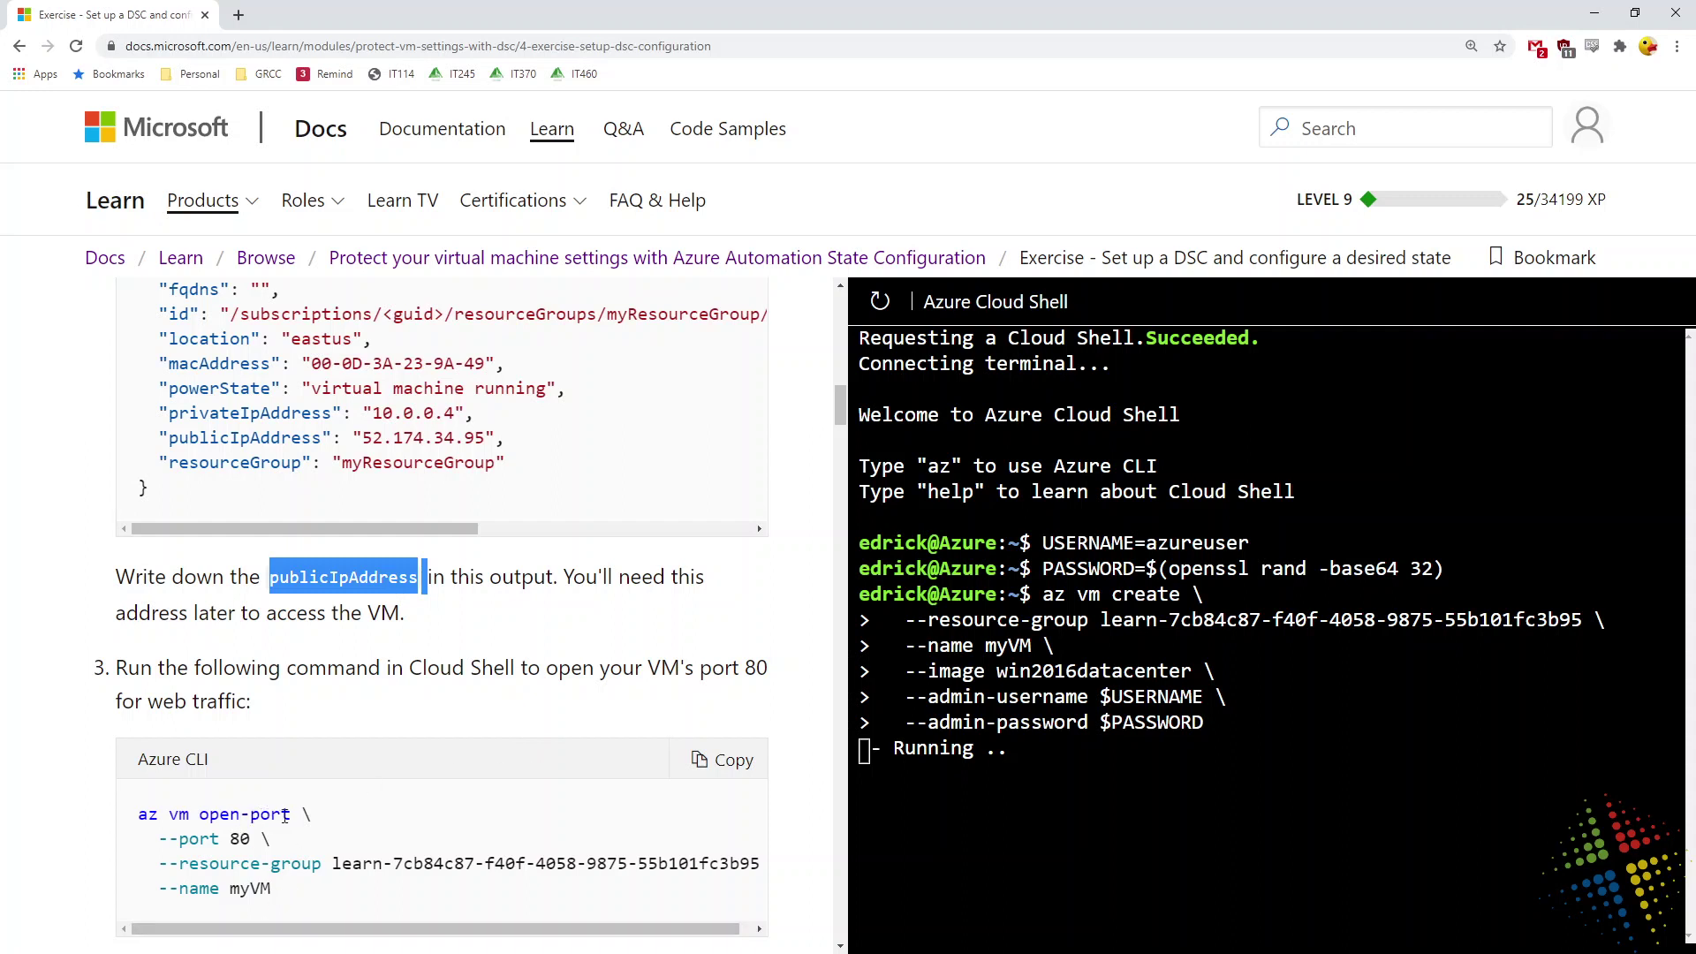
# Step: Examine the az vm open-port command and its port and name parameters in step 3 of the exercise
pyautogui.moveTo(293, 815); pyautogui.dragTo(191, 814)
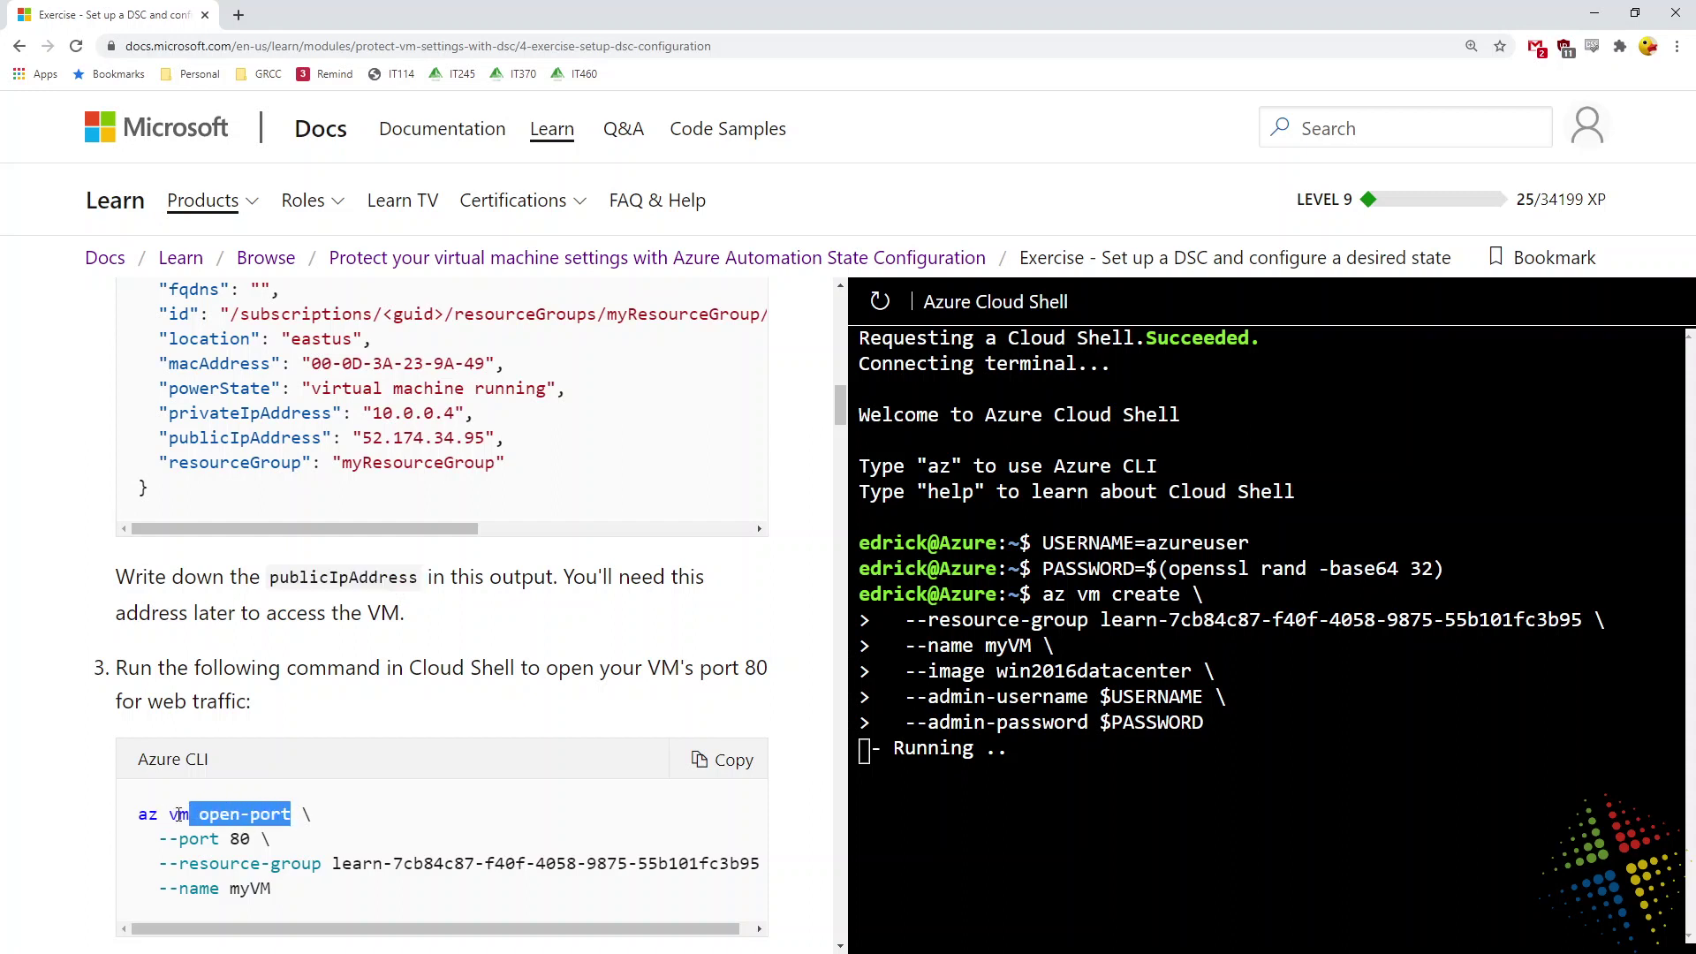
pyautogui.doubleClick(179, 814)
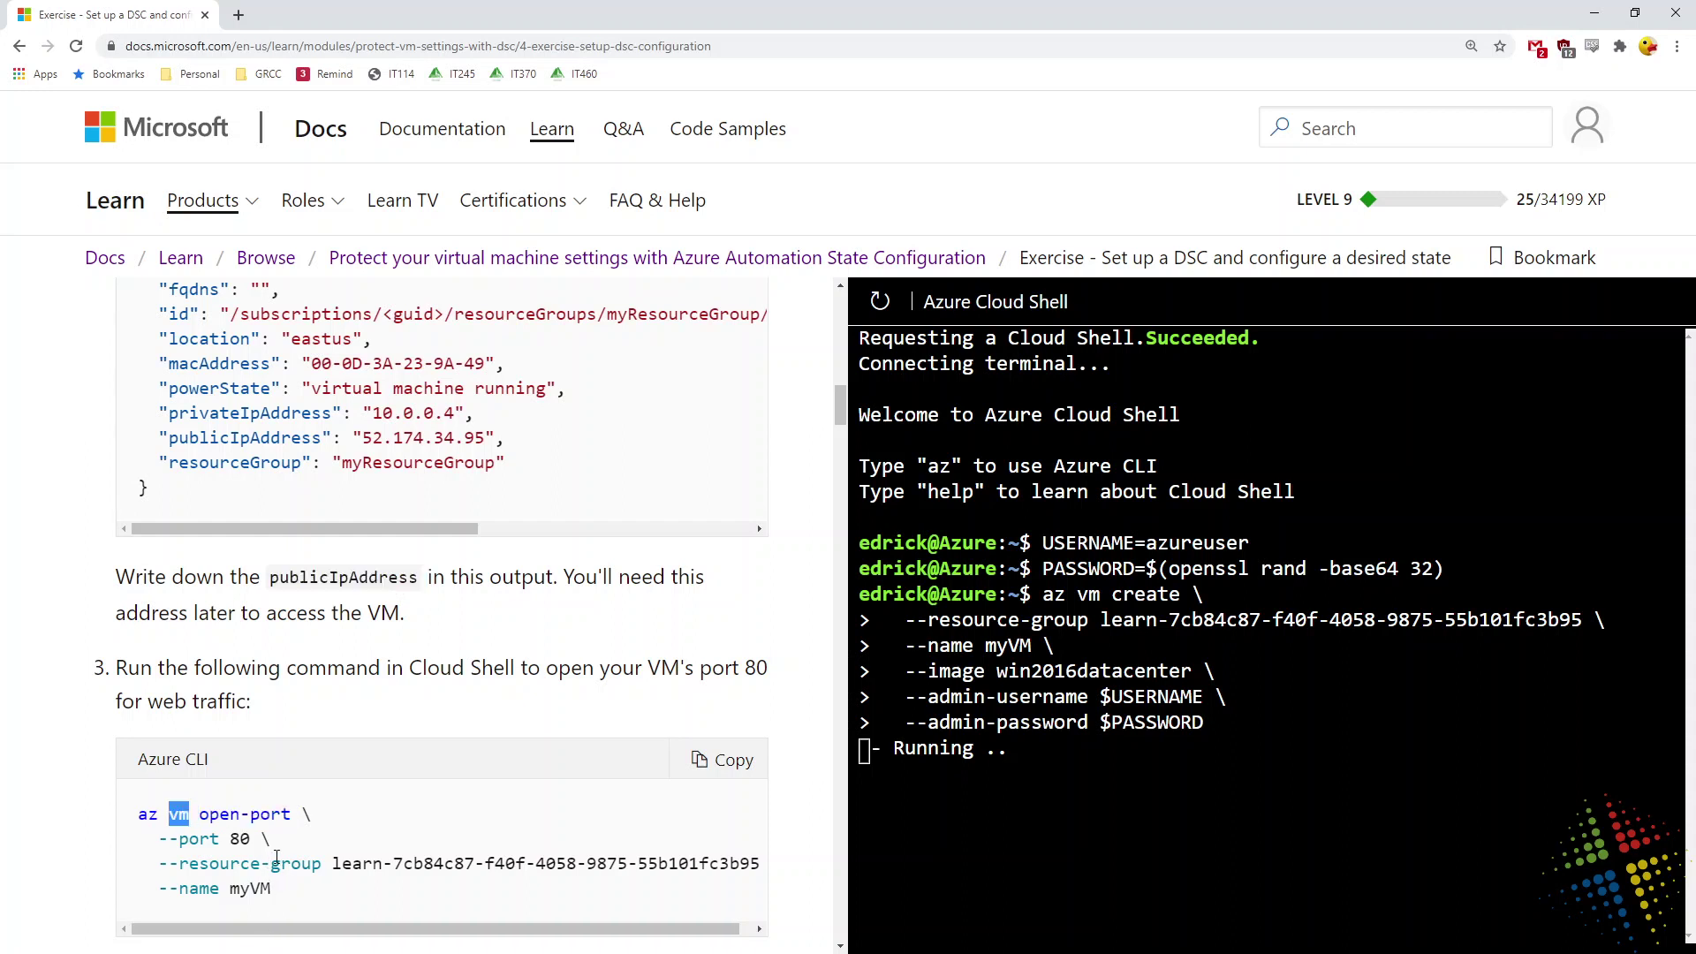
pyautogui.moveTo(257, 841); pyautogui.dragTo(216, 839)
pyautogui.moveTo(277, 888); pyautogui.dragTo(277, 926)
# Step: Open the Azure portal from the link in the exercise's Create an Azure Automation account section
pyautogui.scroll(-3, 439, 680)
pyautogui.scroll(-6, 445, 660)
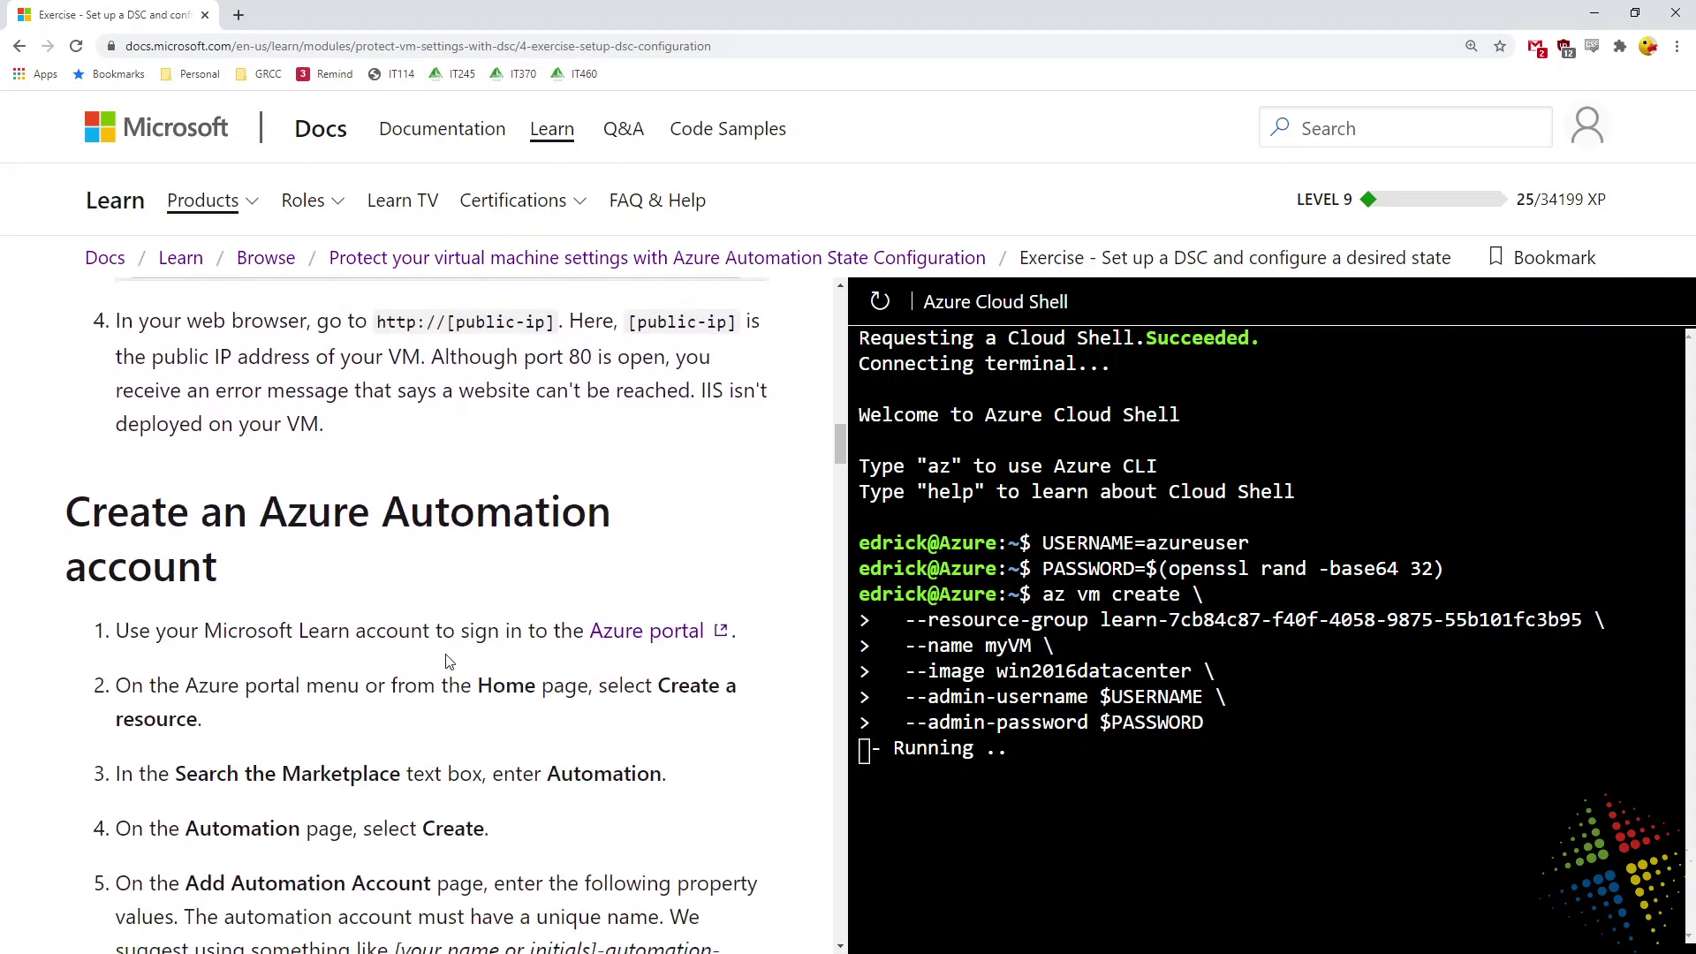
pyautogui.click(645, 502)
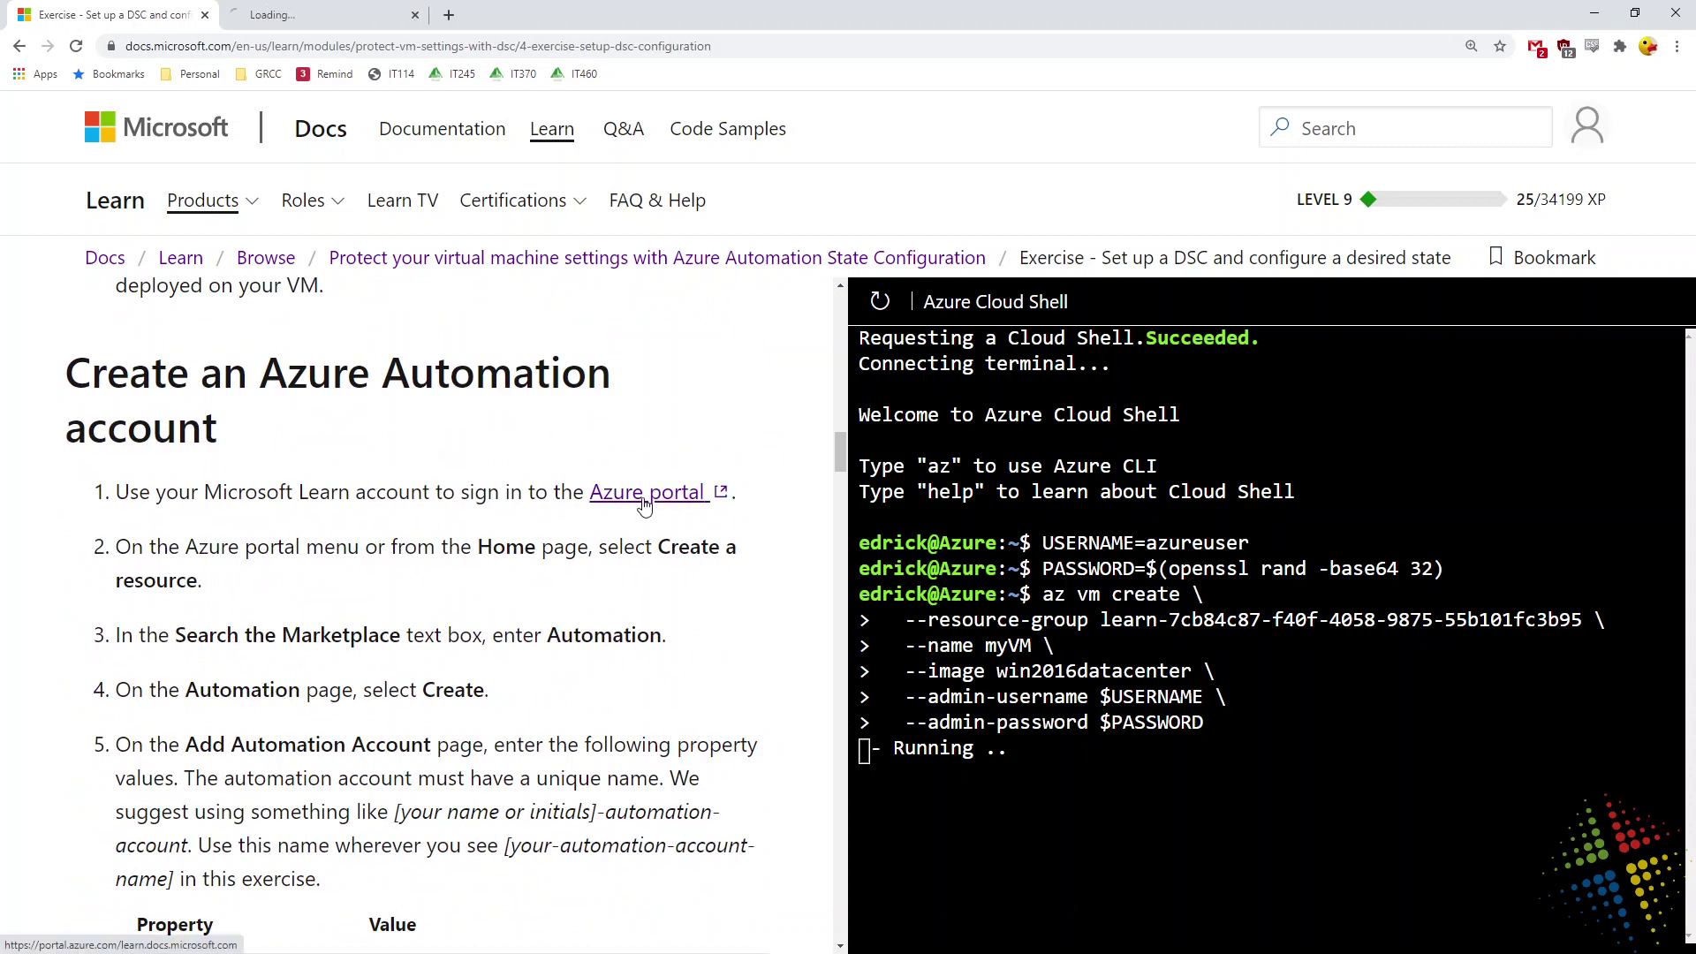
pyautogui.scroll(7, 664, 477)
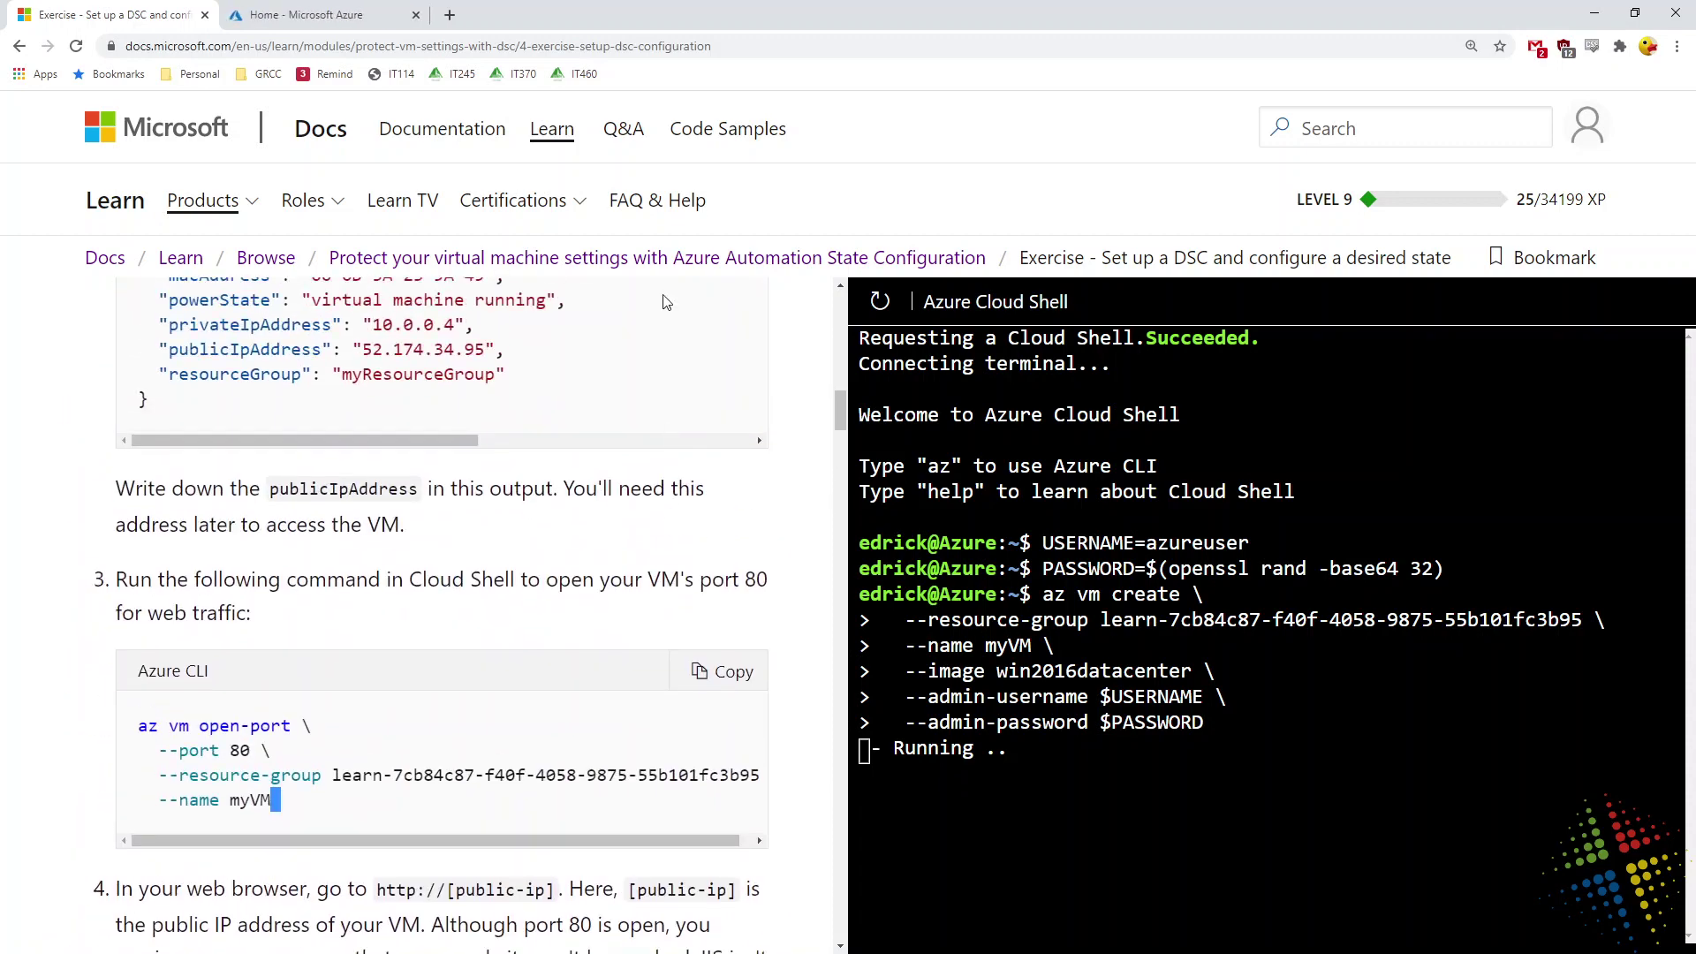
pyautogui.click(372, 16)
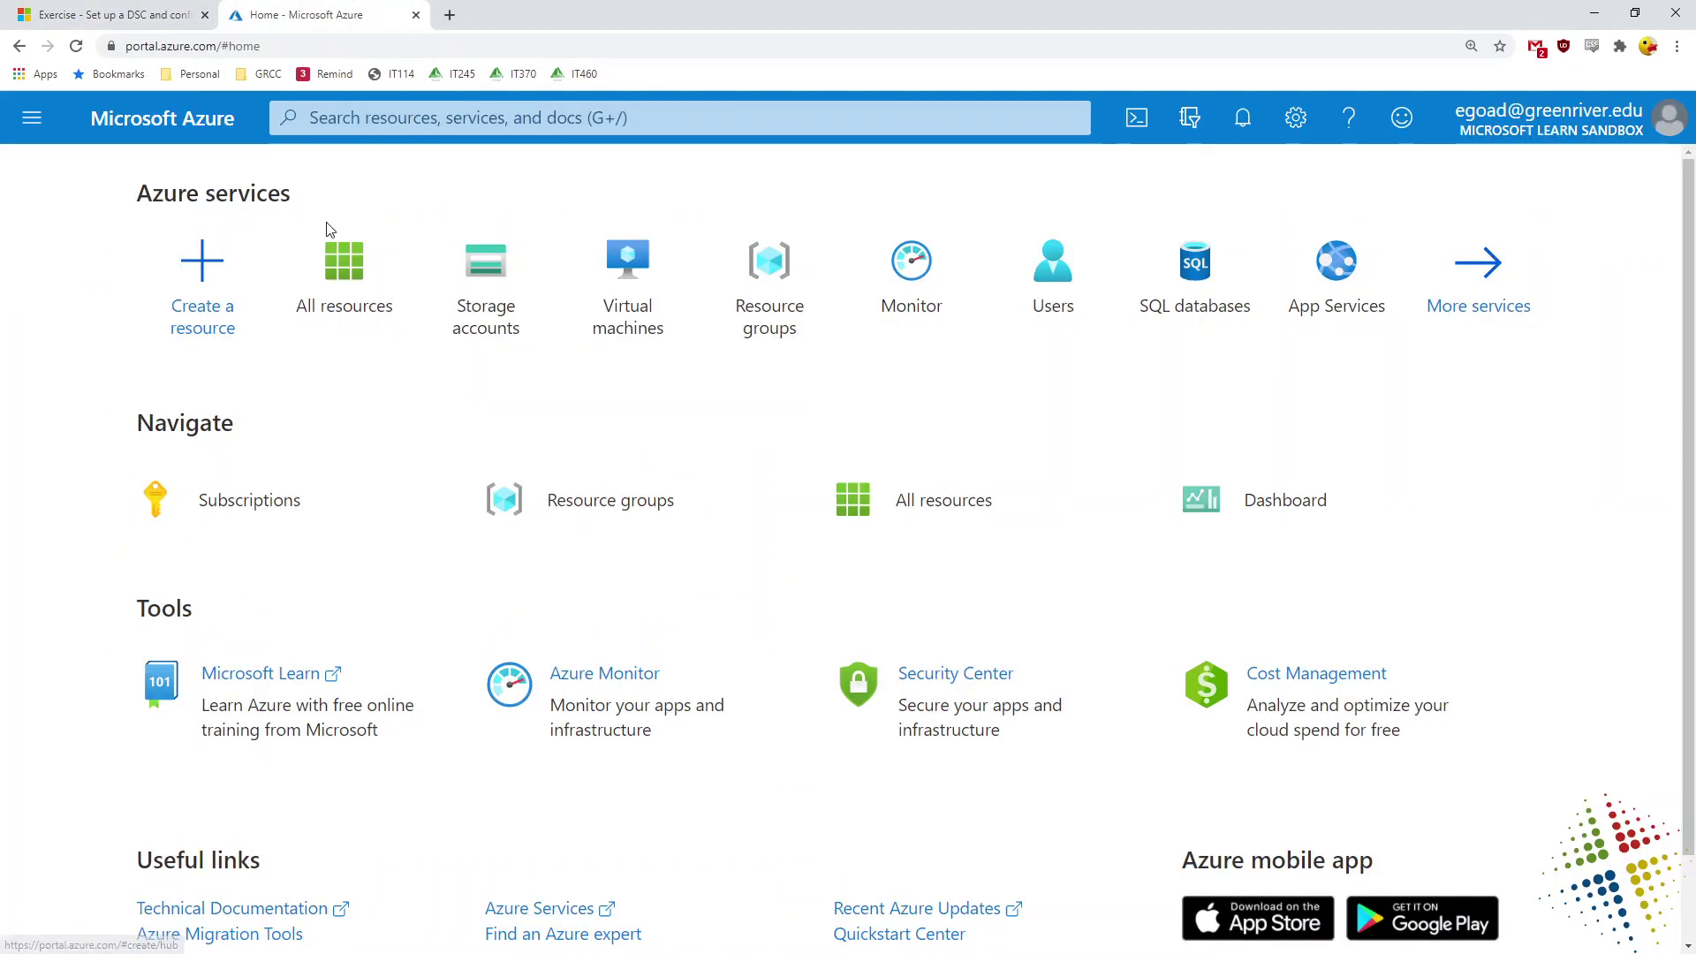
# Step: List all resources in the Azure portal and review the ones belonging to the new virtual machine
pyautogui.click(343, 303)
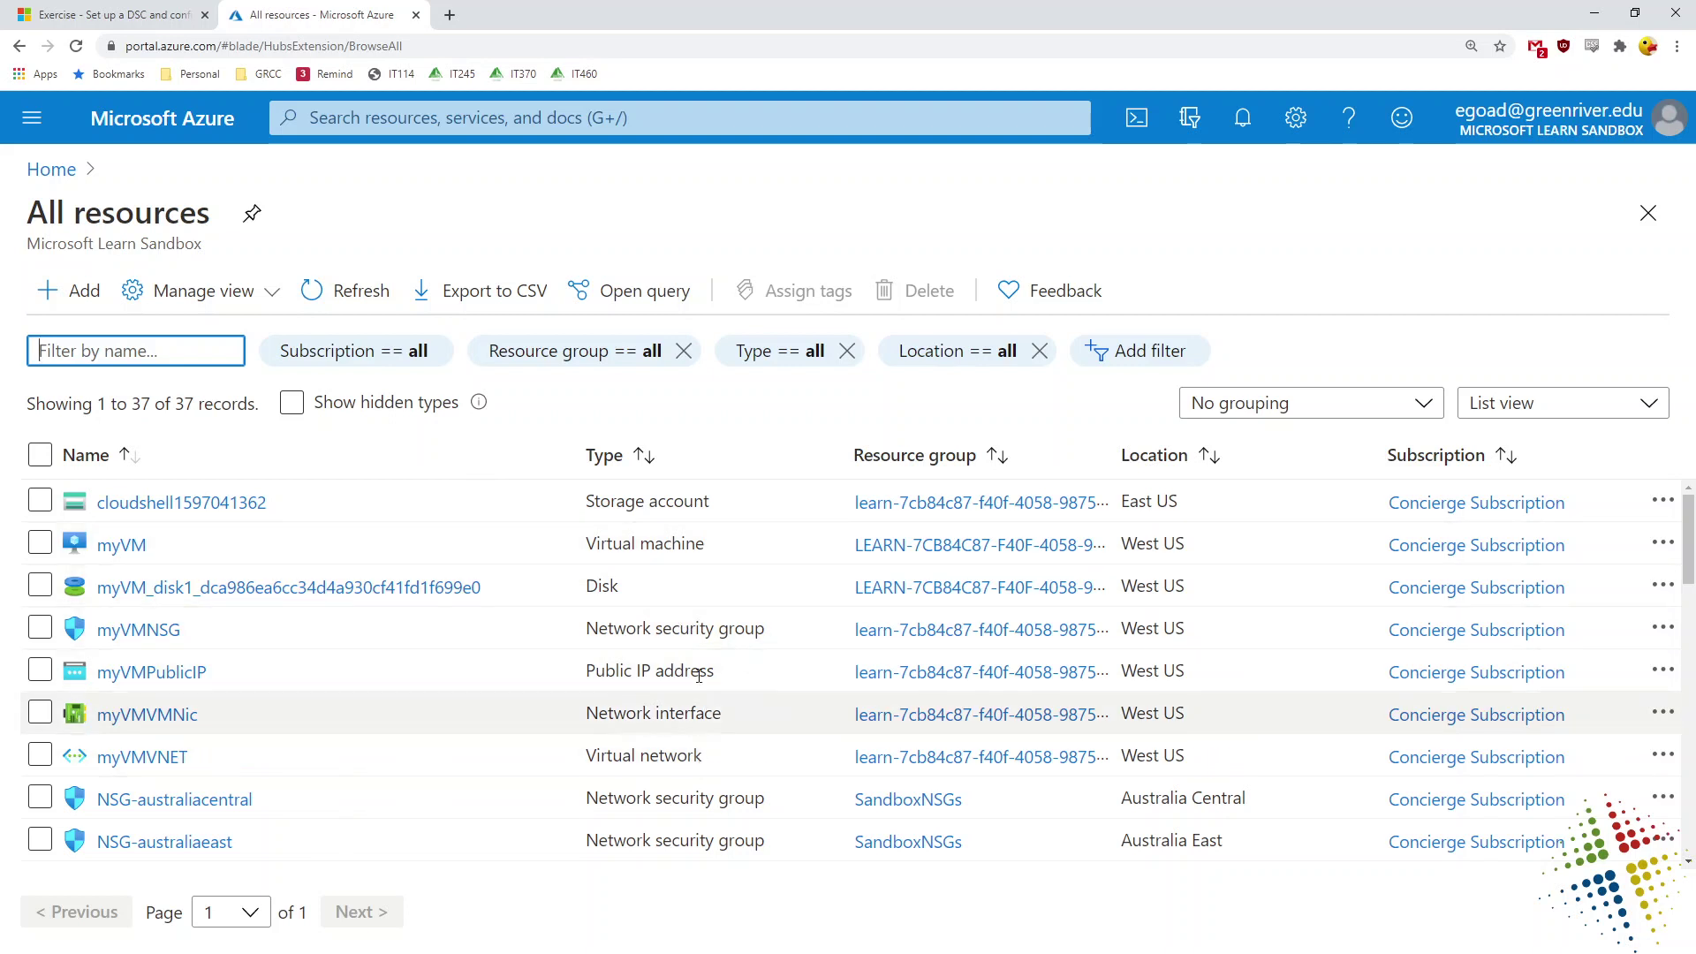
pyautogui.click(693, 543)
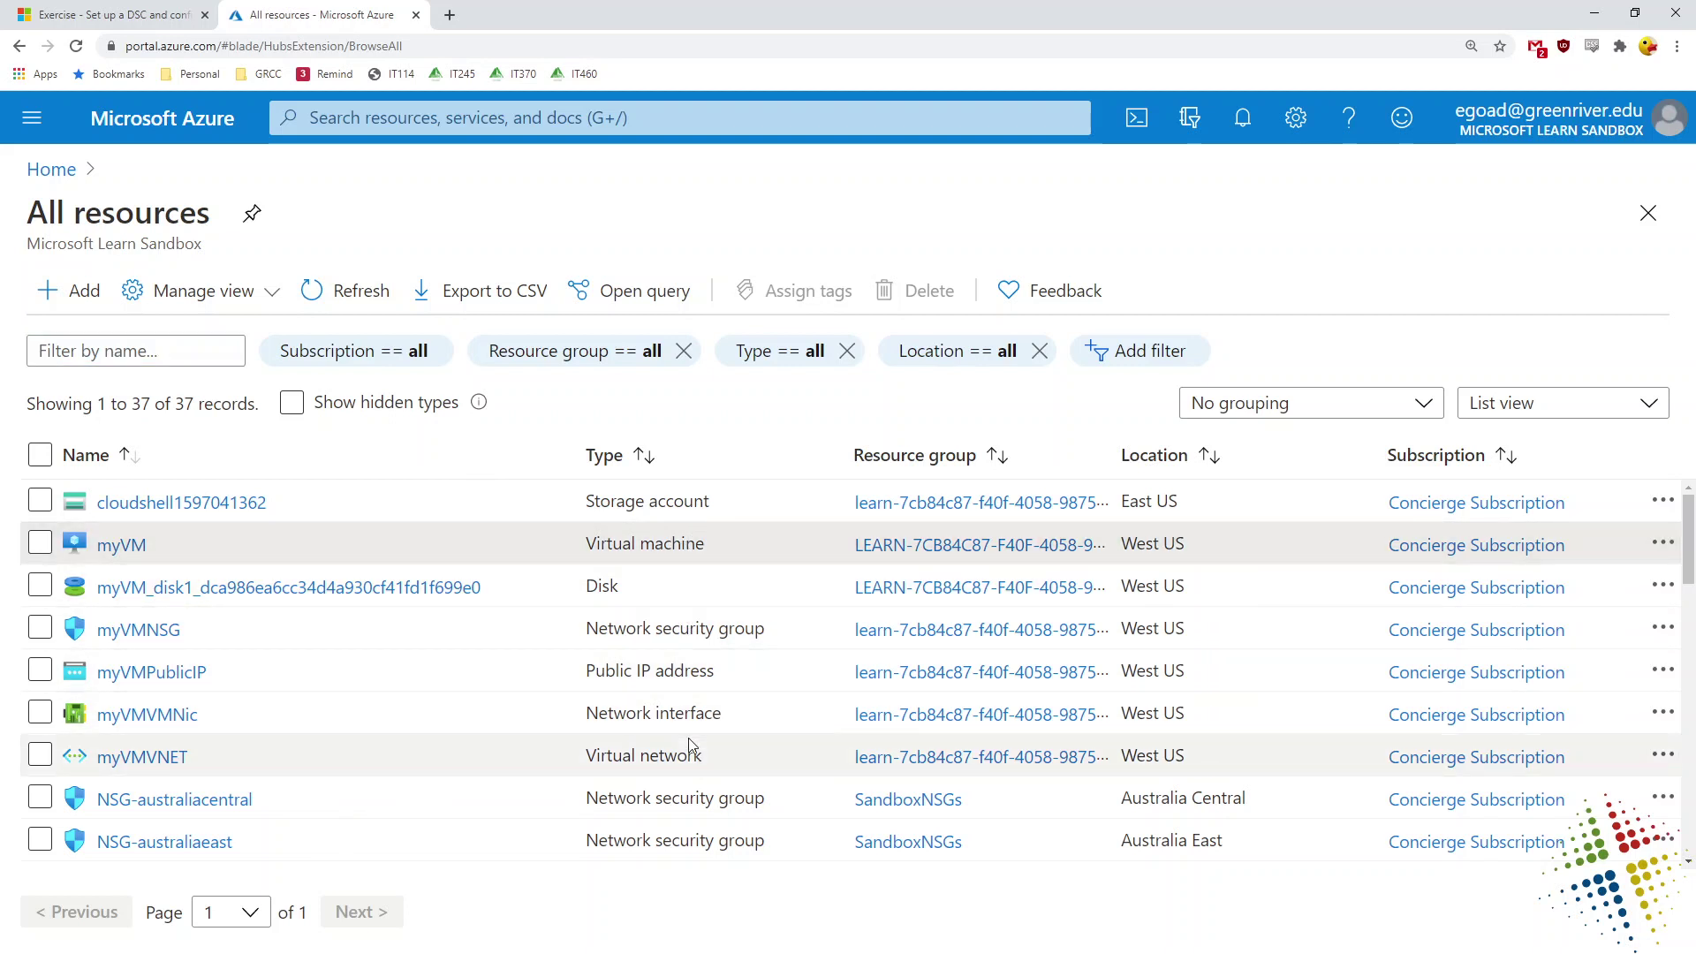
pyautogui.scroll(-5, 689, 753)
pyautogui.scroll(-7, 689, 753)
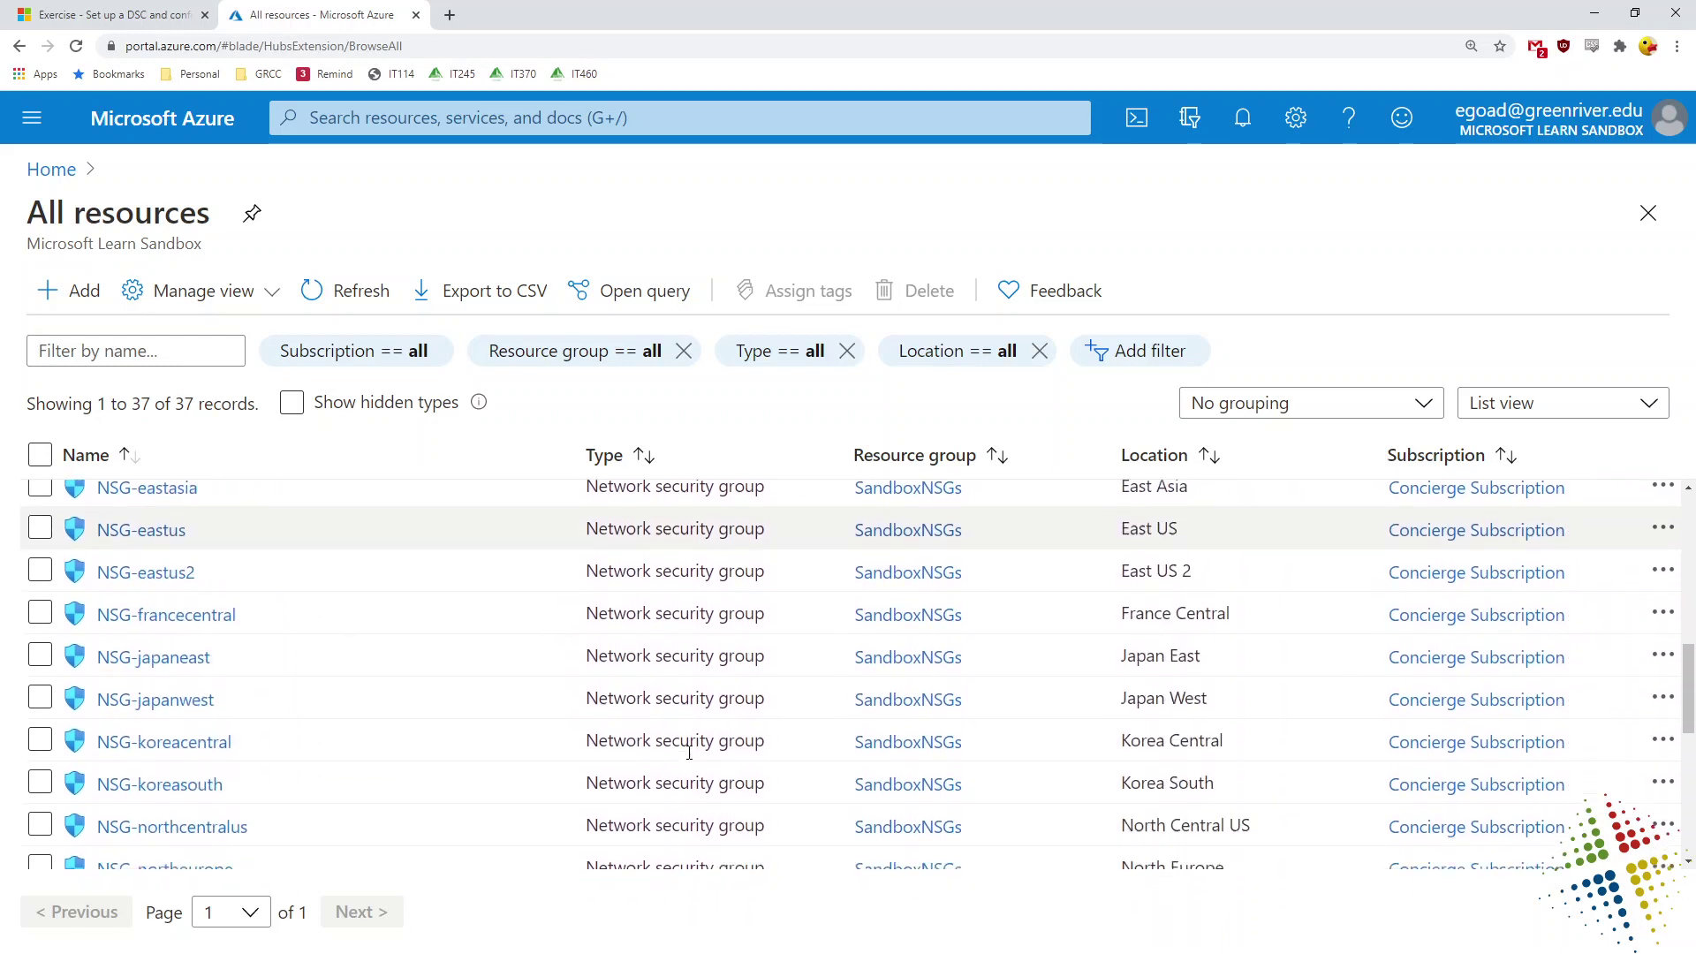
pyautogui.scroll(15, 694, 751)
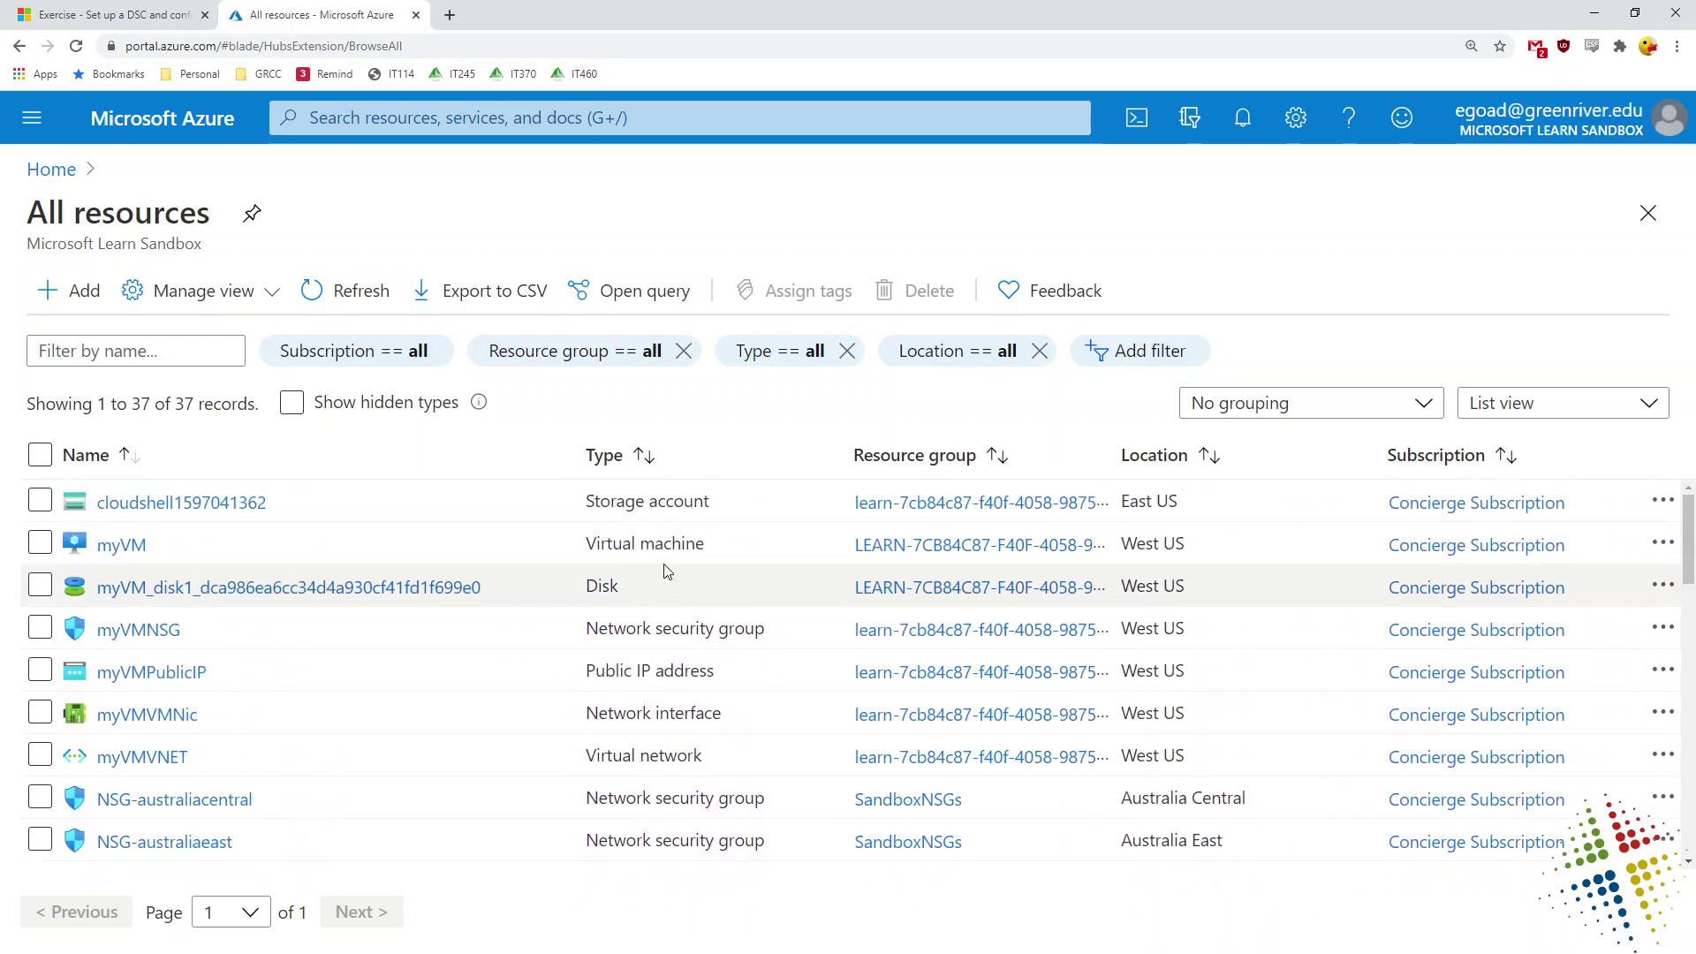
# Step: Open the myVM virtual machine and review its overview properties, including networking and size
pyautogui.click(120, 545)
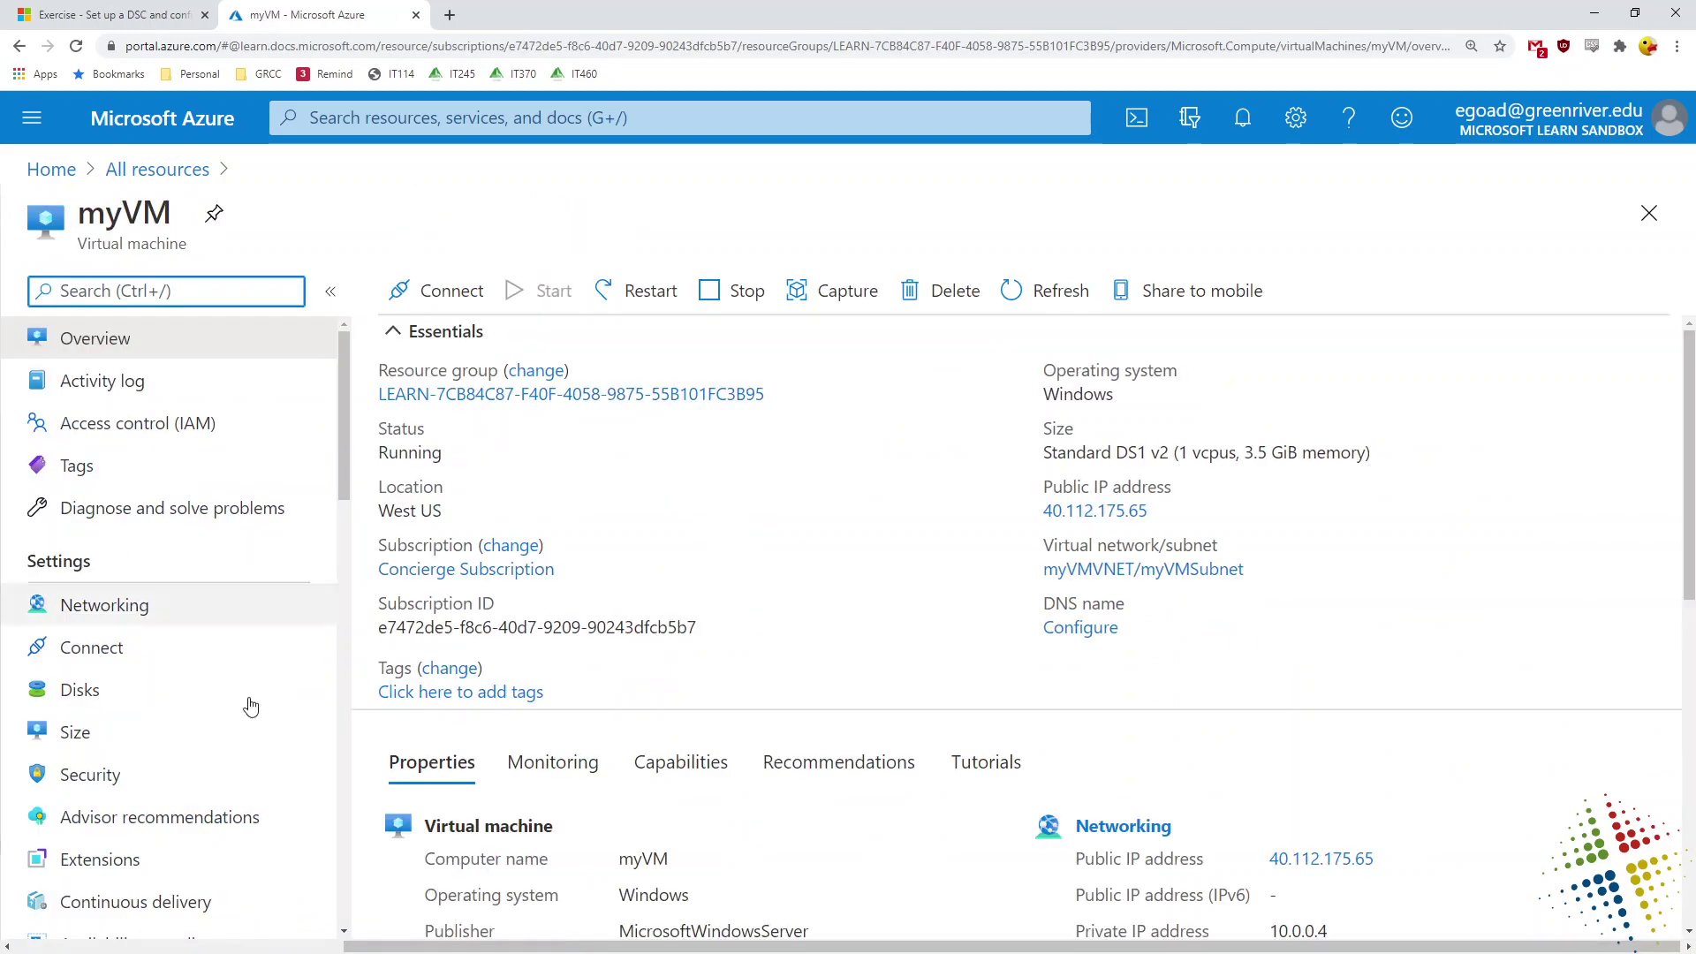
pyautogui.scroll(-4, 1155, 442)
pyautogui.scroll(-2, 1155, 442)
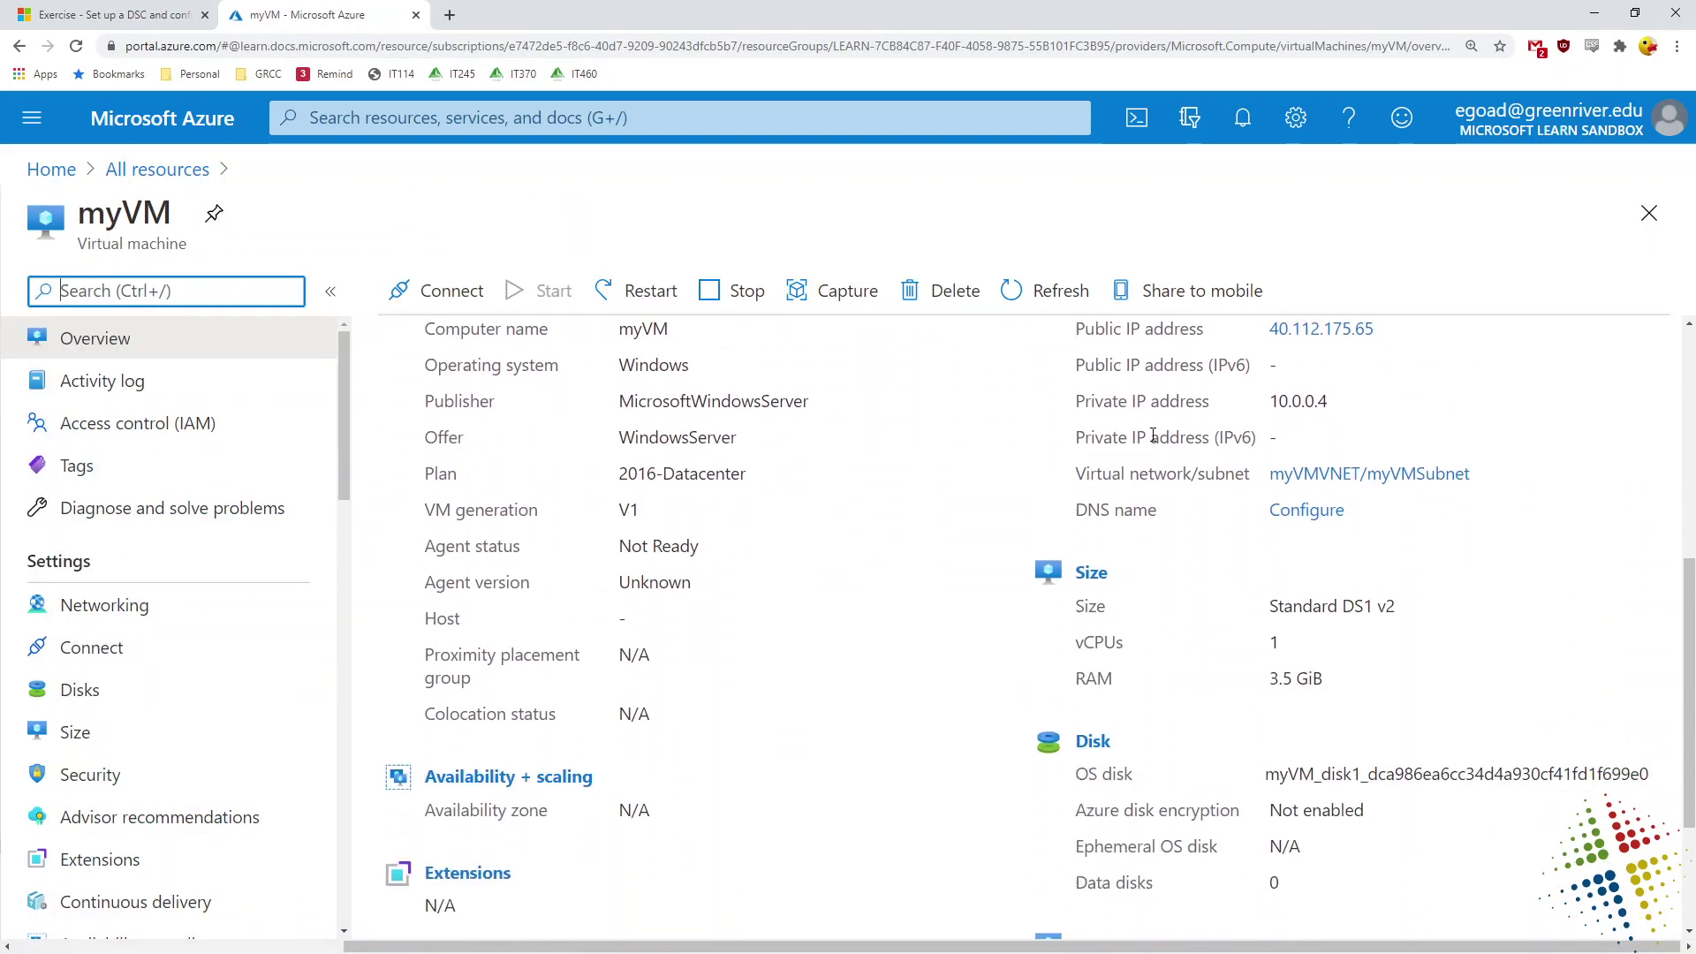
pyautogui.scroll(1, 1360, 433)
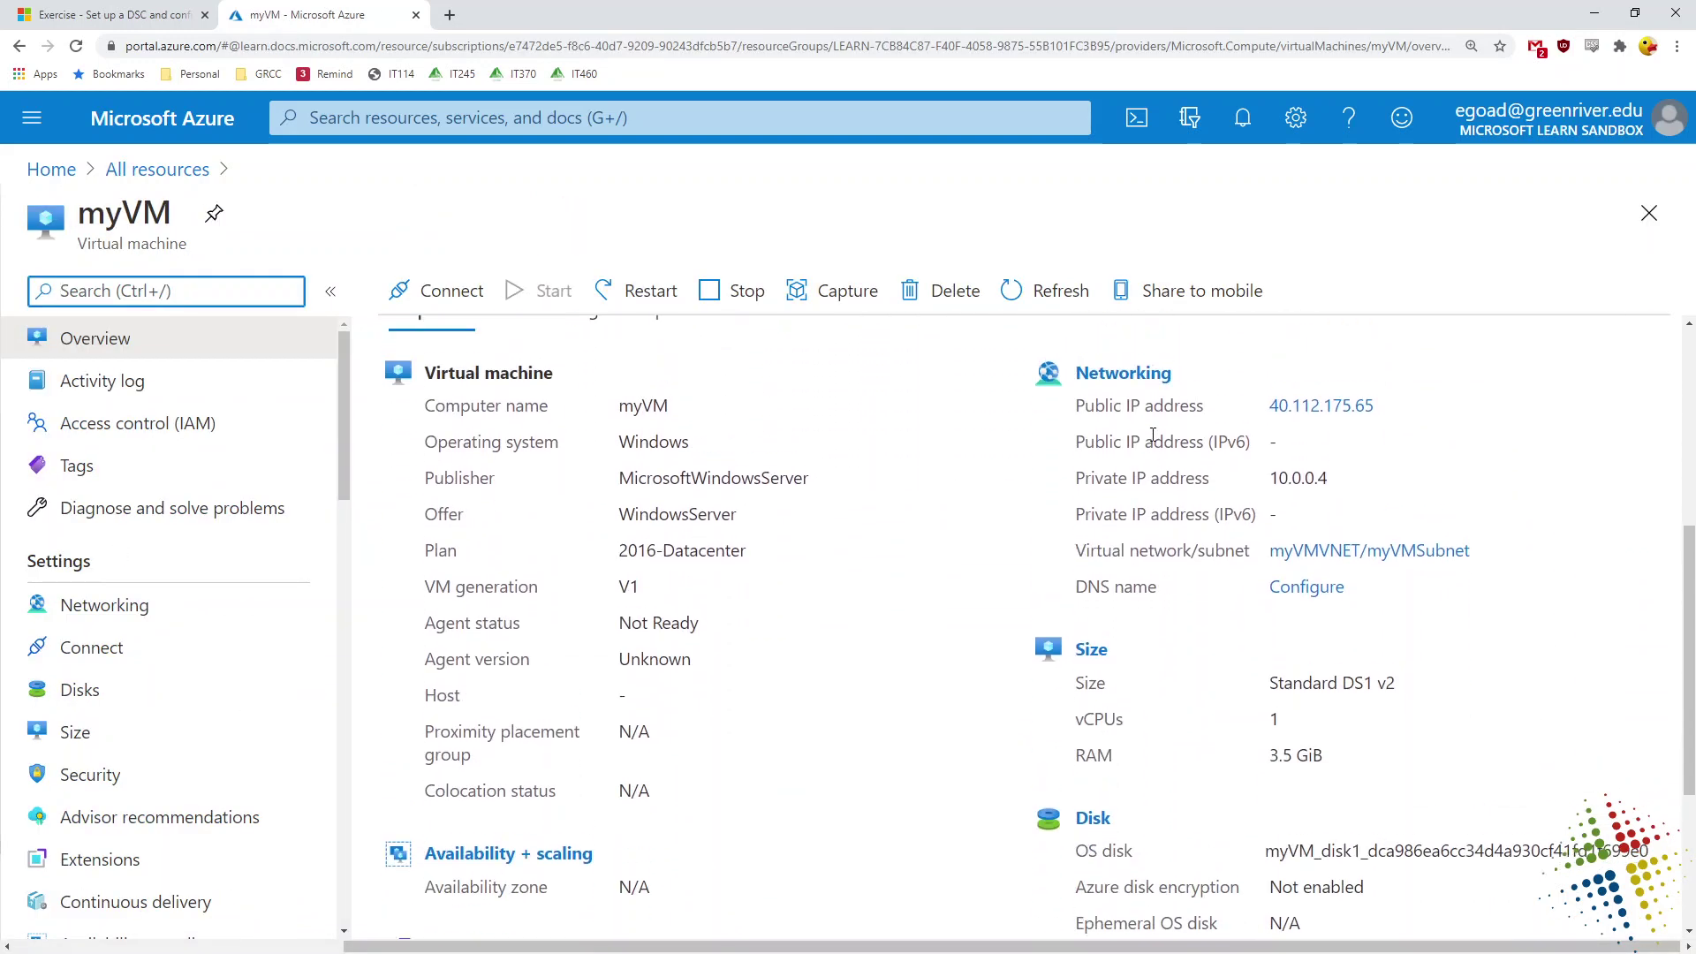
# Step: Check the progress of the VM creation command in Cloud Shell, and return to the myVM page
pyautogui.click(109, 15)
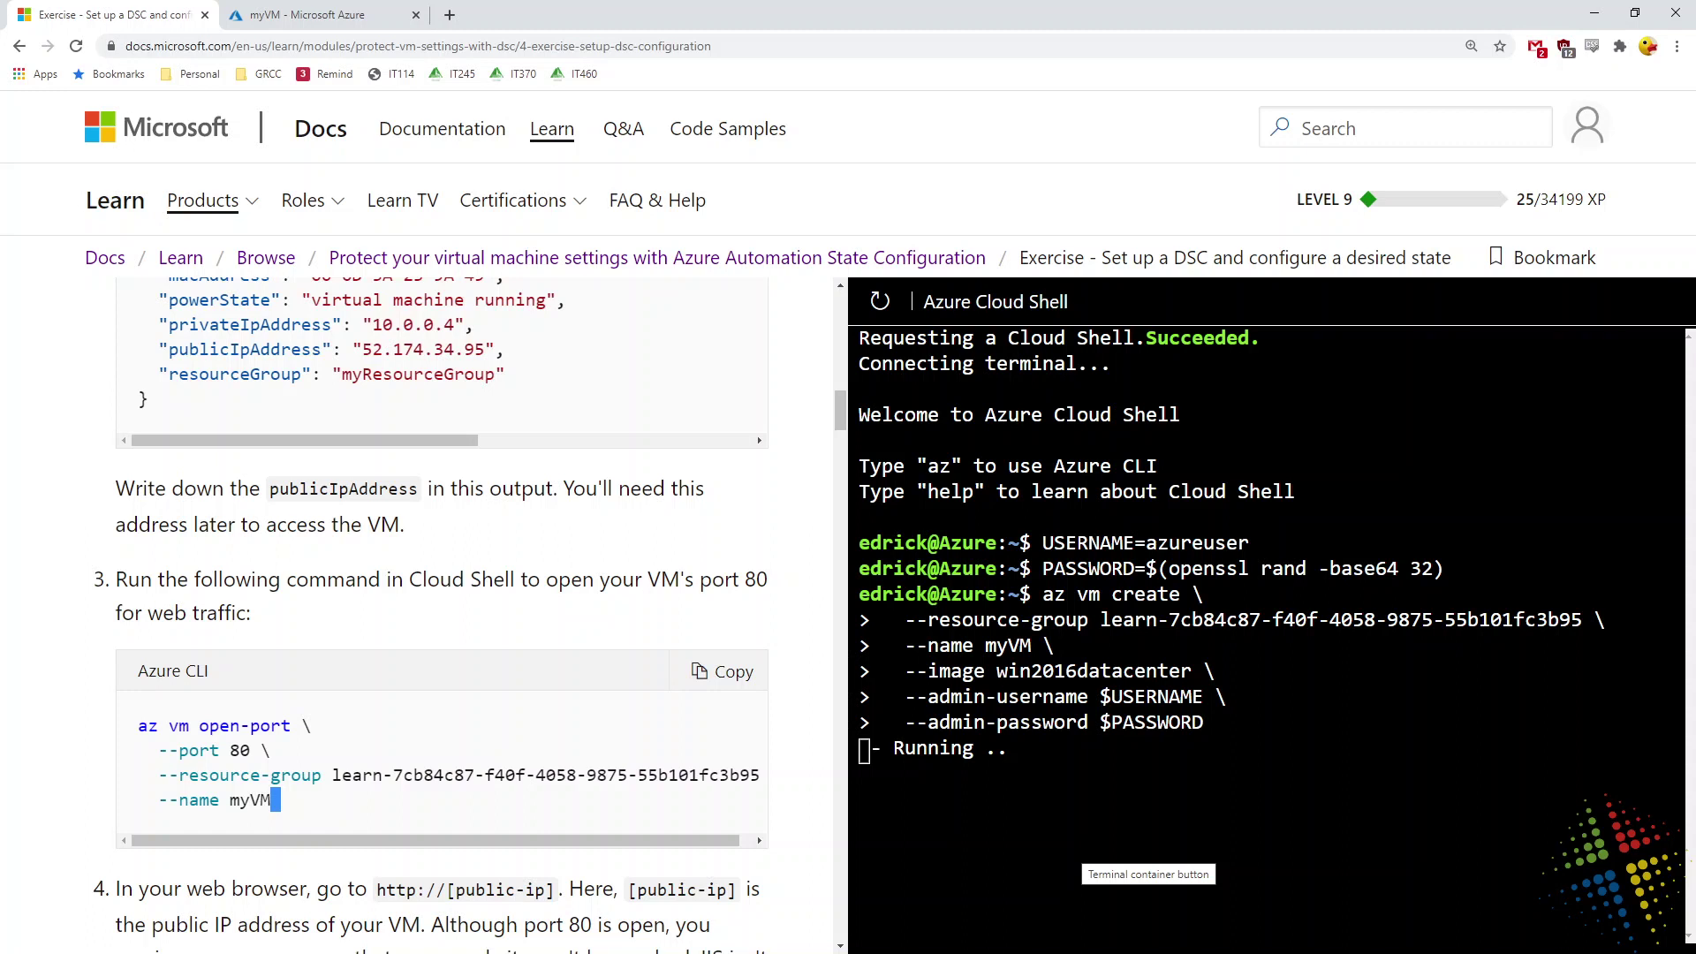
pyautogui.click(629, 583)
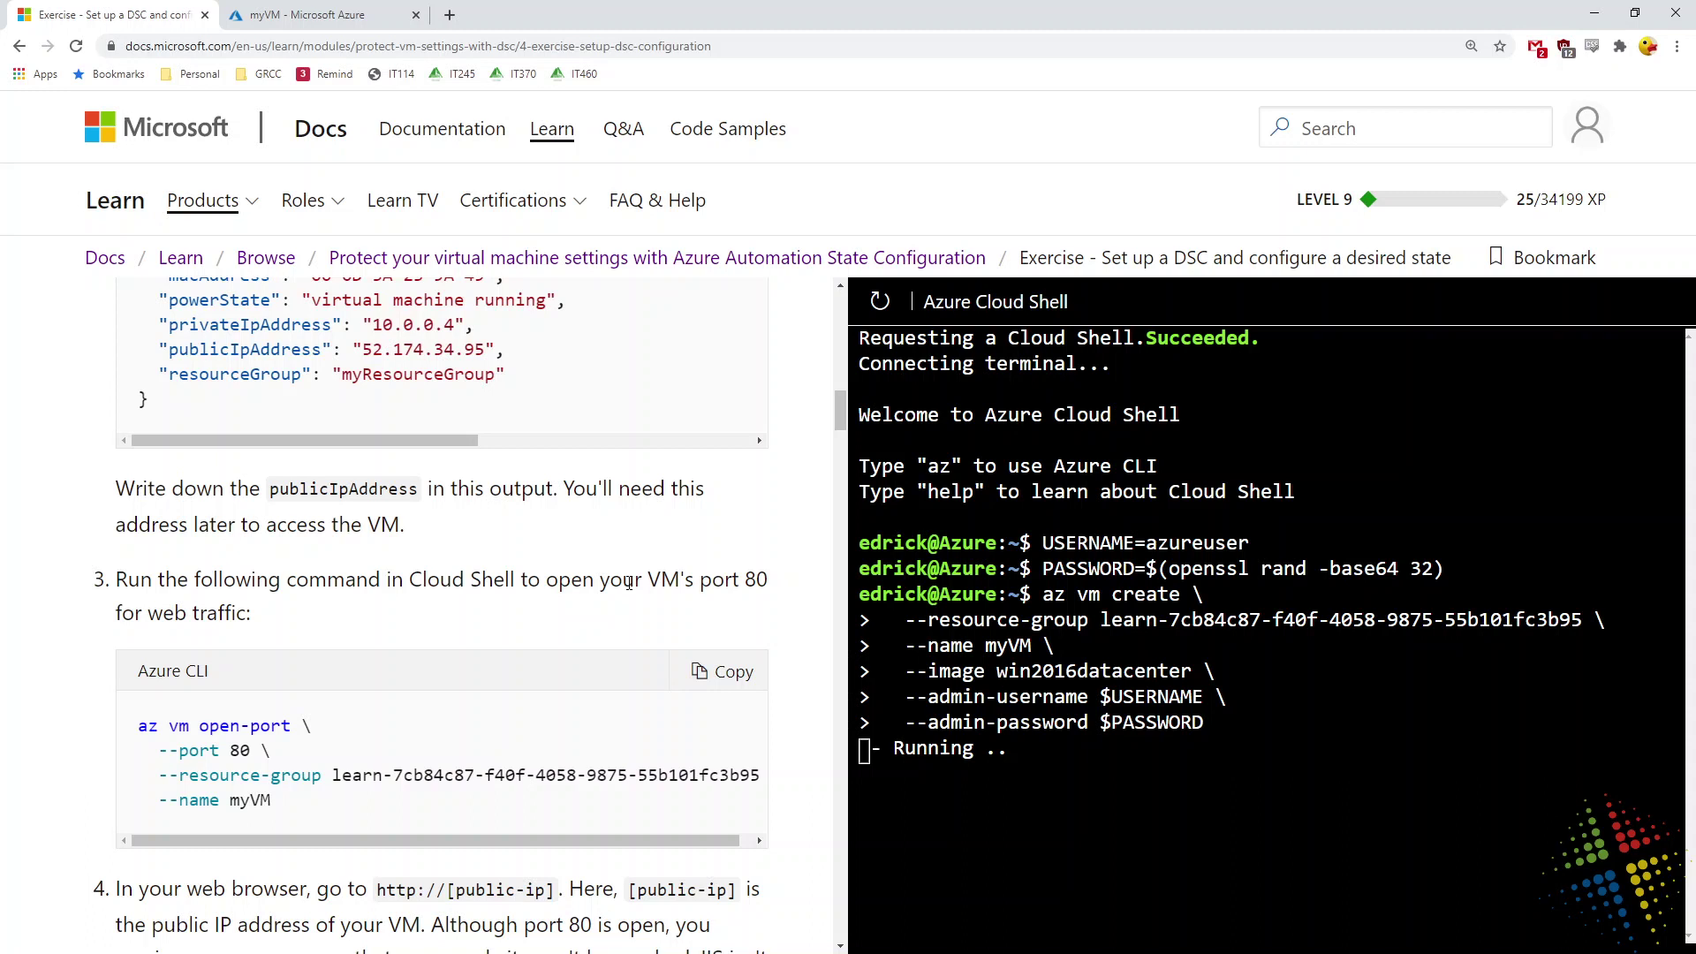
pyautogui.click(285, 7)
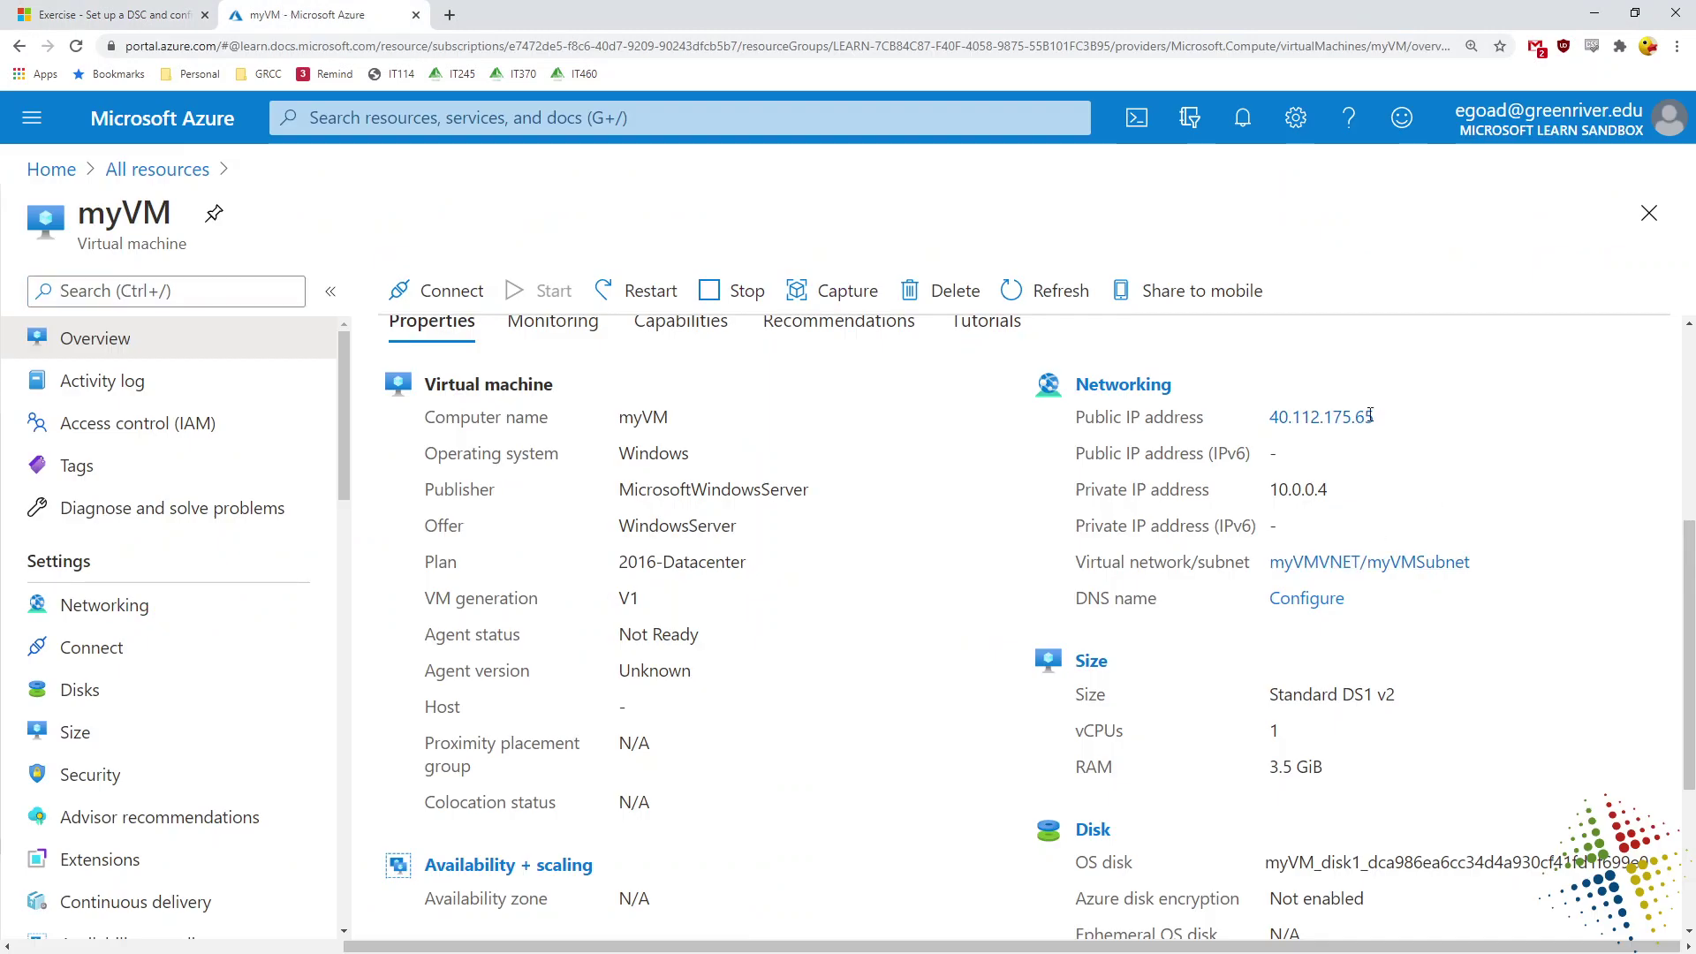
# Step: Copy the link address of myVM's public IP from its Networking properties
pyautogui.moveTo(1391, 419); pyautogui.dragTo(1270, 420)
pyautogui.rightClick(1281, 423)
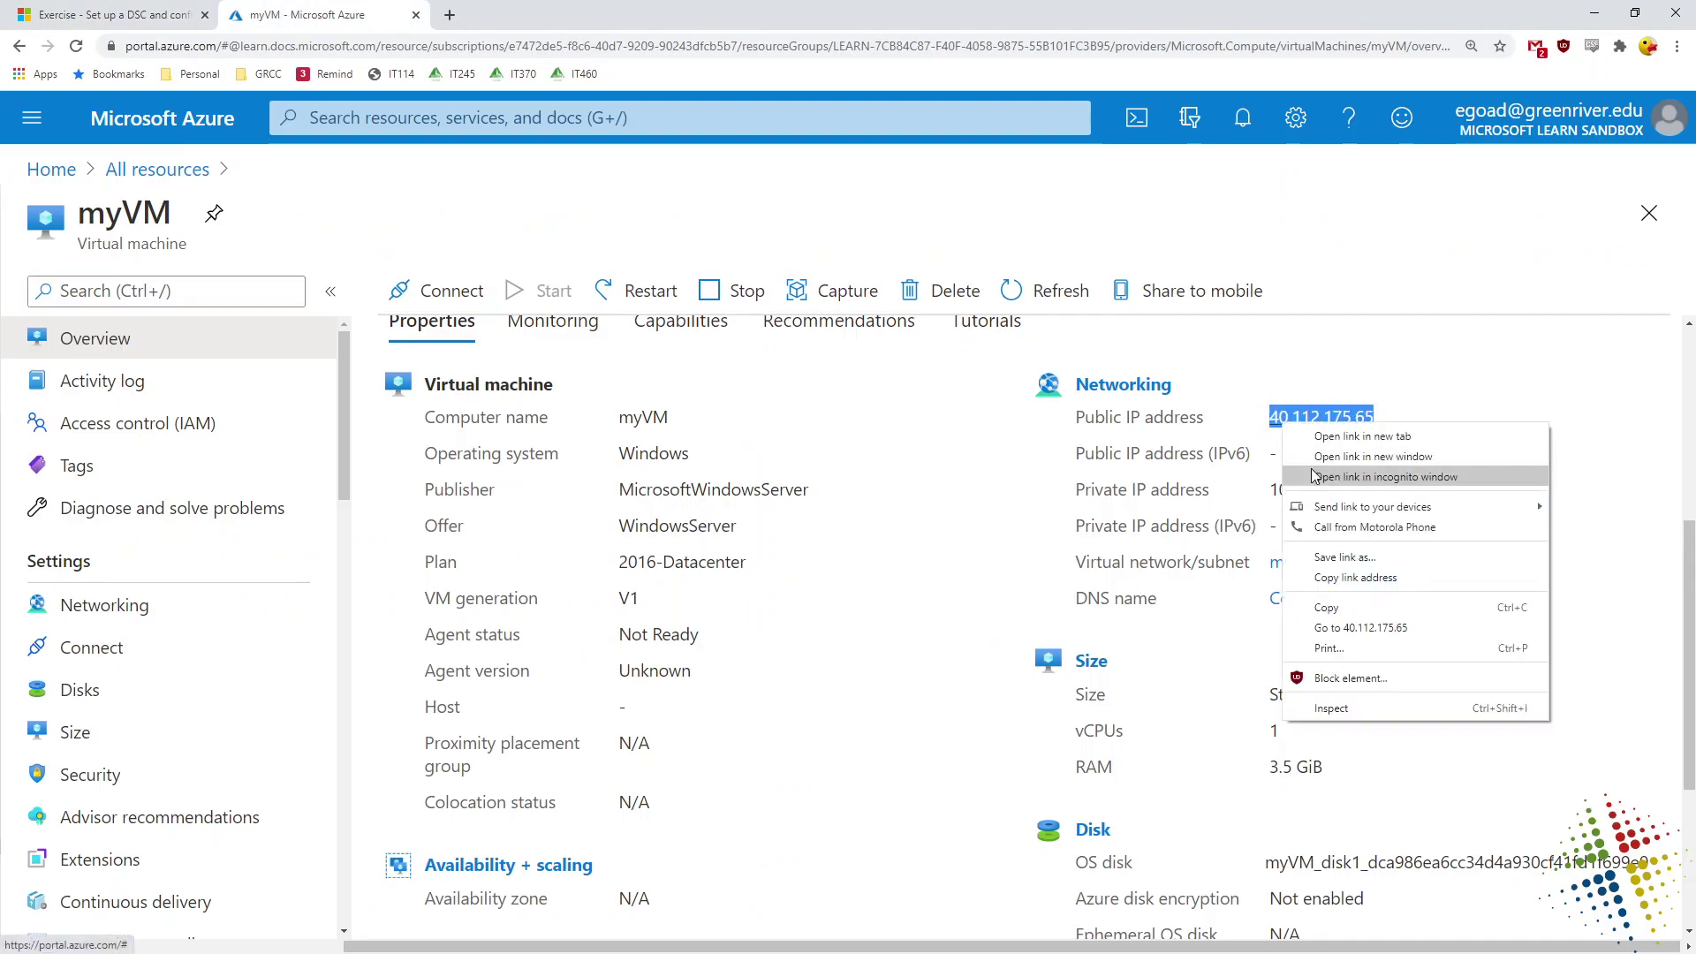
pyautogui.click(1343, 577)
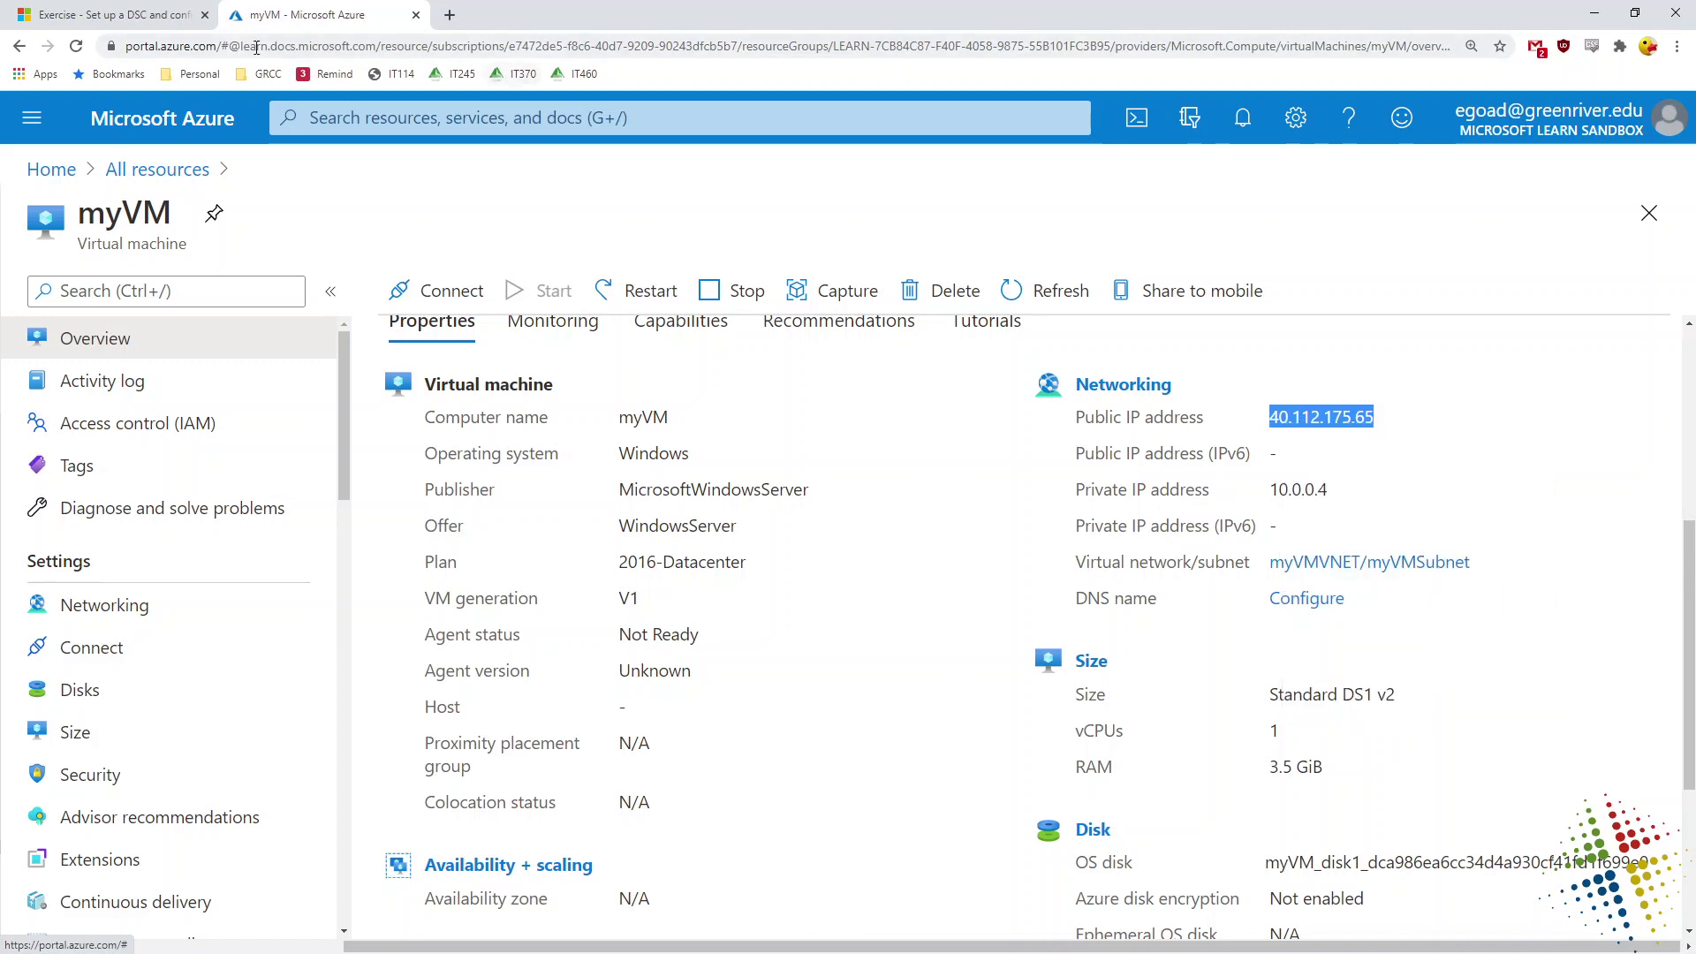
# Step: Compare the exercise page's Cloud Shell with the myVM page to see whether the deployment has completed
pyautogui.click(131, 26)
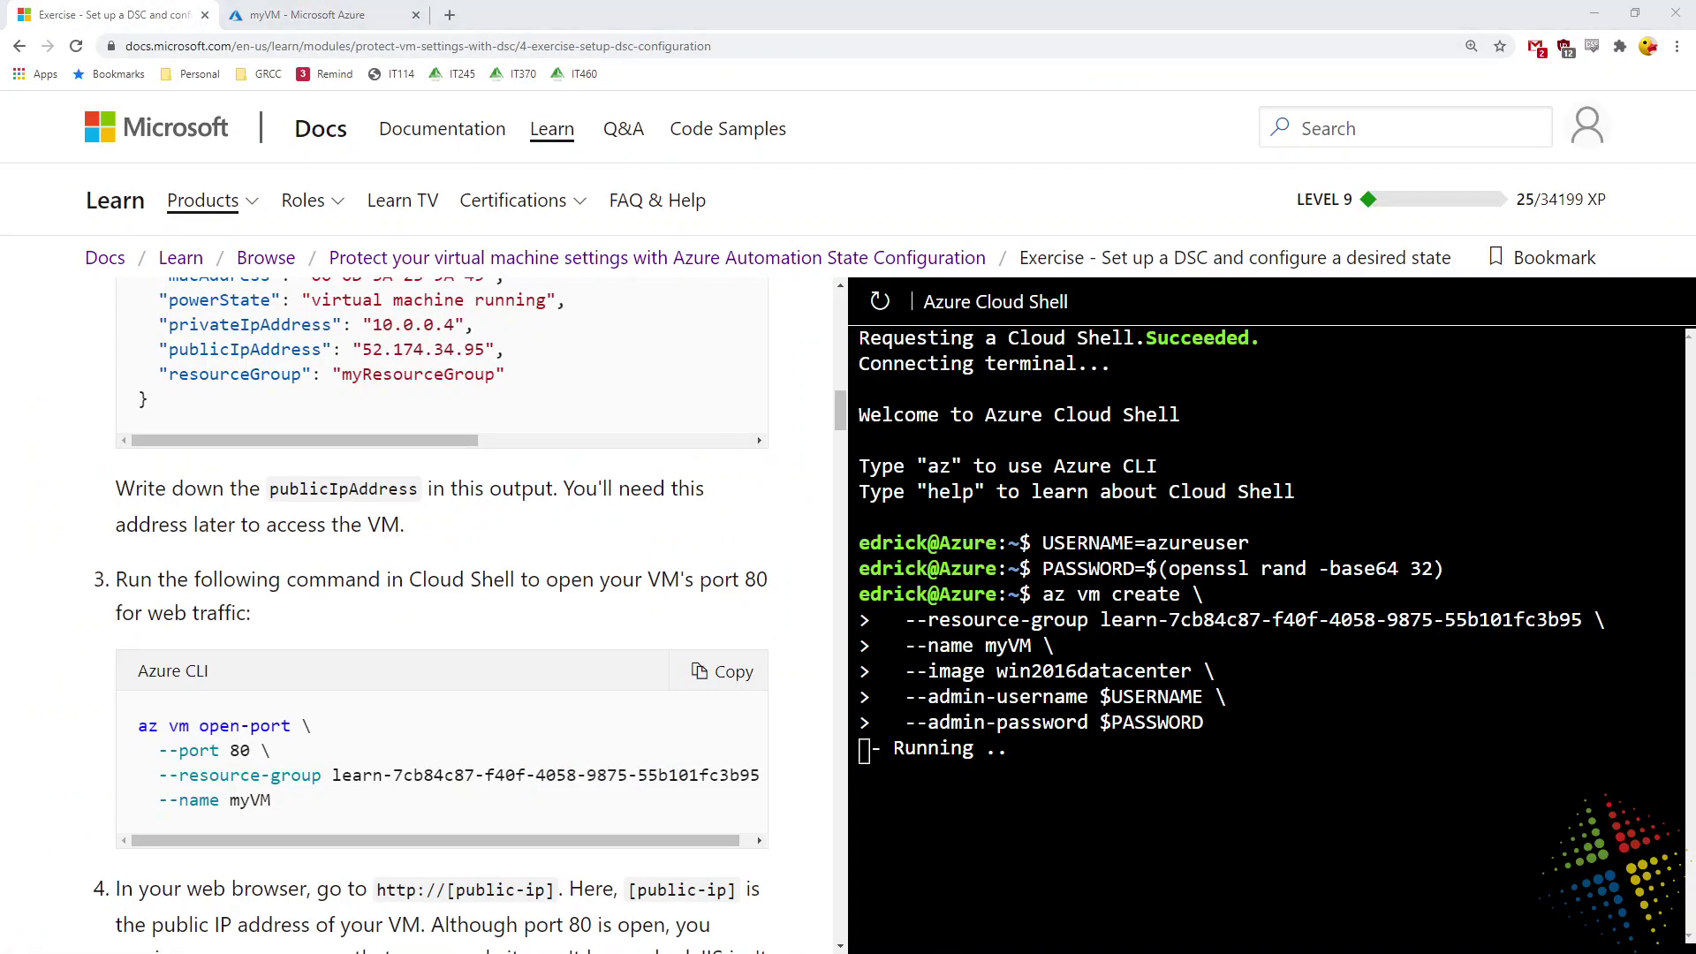
pyautogui.click(316, 19)
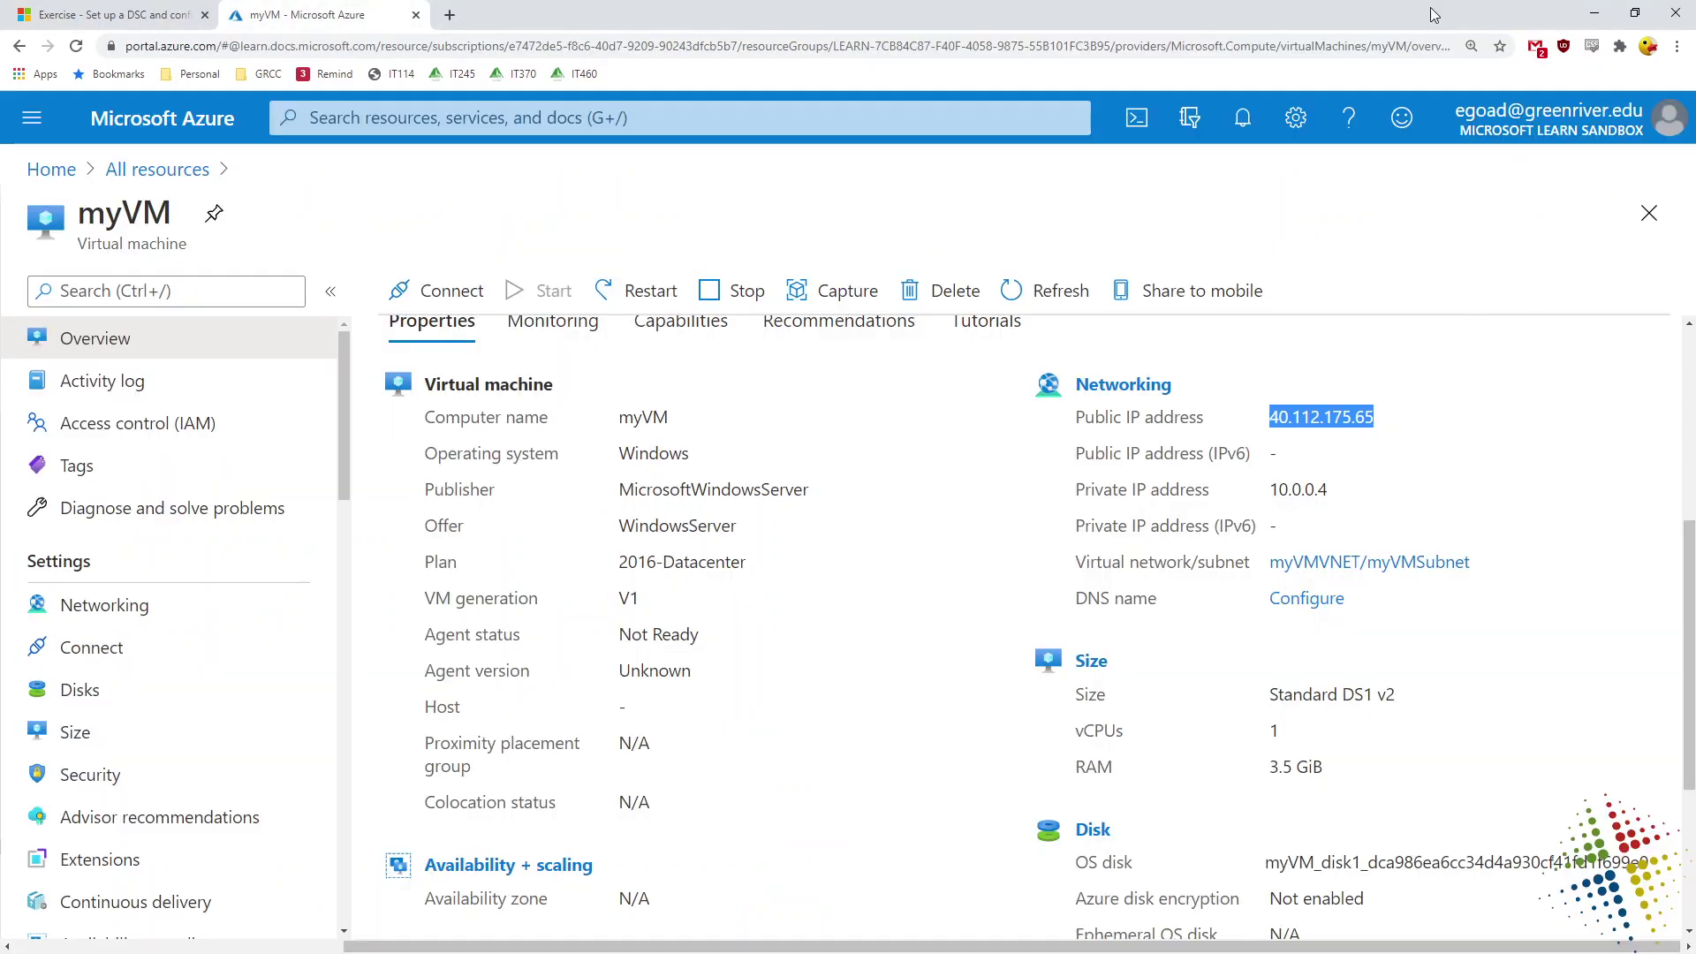
pyautogui.click(97, 16)
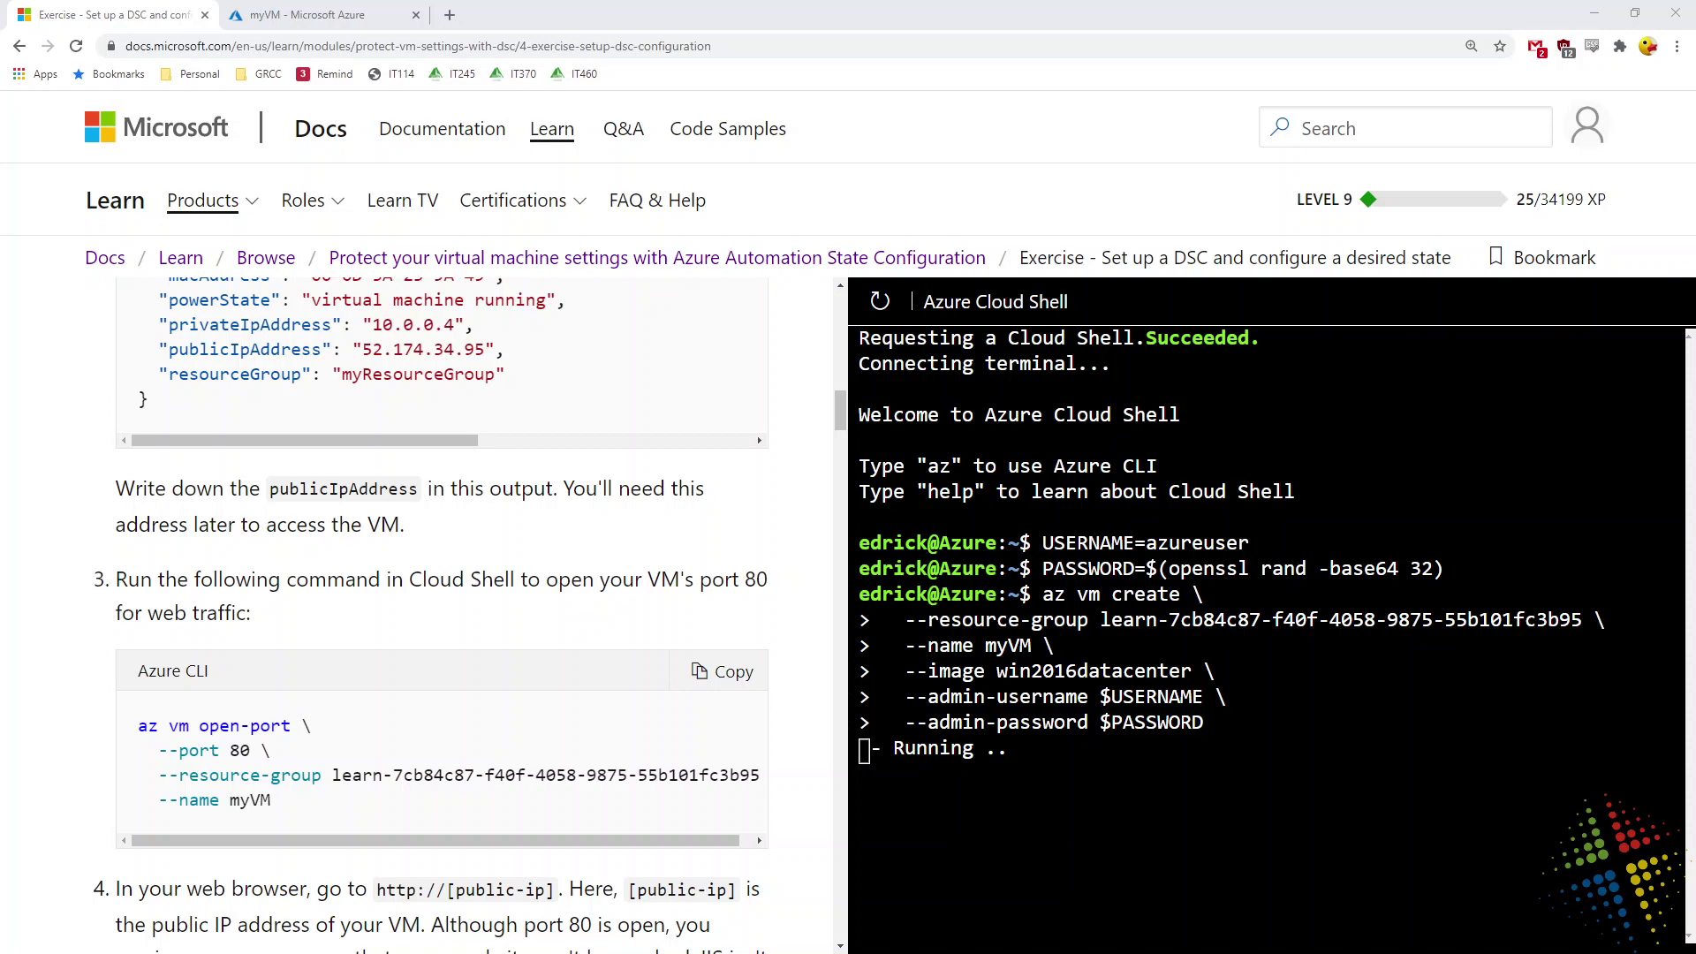
# Step: Open myVM's public IP link in a new browser tab and browse to 40.112.175.65 there
pyautogui.click(344, 15)
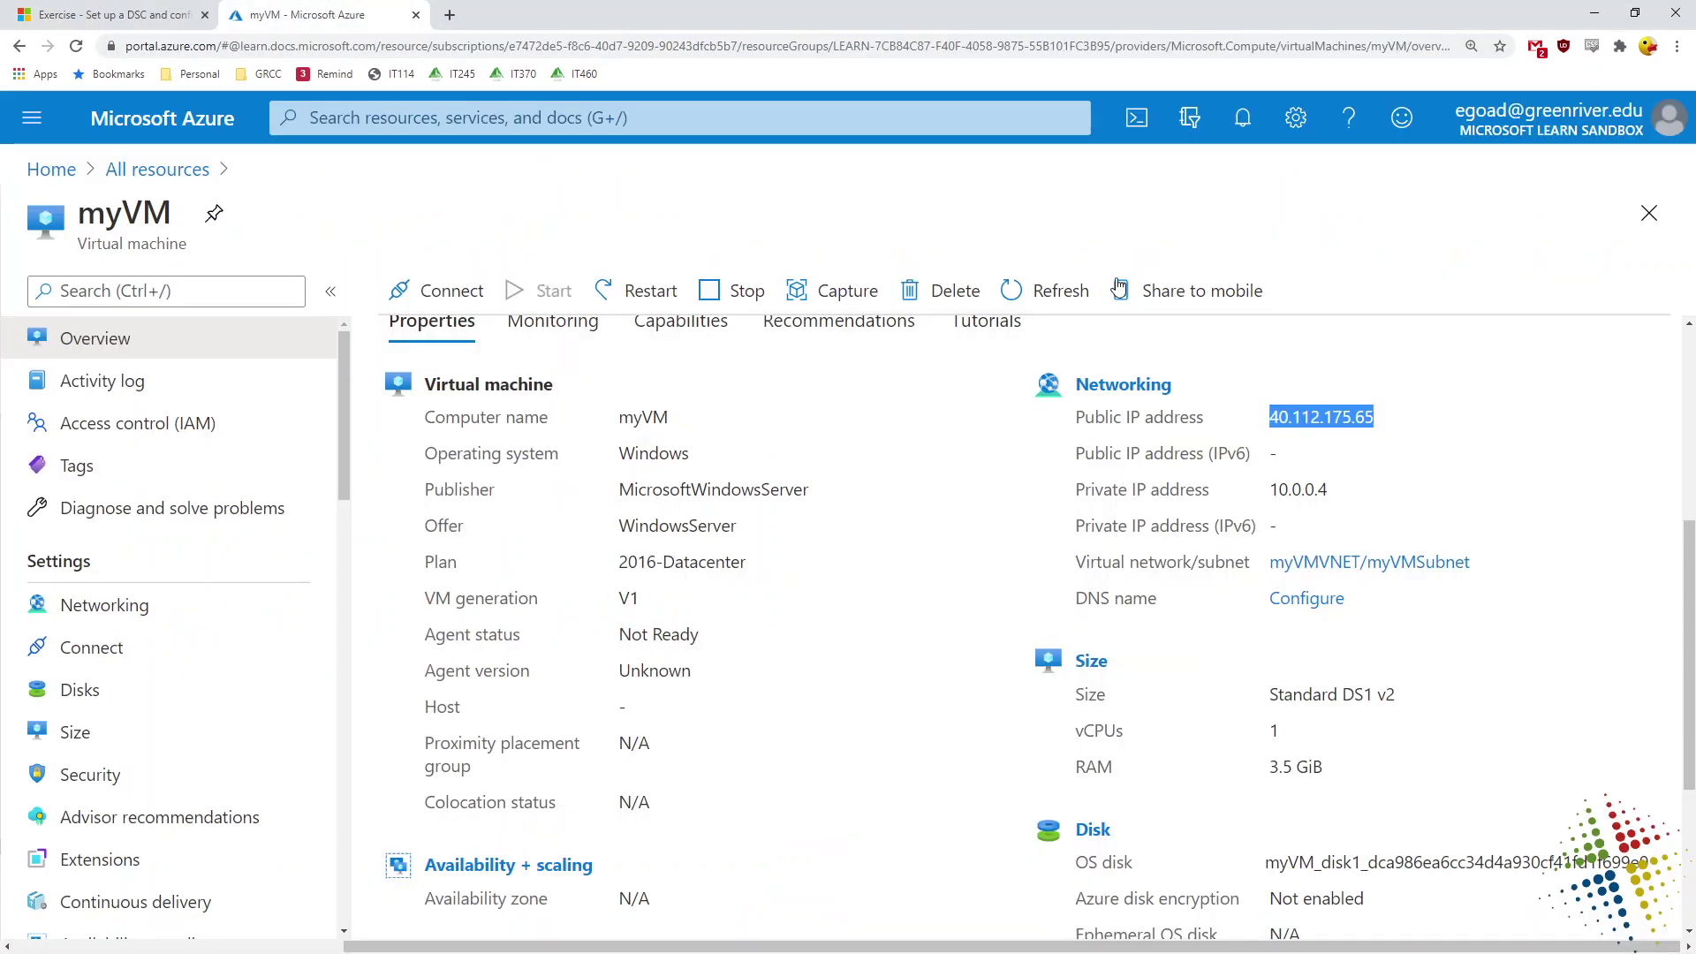
pyautogui.middleClick(1321, 426)
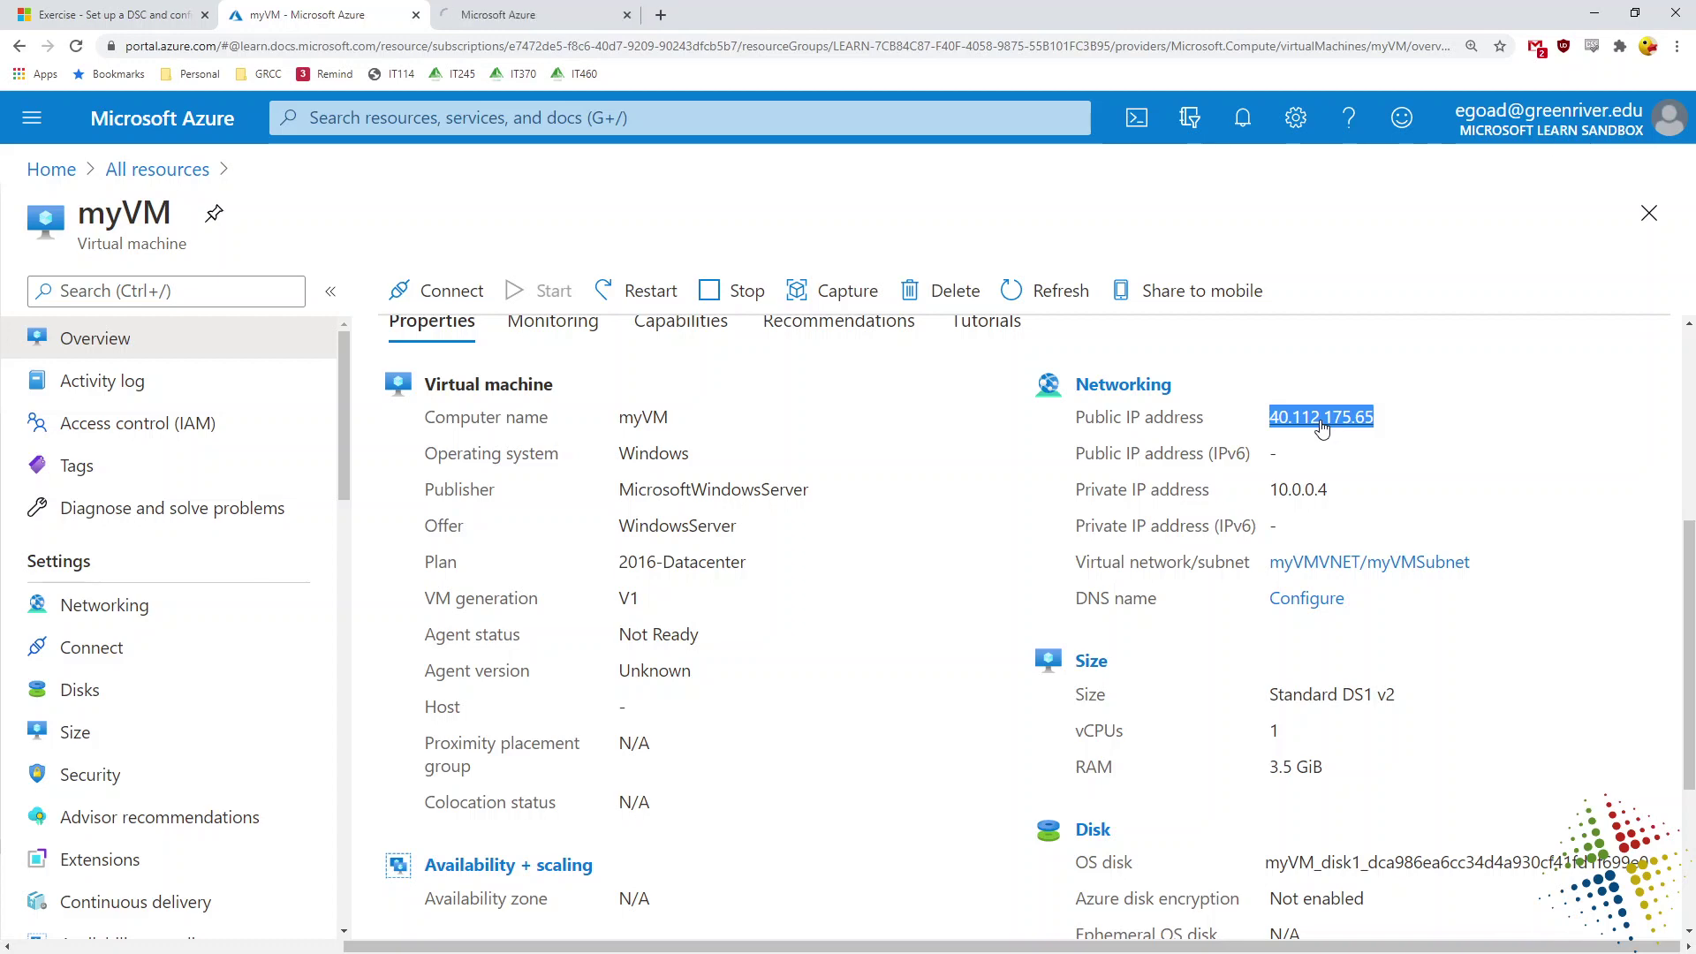
pyautogui.click(541, 18)
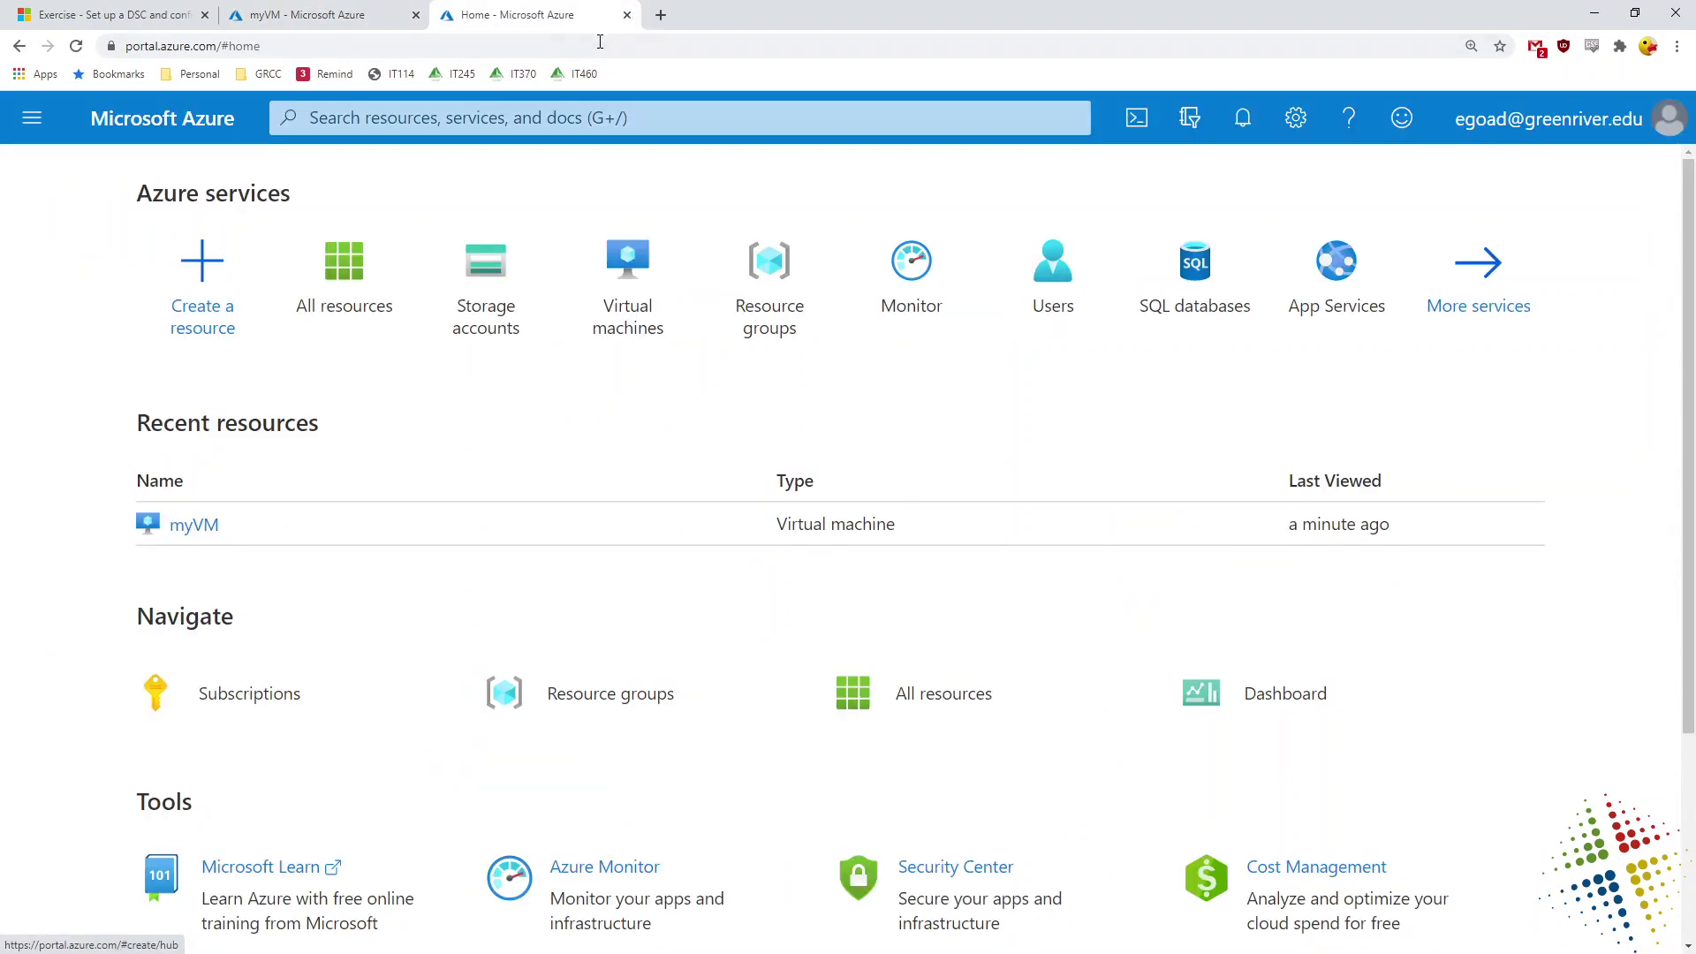
pyautogui.click(602, 44)
pyautogui.write('40.112.')
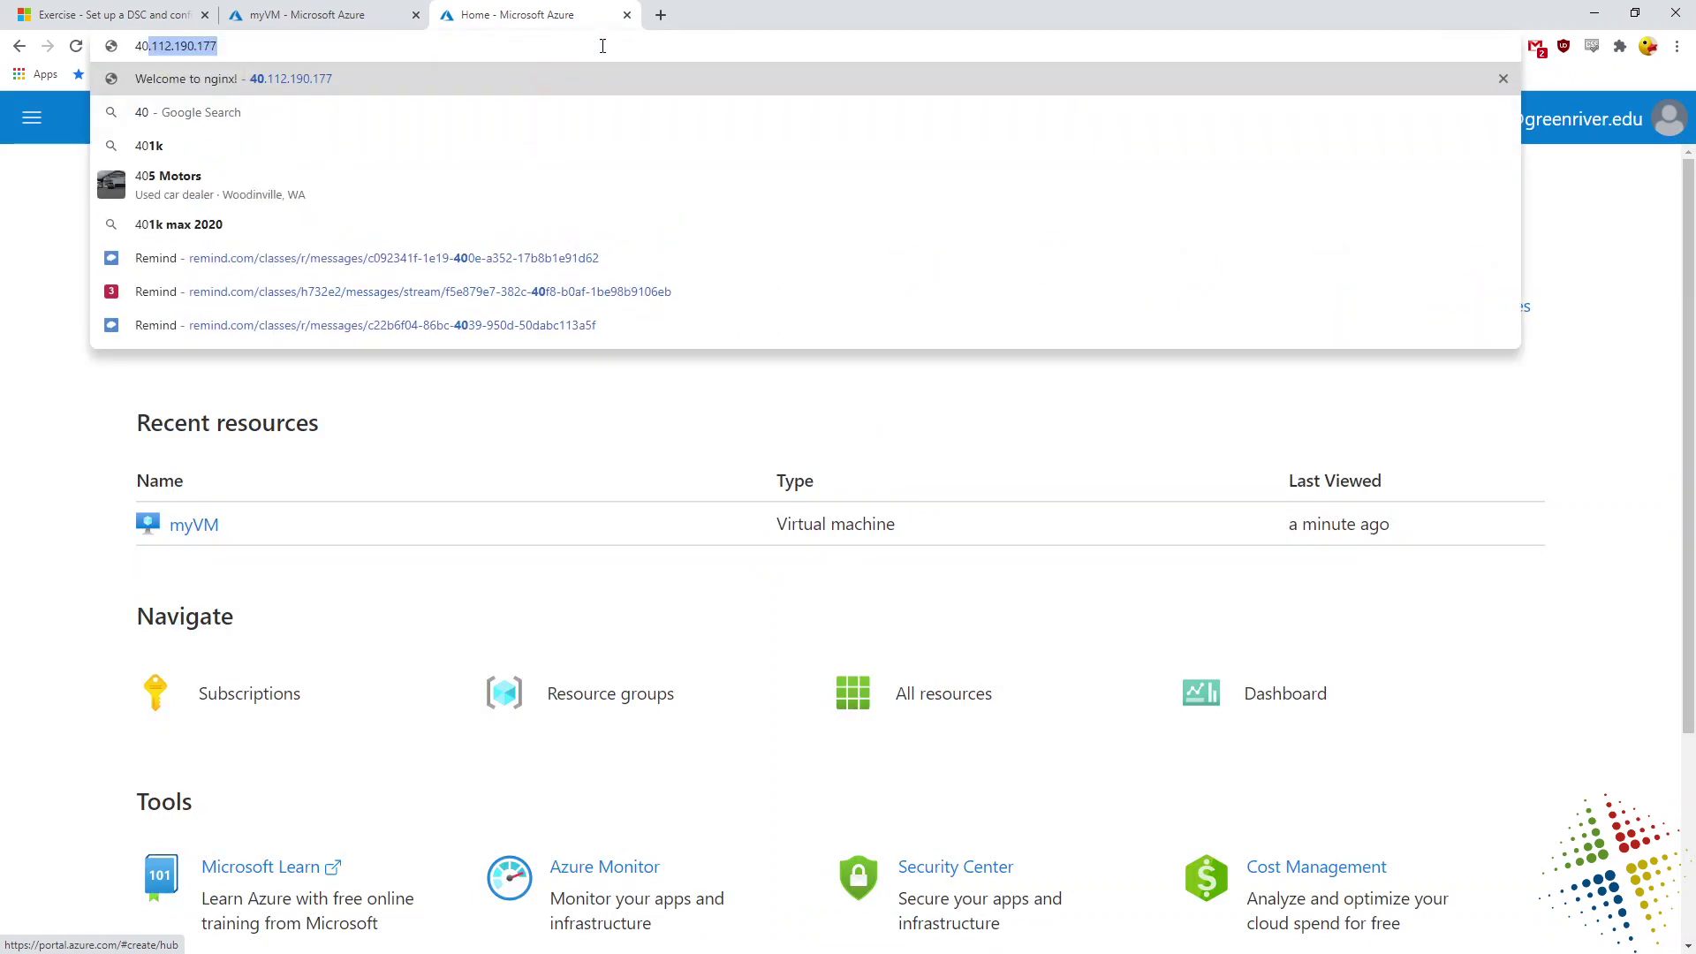
pyautogui.write('175.65')
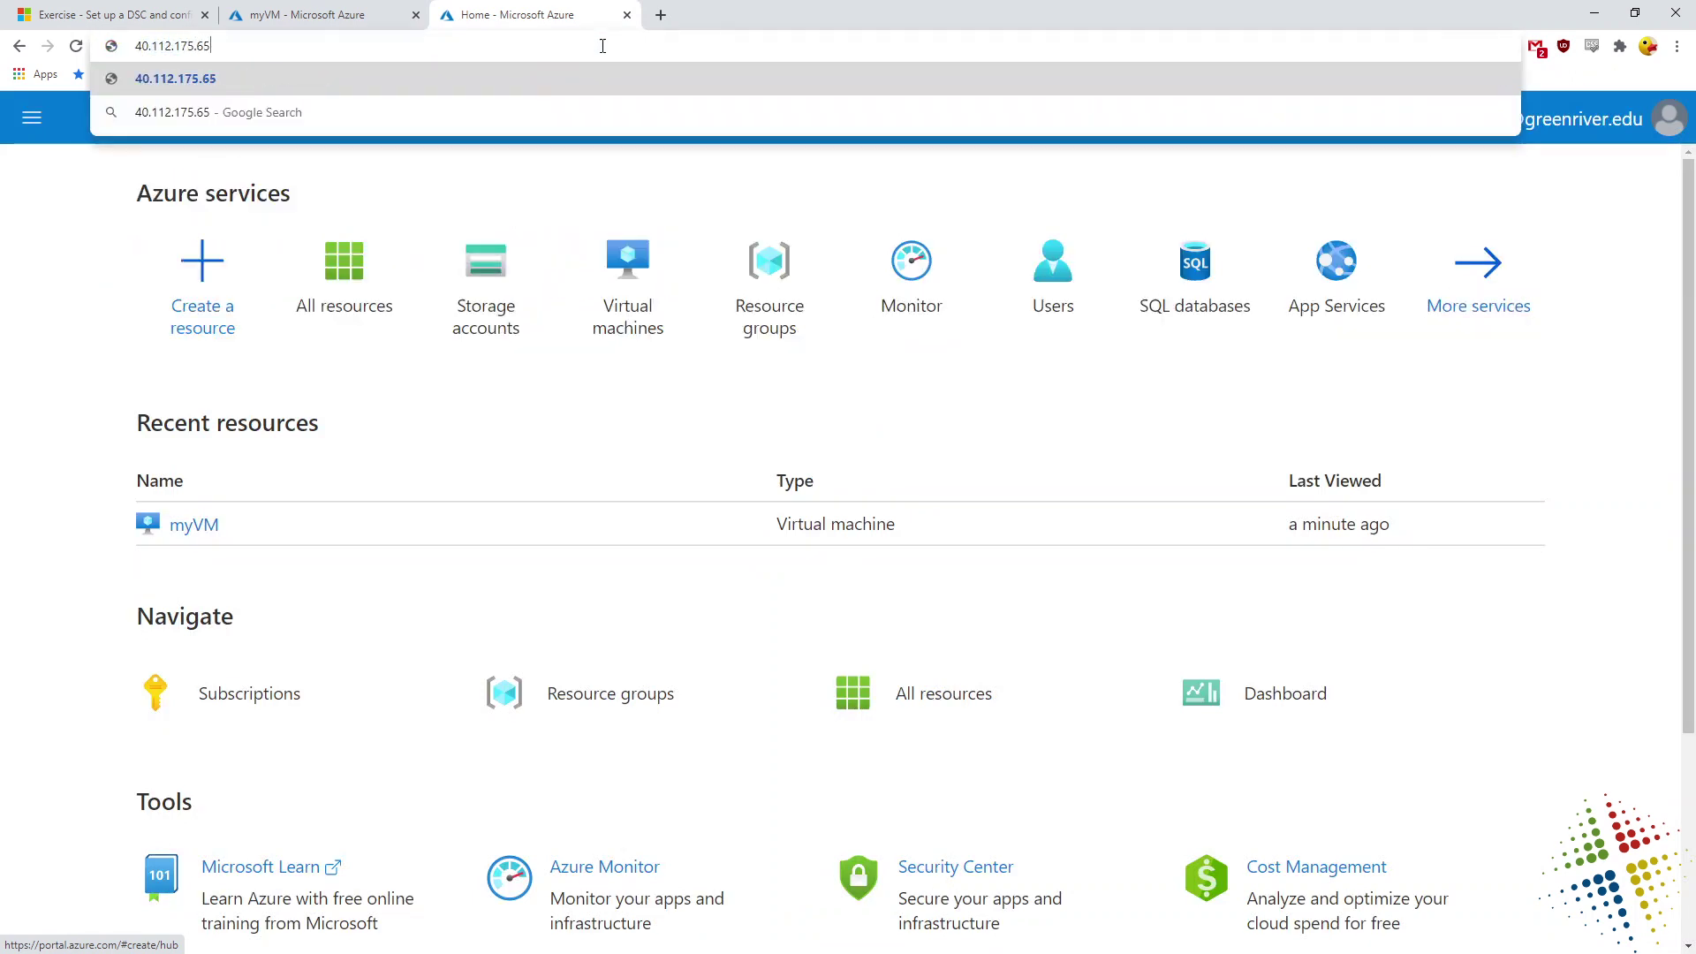
pyautogui.press('Return')
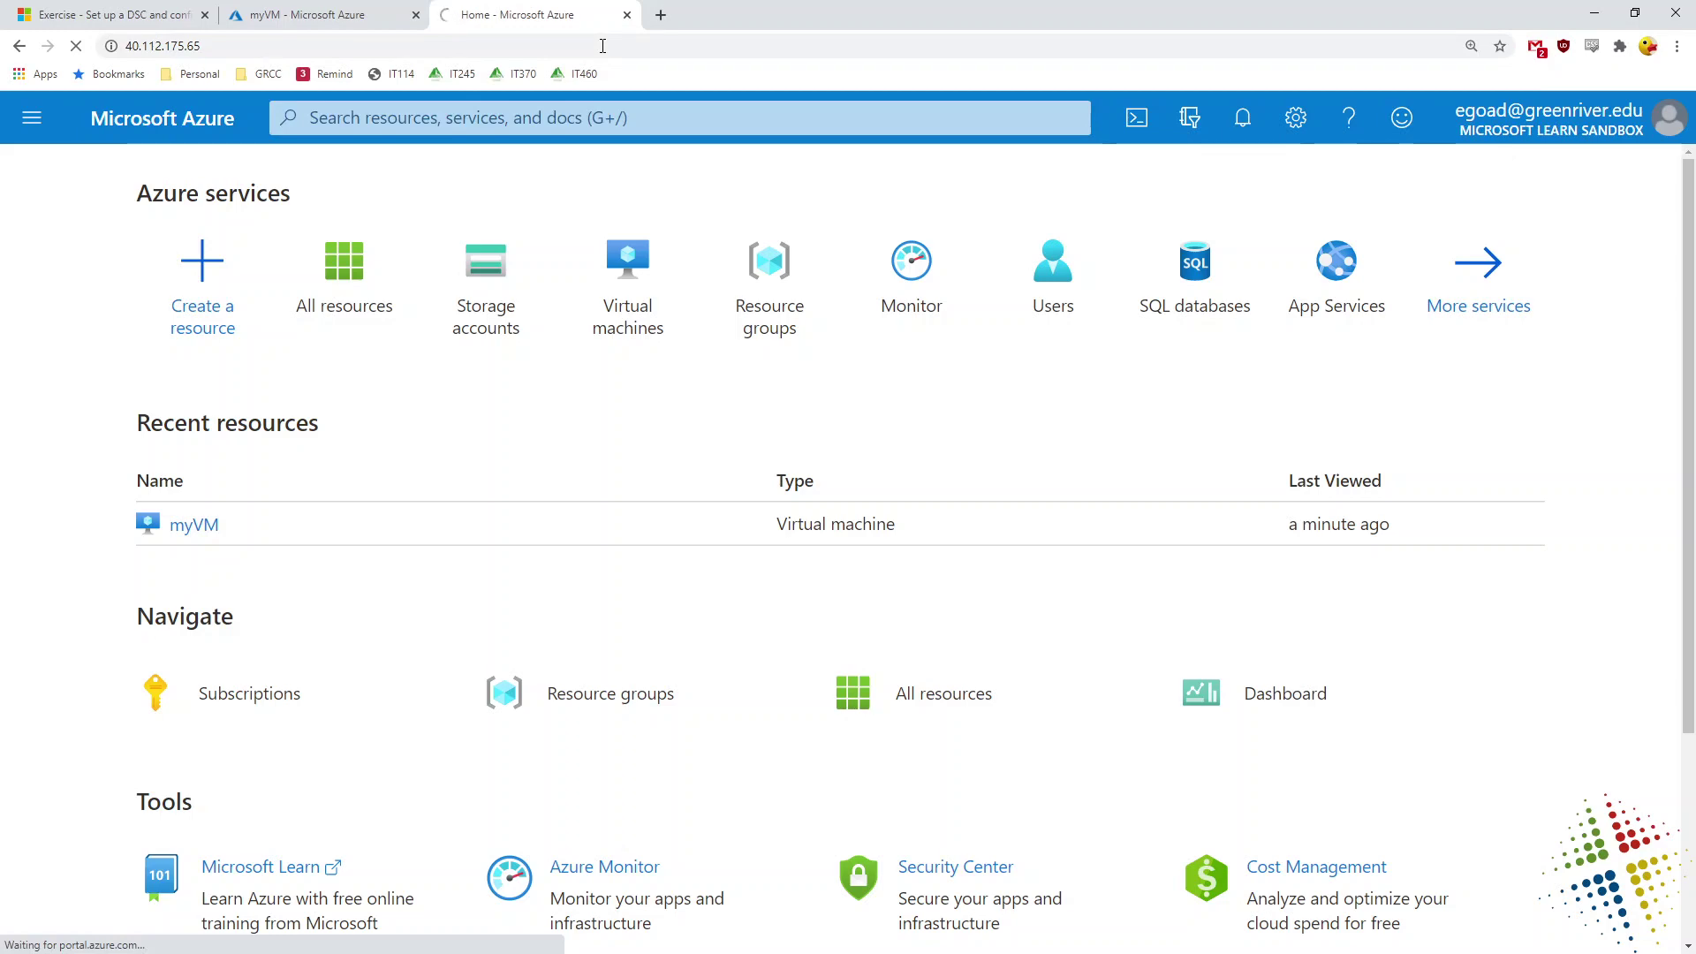
# Step: Check whether the public IP page loads, and return to the exercise page
pyautogui.click(359, 28)
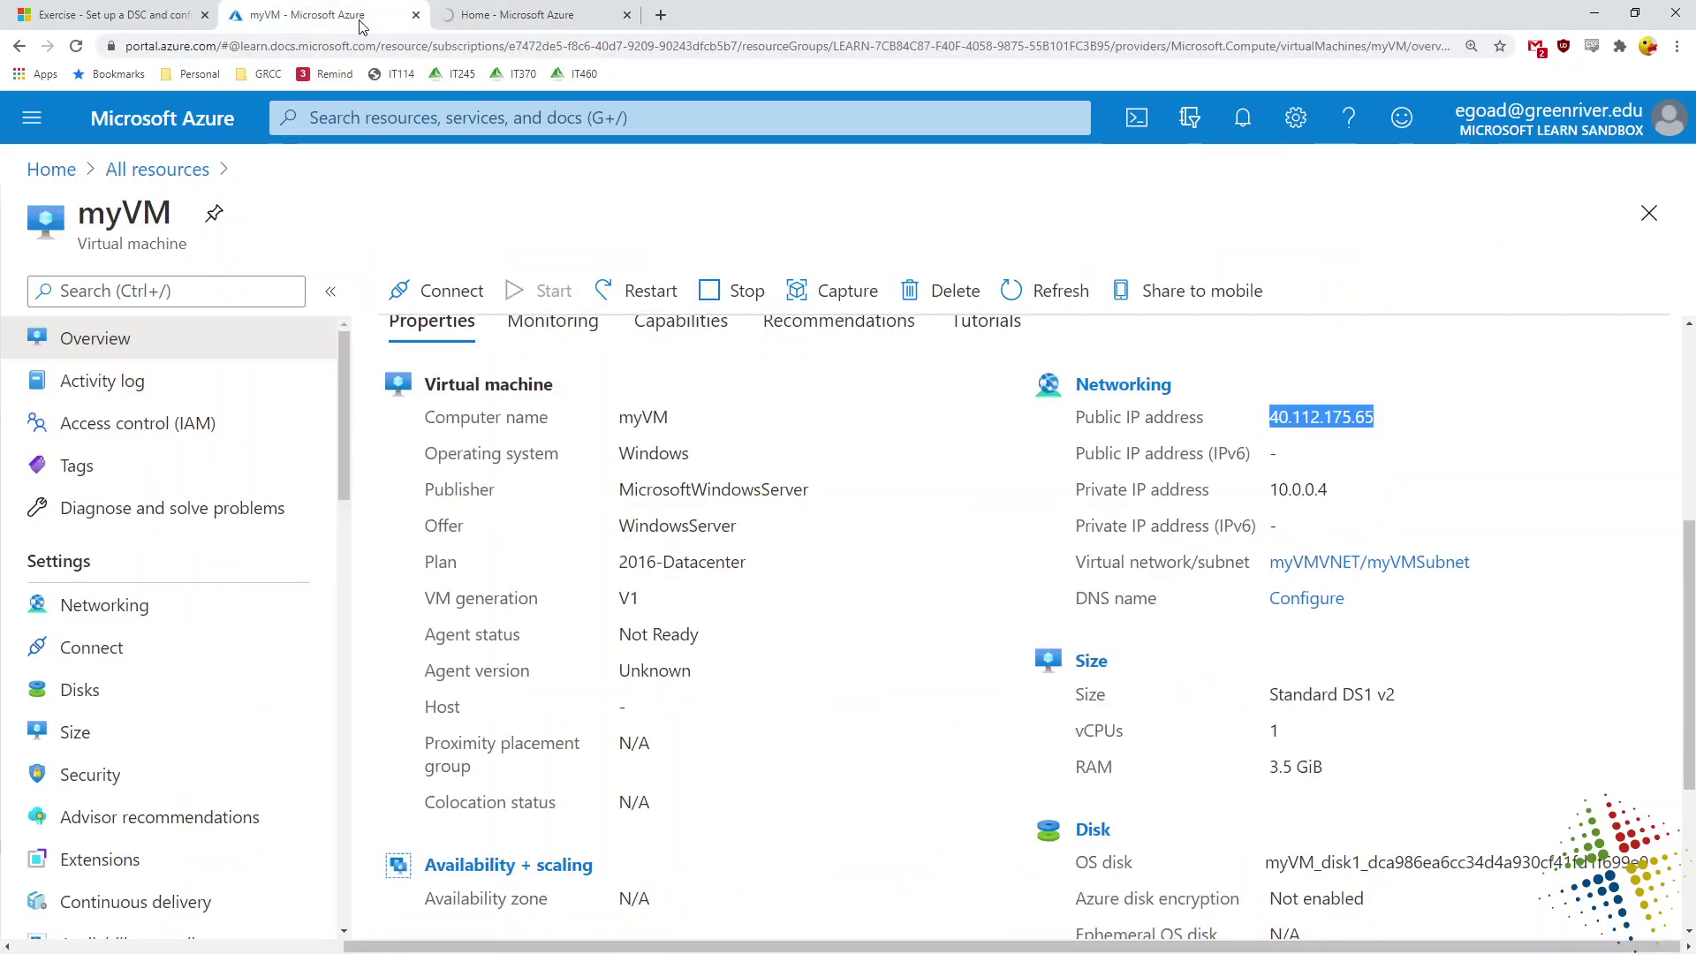
pyautogui.click(519, 22)
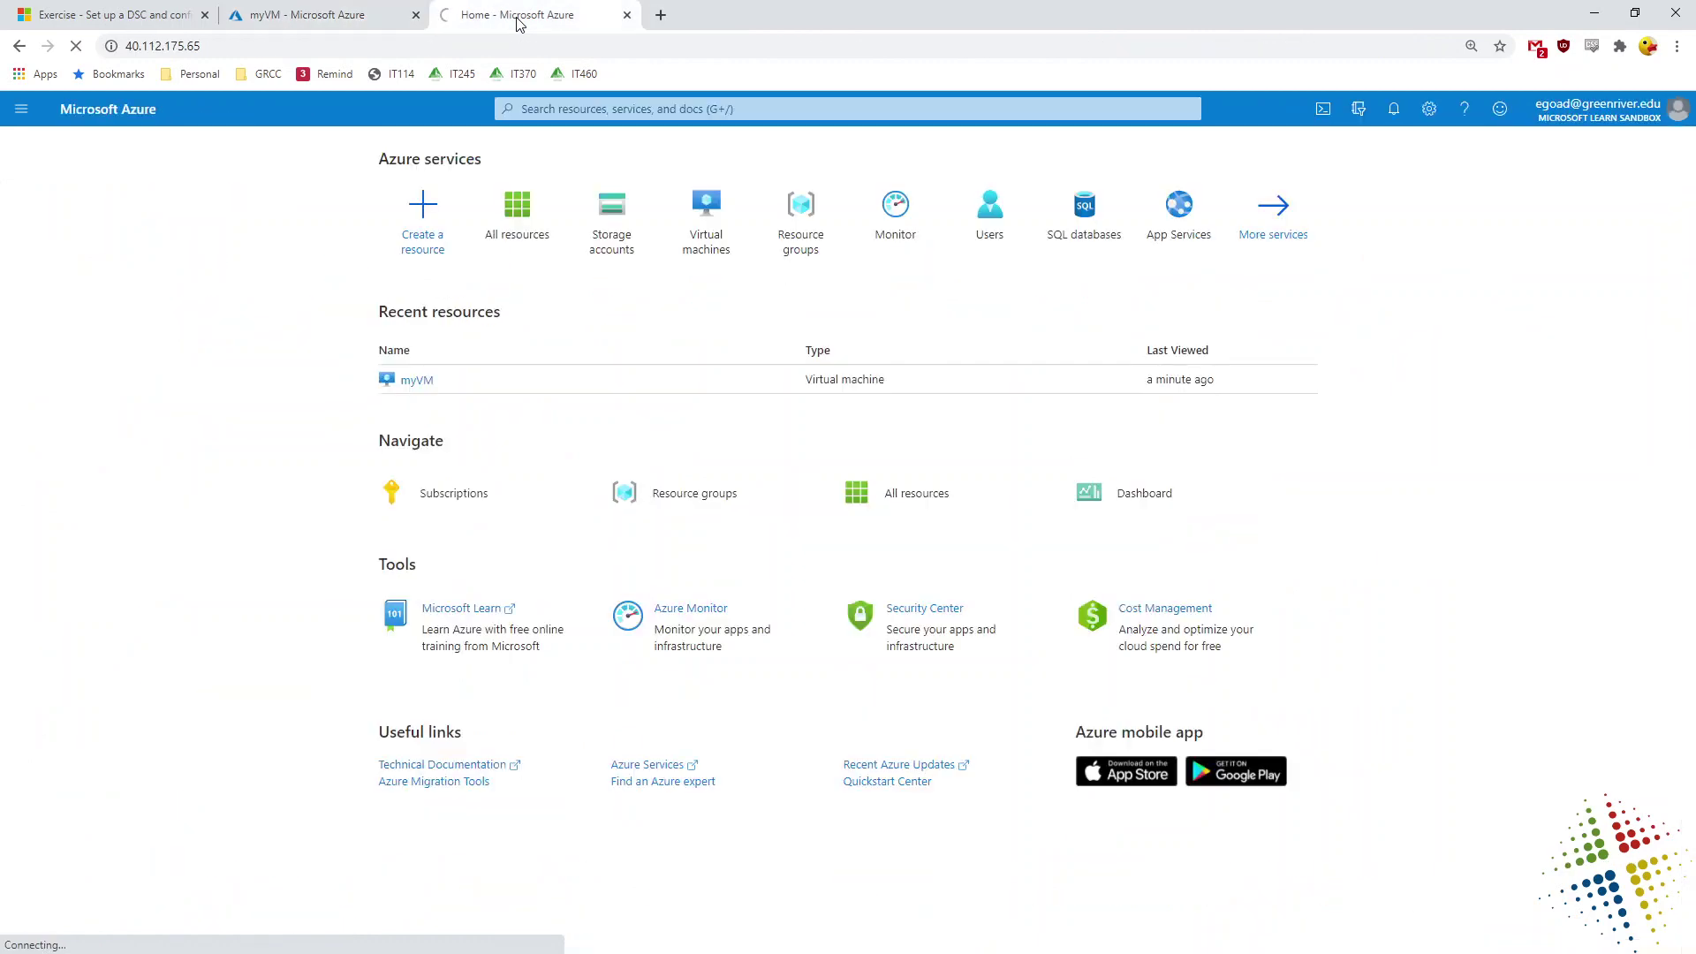
pyautogui.click(43, 13)
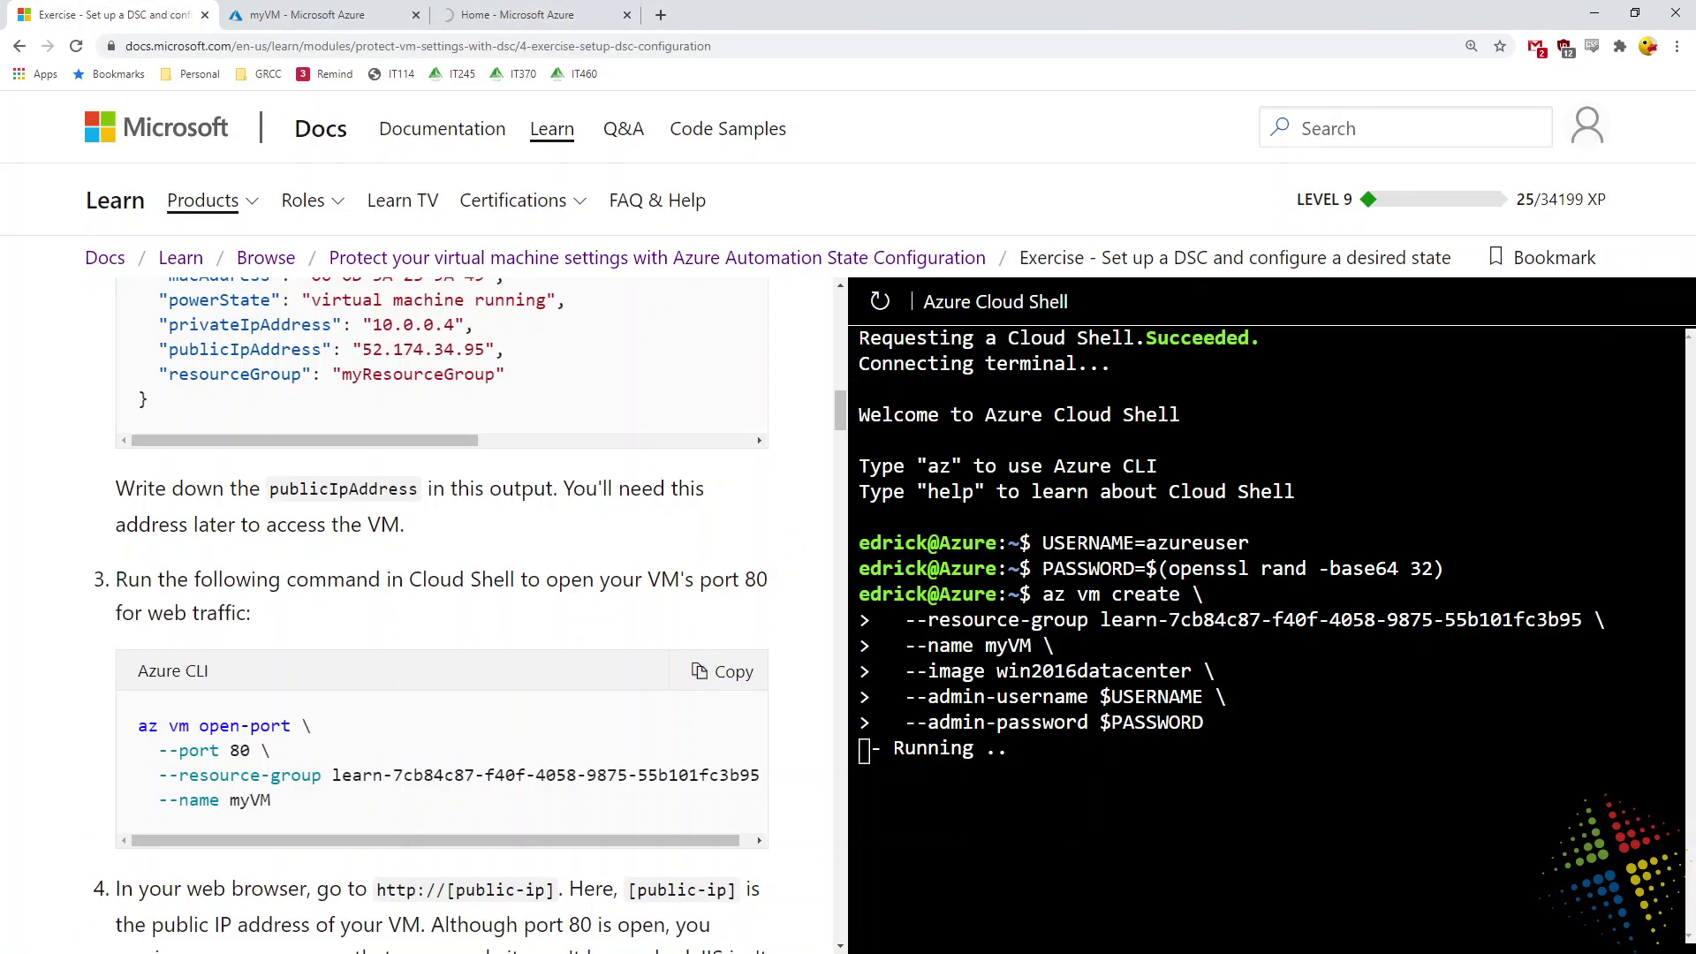
# Step: Submit an empty line in the exercise's Cloud Shell to test that the prompt responds
pyautogui.press('Return')
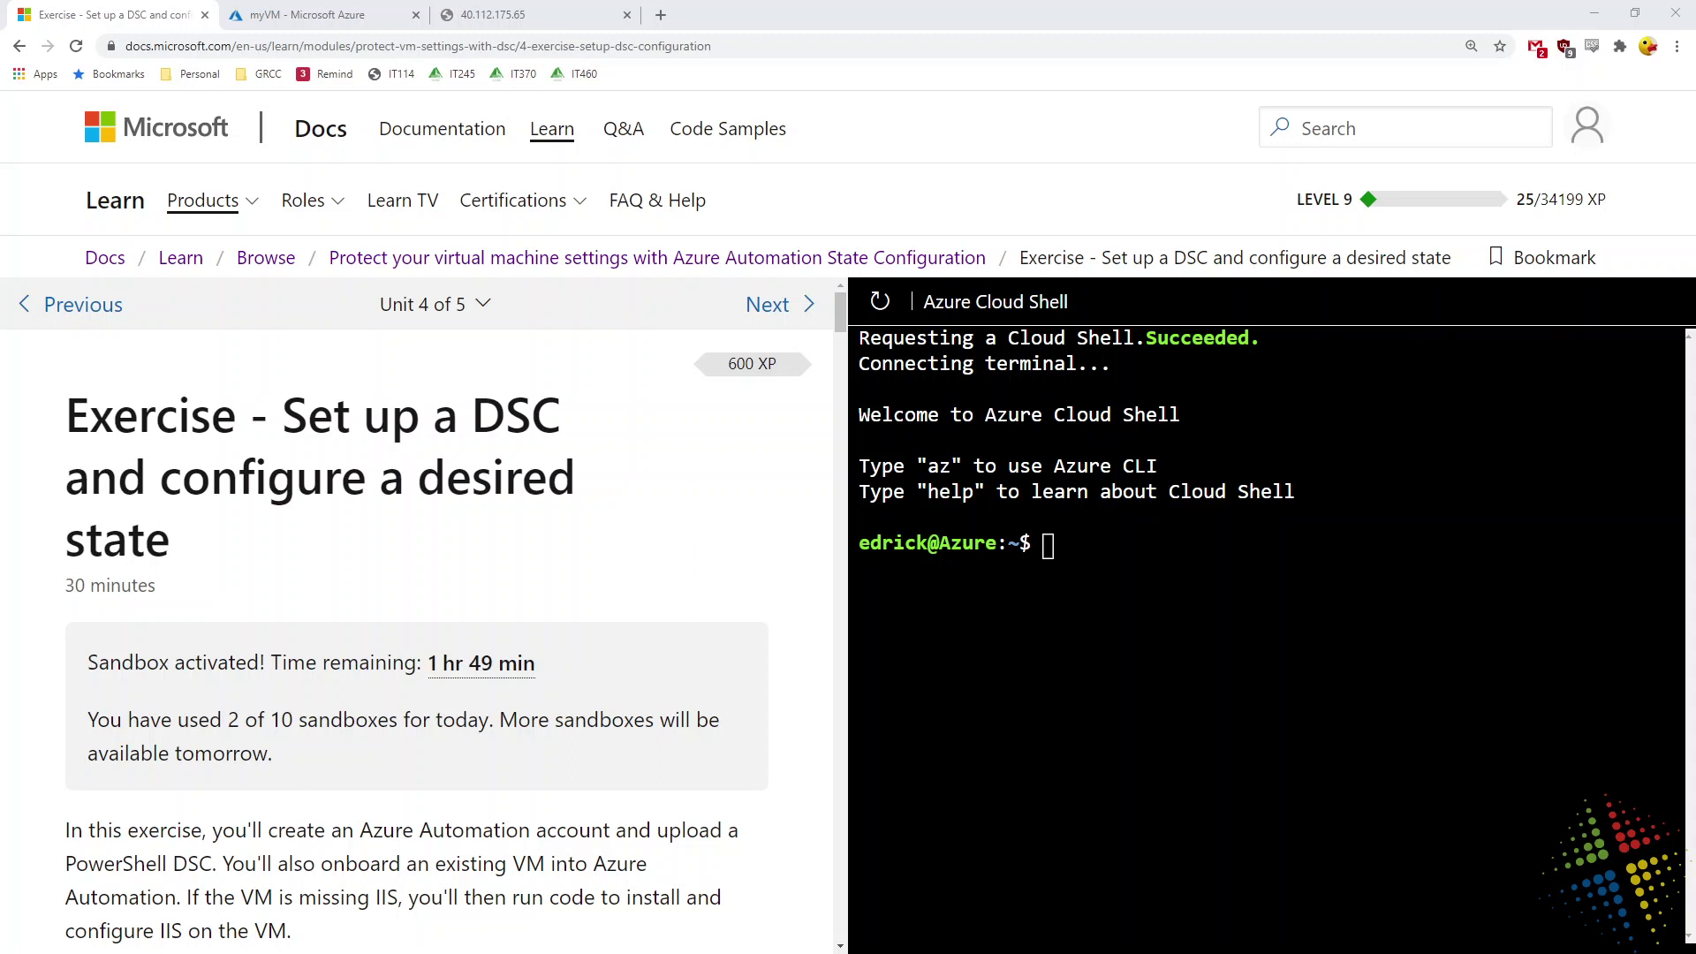
pyautogui.click(851, 735)
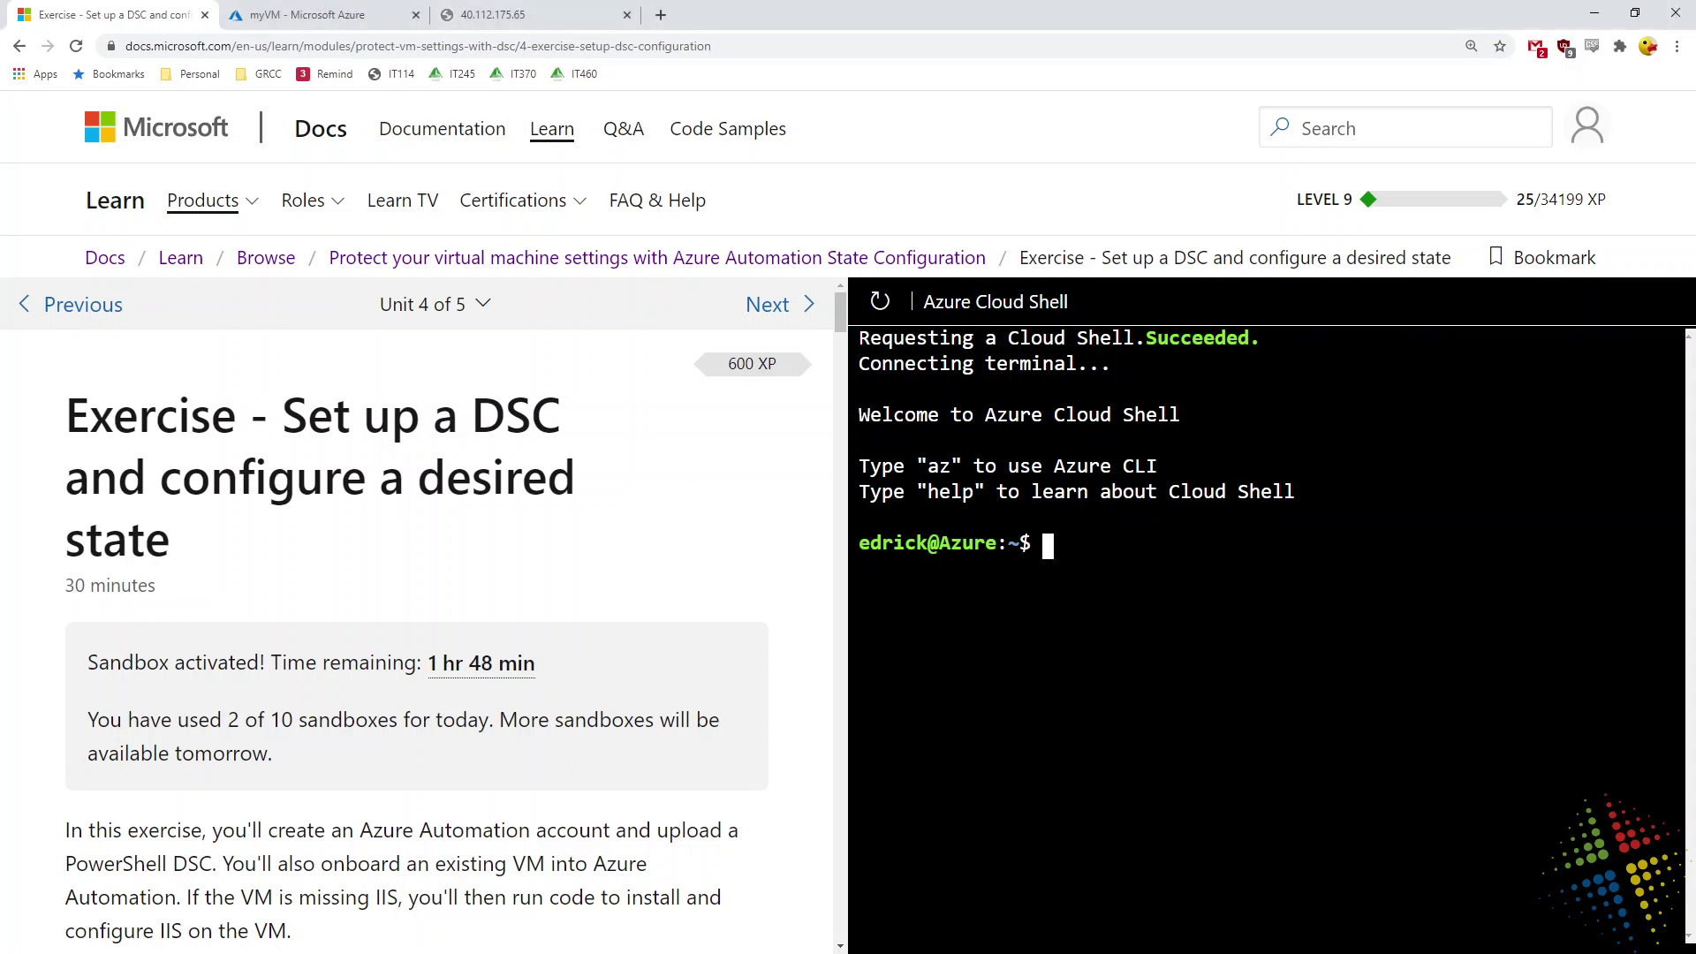
pyautogui.press('Return')
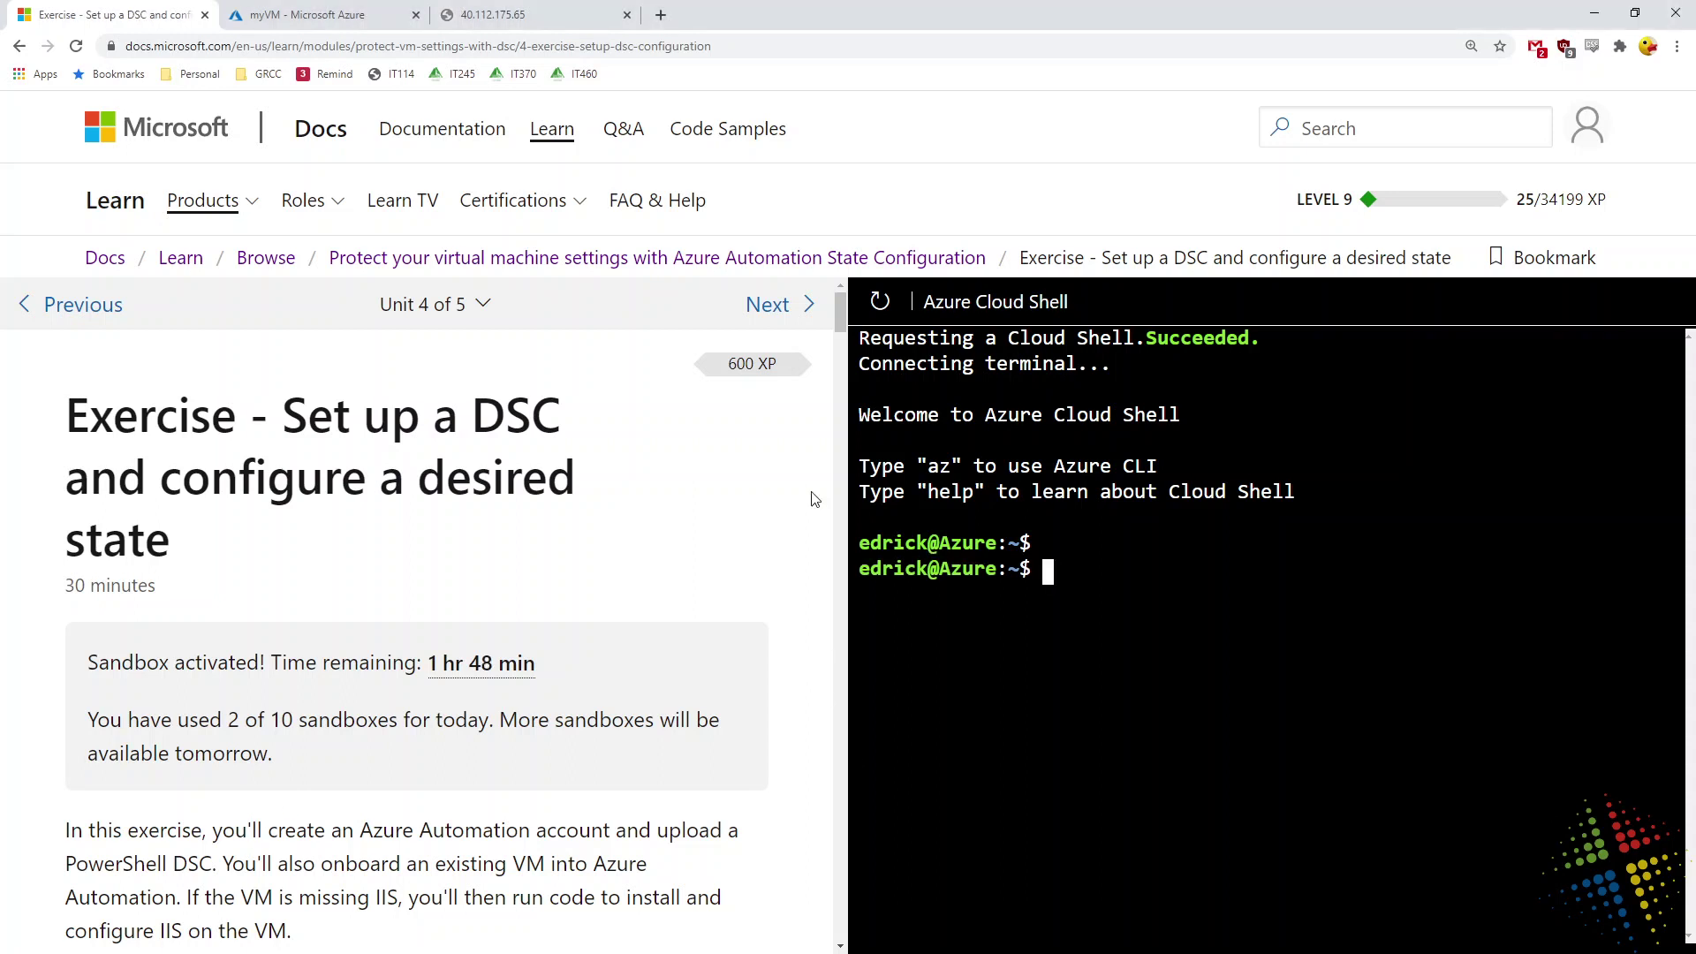
# Step: Find the az vm open-port command in step 3 of the exercise and highlight it from vm through myVM
pyautogui.moveTo(836, 324); pyautogui.dragTo(838, 422)
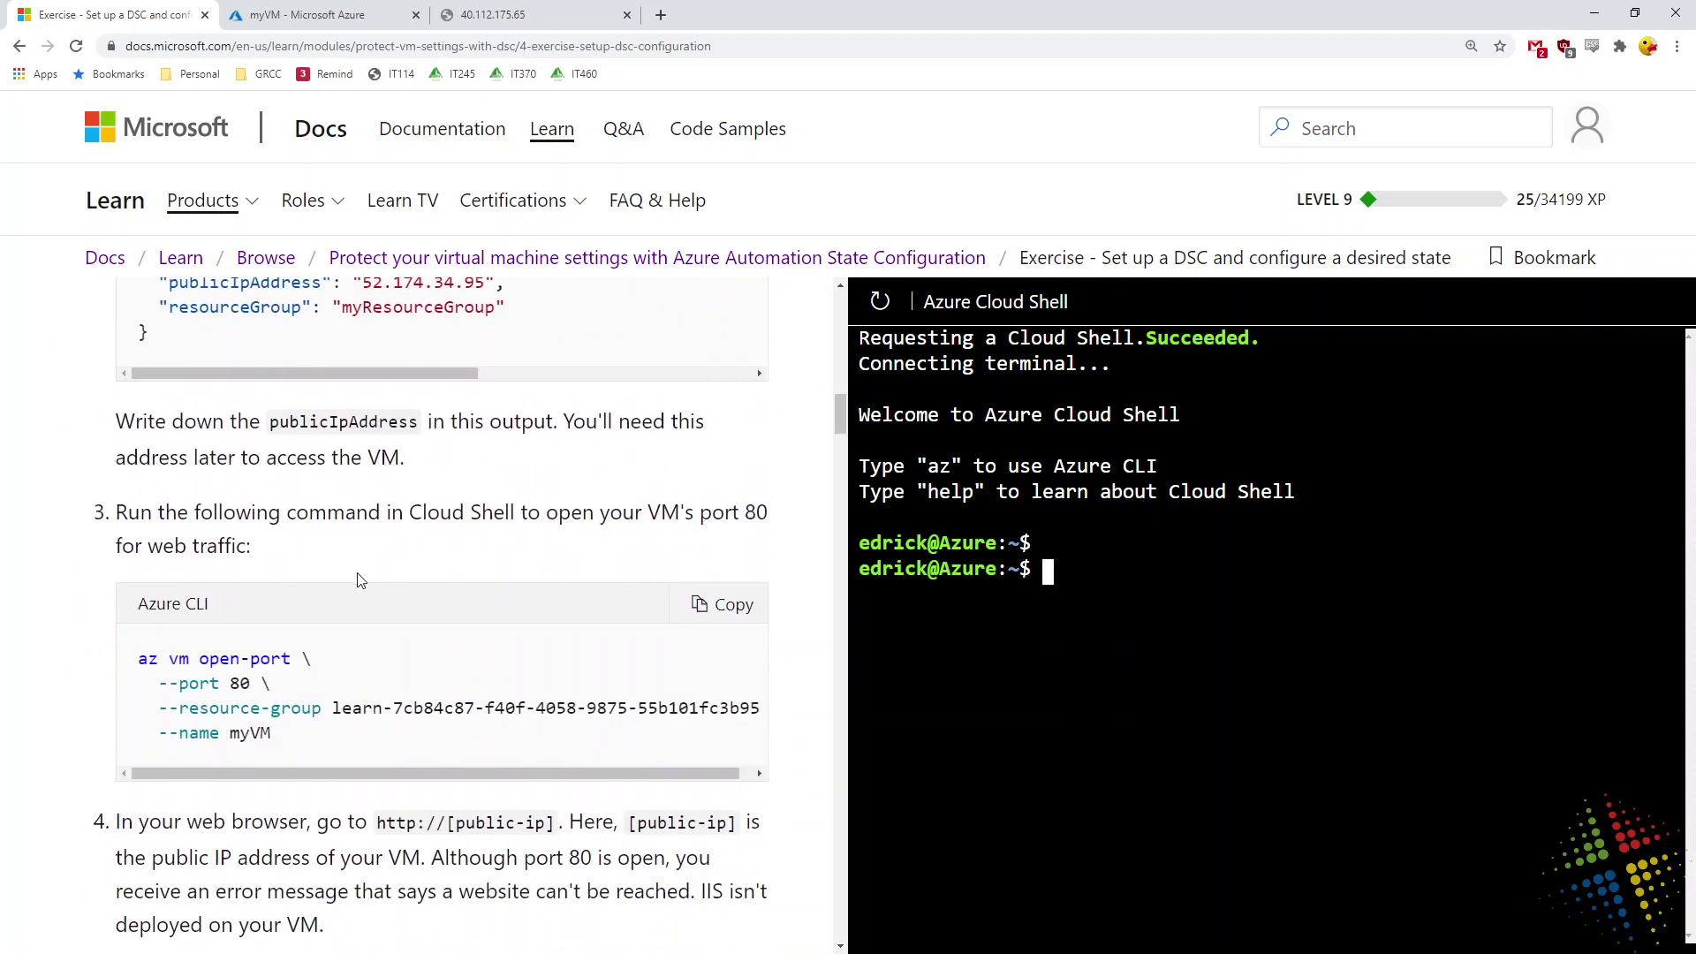
pyautogui.moveTo(323, 736); pyautogui.dragTo(170, 661)
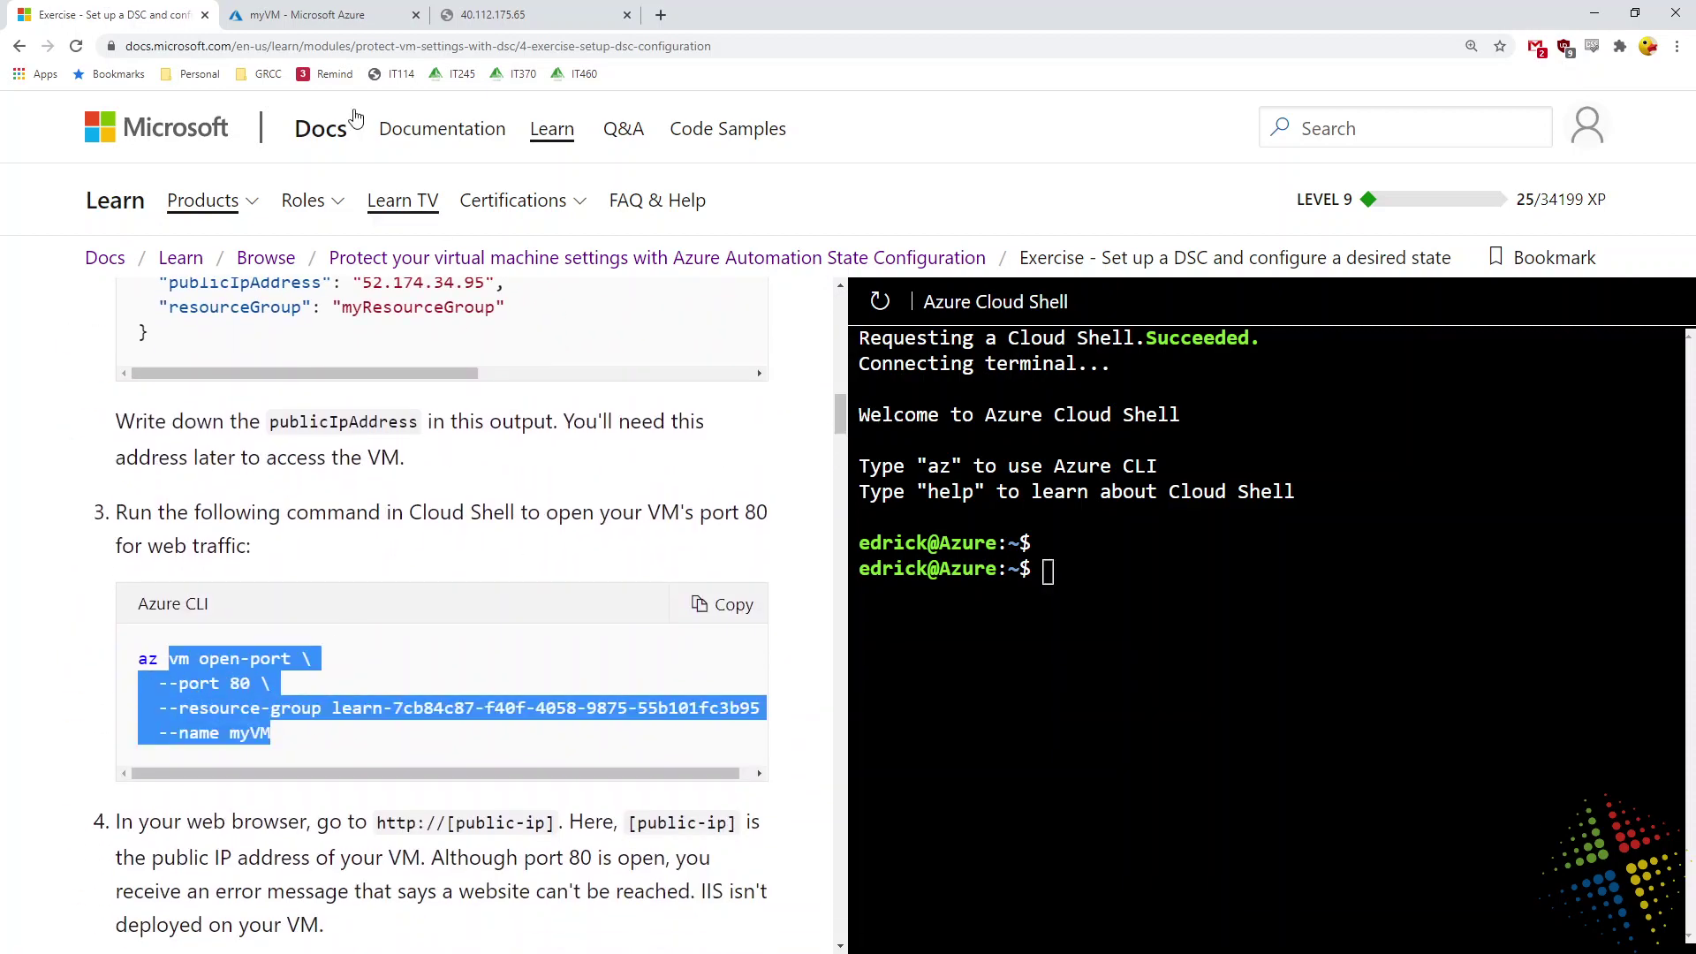
# Step: Reload the page at myVM's public IP, 40.112.175.65, and return to the Learn exercise
pyautogui.click(563, 16)
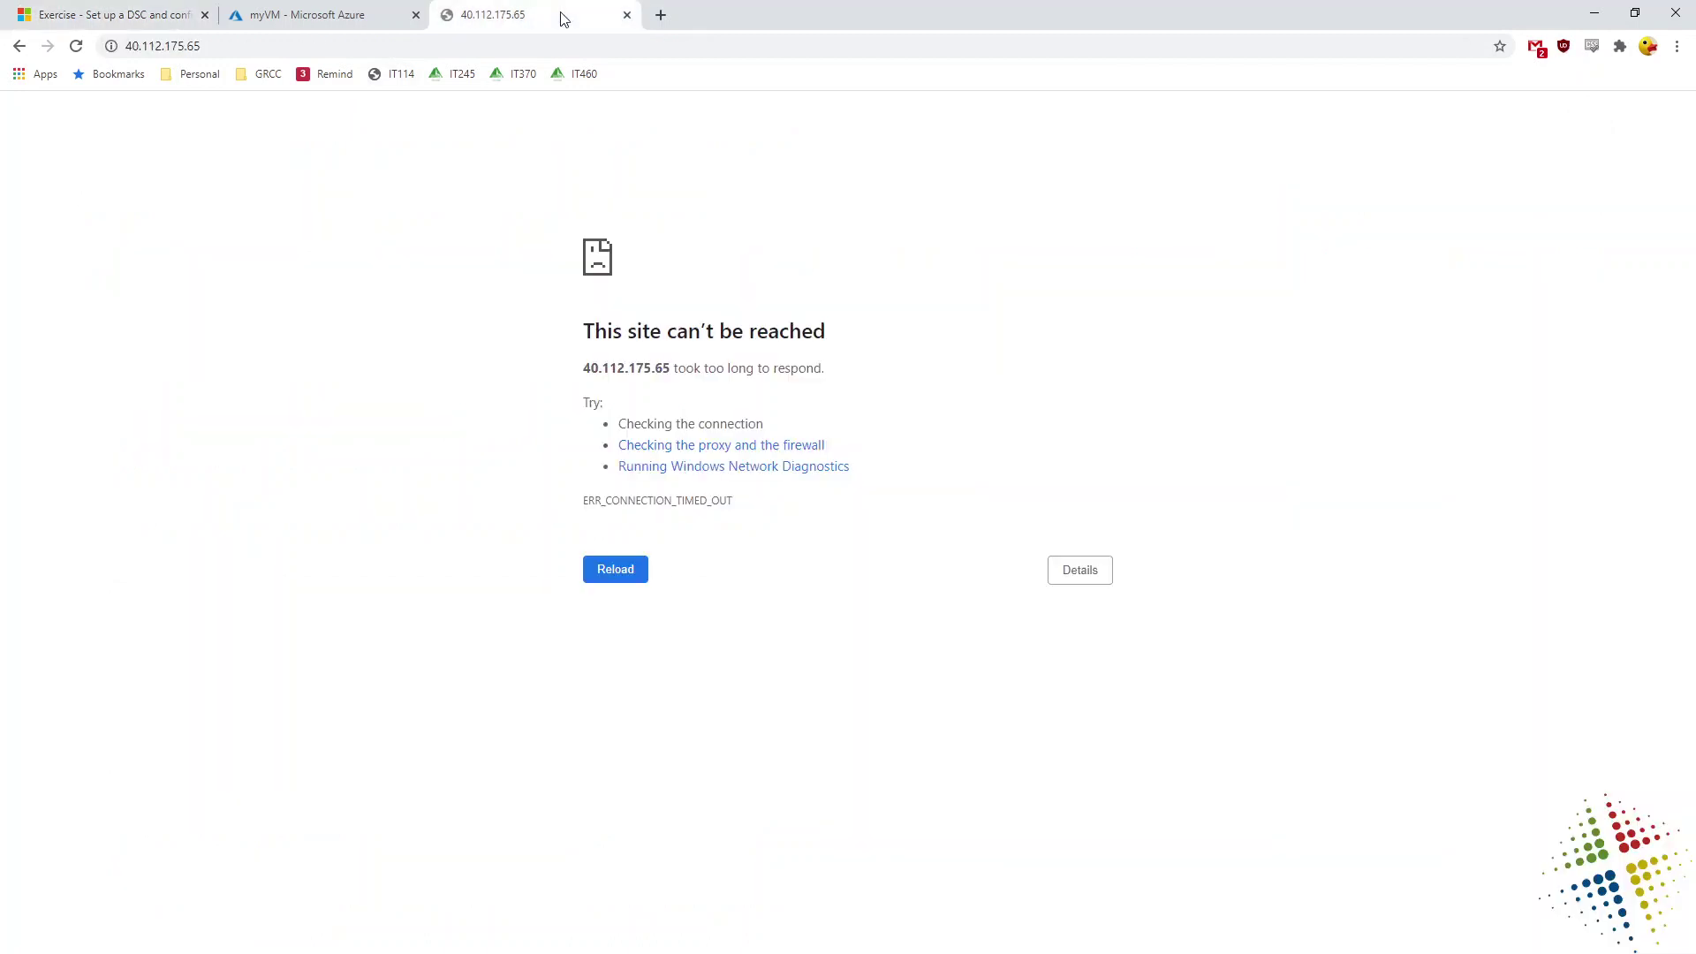
pyautogui.click(76, 47)
pyautogui.click(139, 12)
# Step: Copy the az vm open-port command from step 3 and run it in Cloud Shell to open port 80 on myVM
pyautogui.click(245, 686)
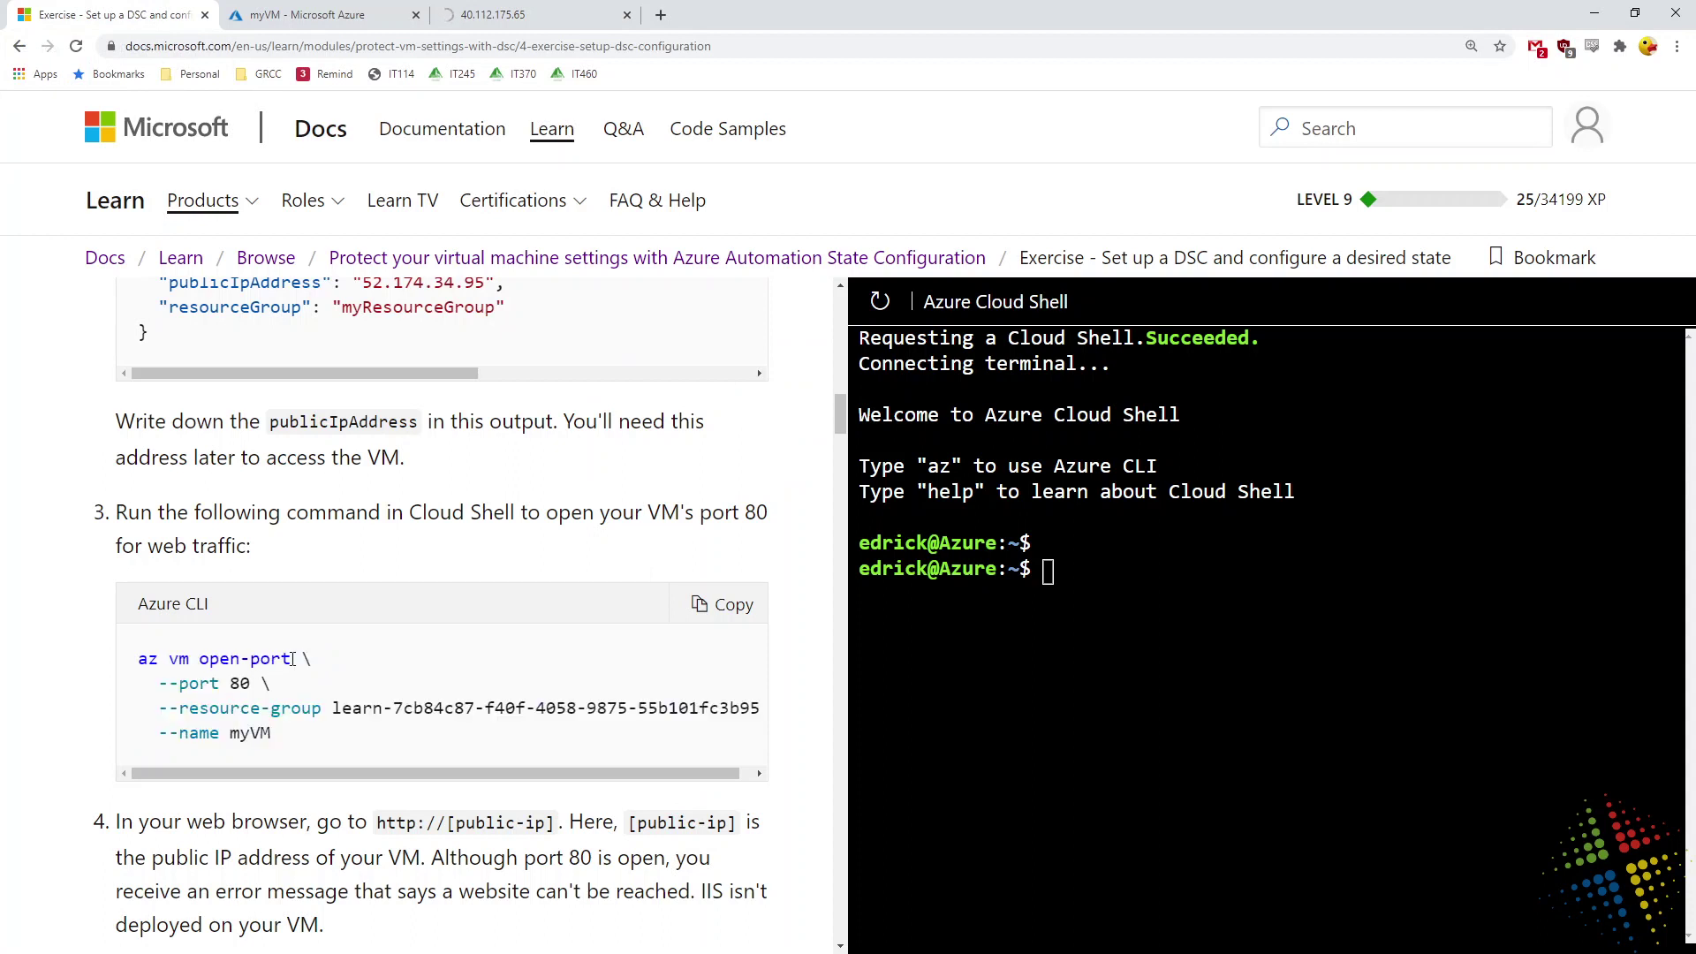
pyautogui.moveTo(293, 660); pyautogui.dragTo(163, 656)
pyautogui.click(728, 609)
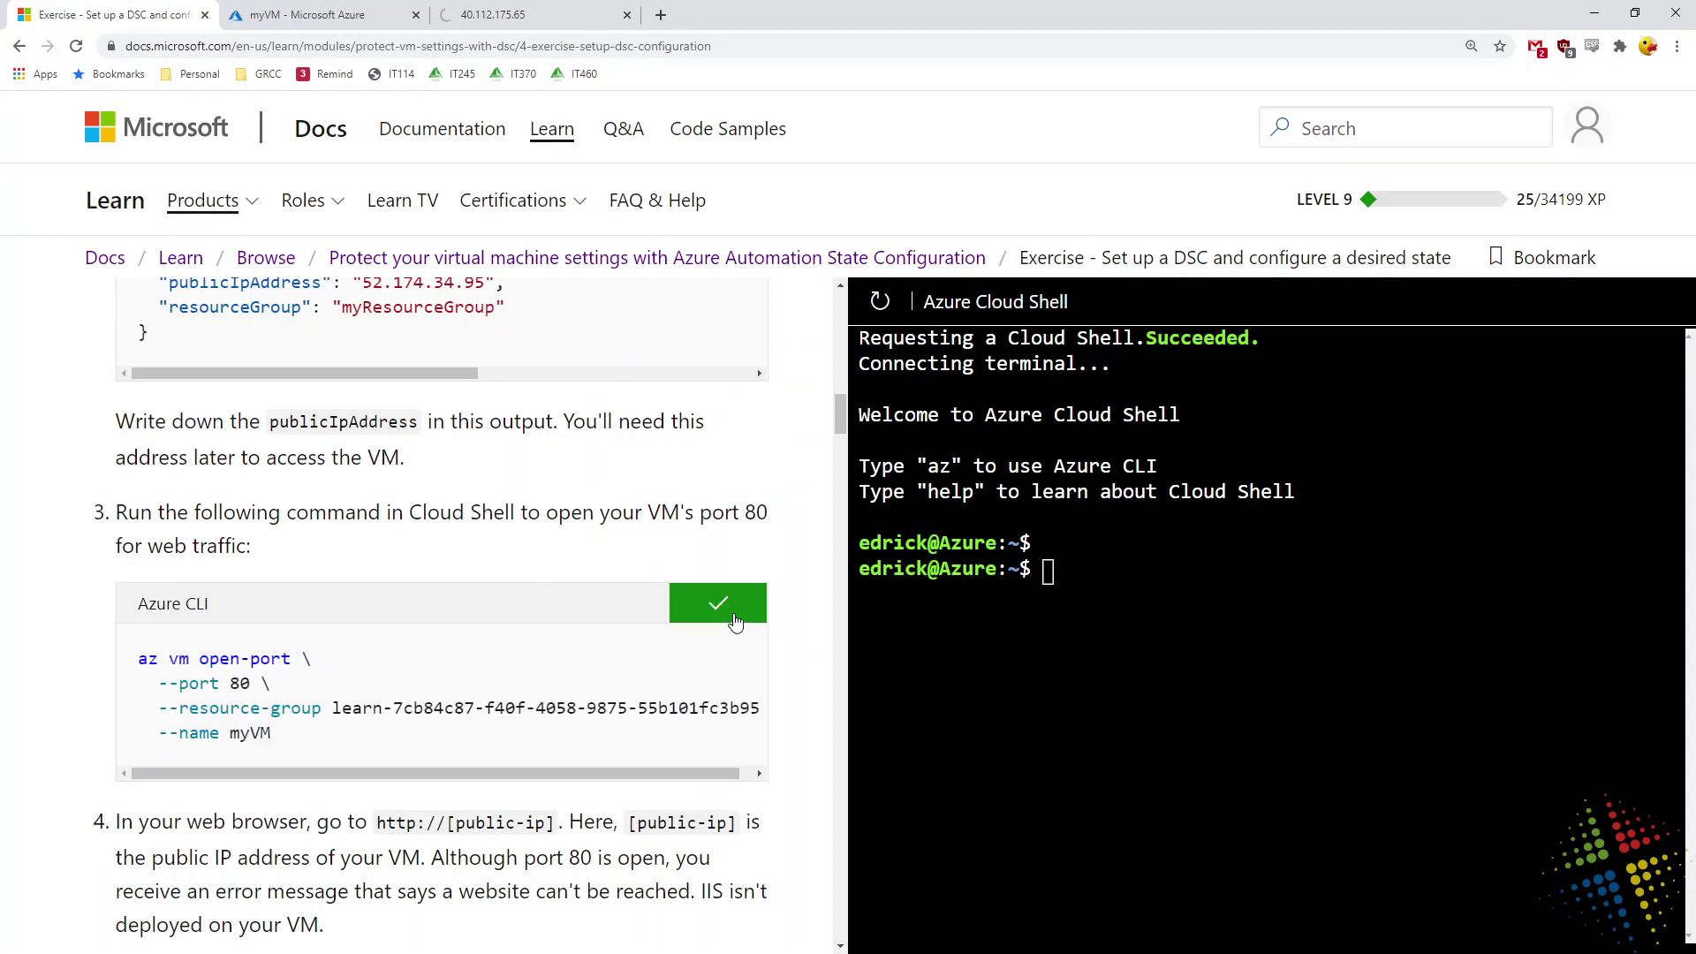
pyautogui.rightClick(1255, 621)
pyautogui.click(1404, 760)
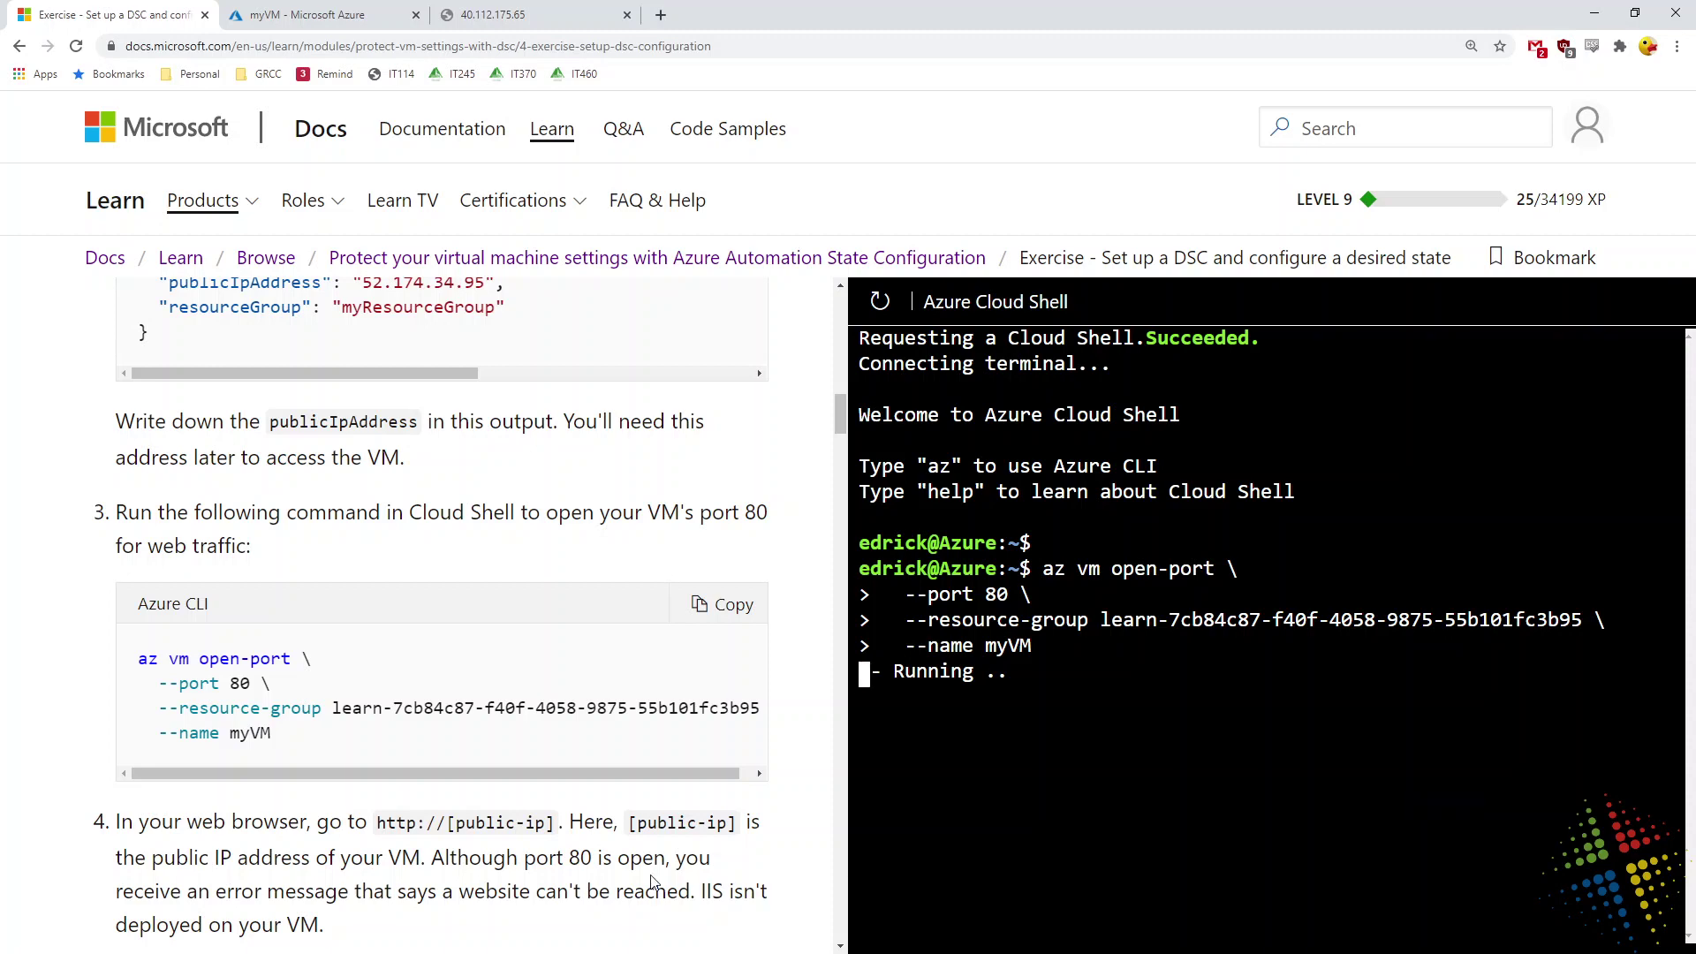
# Step: Look ahead to the exercise's Automation account instructions, reload the page at 40.112.175.65, and return to the exercise
pyautogui.scroll(-4, 654, 881)
pyautogui.scroll(-5, 654, 882)
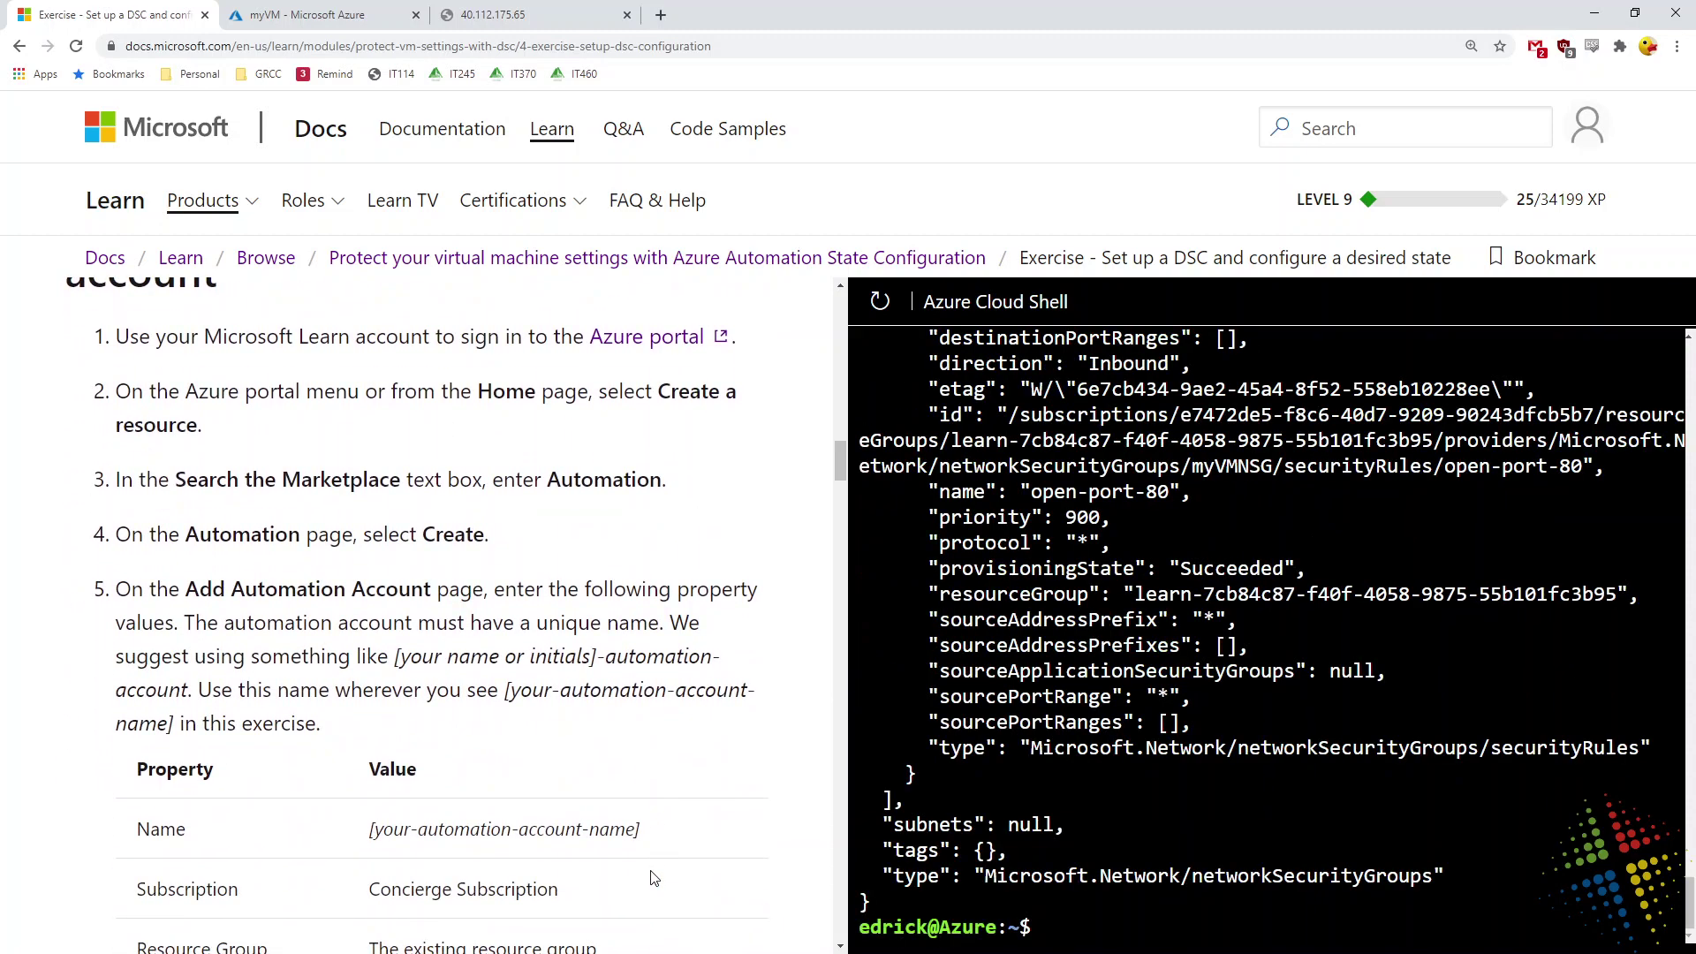
pyautogui.click(526, 15)
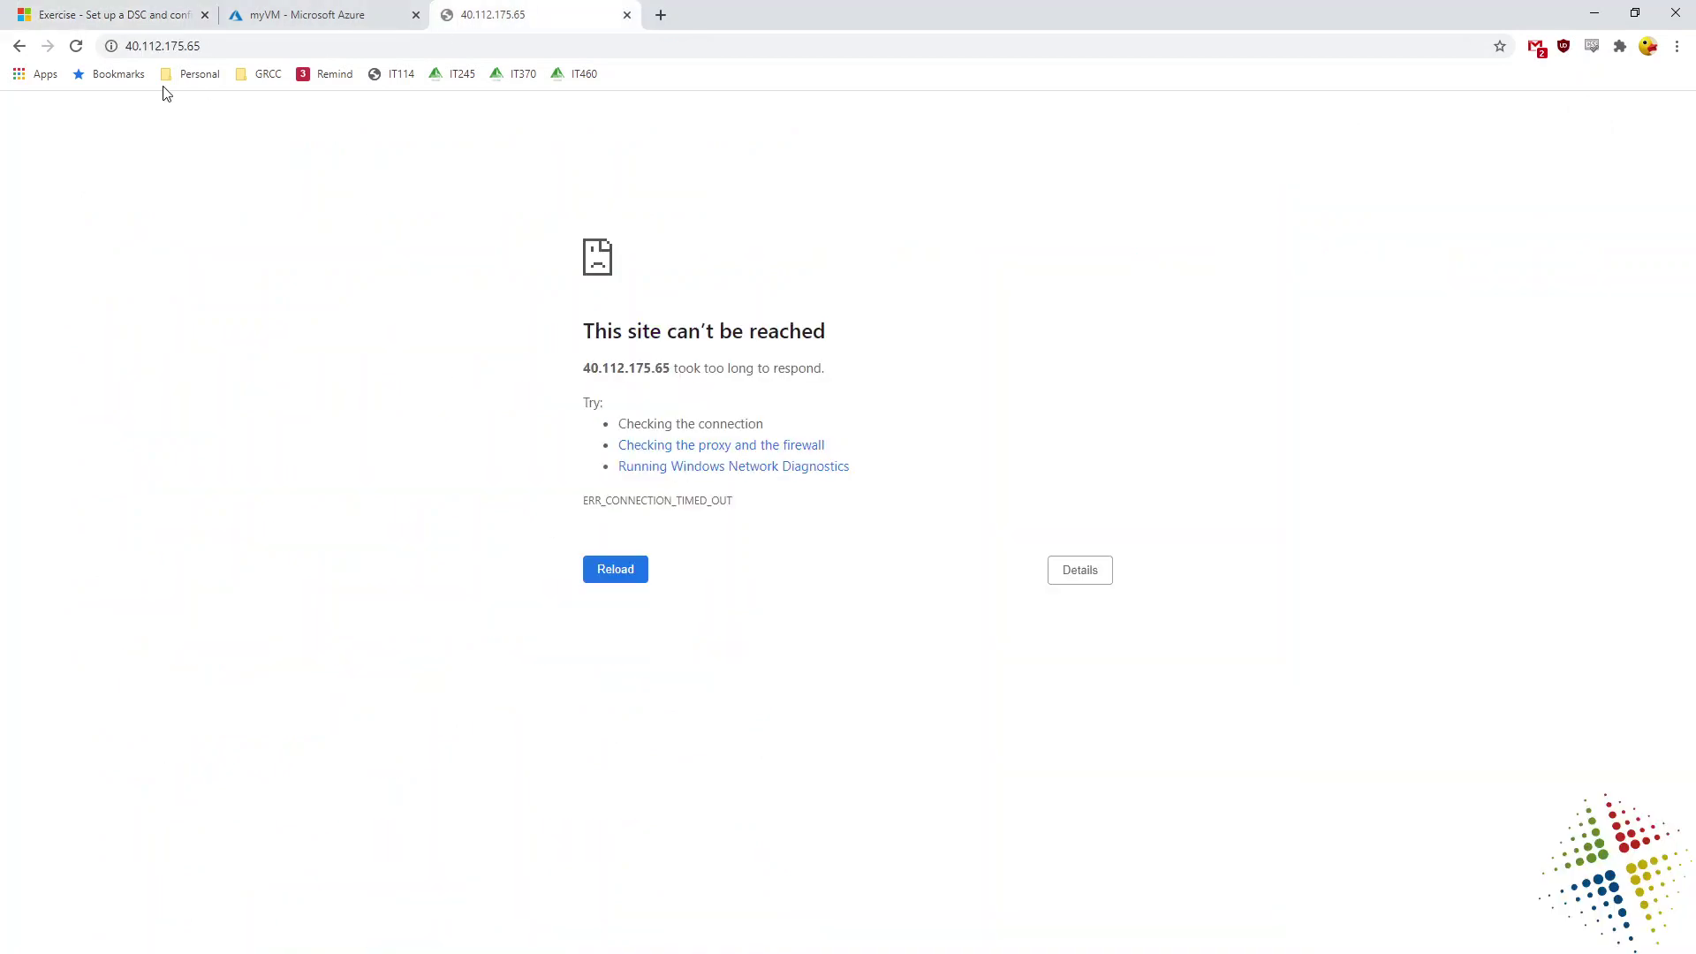
pyautogui.click(67, 51)
pyautogui.click(108, 9)
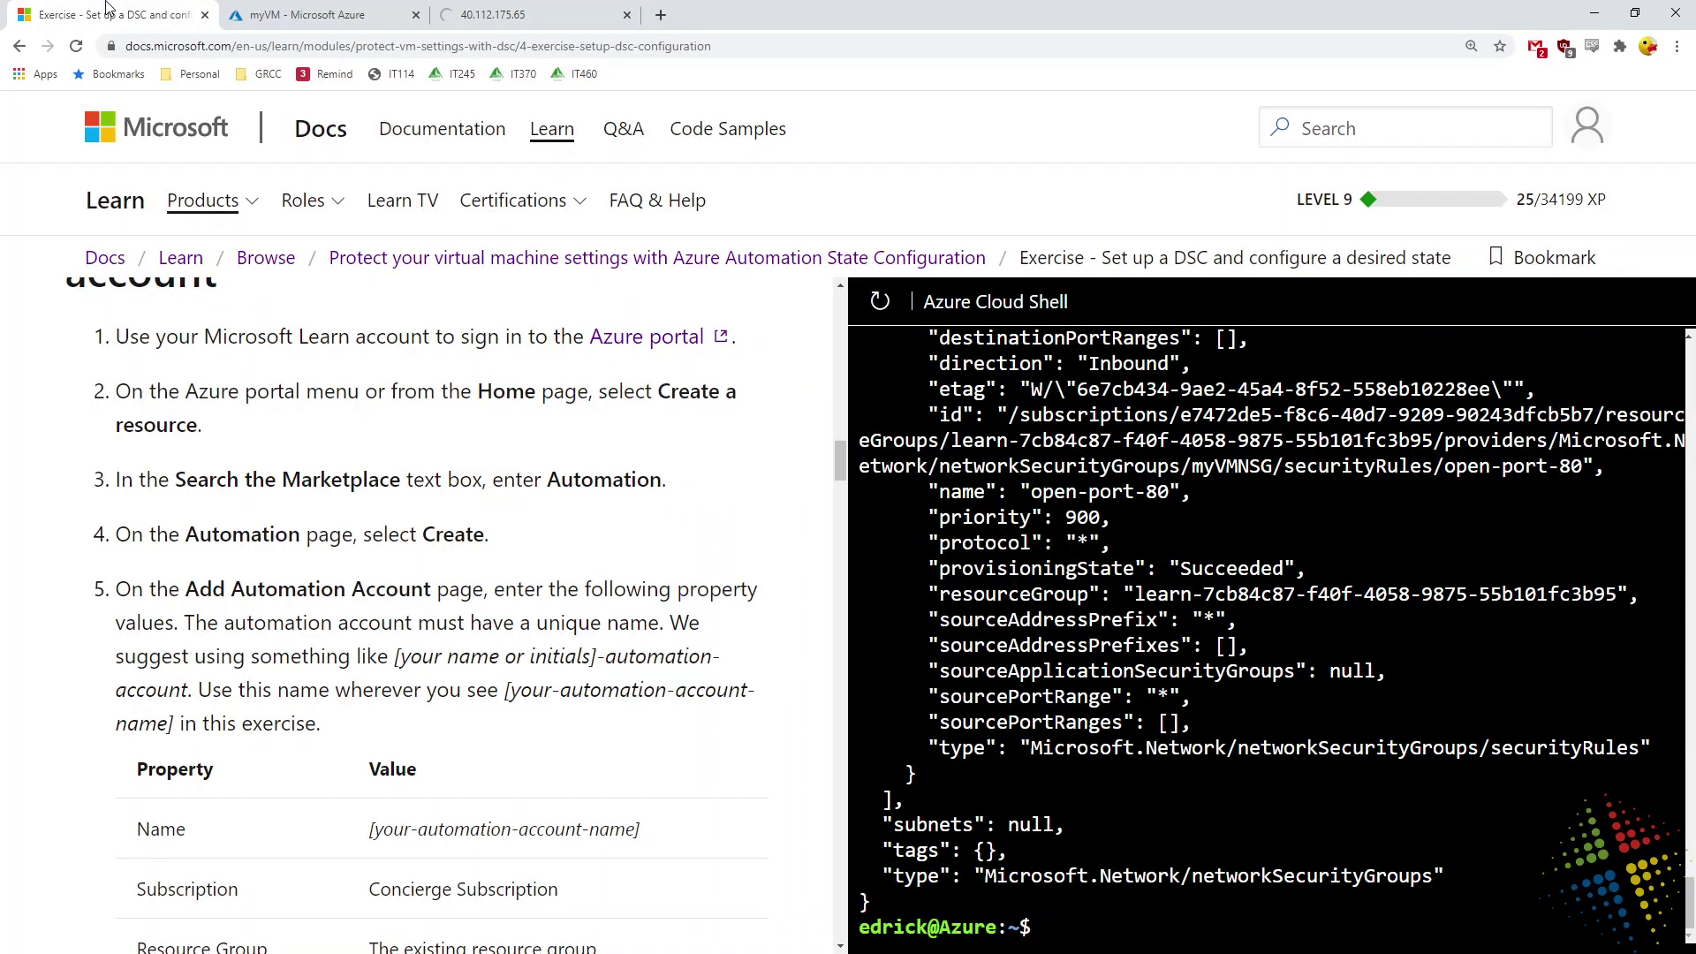
# Step: Highlight the Azure Automation account heading in the exercise, and open the new-resource page in the Azure portal
pyautogui.scroll(1, 353, 499)
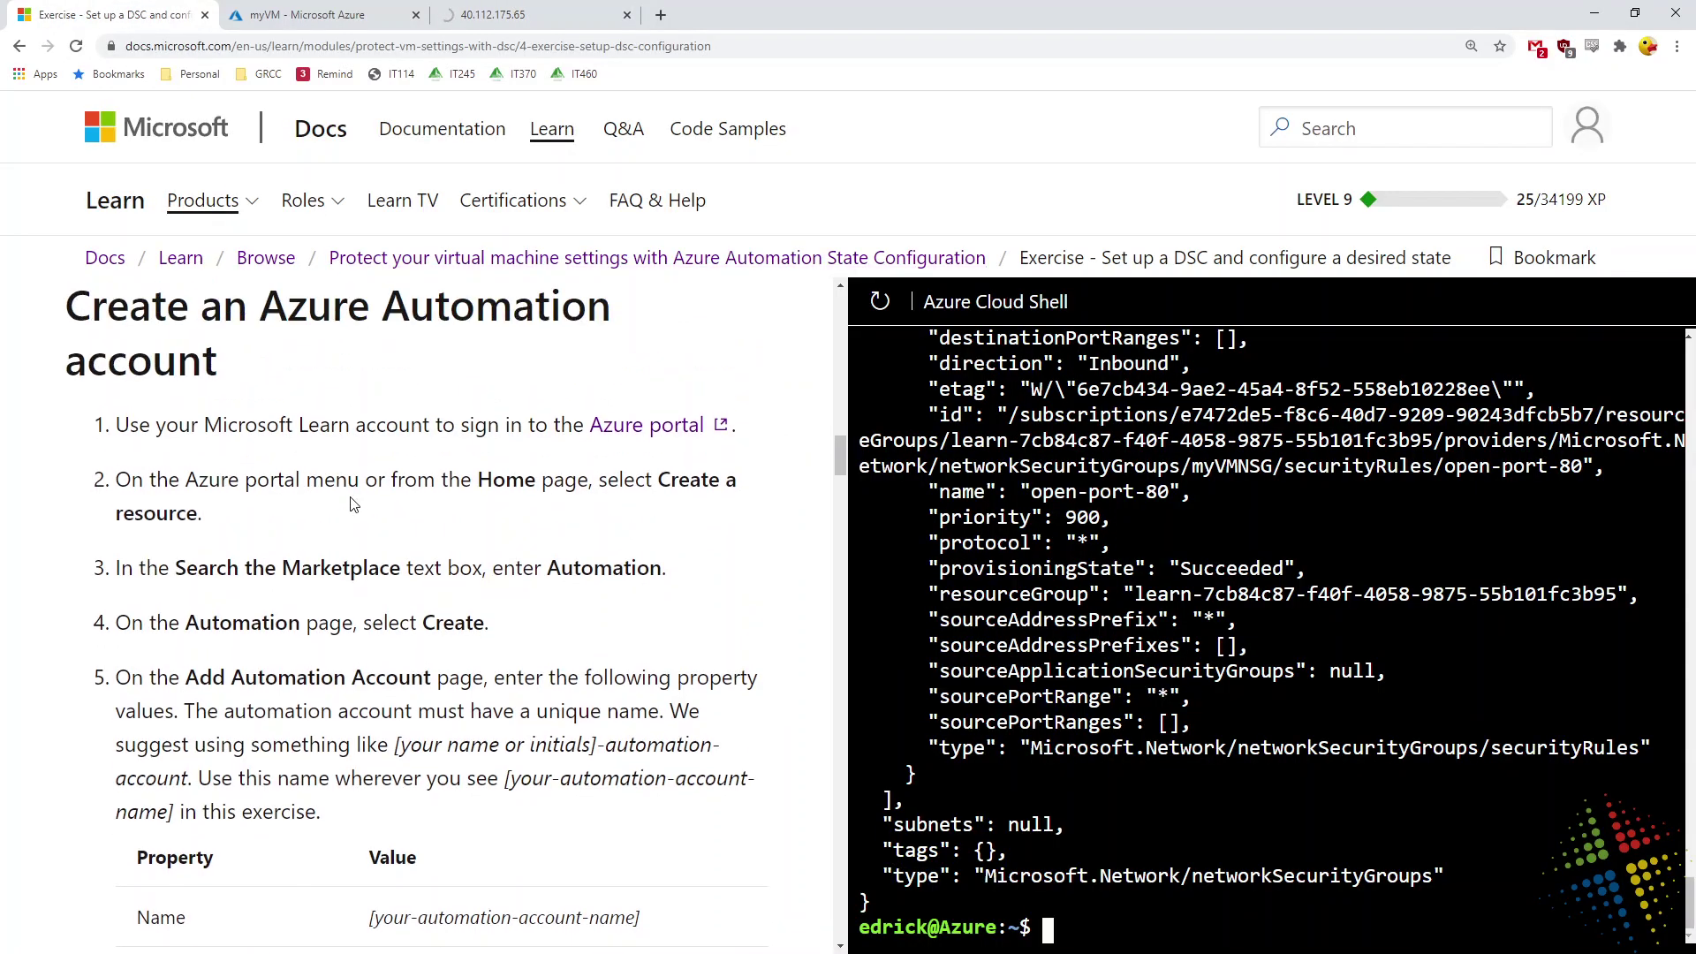
pyautogui.moveTo(313, 363); pyautogui.dragTo(261, 311)
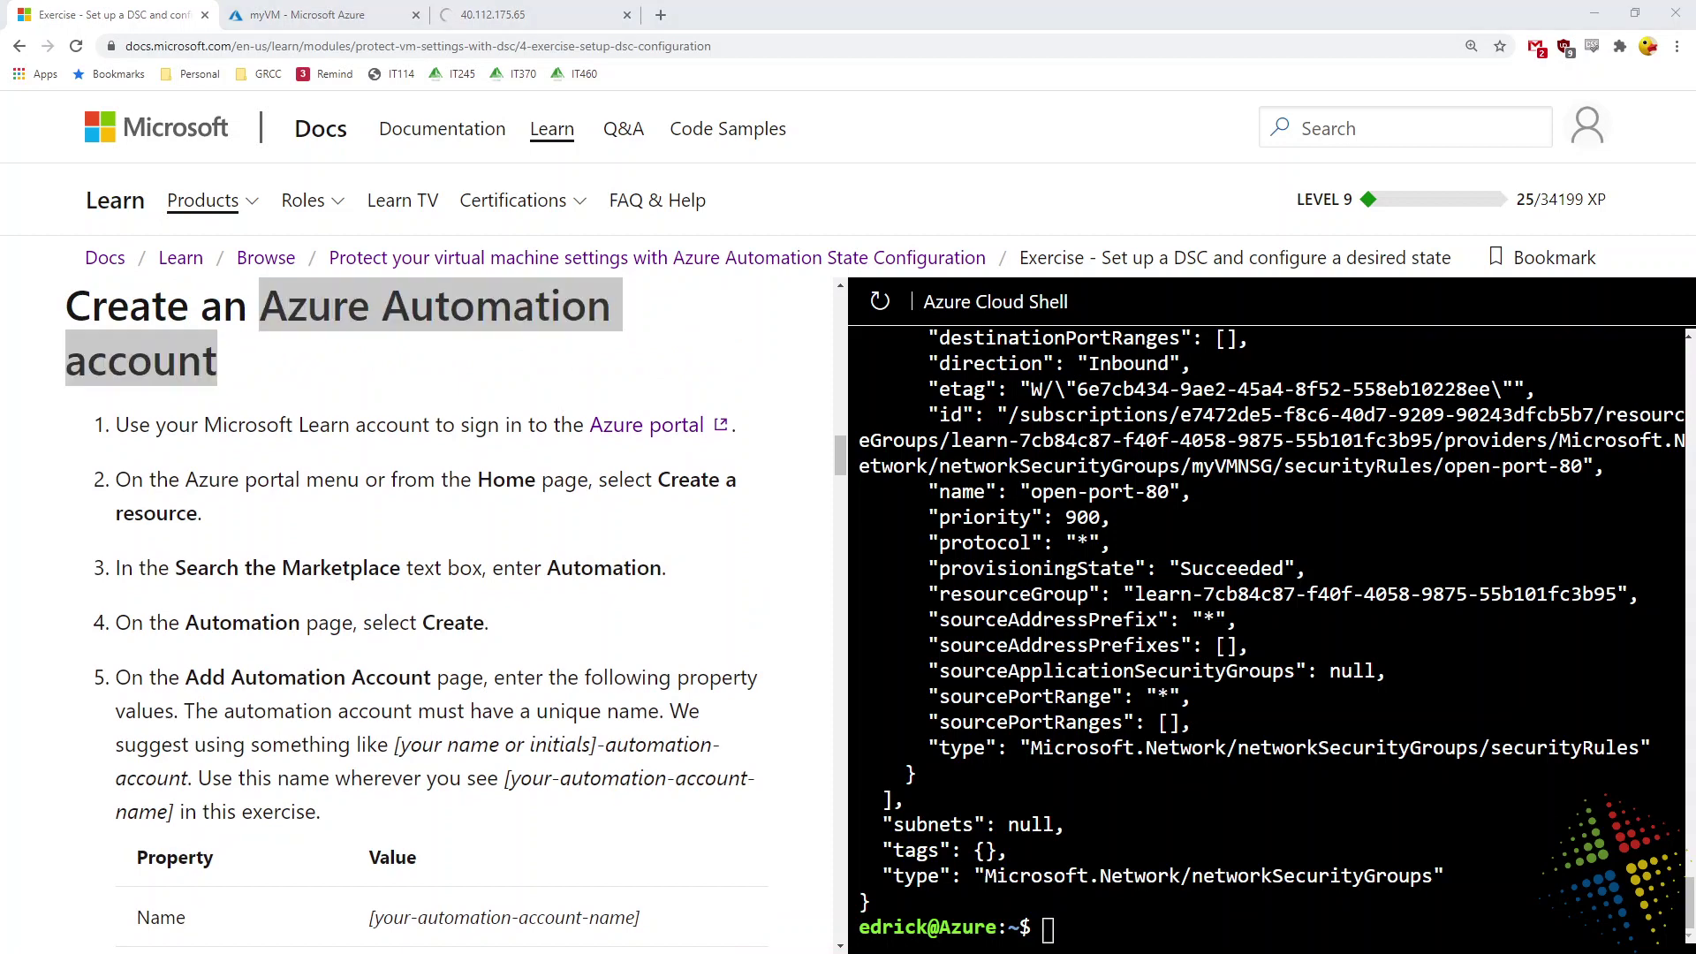
pyautogui.click(334, 9)
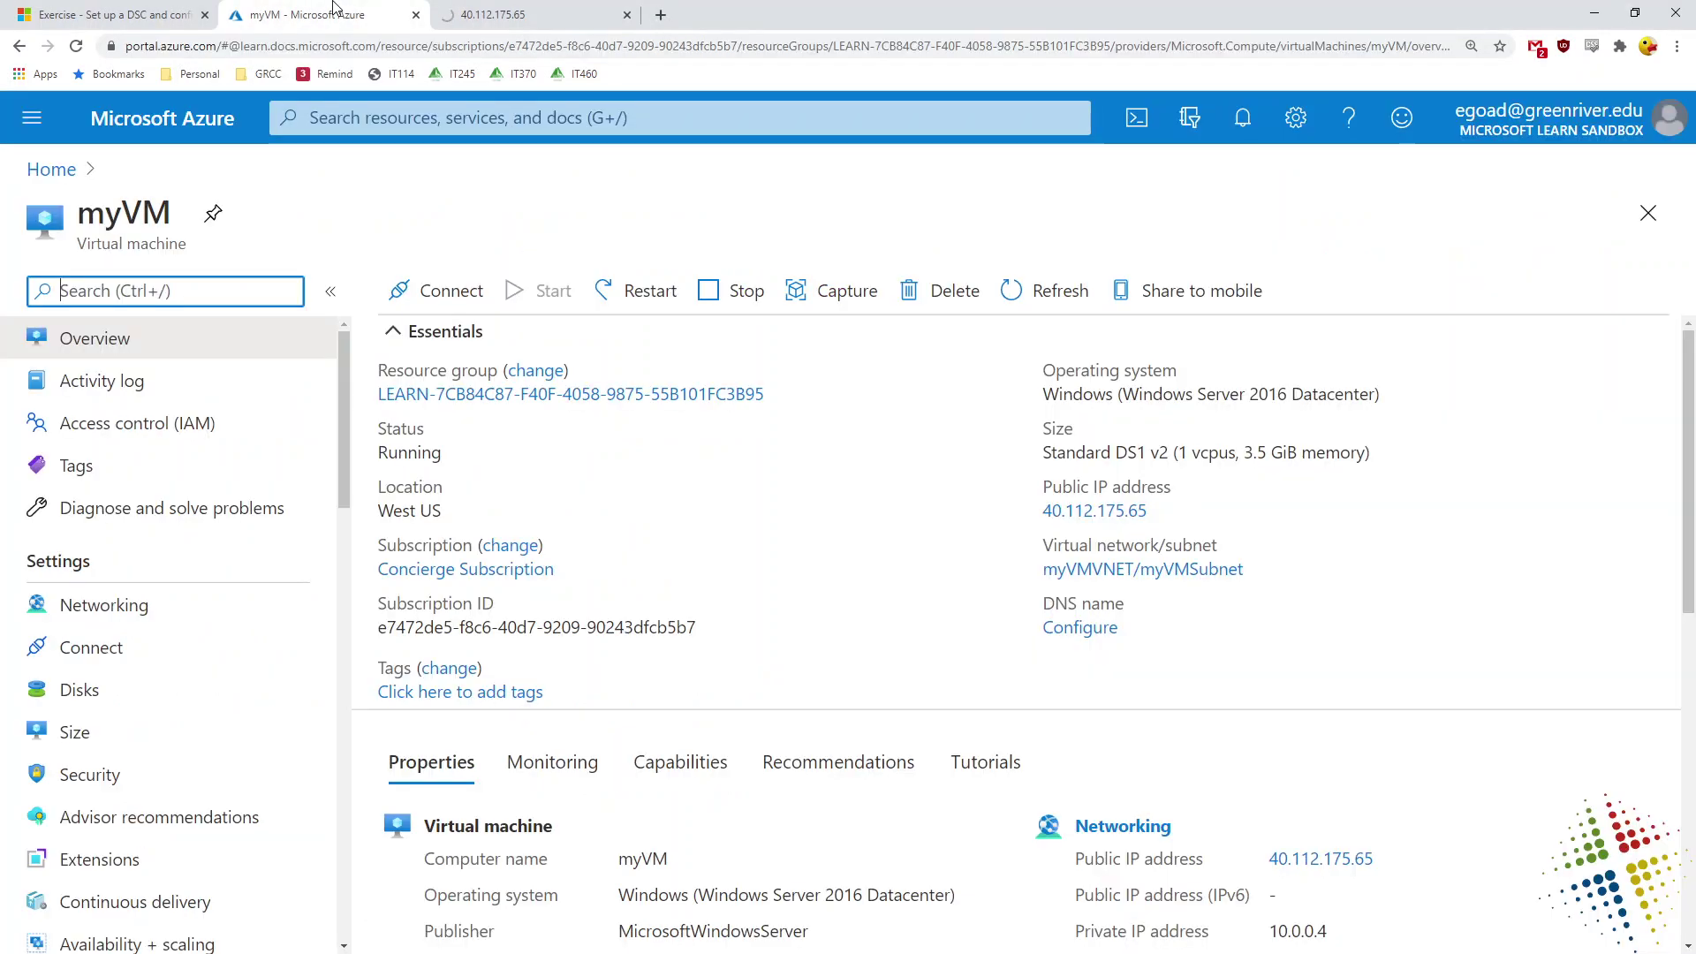
pyautogui.click(46, 173)
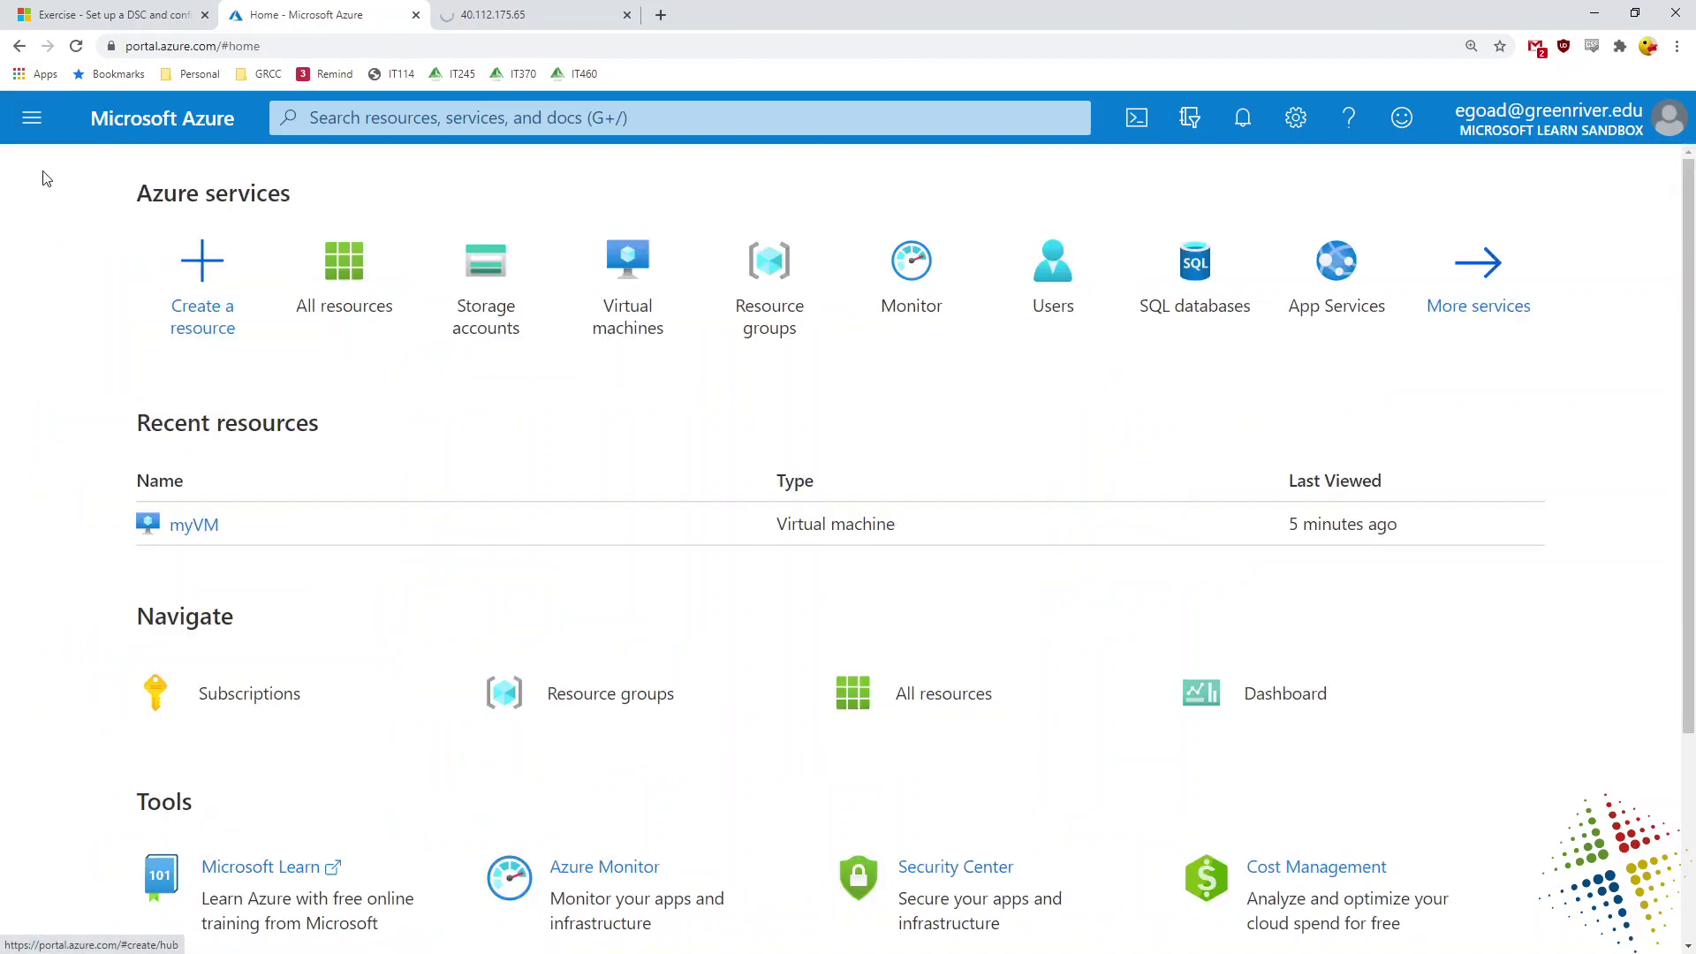
pyautogui.click(207, 315)
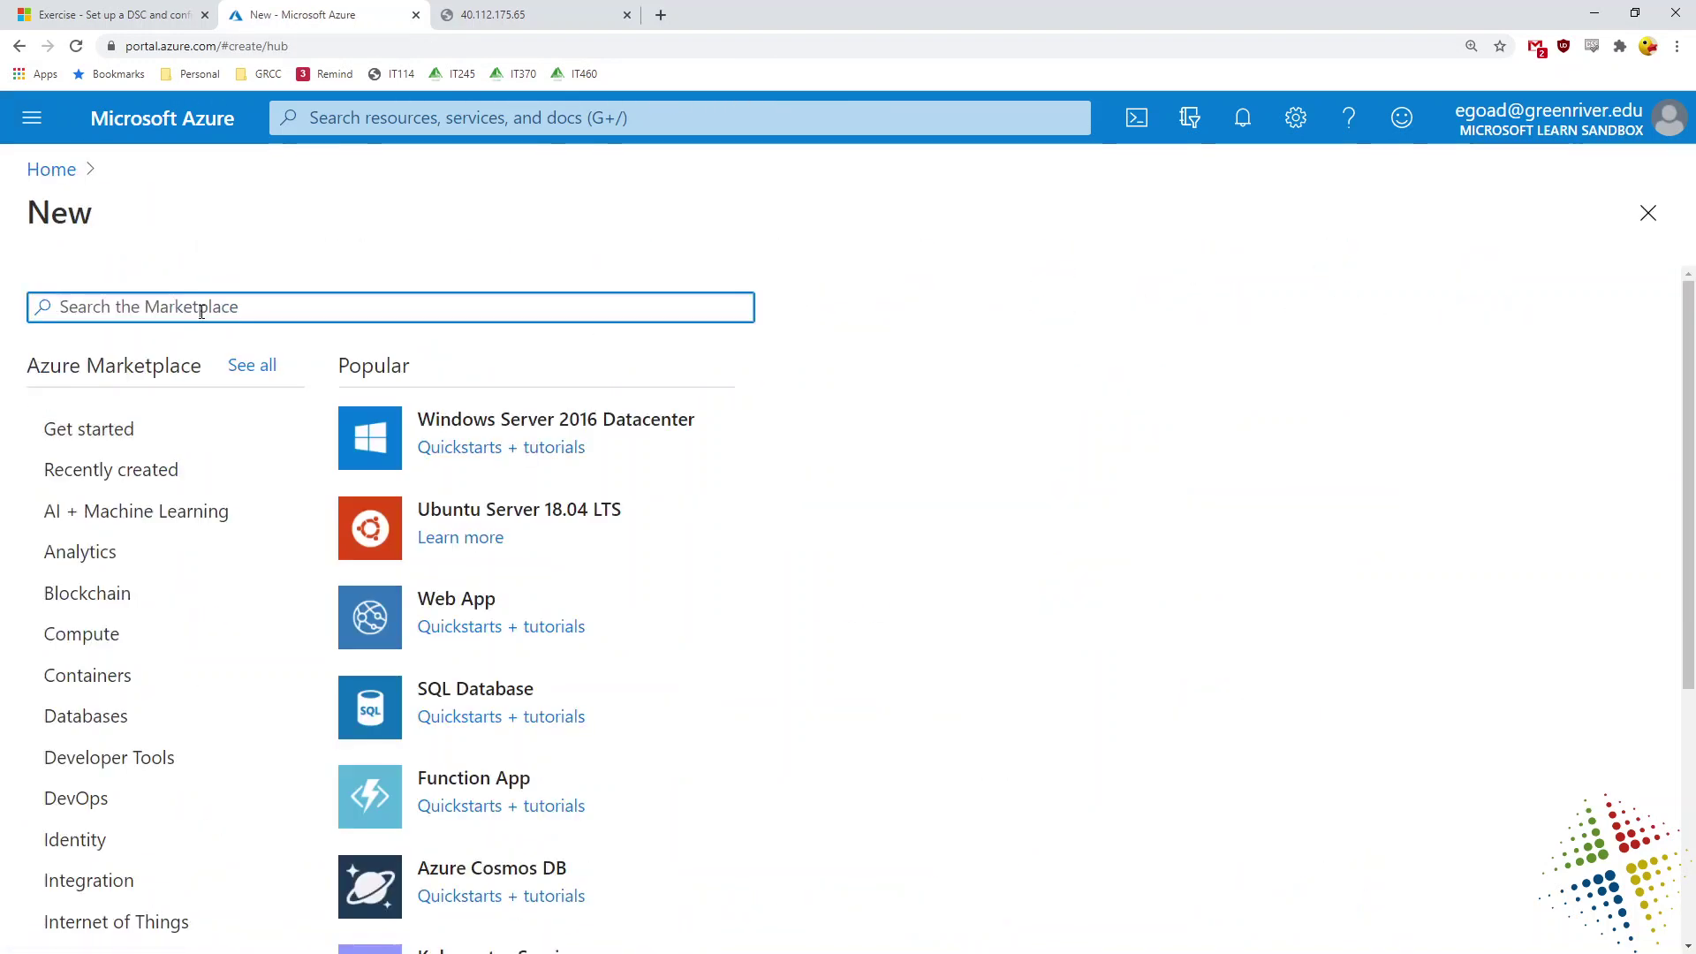
# Step: Search the Marketplace for automation and open Microsoft's Automation offering
pyautogui.click(203, 310)
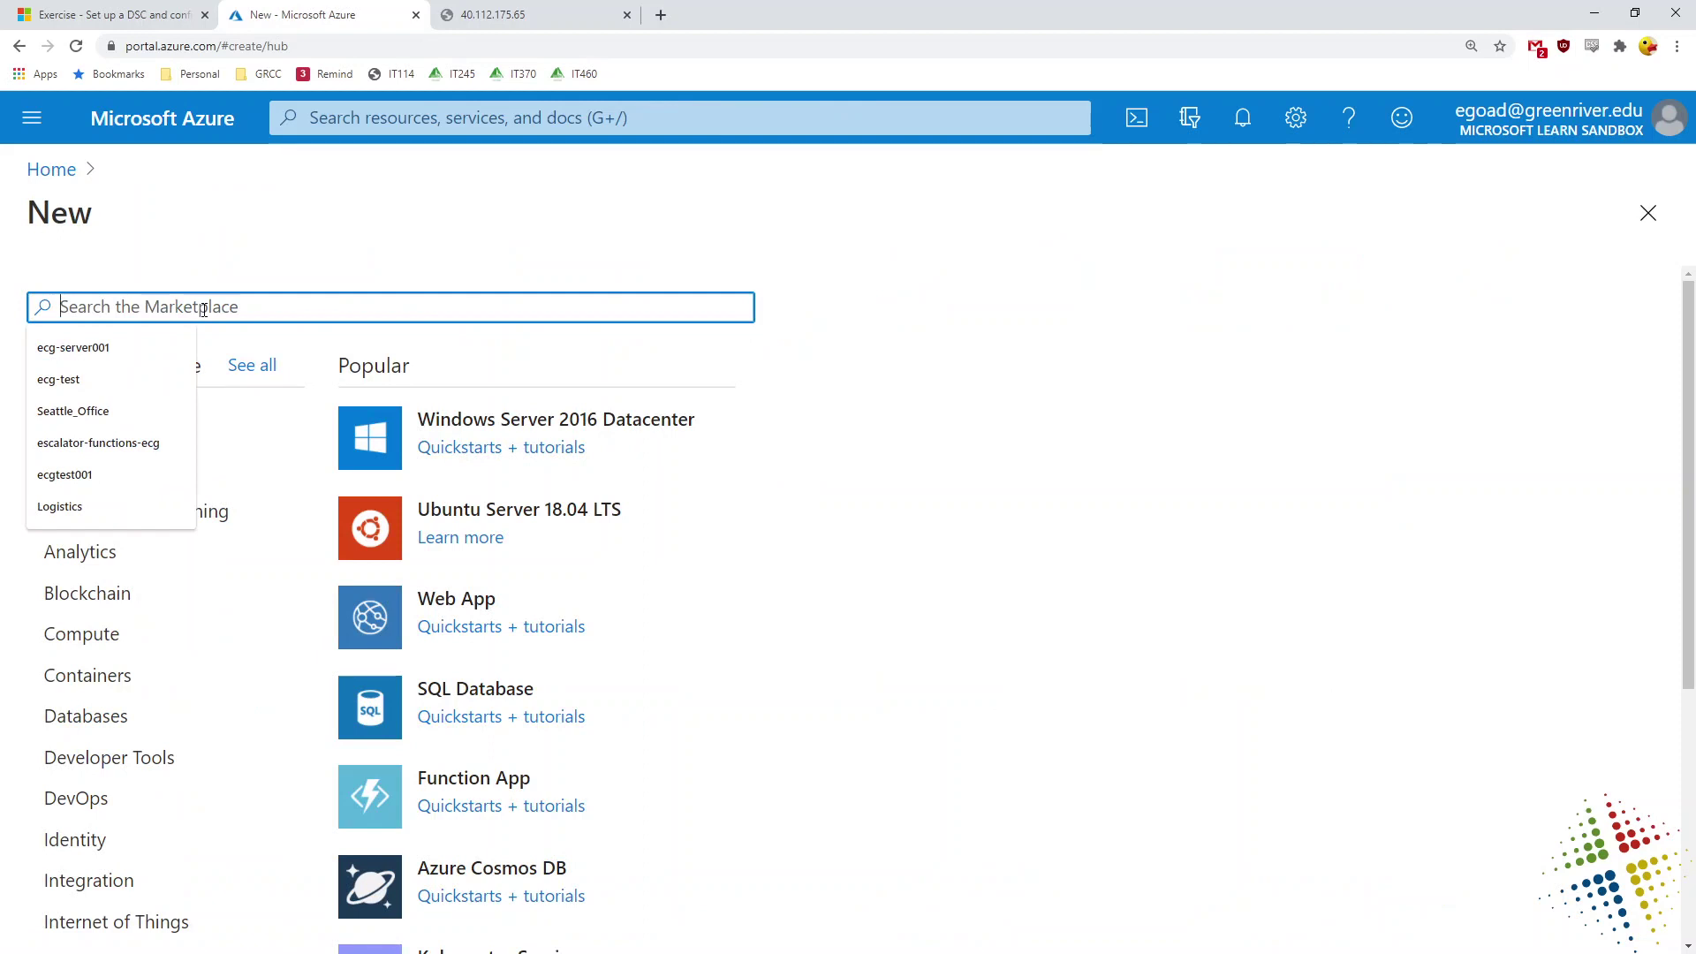
pyautogui.write('automati')
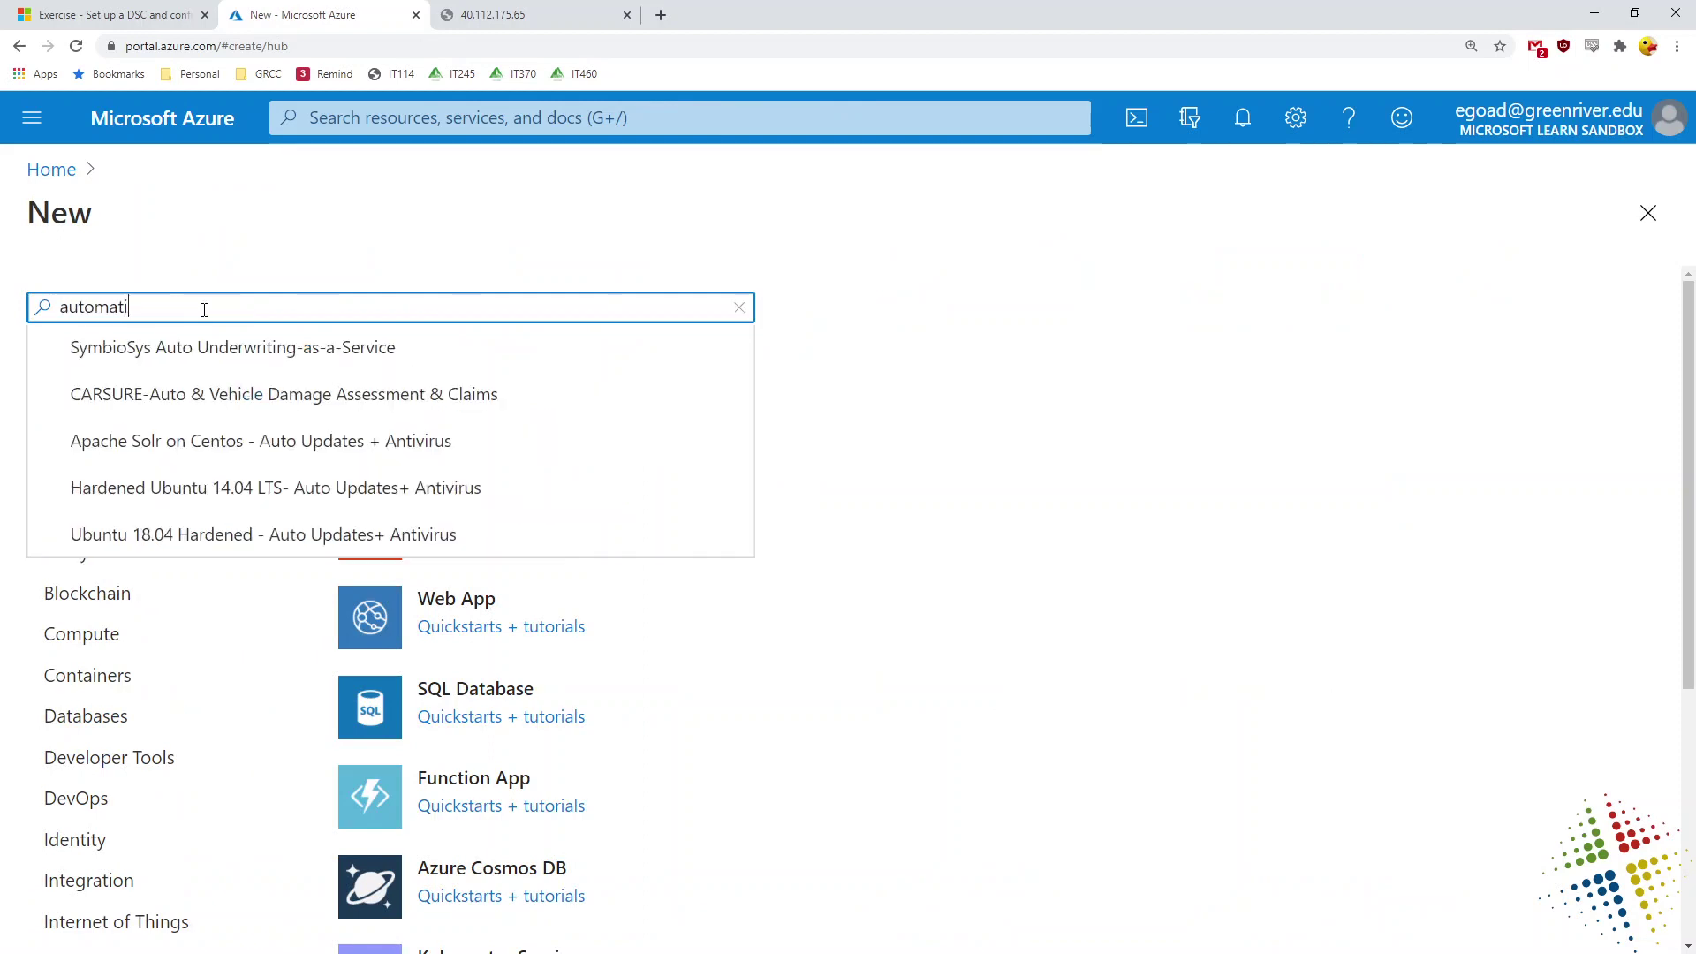
pyautogui.write('on')
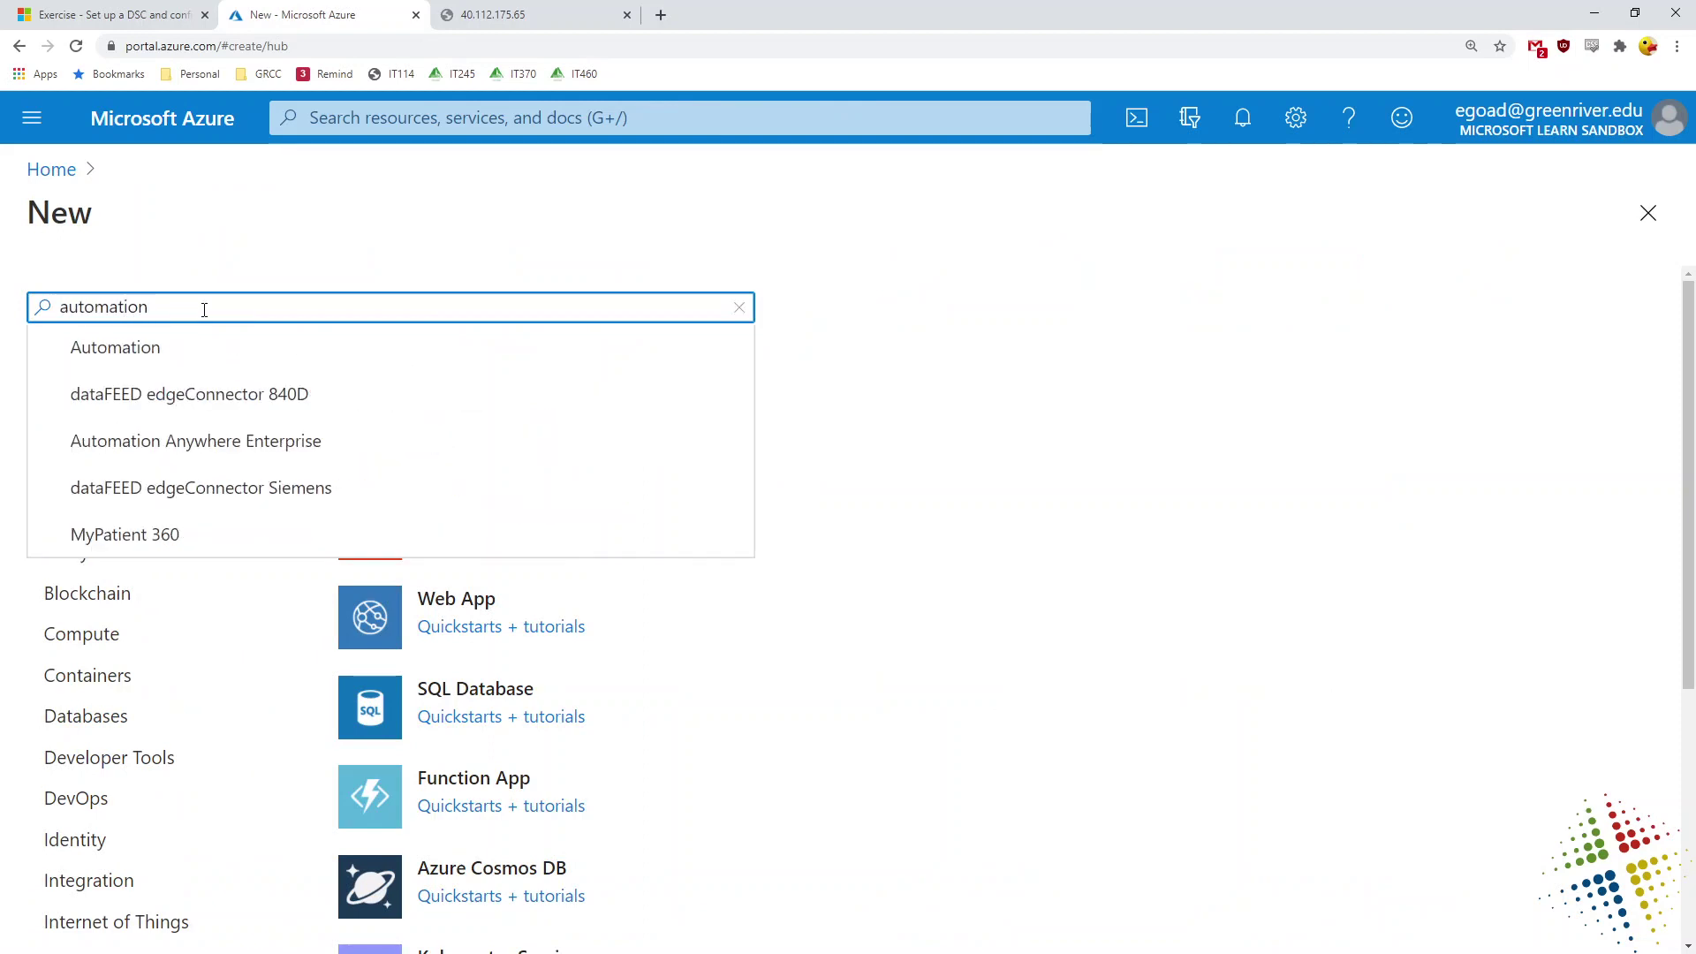
pyautogui.click(1134, 490)
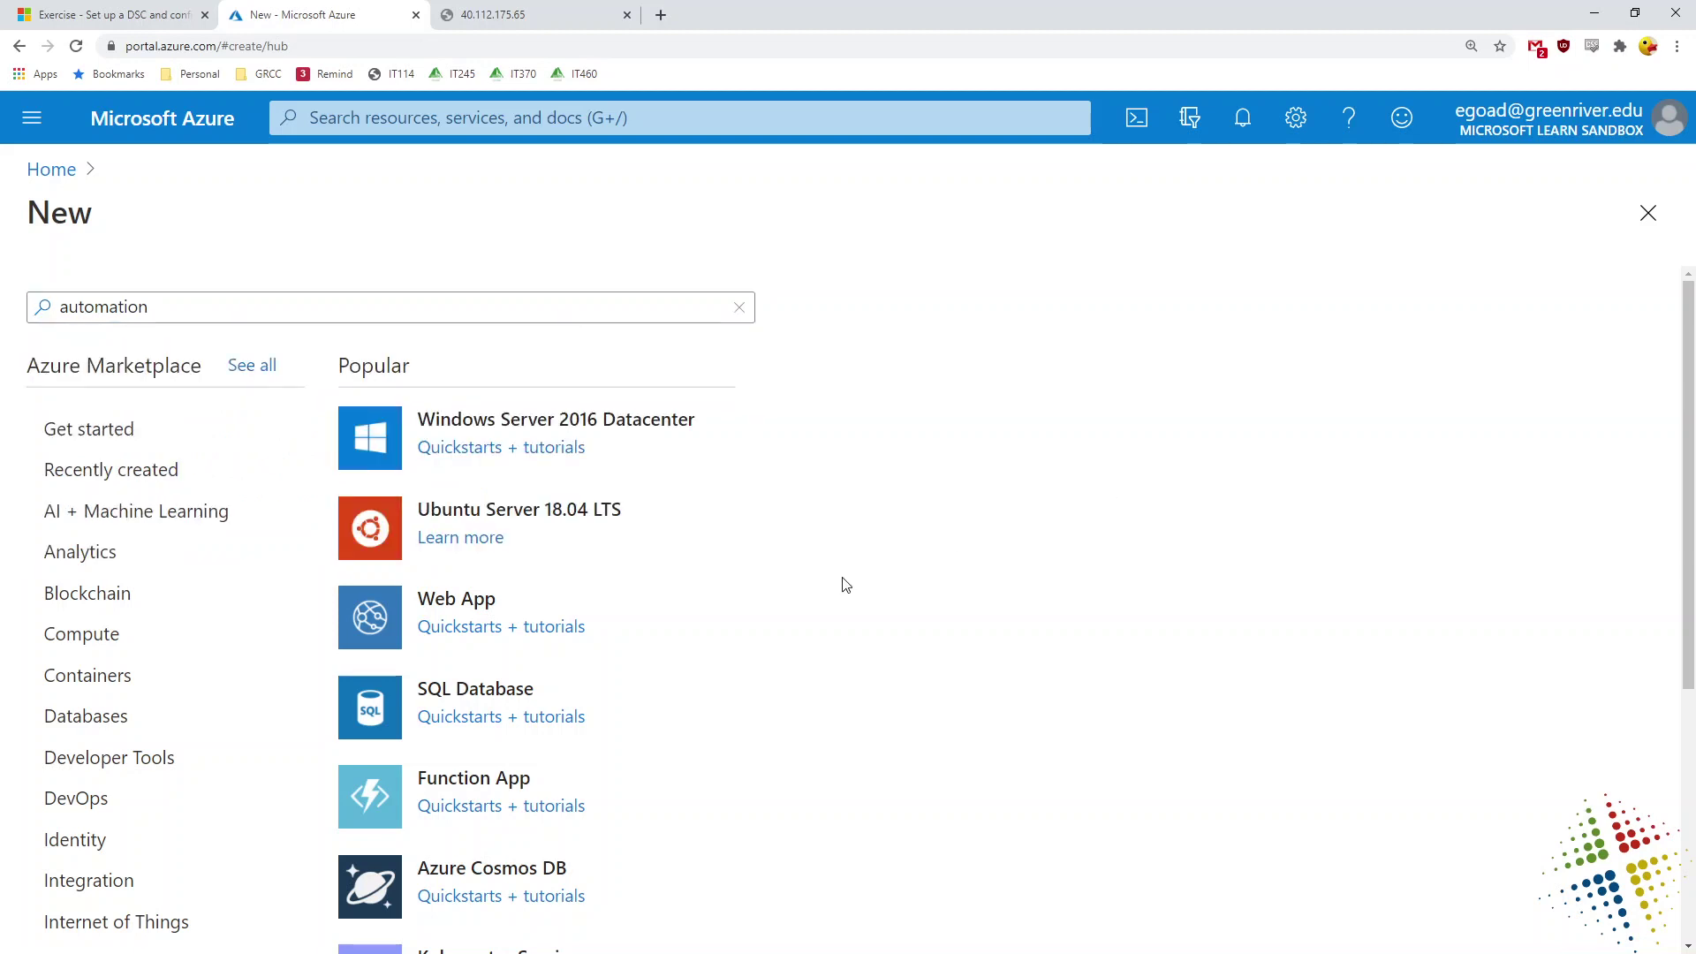
pyautogui.click(684, 308)
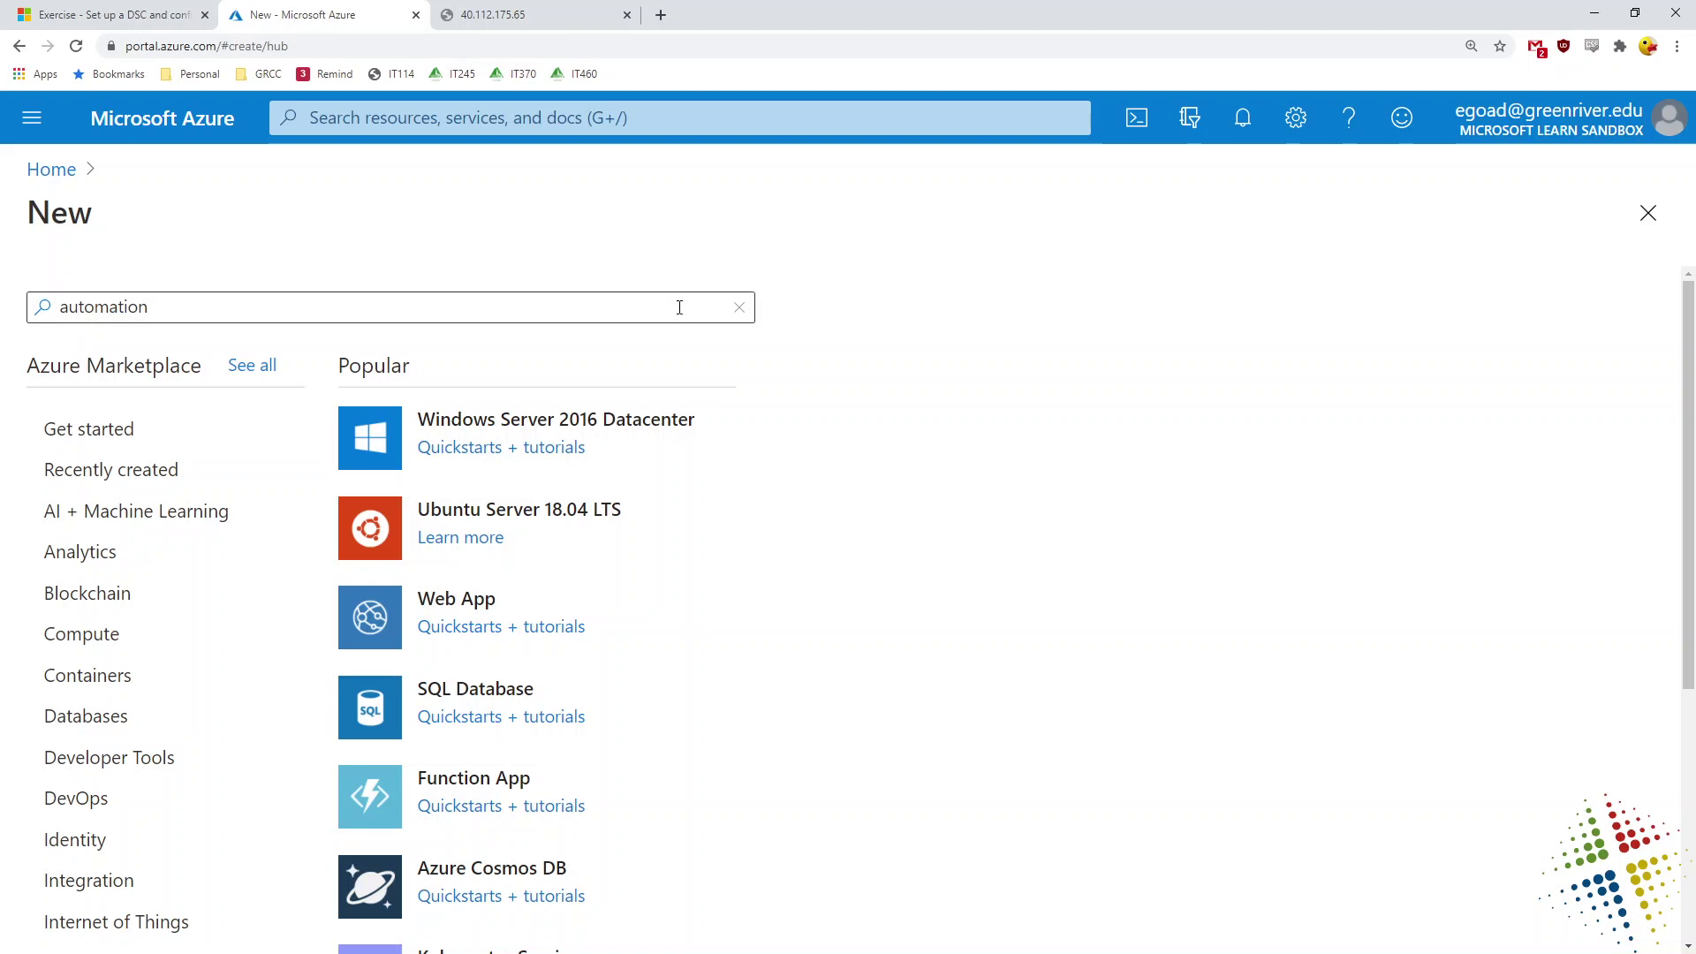
pyautogui.write('automa')
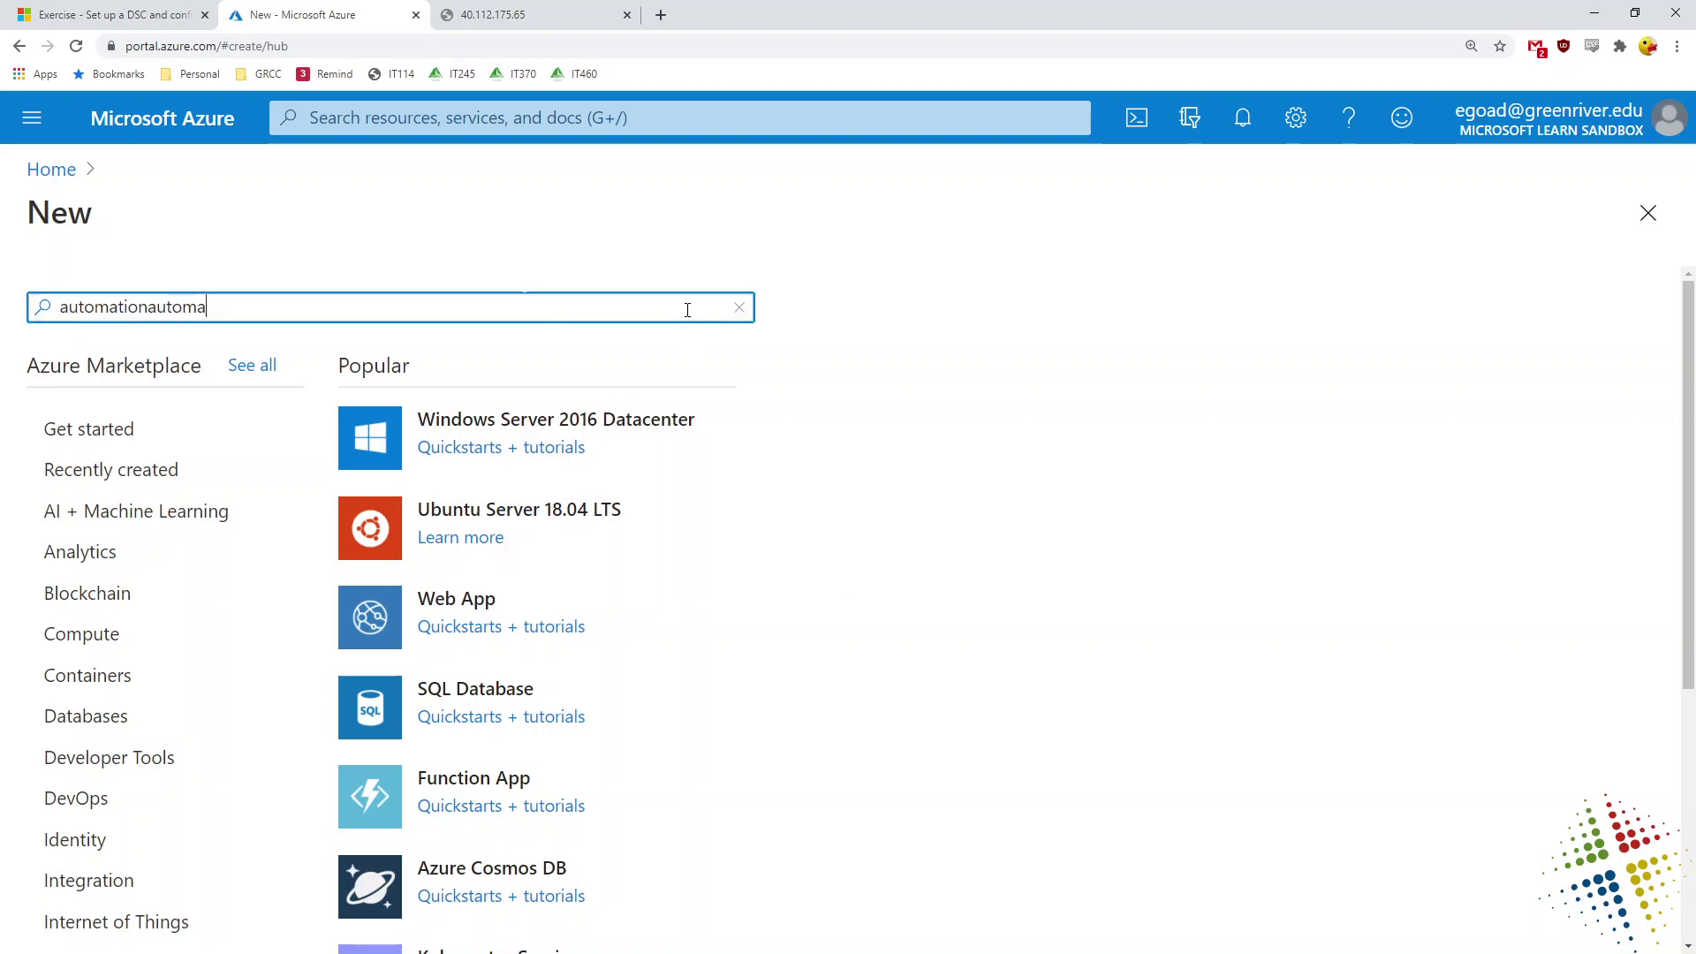
pyautogui.press('BackSpace')
pyautogui.press('BackSpace')
pyautogui.press('BackSpace')
pyautogui.press('BackSpace')
pyautogui.press('BackSpace')
pyautogui.press('BackSpace')
pyautogui.press('BackSpace')
pyautogui.press('BackSpace')
pyautogui.press('BackSpace')
pyautogui.press('BackSpace')
pyautogui.press('BackSpace')
pyautogui.press('BackSpace')
pyautogui.write('mation')
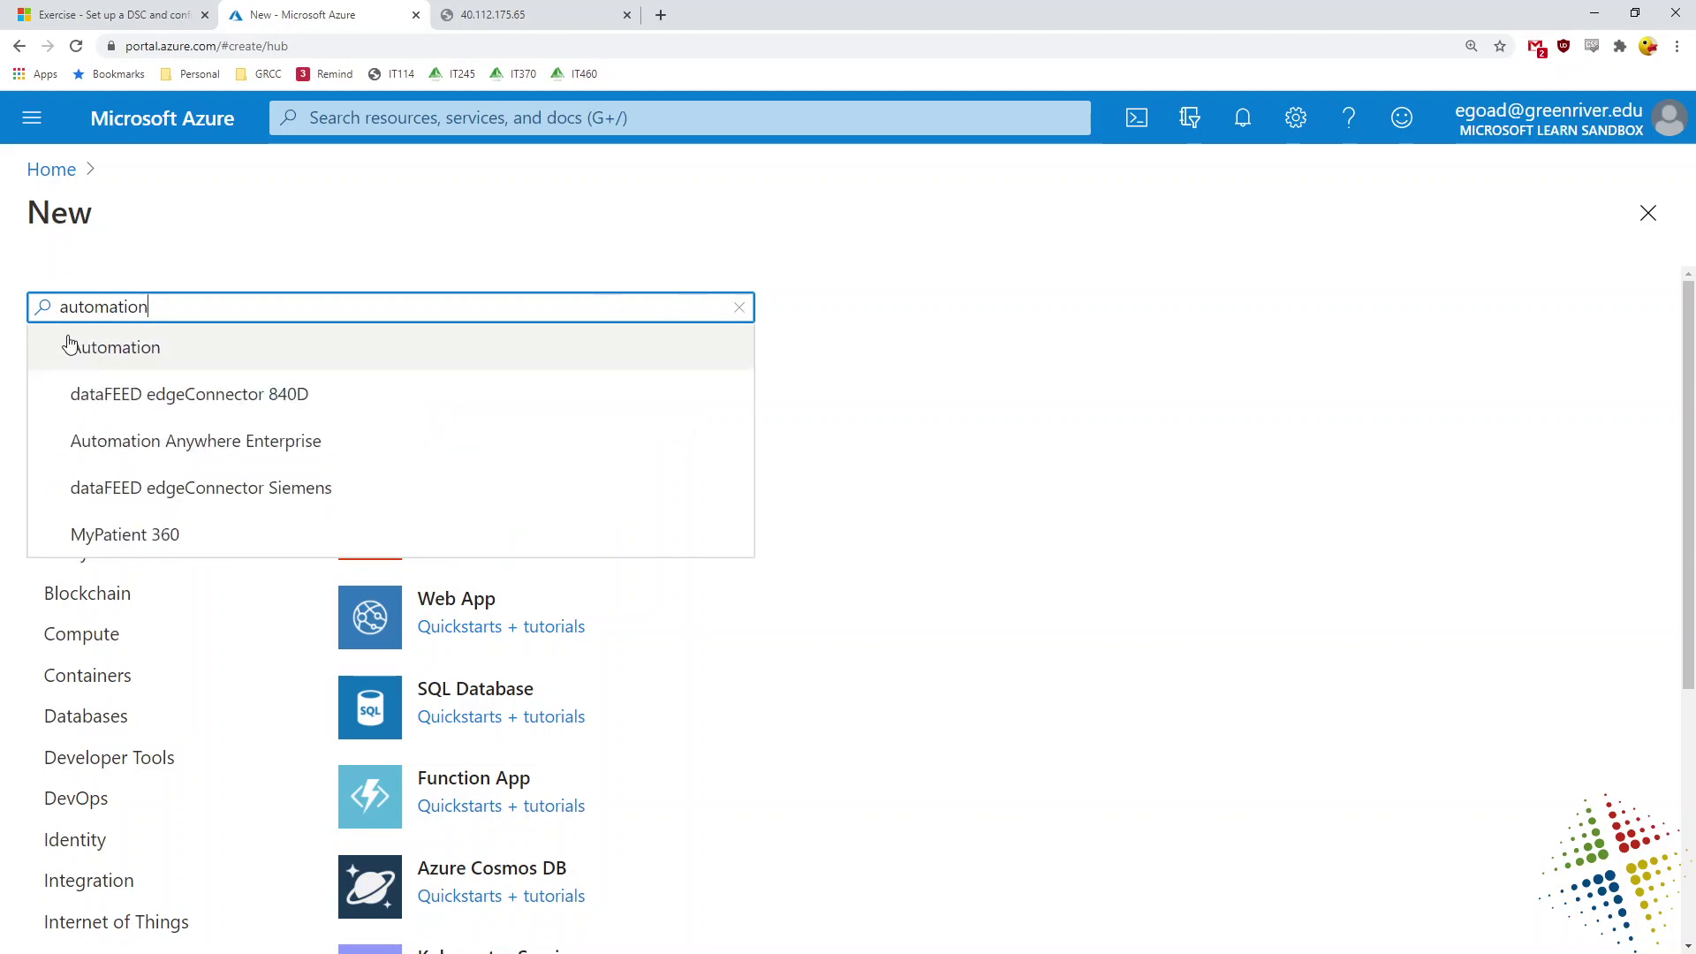
pyautogui.click(92, 348)
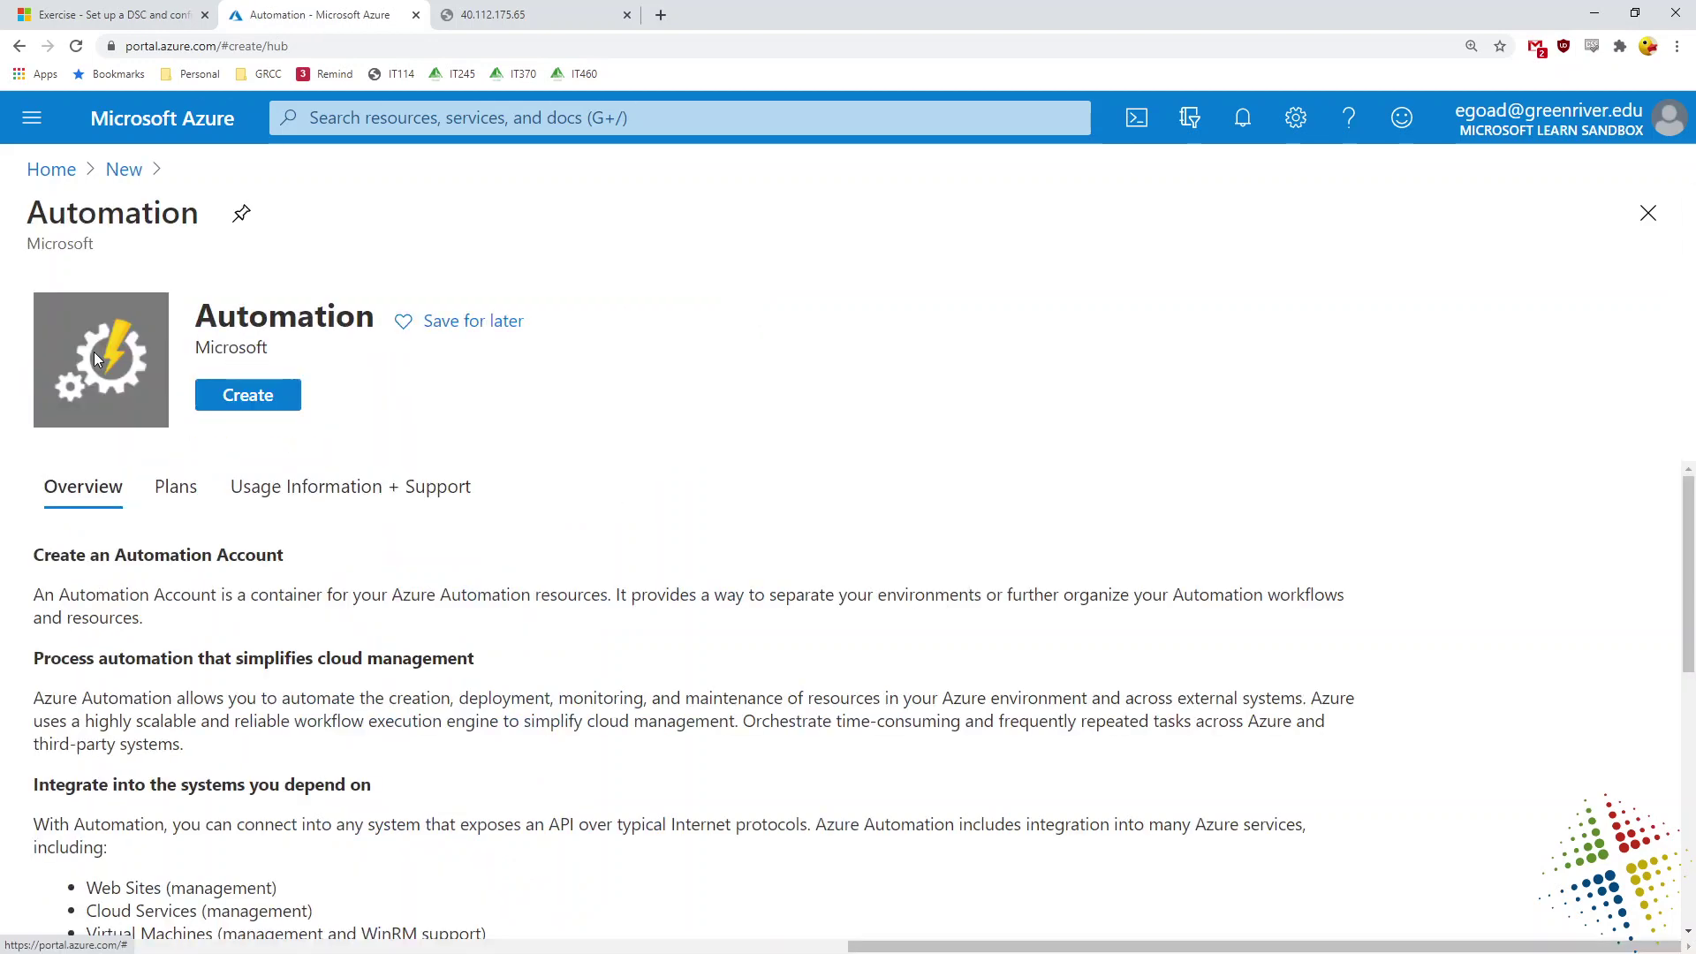
# Step: Start a new Automation account named ecg-automationaccount and assign it to the existing learn-7cb84c87 sandbox resource group
pyautogui.click(248, 394)
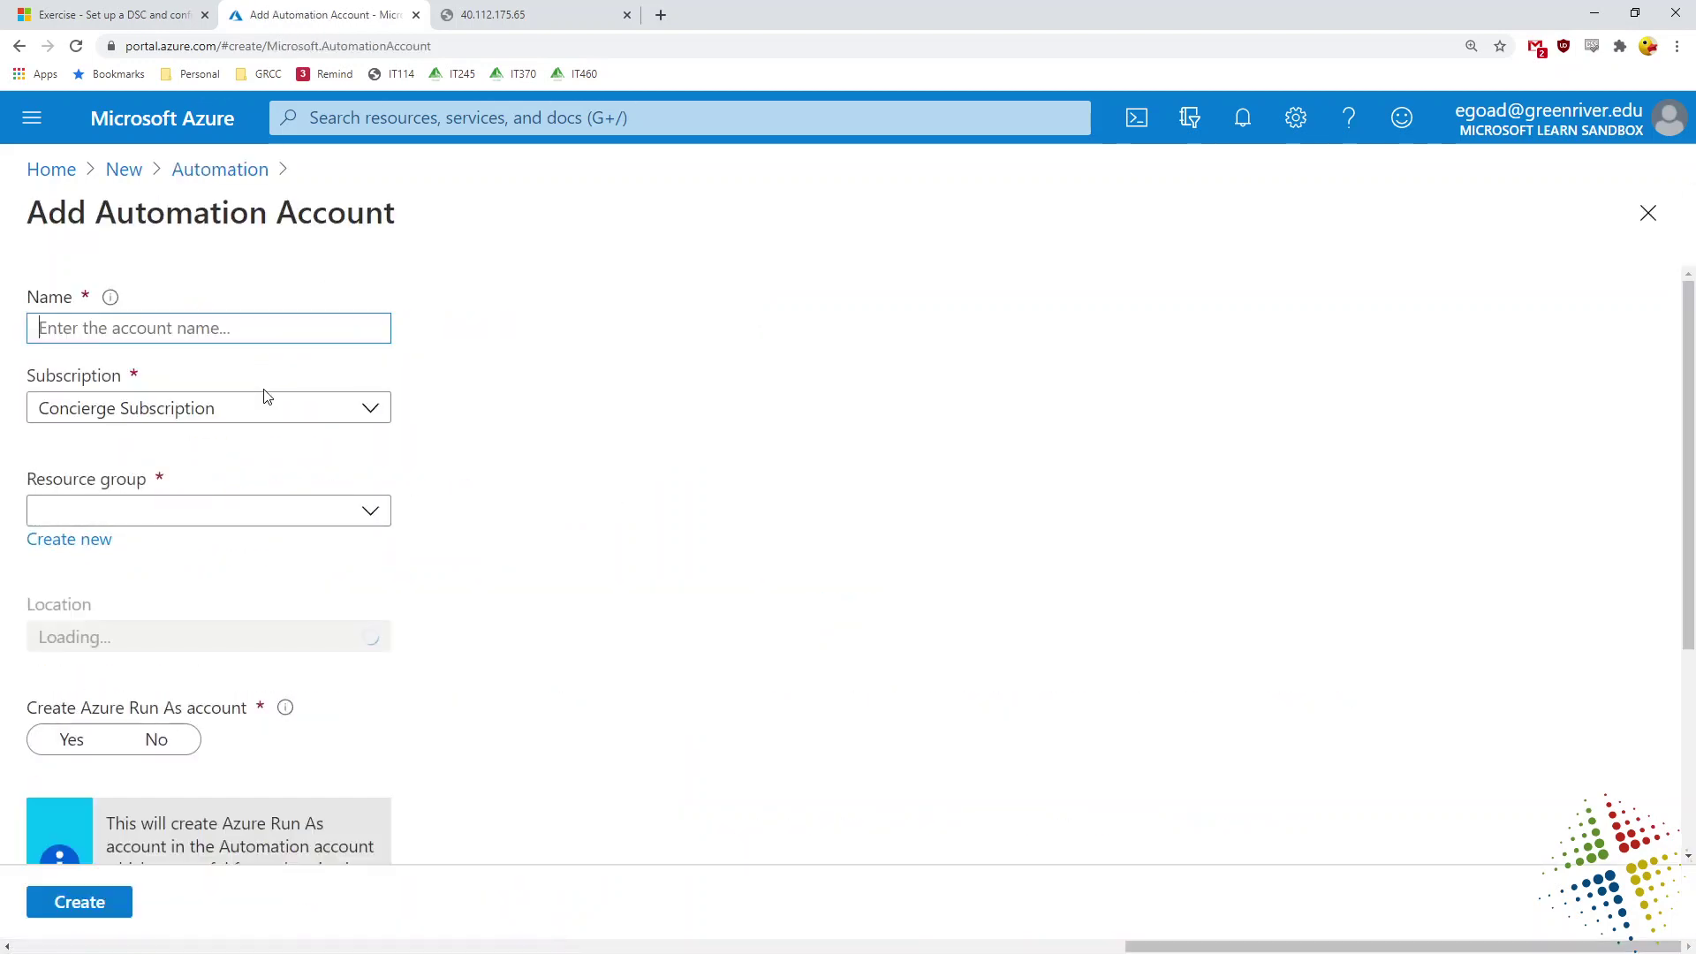
pyautogui.click(286, 334)
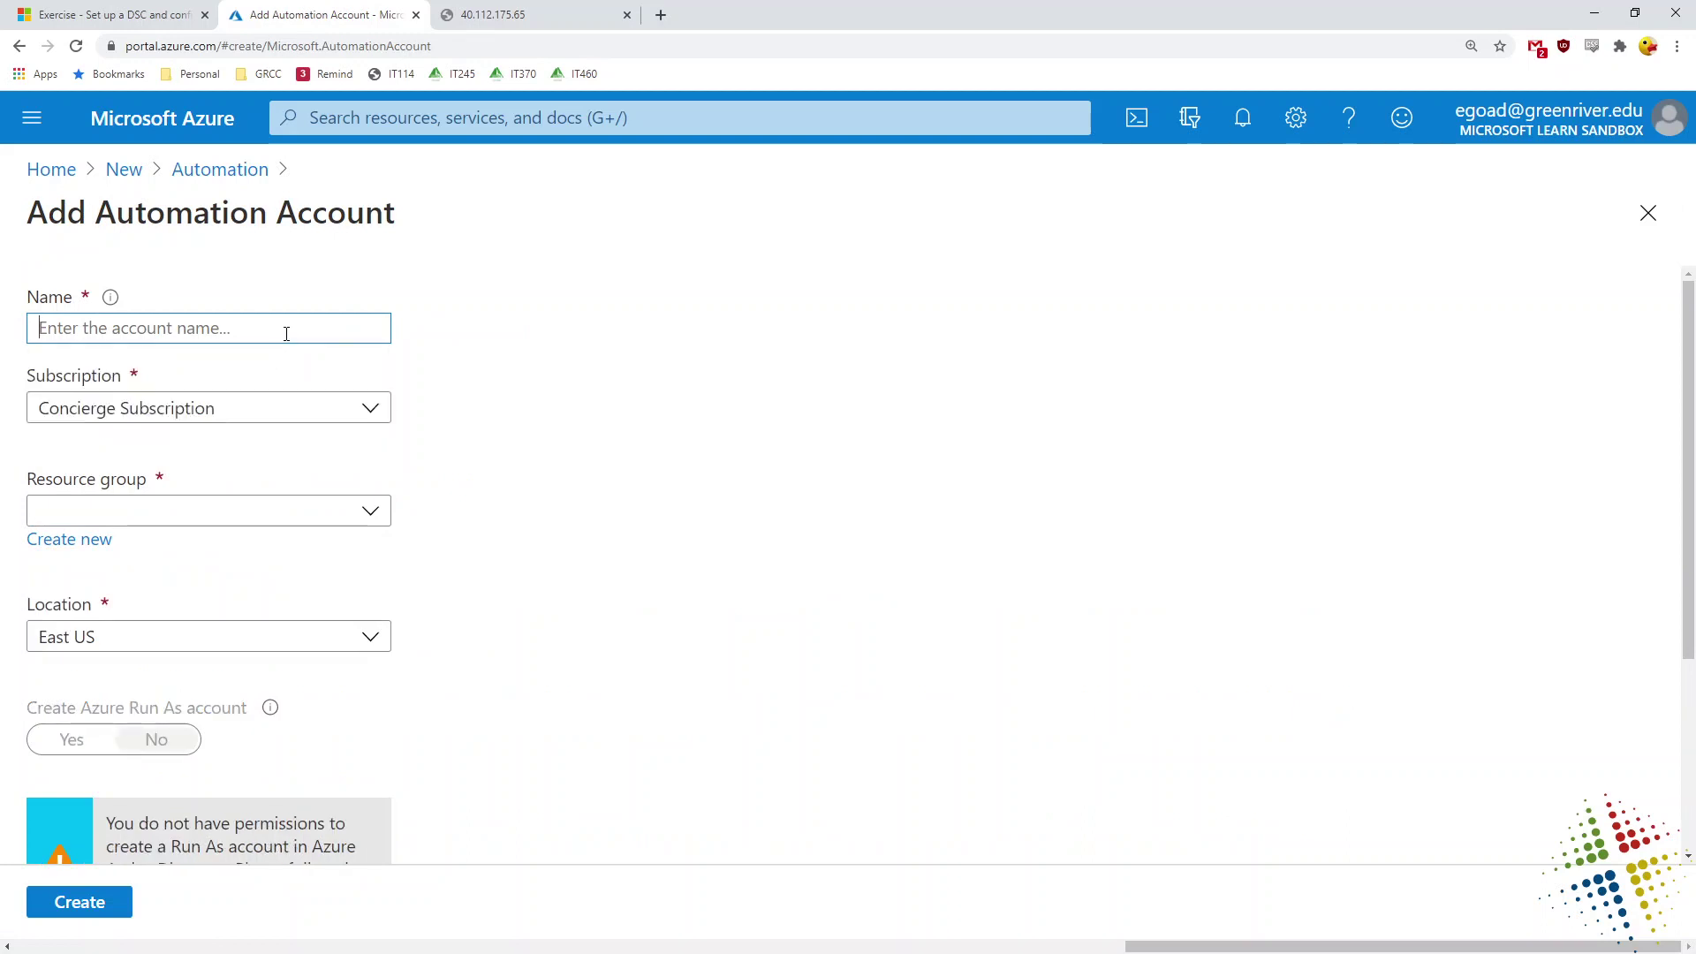
pyautogui.write('ecg-au')
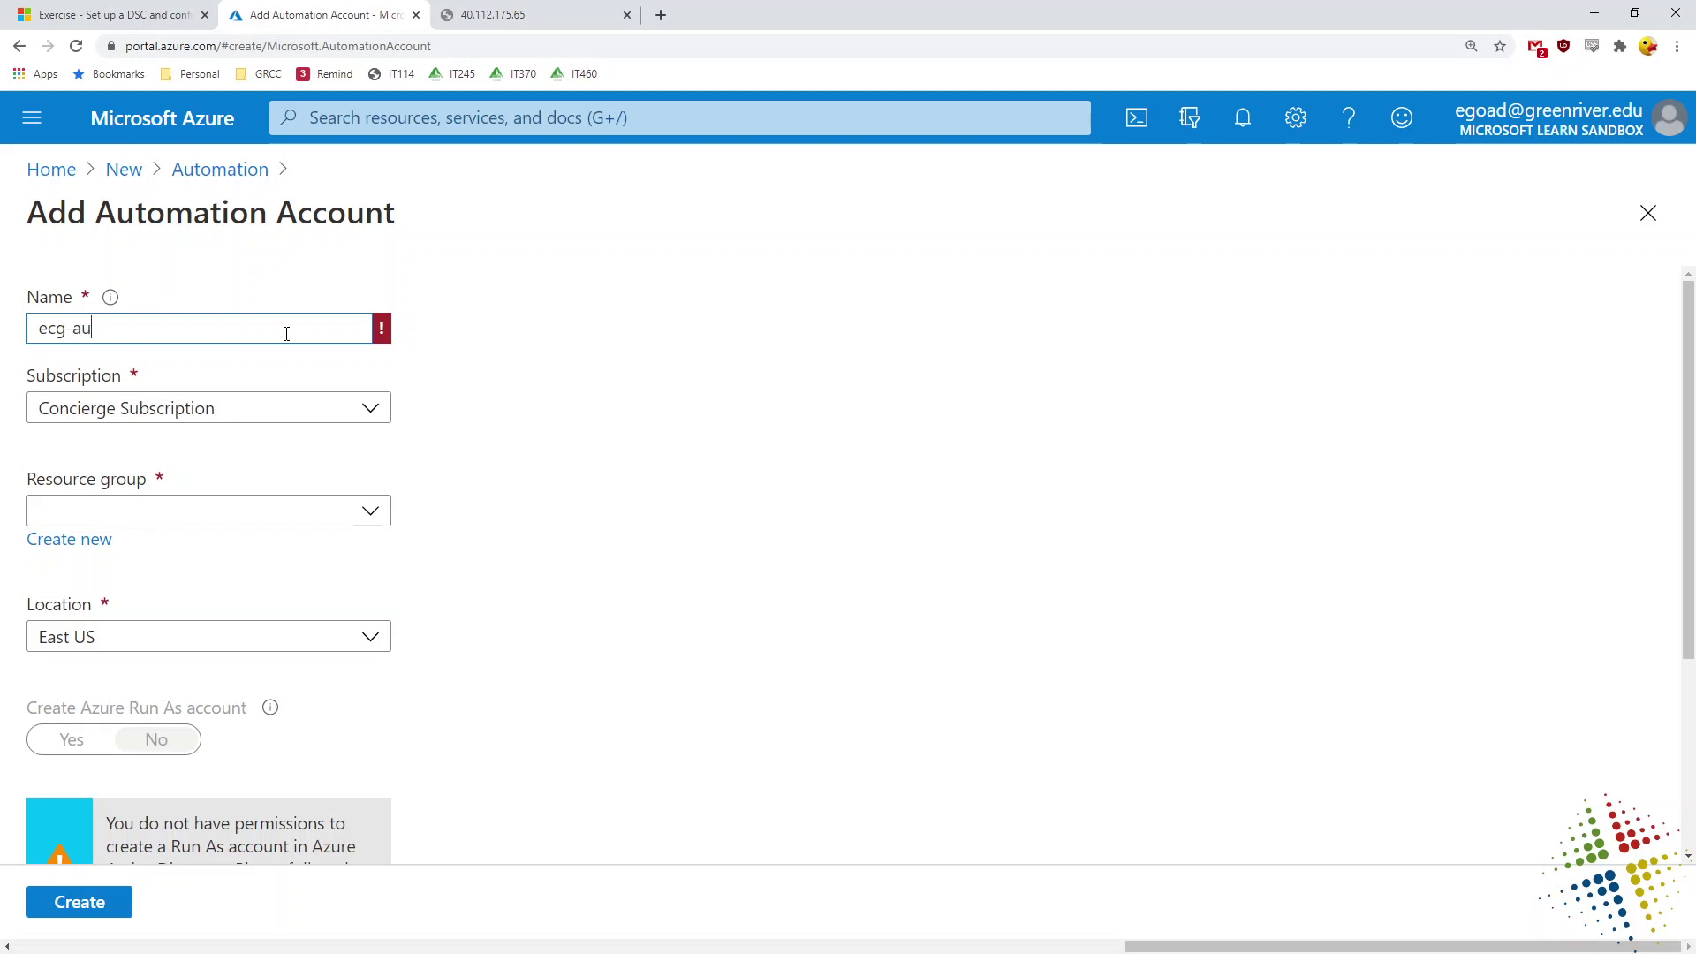
pyautogui.write('tomationaccount')
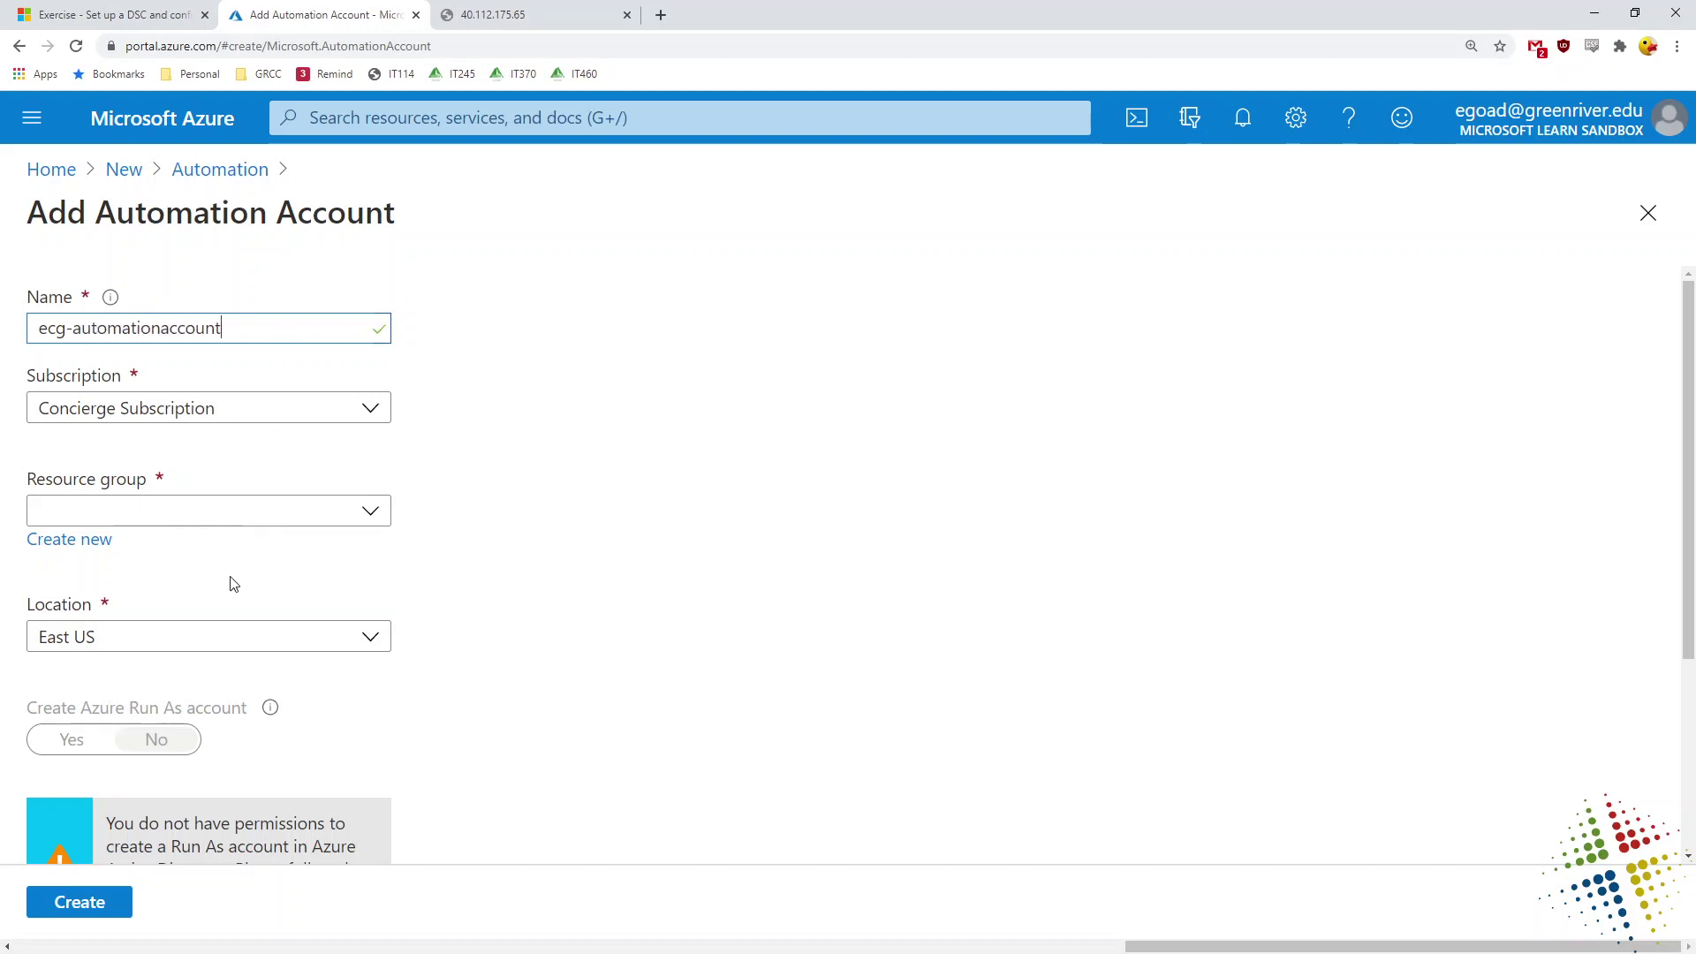
pyautogui.click(334, 518)
pyautogui.click(237, 609)
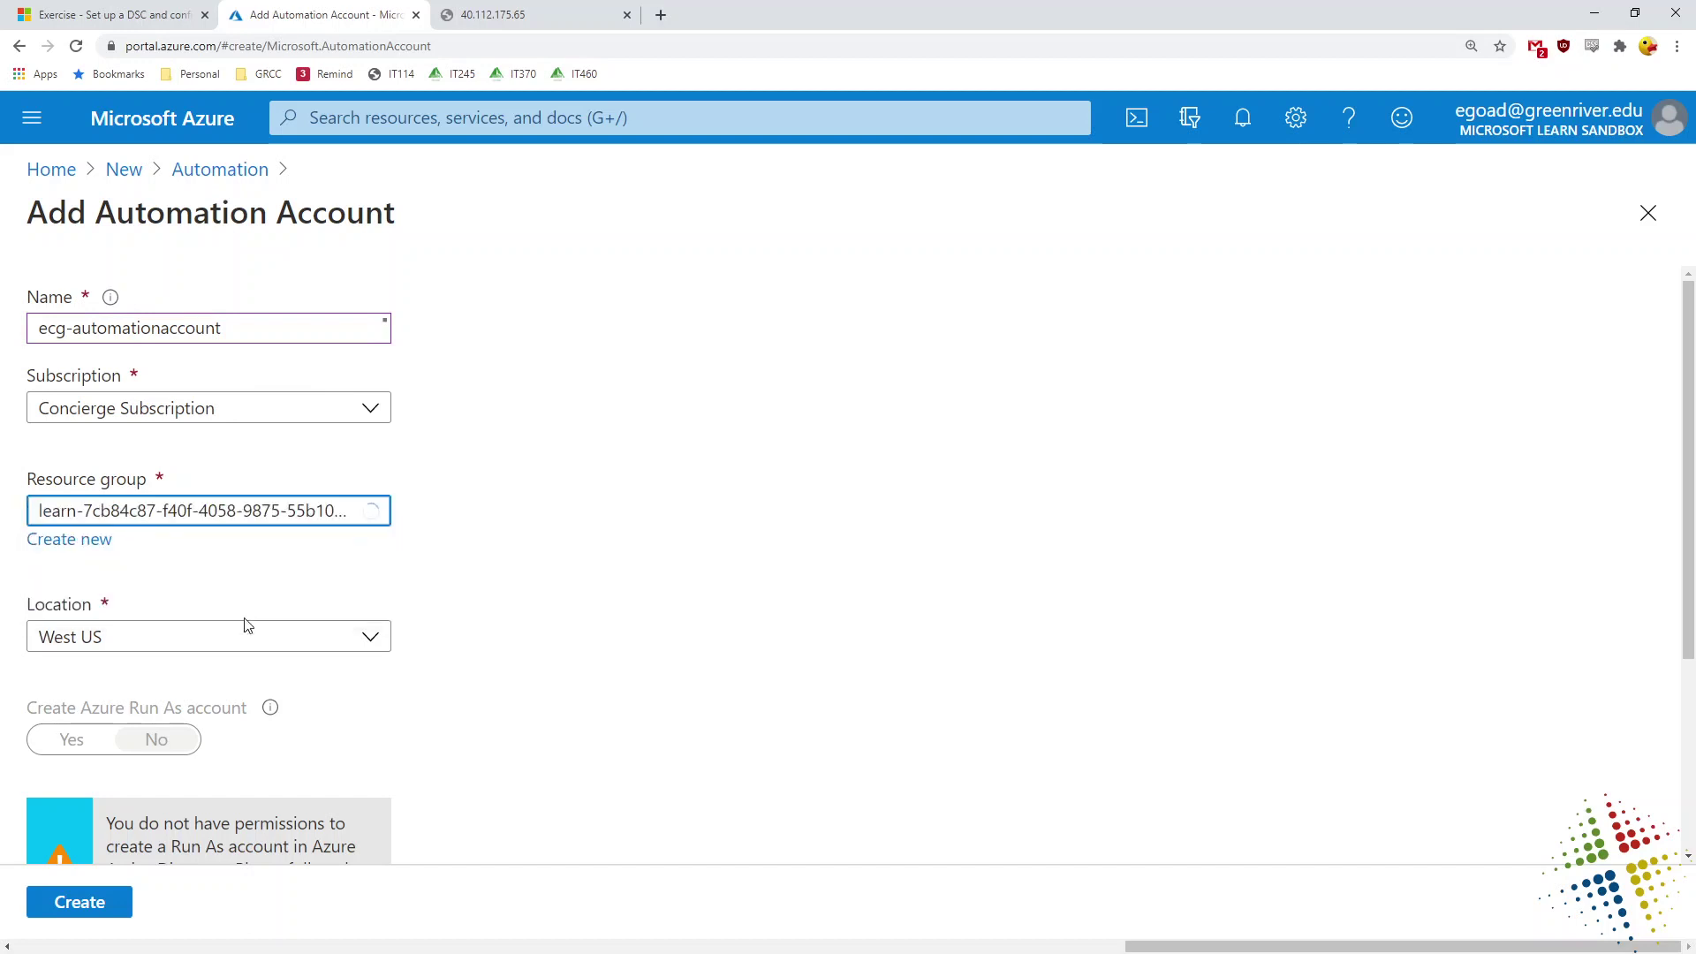
# Step: Review the remaining Automation account settings, create the account, and open the deployed resource
pyautogui.scroll(-3, 918, 740)
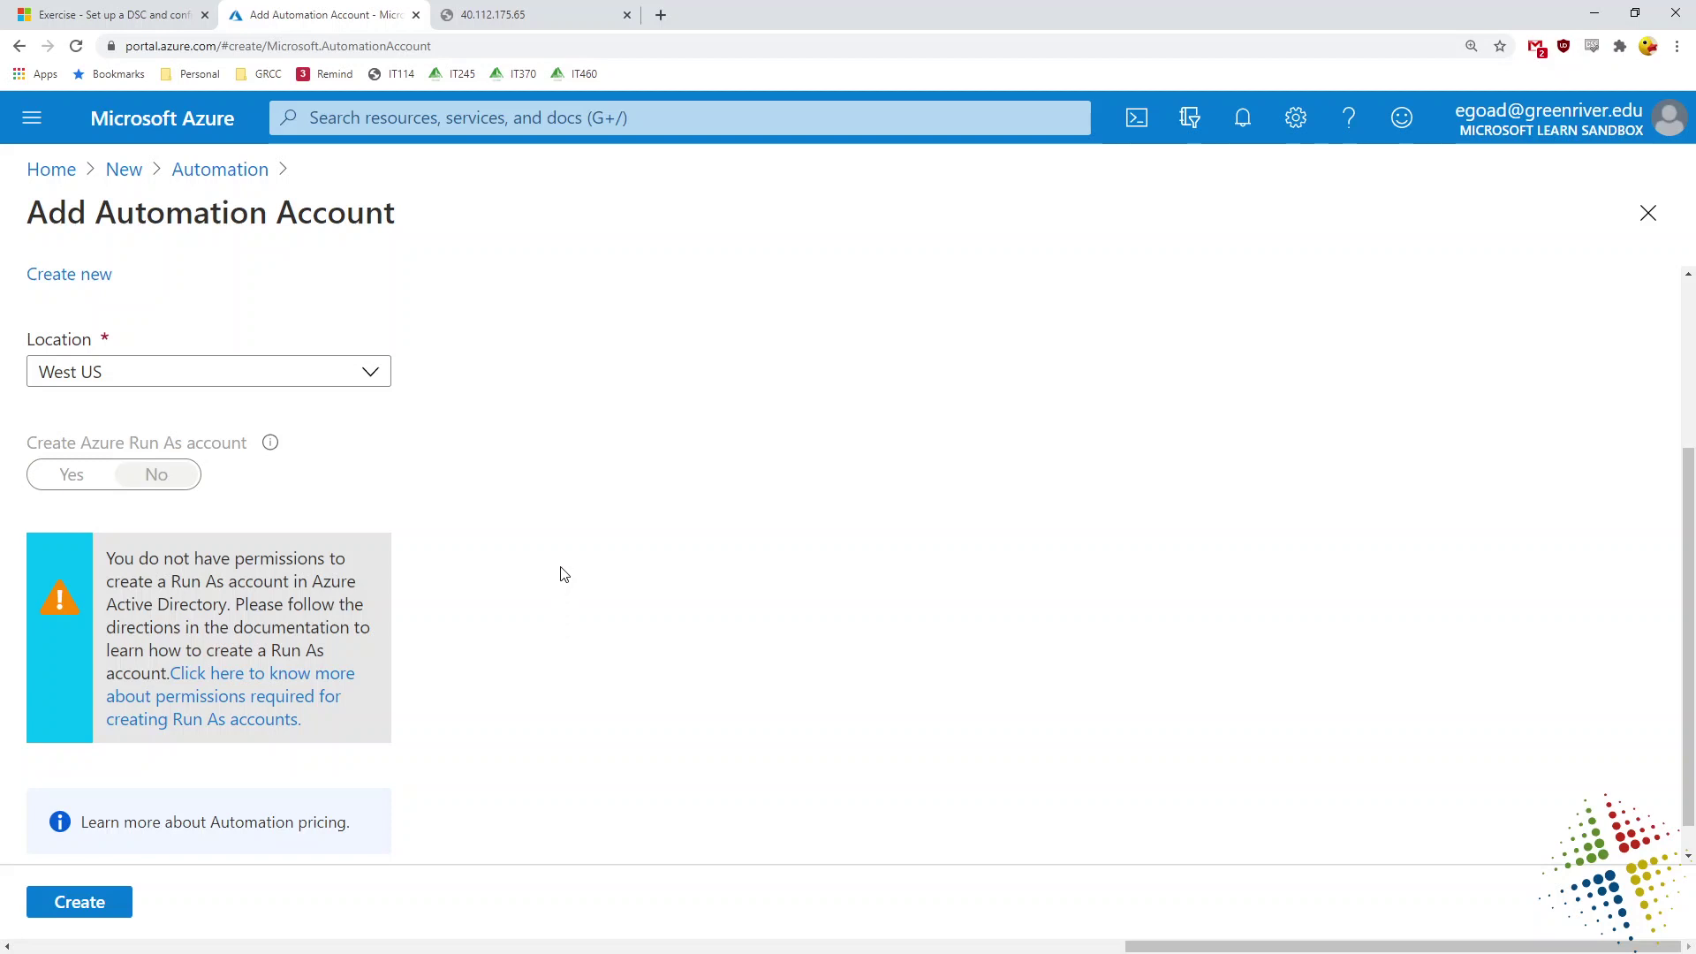
pyautogui.scroll(-1, 560, 575)
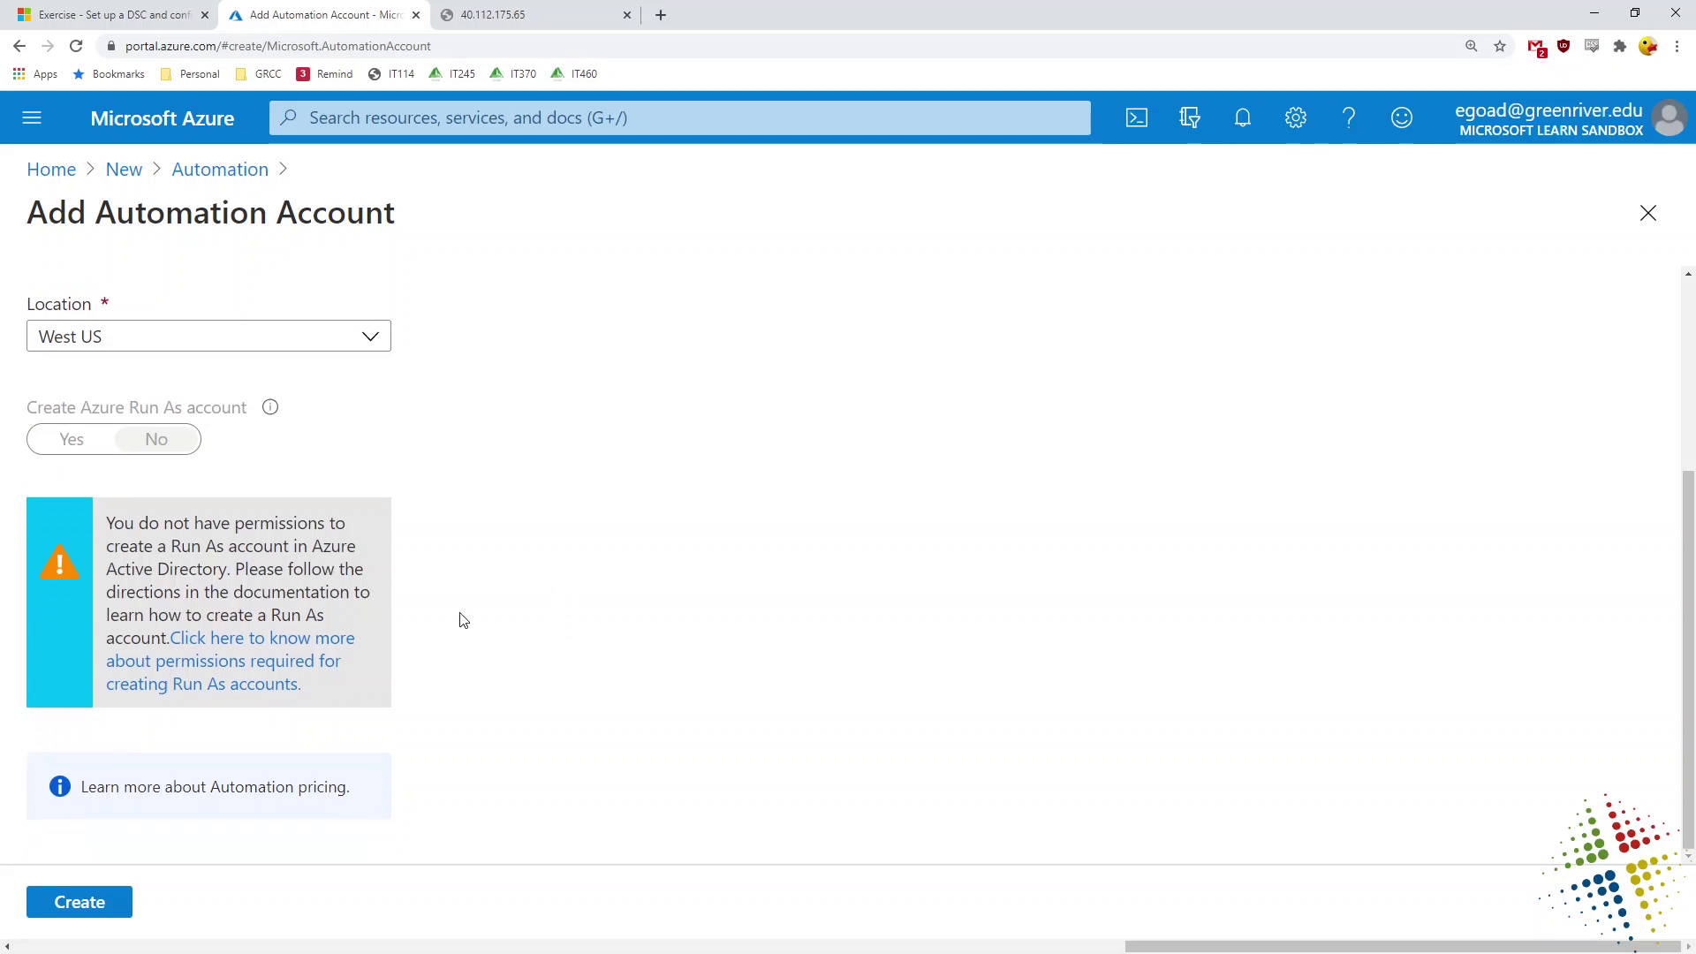
pyautogui.click(93, 908)
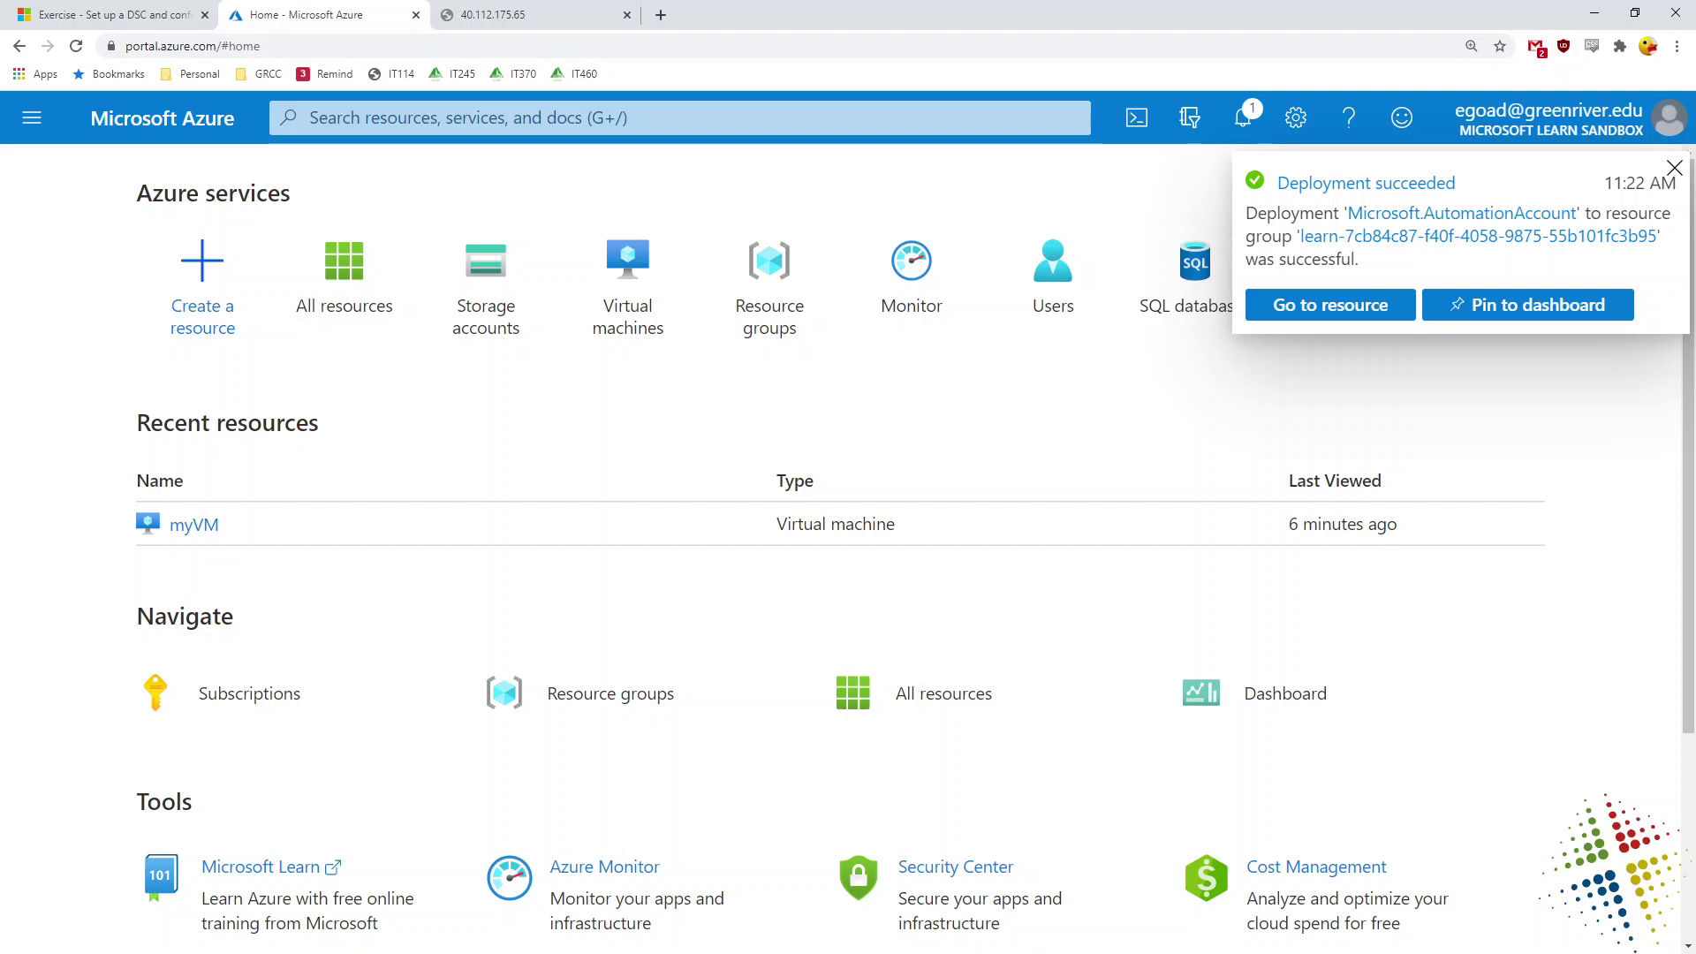
pyautogui.click(1365, 309)
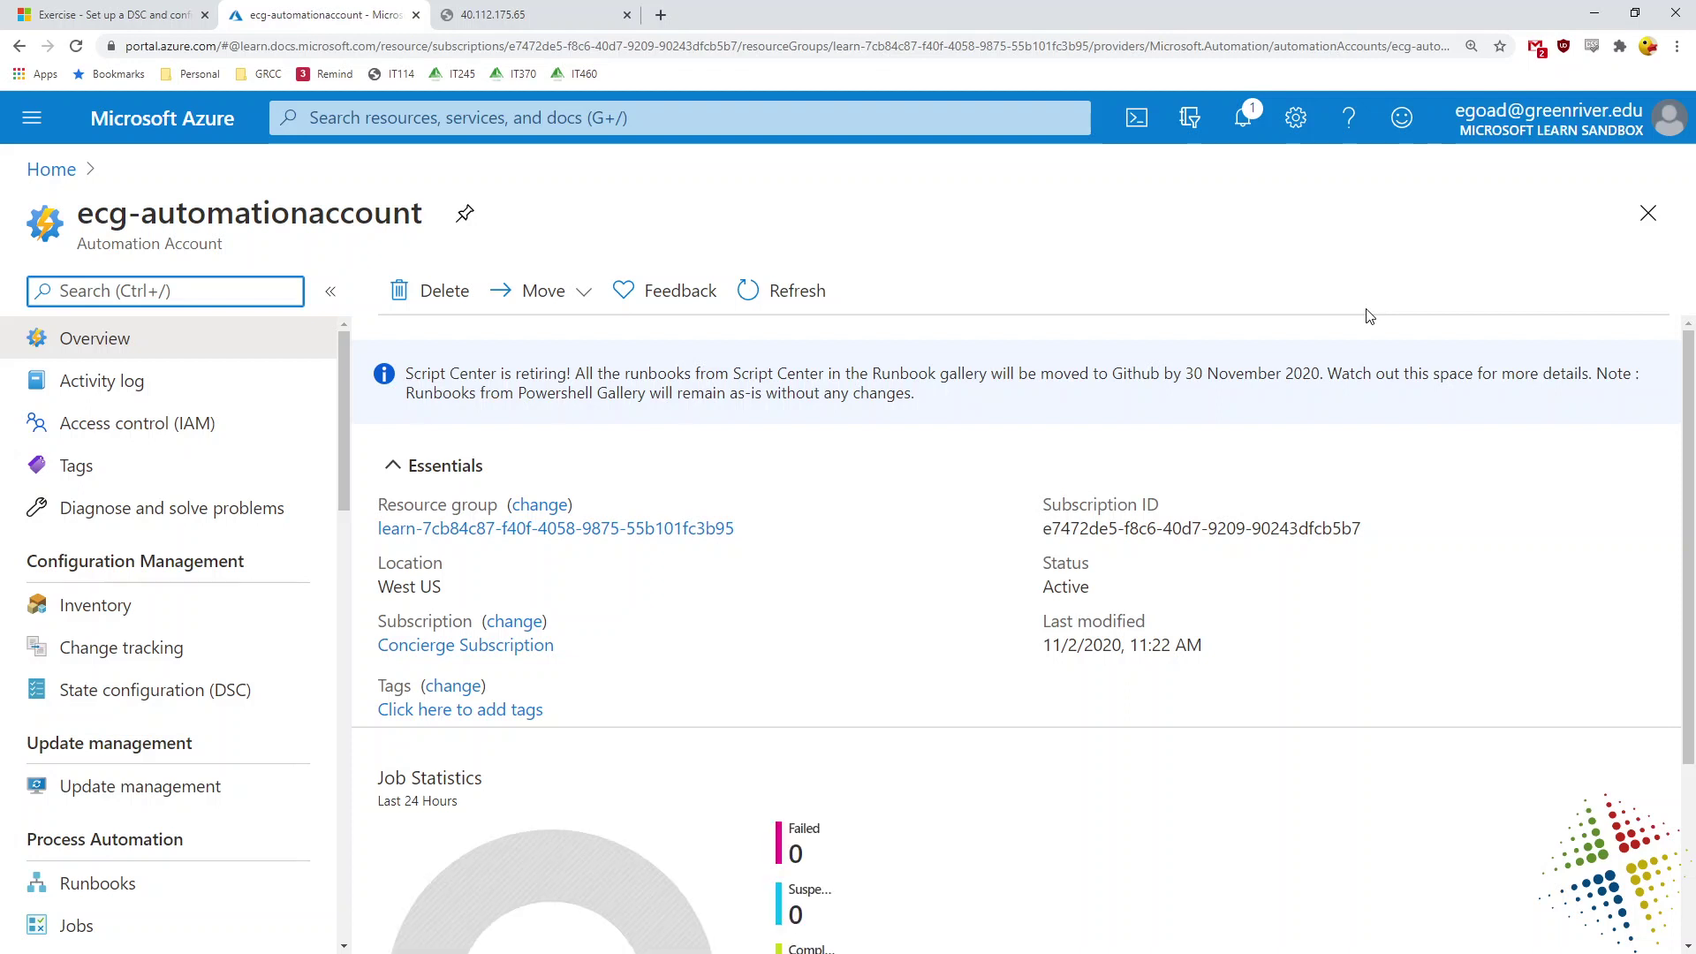
# Step: Return to the Learn exercise and start a PowerShell session in Cloud Shell with pwsh
pyautogui.click(121, 21)
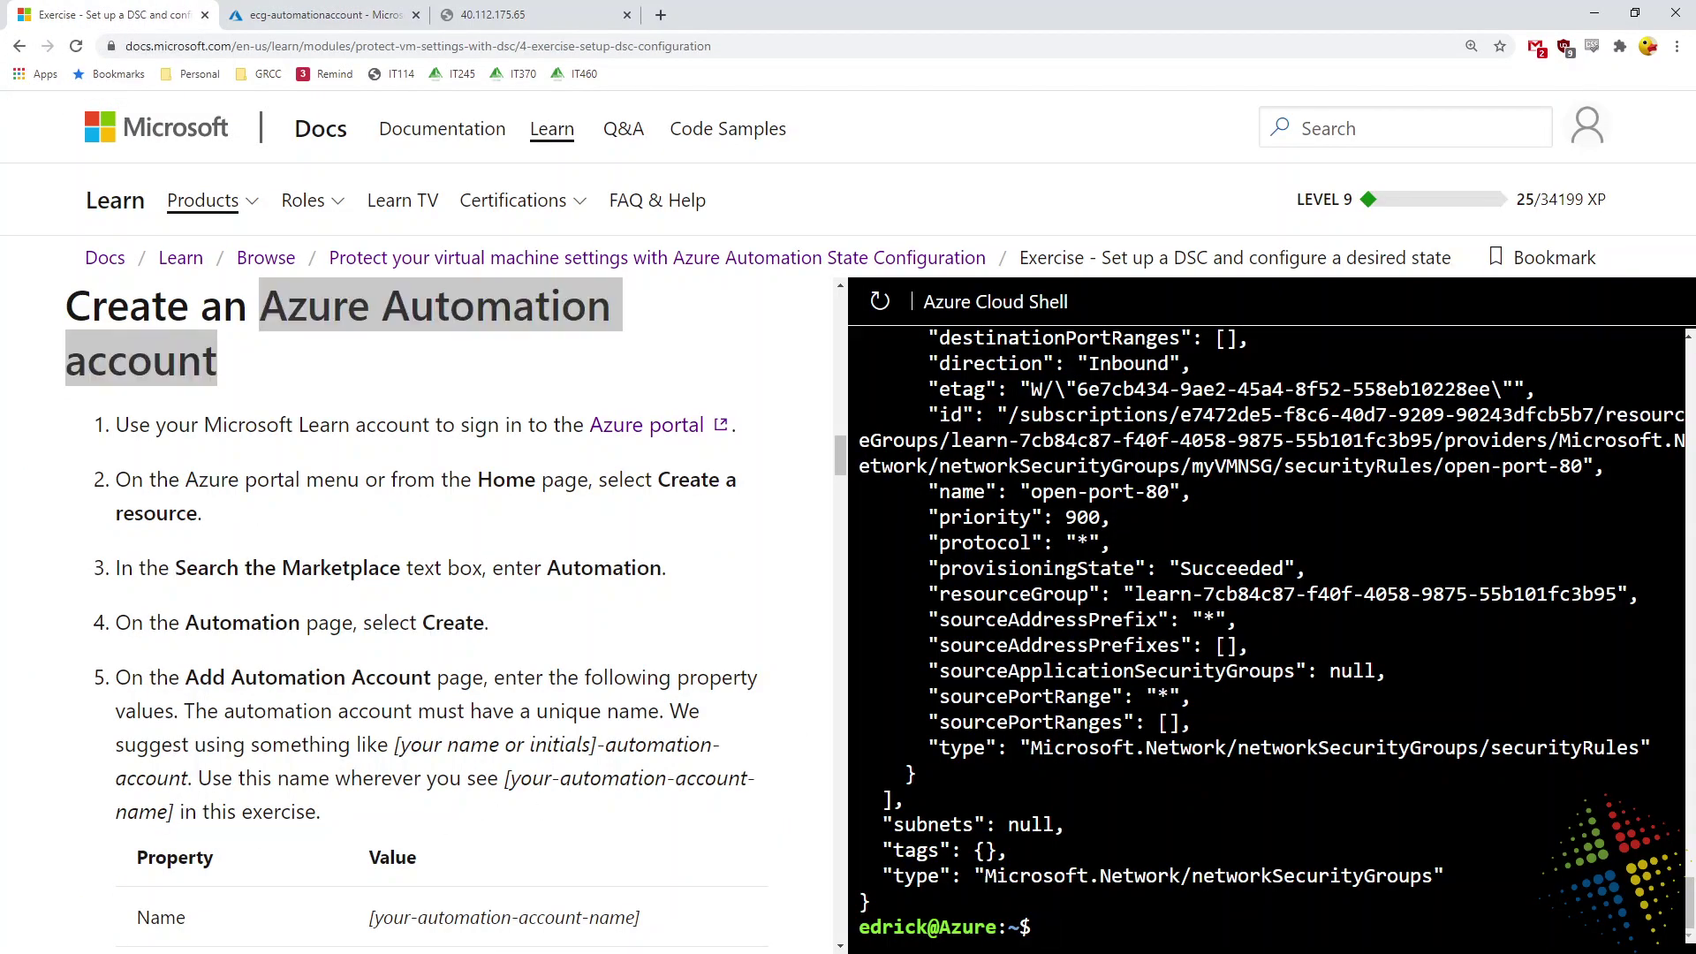
pyautogui.write('pwsh')
pyautogui.press('Return')
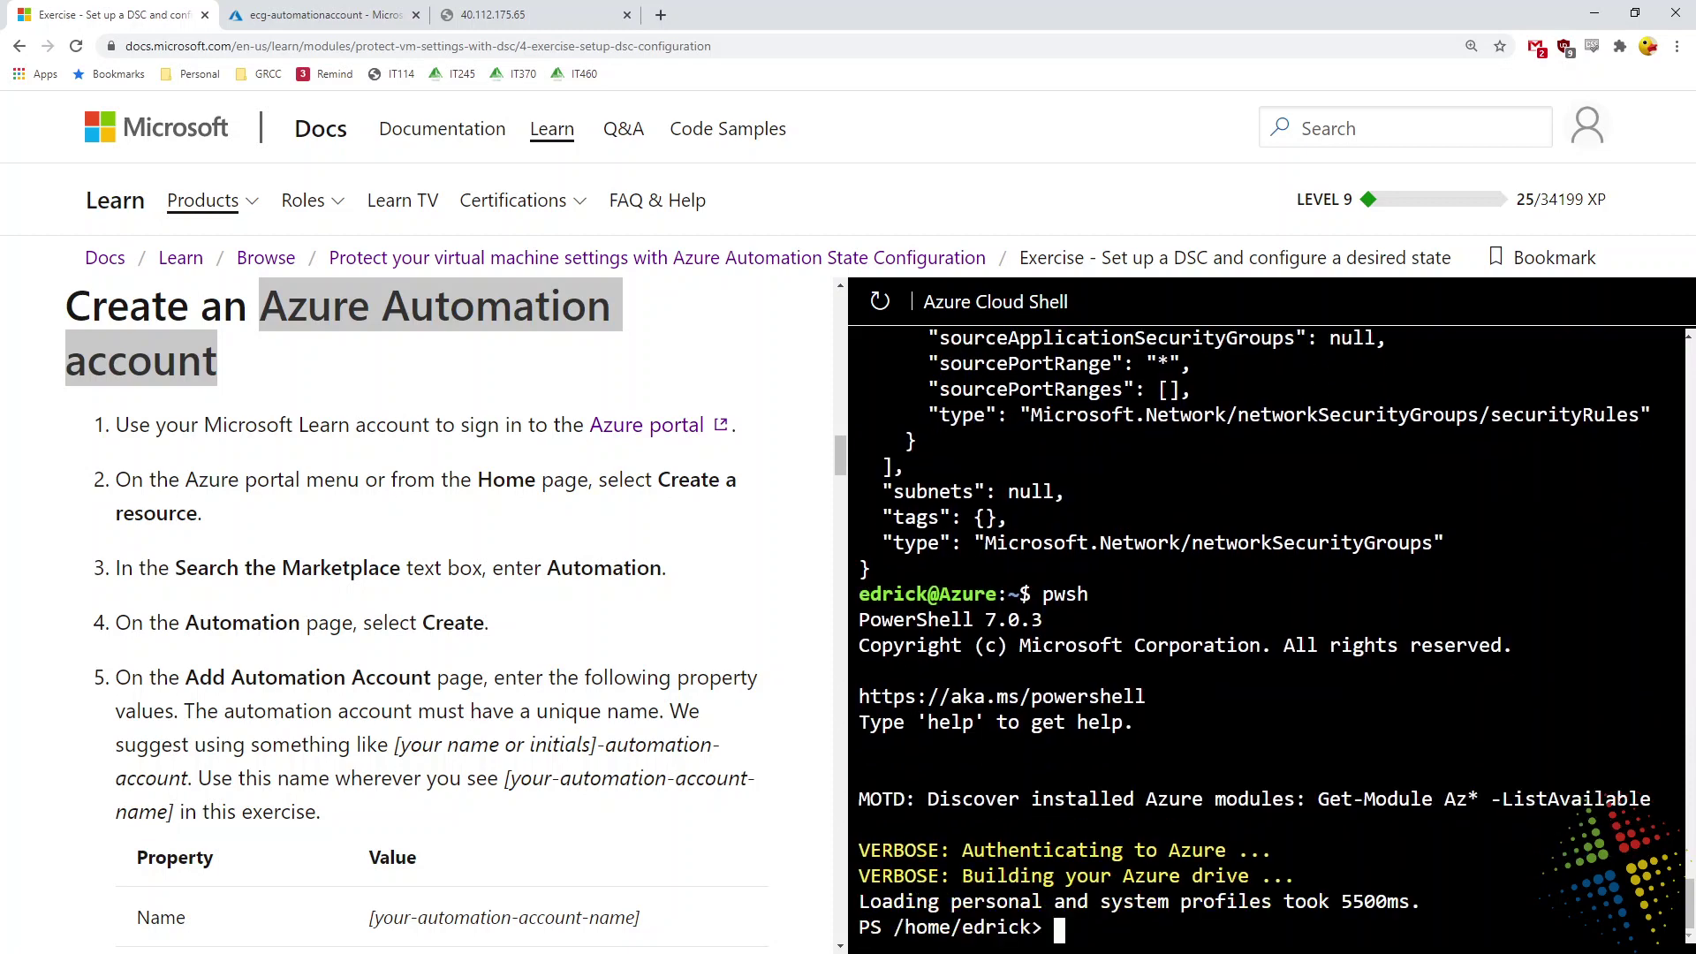
# Step: Copy the exercise's code $HOME/MyDscConfiguration.ps1 command and run it in Cloud Shell to open that new file in the editor
pyautogui.scroll(-2, 734, 571)
pyautogui.scroll(-12, 734, 571)
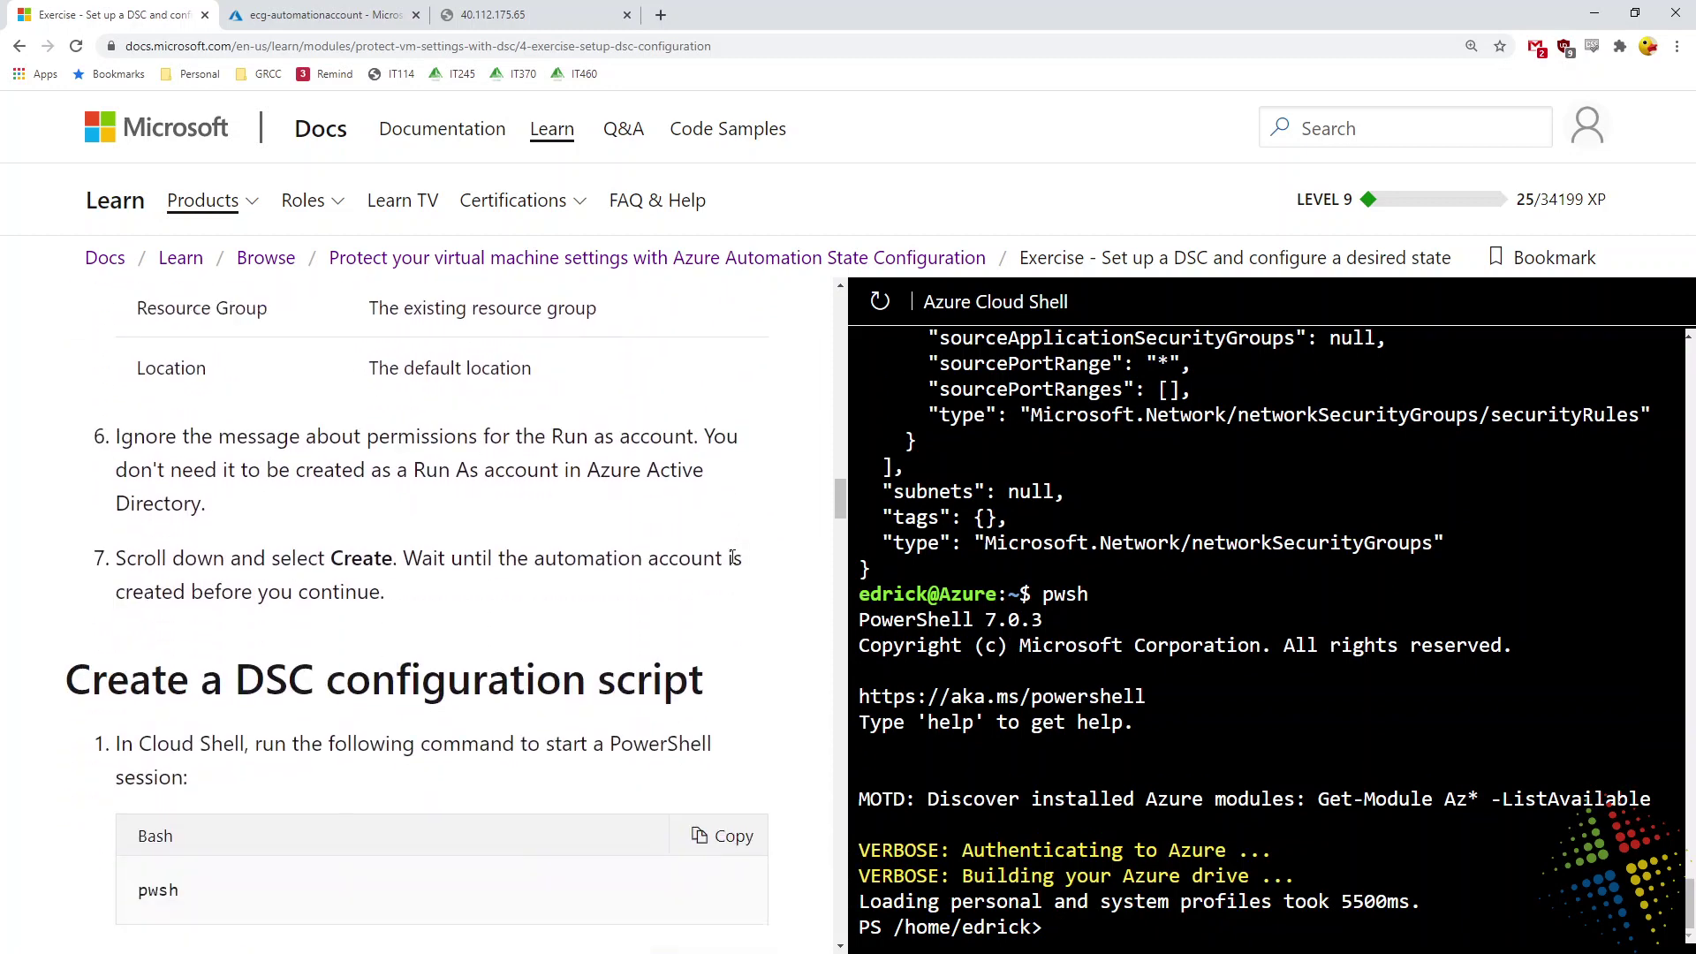
pyautogui.scroll(-1, 575, 645)
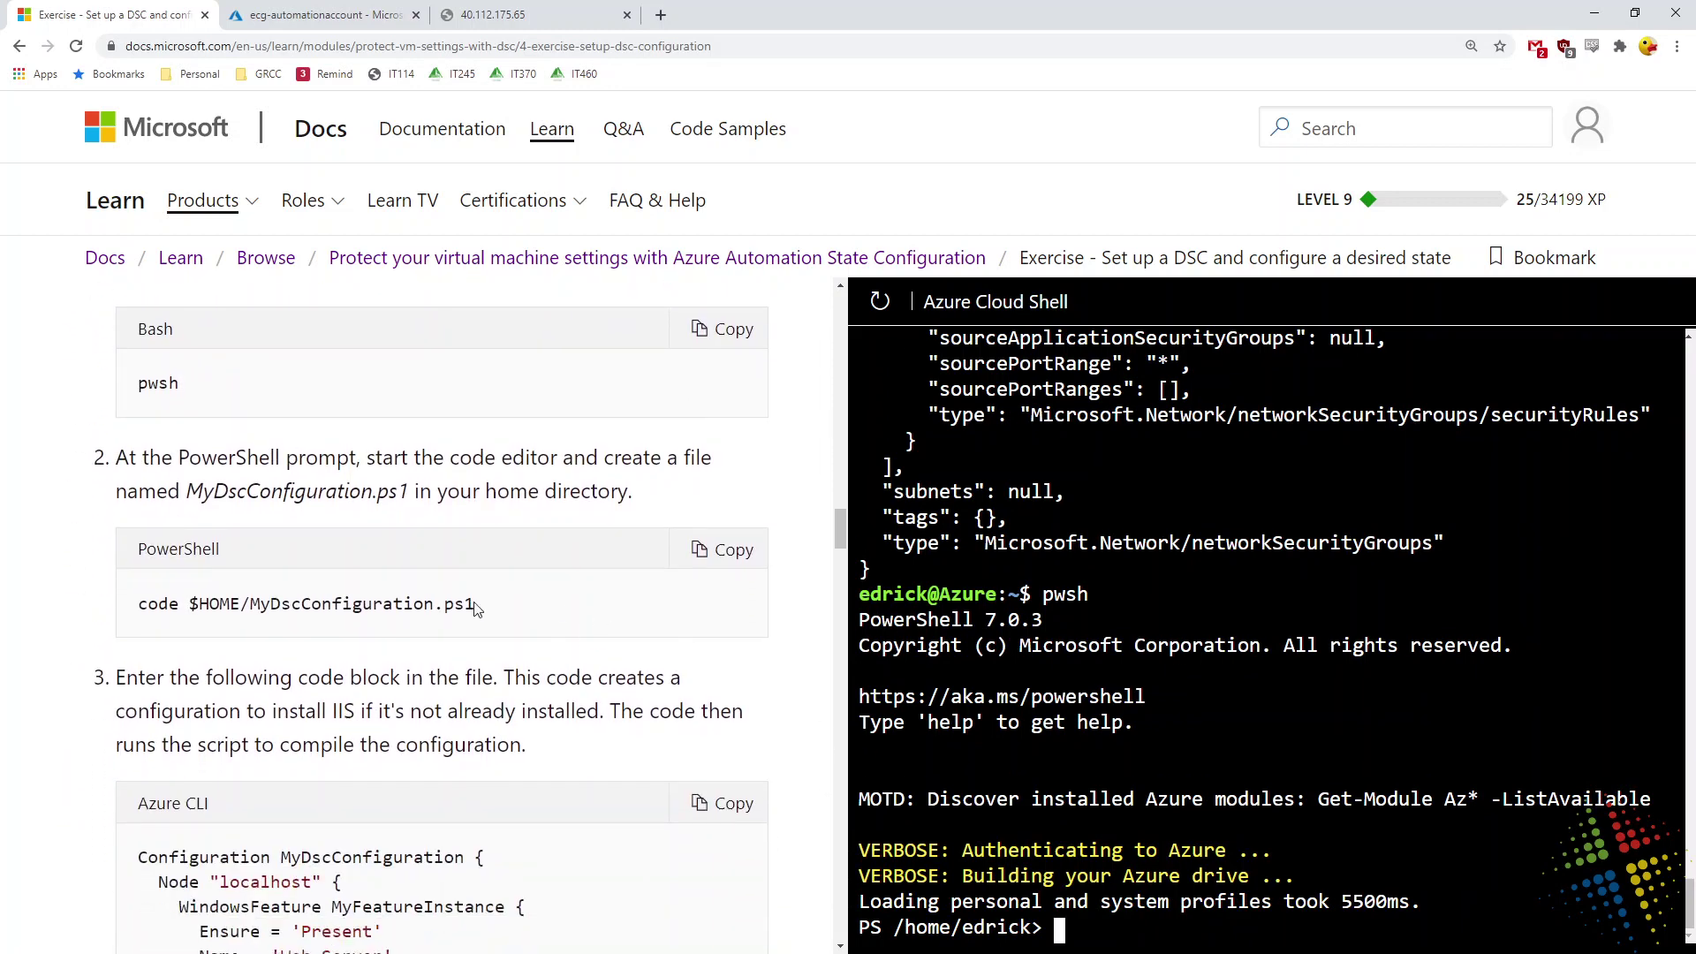
pyautogui.moveTo(476, 606); pyautogui.dragTo(252, 614)
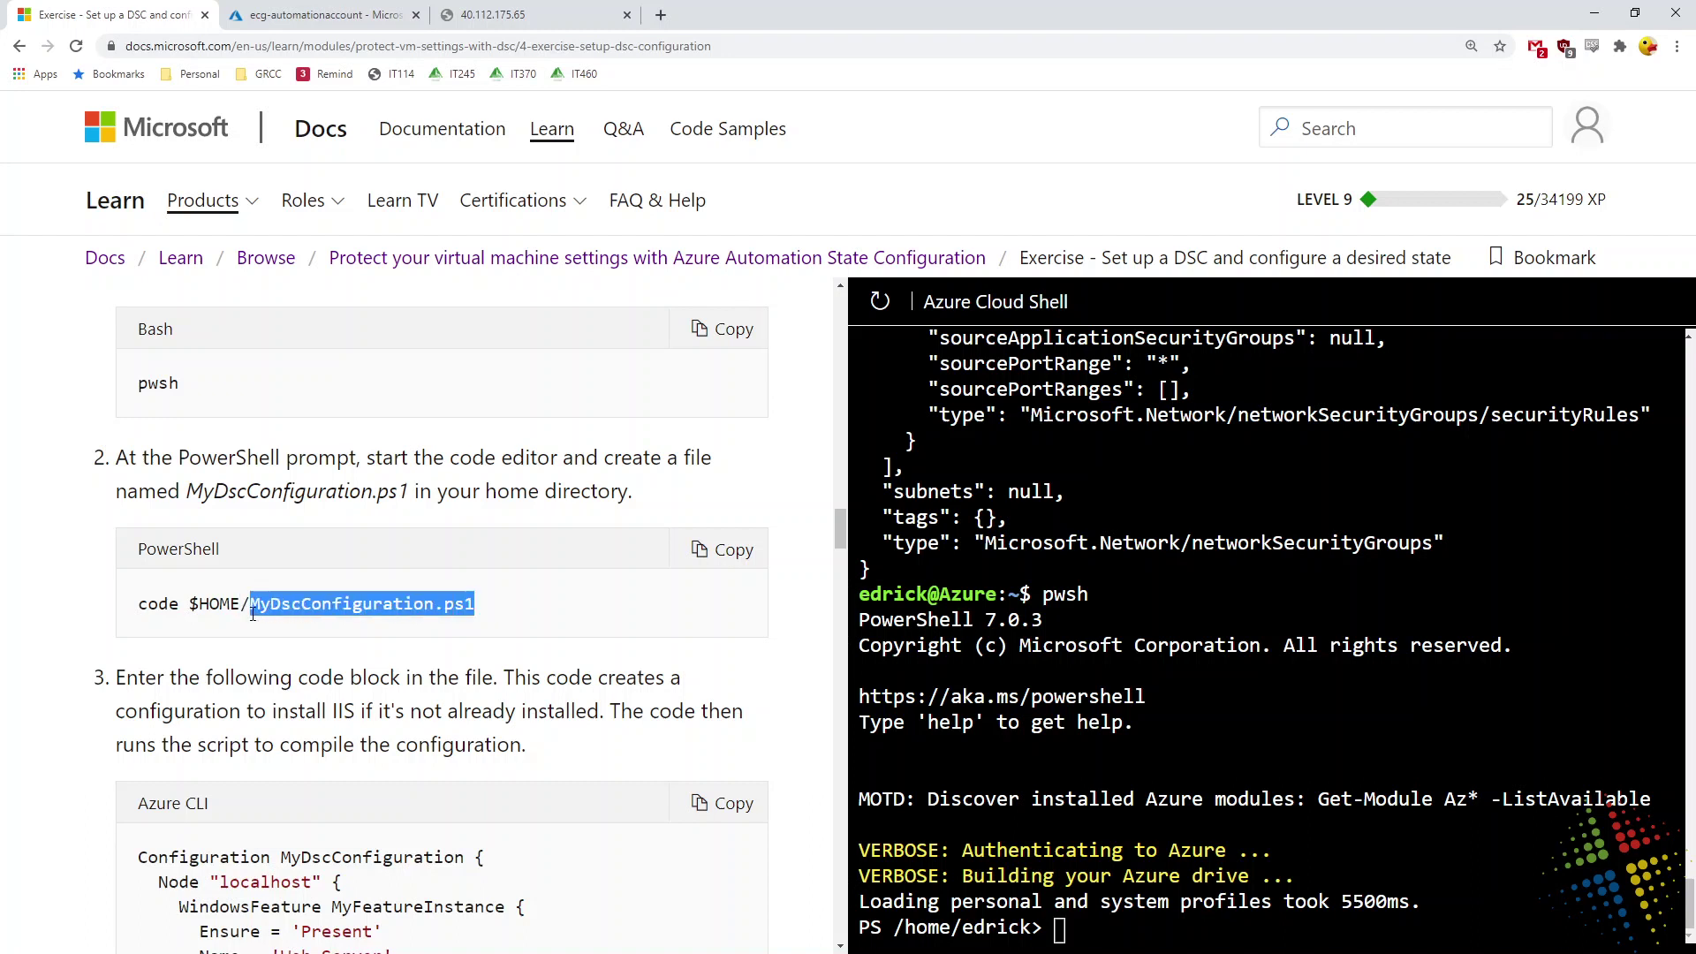
pyautogui.click(730, 555)
pyautogui.rightClick(1074, 572)
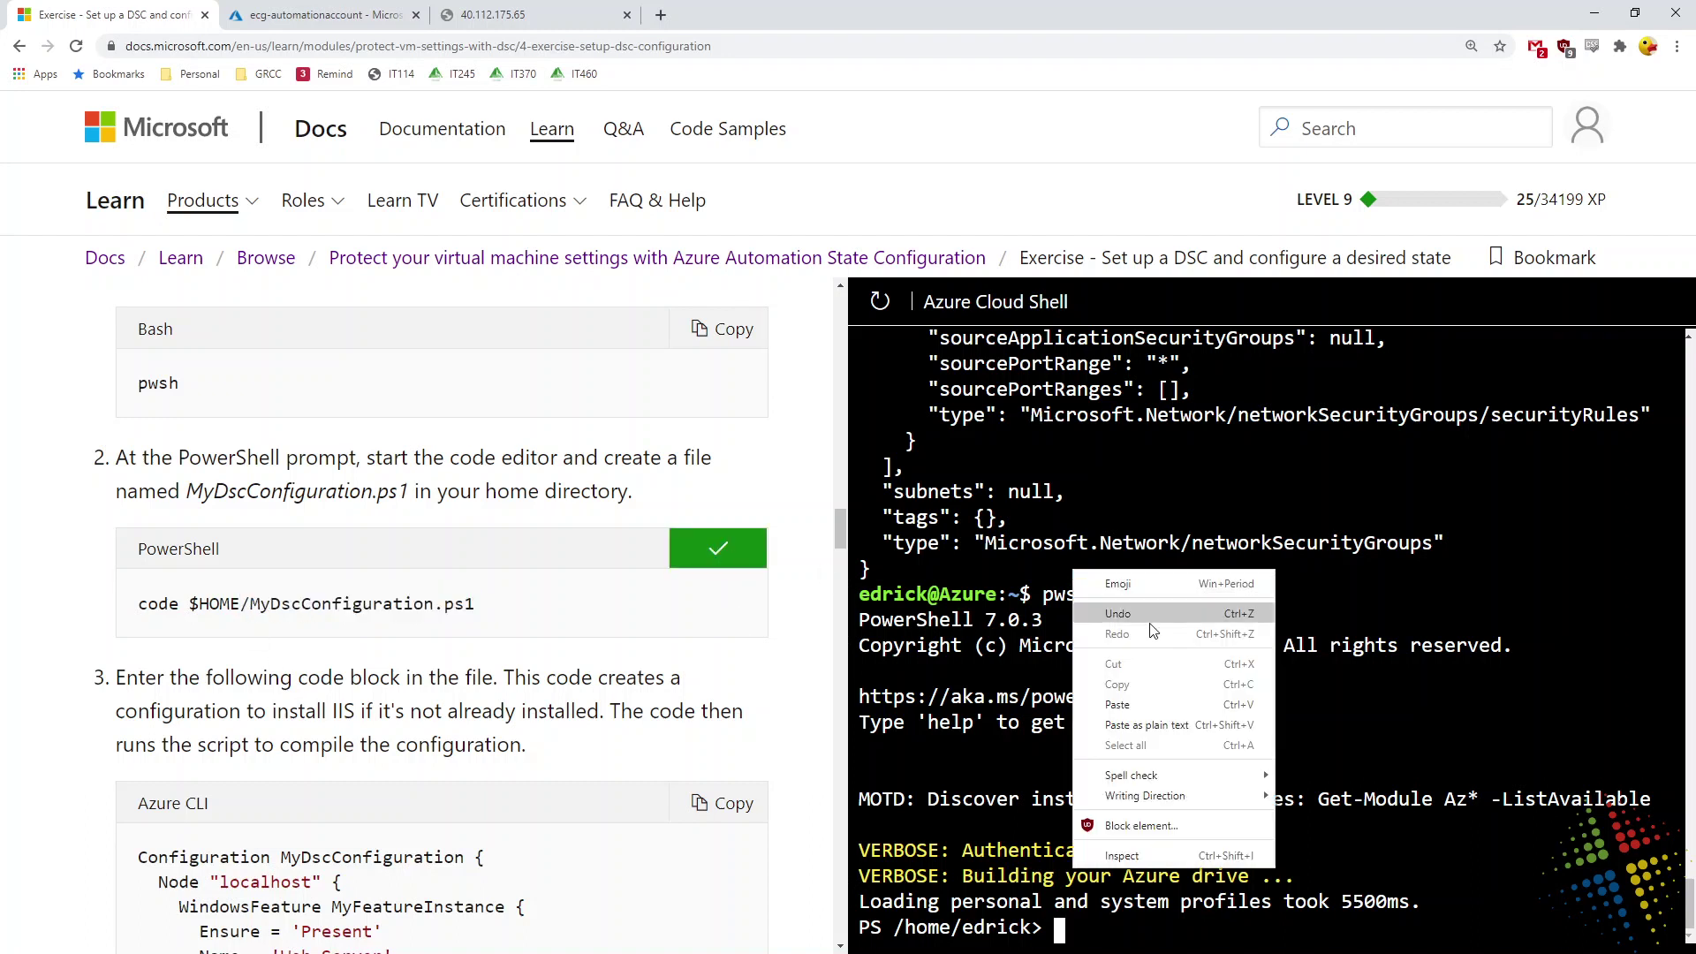
pyautogui.click(1139, 706)
pyautogui.press('Return')
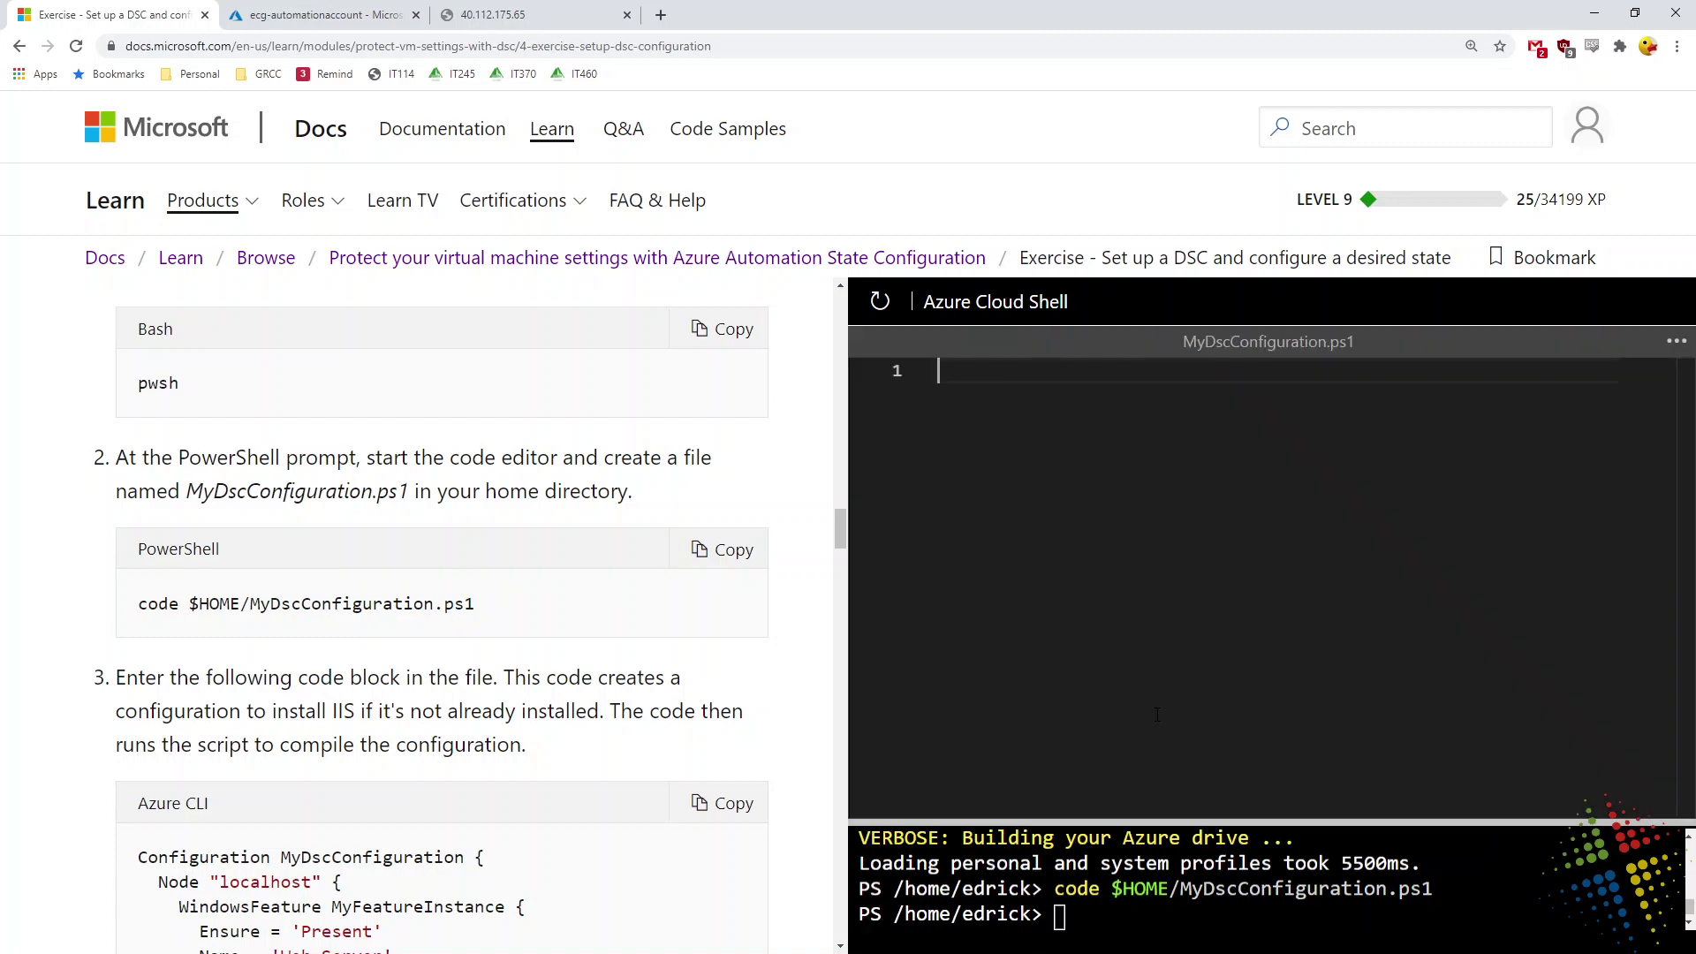
# Step: Copy the MyDscConfiguration code block from the exercise into the empty MyDscConfiguration.ps1 file
pyautogui.scroll(-3, 349, 749)
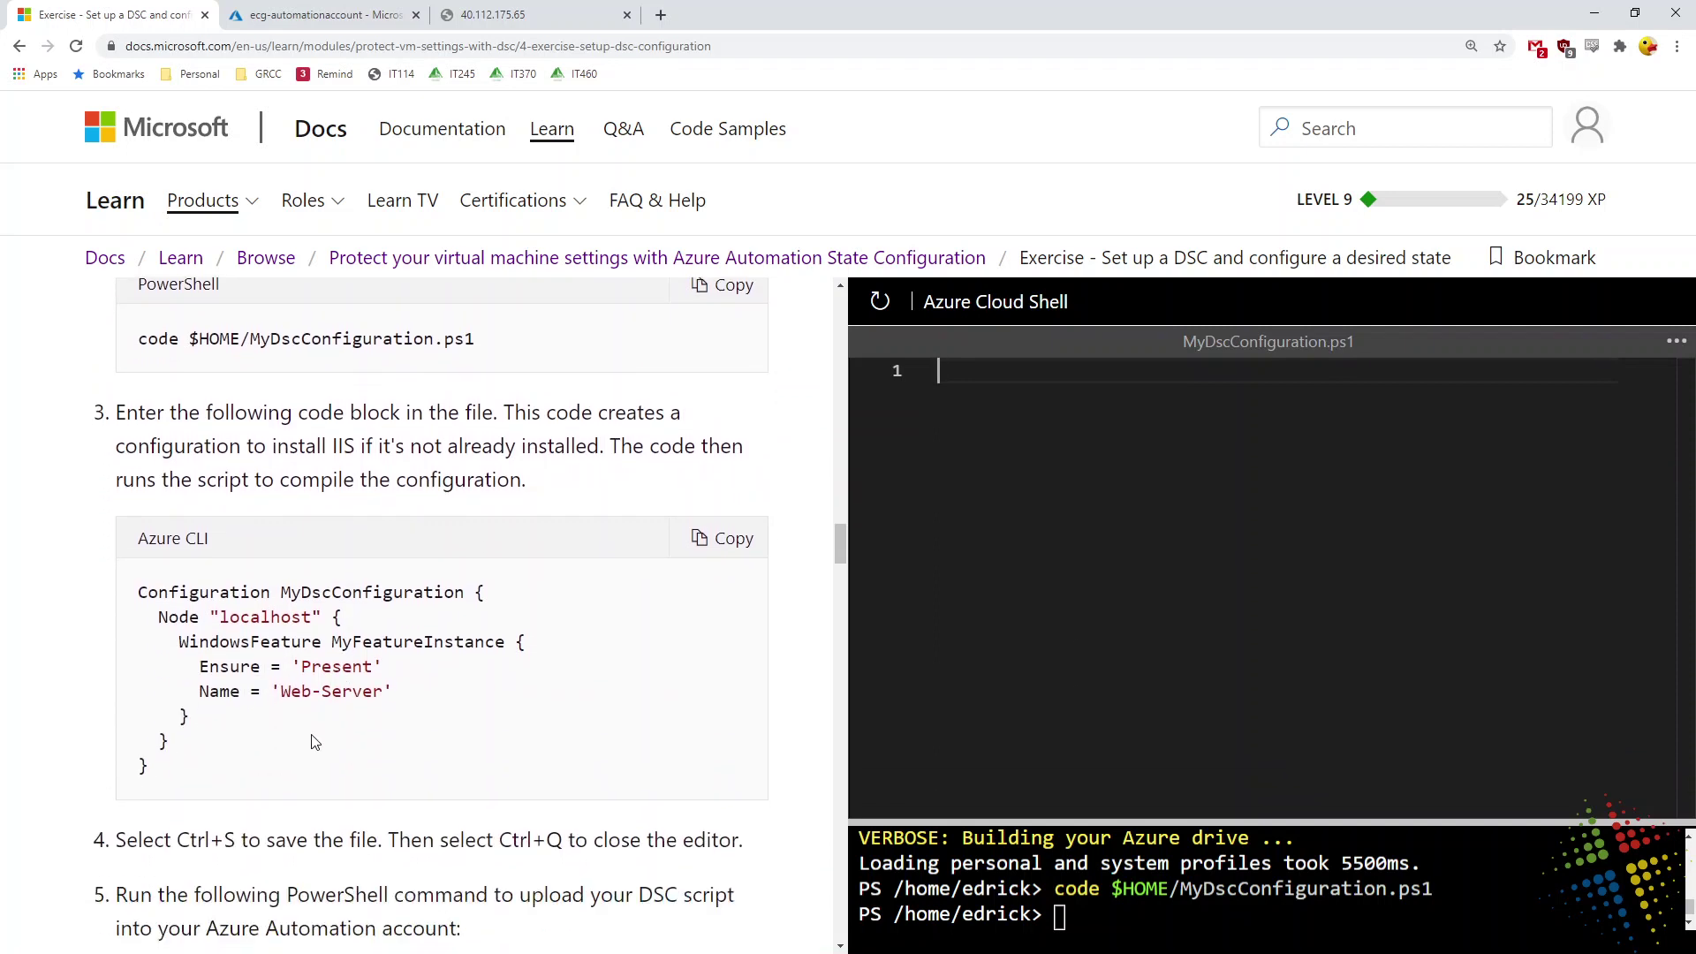
pyautogui.click(707, 538)
pyautogui.rightClick(1333, 446)
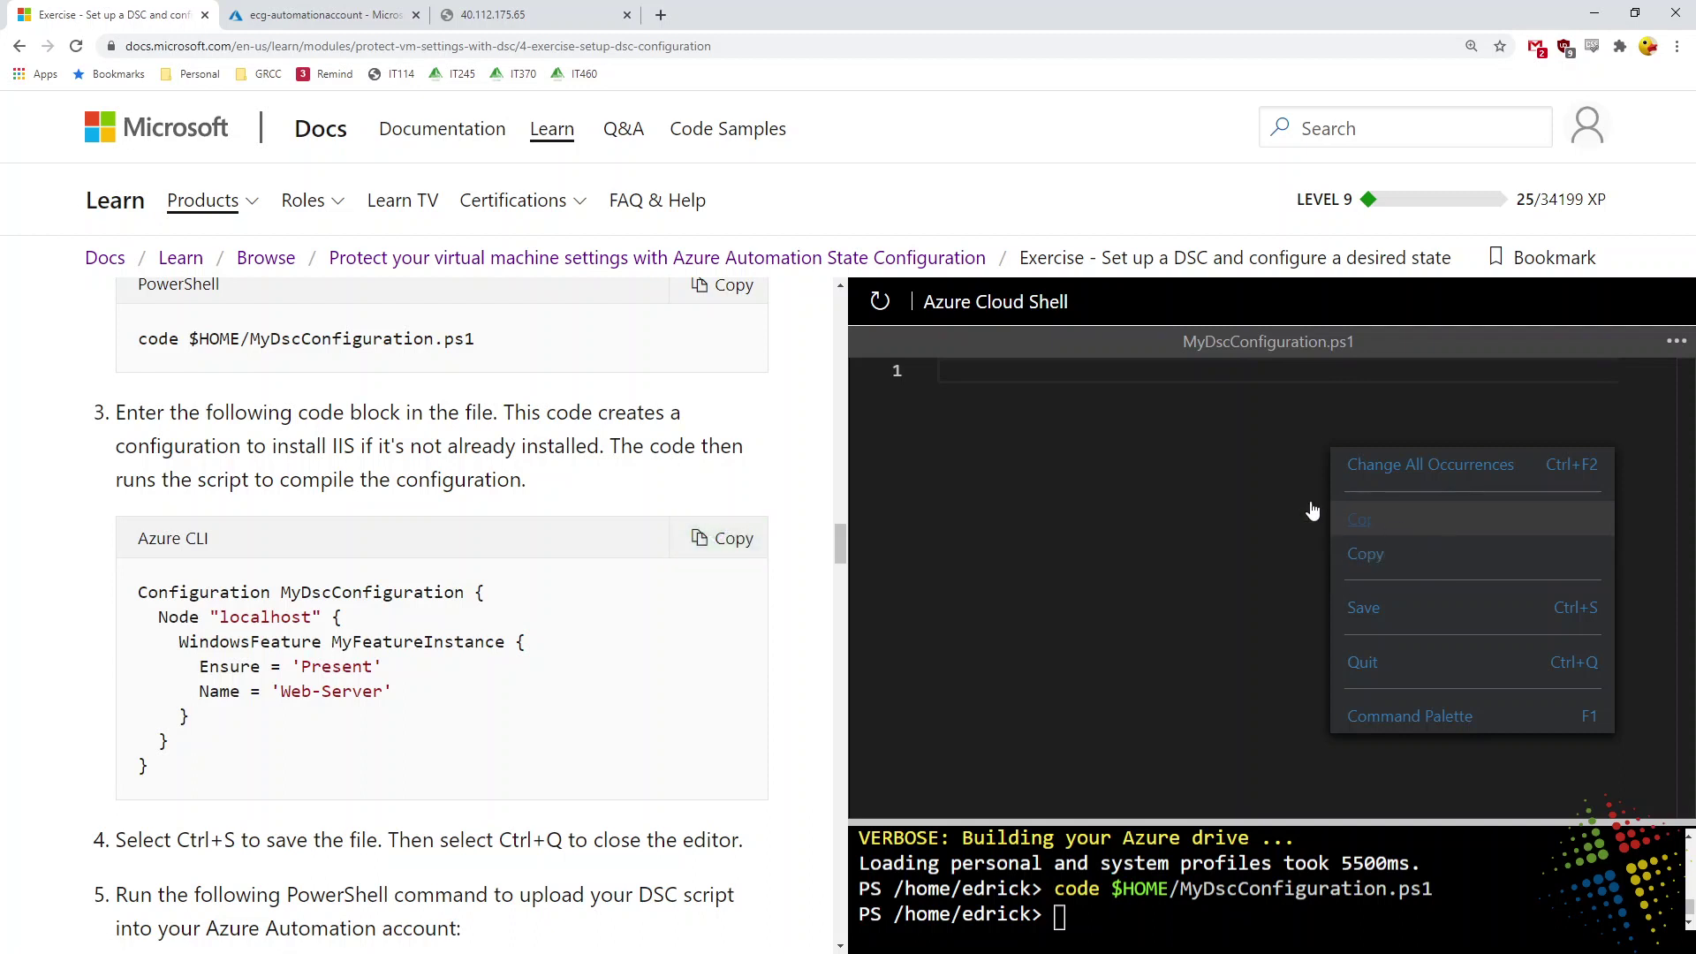
pyautogui.click(1120, 407)
pyautogui.hotkey('ctrl', 'v')
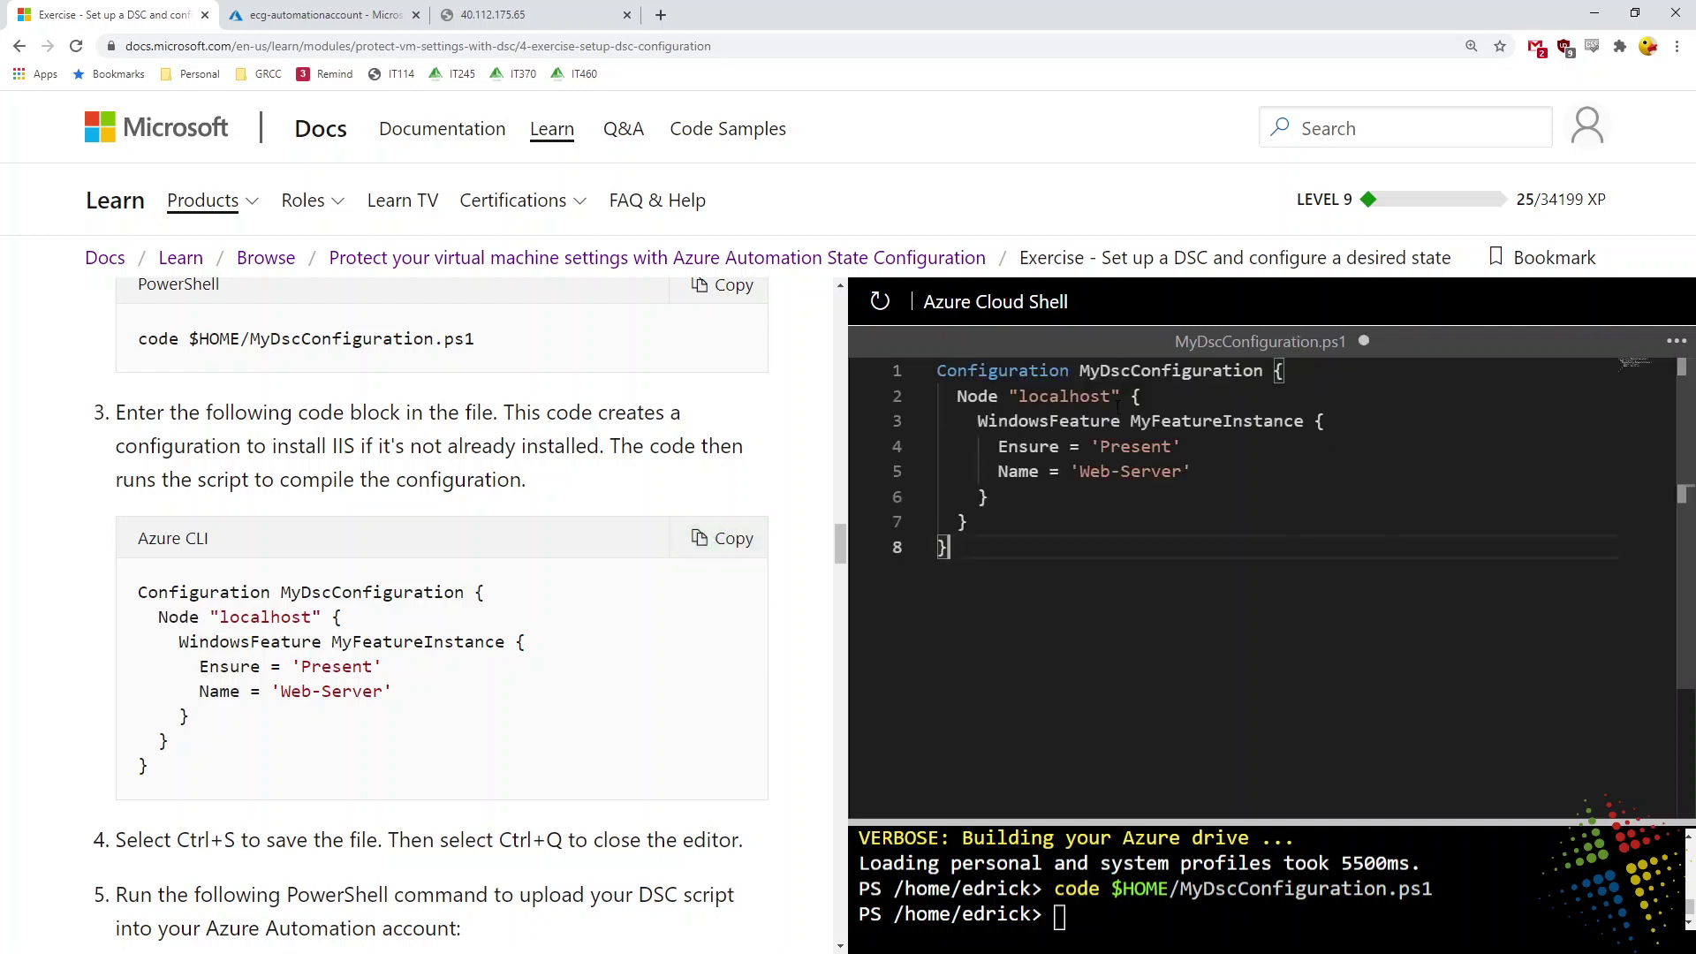
# Step: Save MyDscConfiguration.ps1 and close the Cloud Shell editor
pyautogui.click(1676, 340)
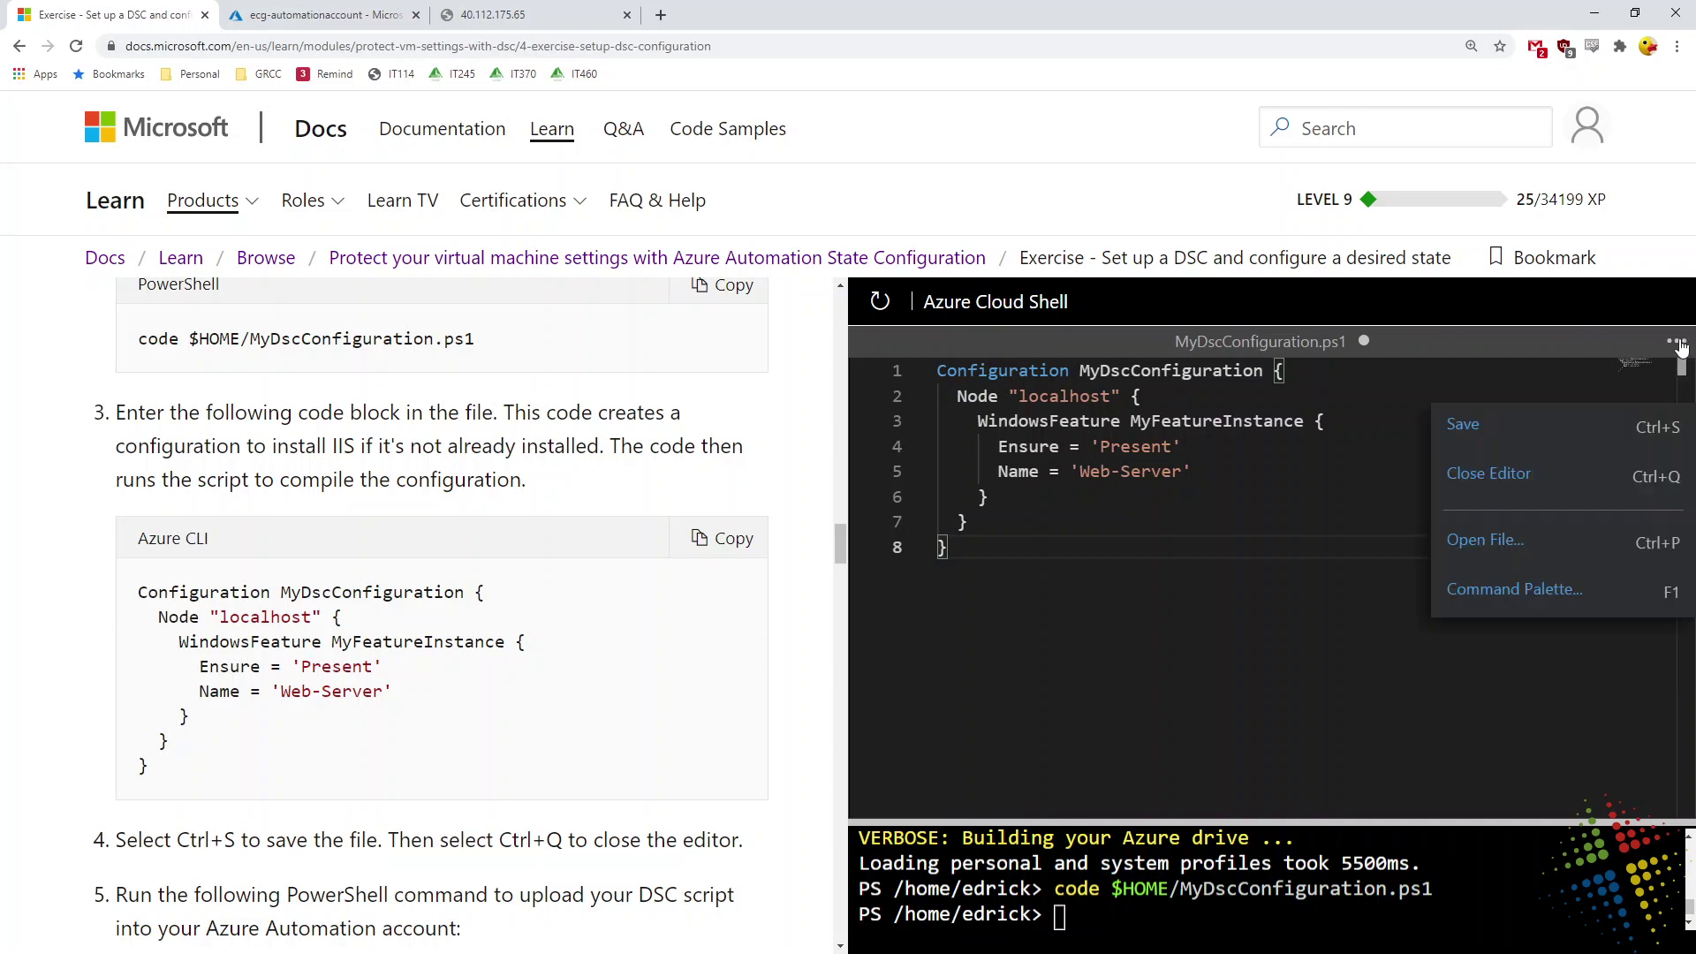
pyautogui.click(1537, 437)
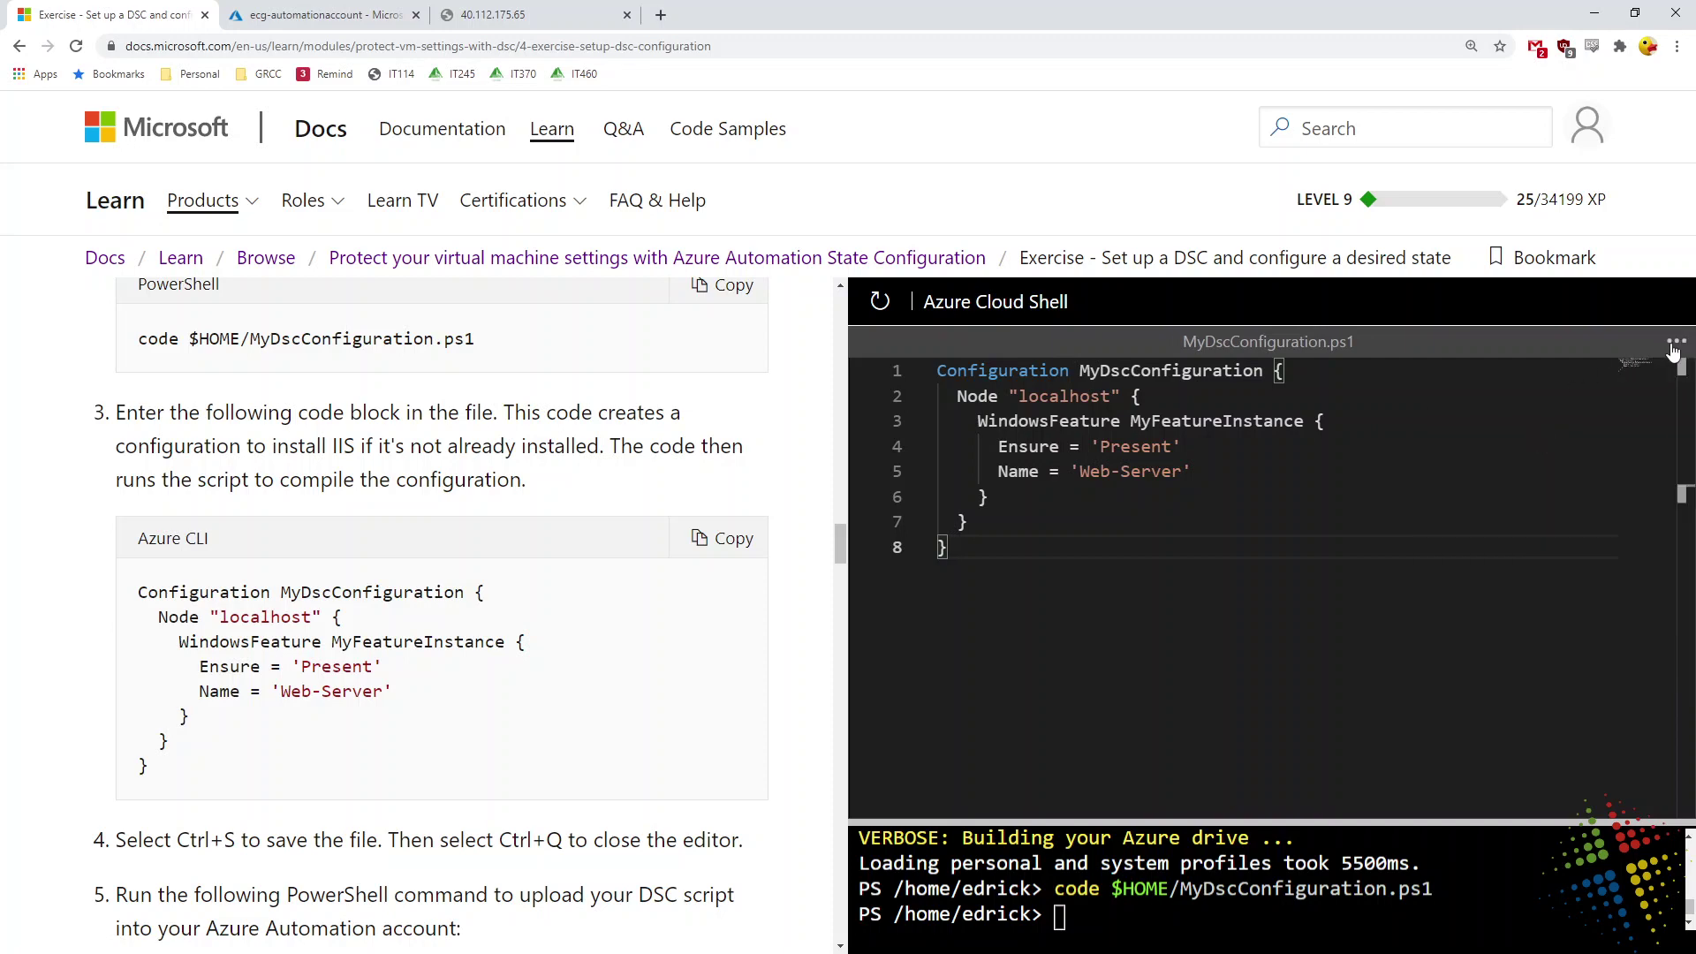
pyautogui.click(1676, 340)
pyautogui.click(1496, 486)
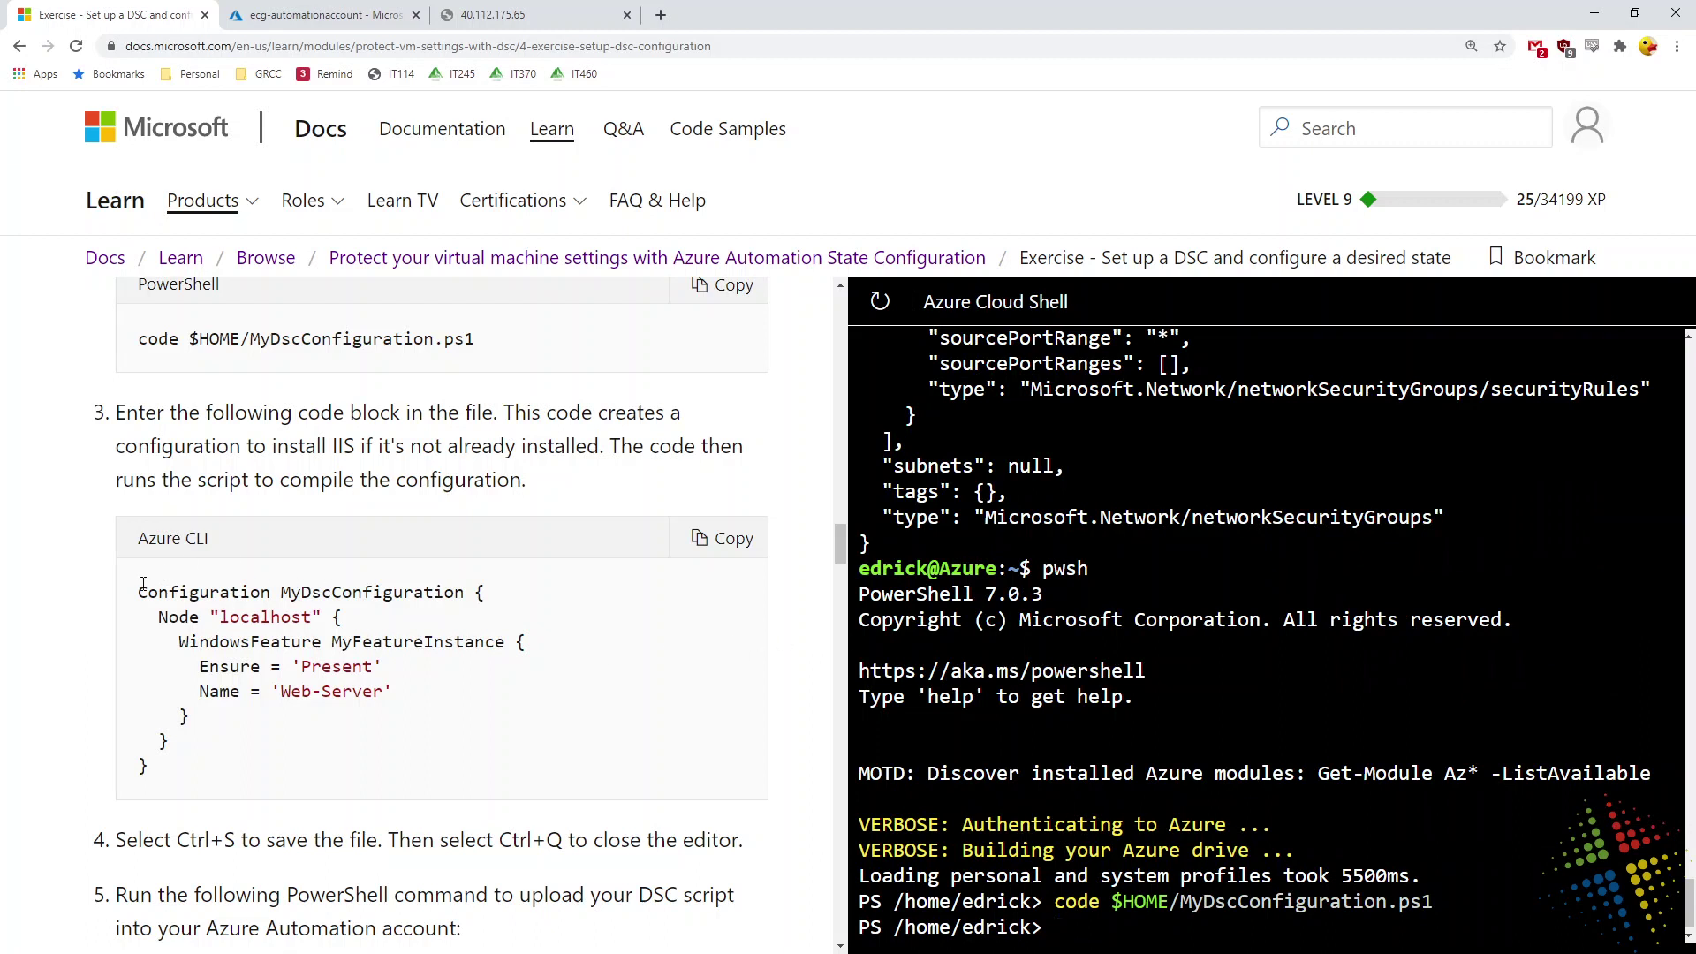
# Step: Examine the exercise's configuration code: its name, the target node, the WindowsFeature resource, and the Ensure and Name values
pyautogui.doubleClick(187, 593)
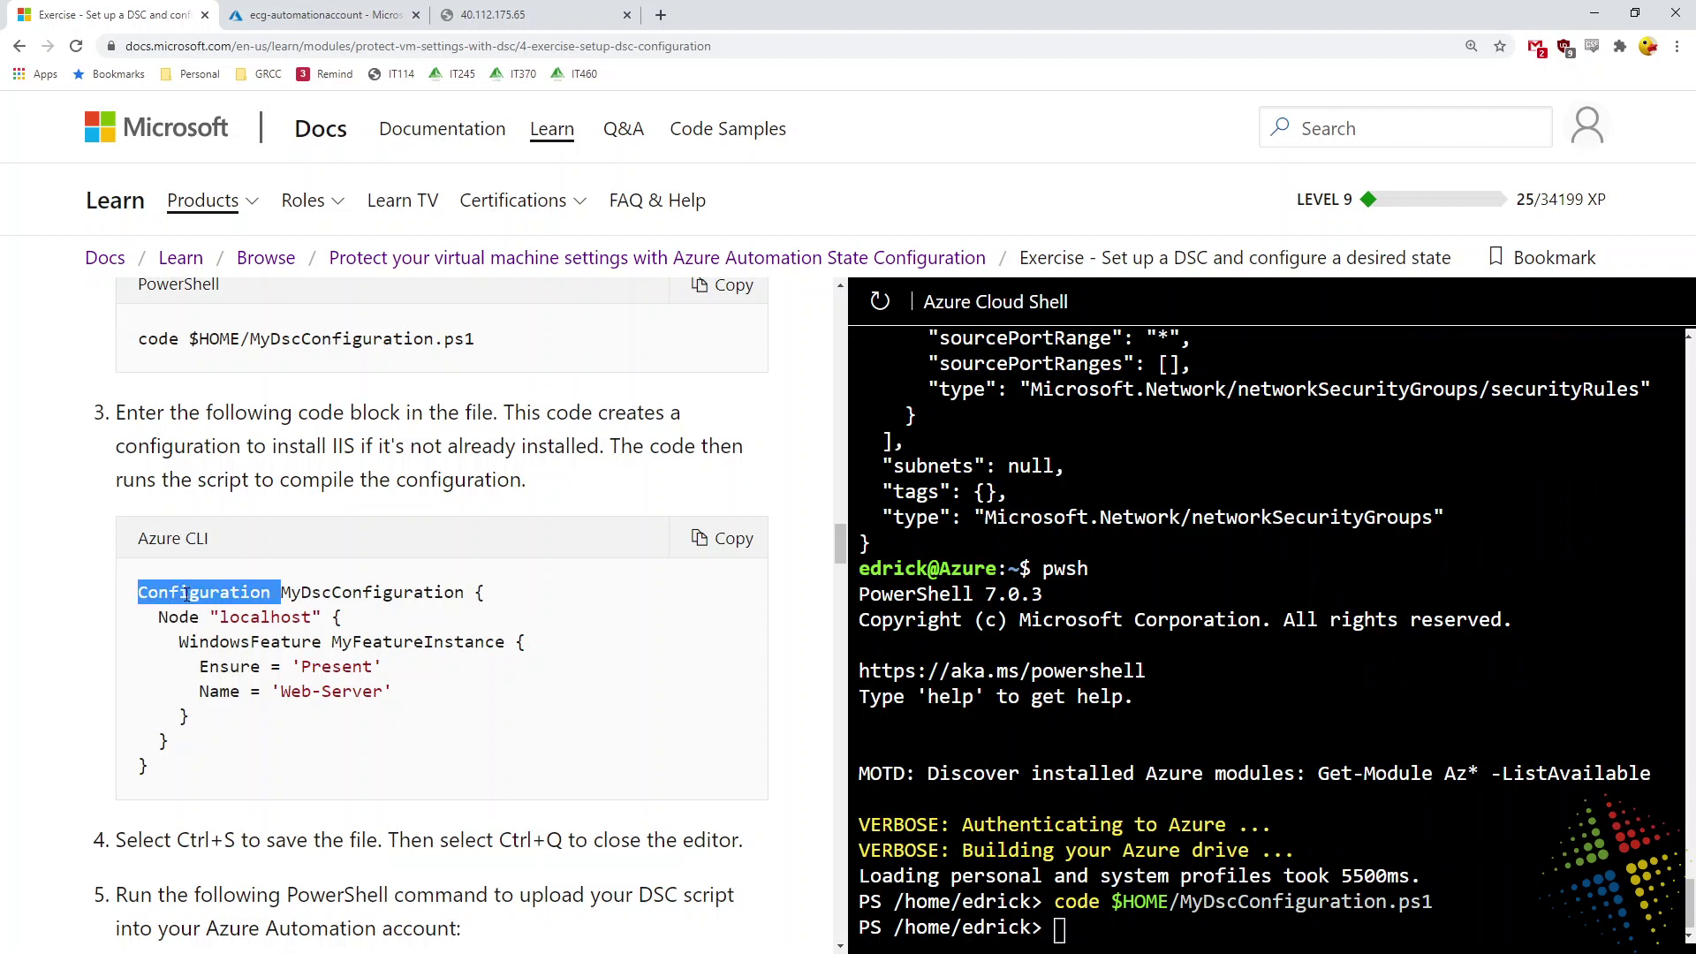
pyautogui.doubleClick(397, 601)
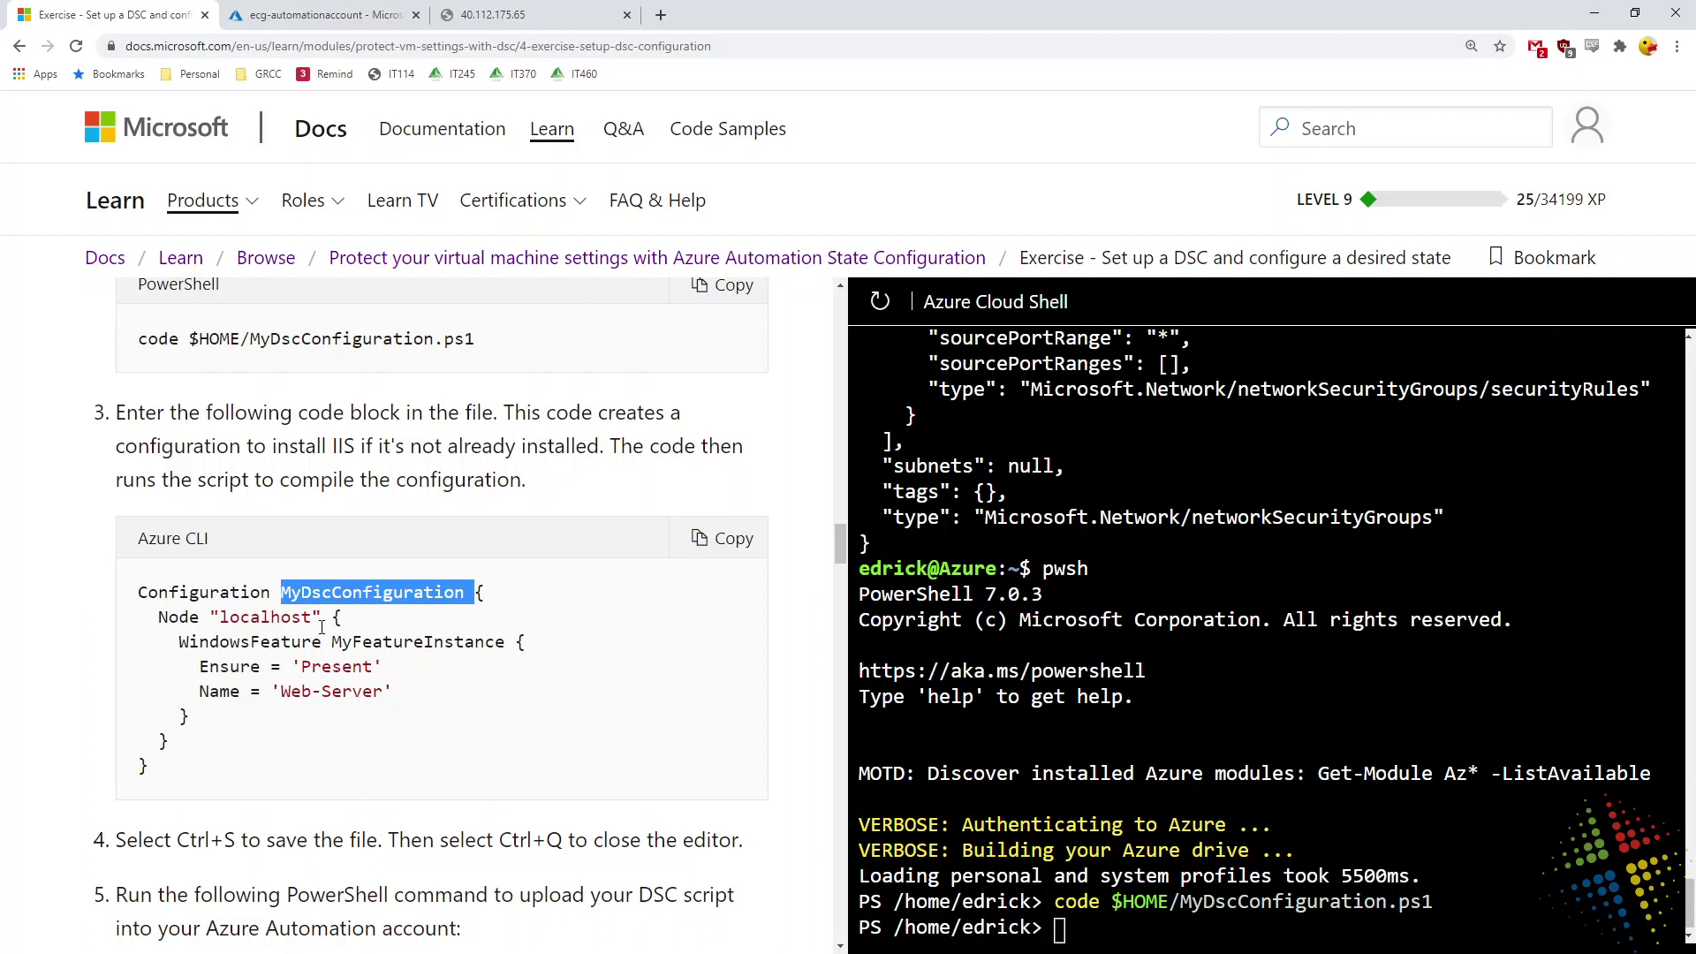
pyautogui.moveTo(322, 620); pyautogui.dragTo(212, 618)
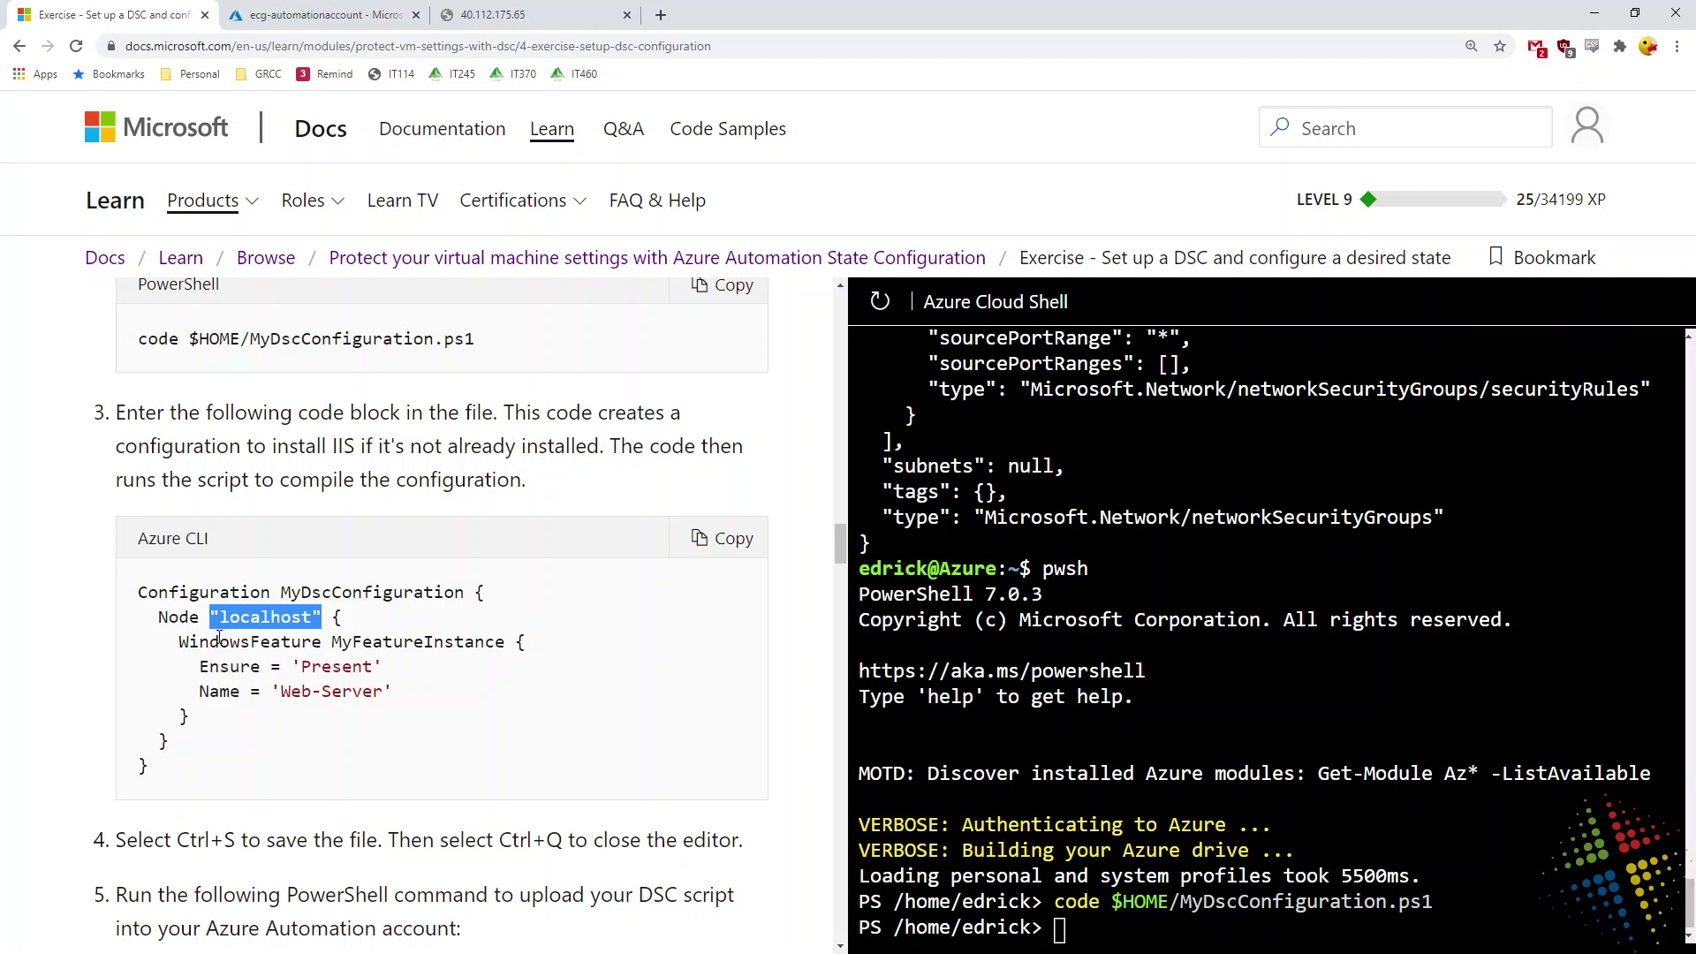
pyautogui.doubleClick(224, 644)
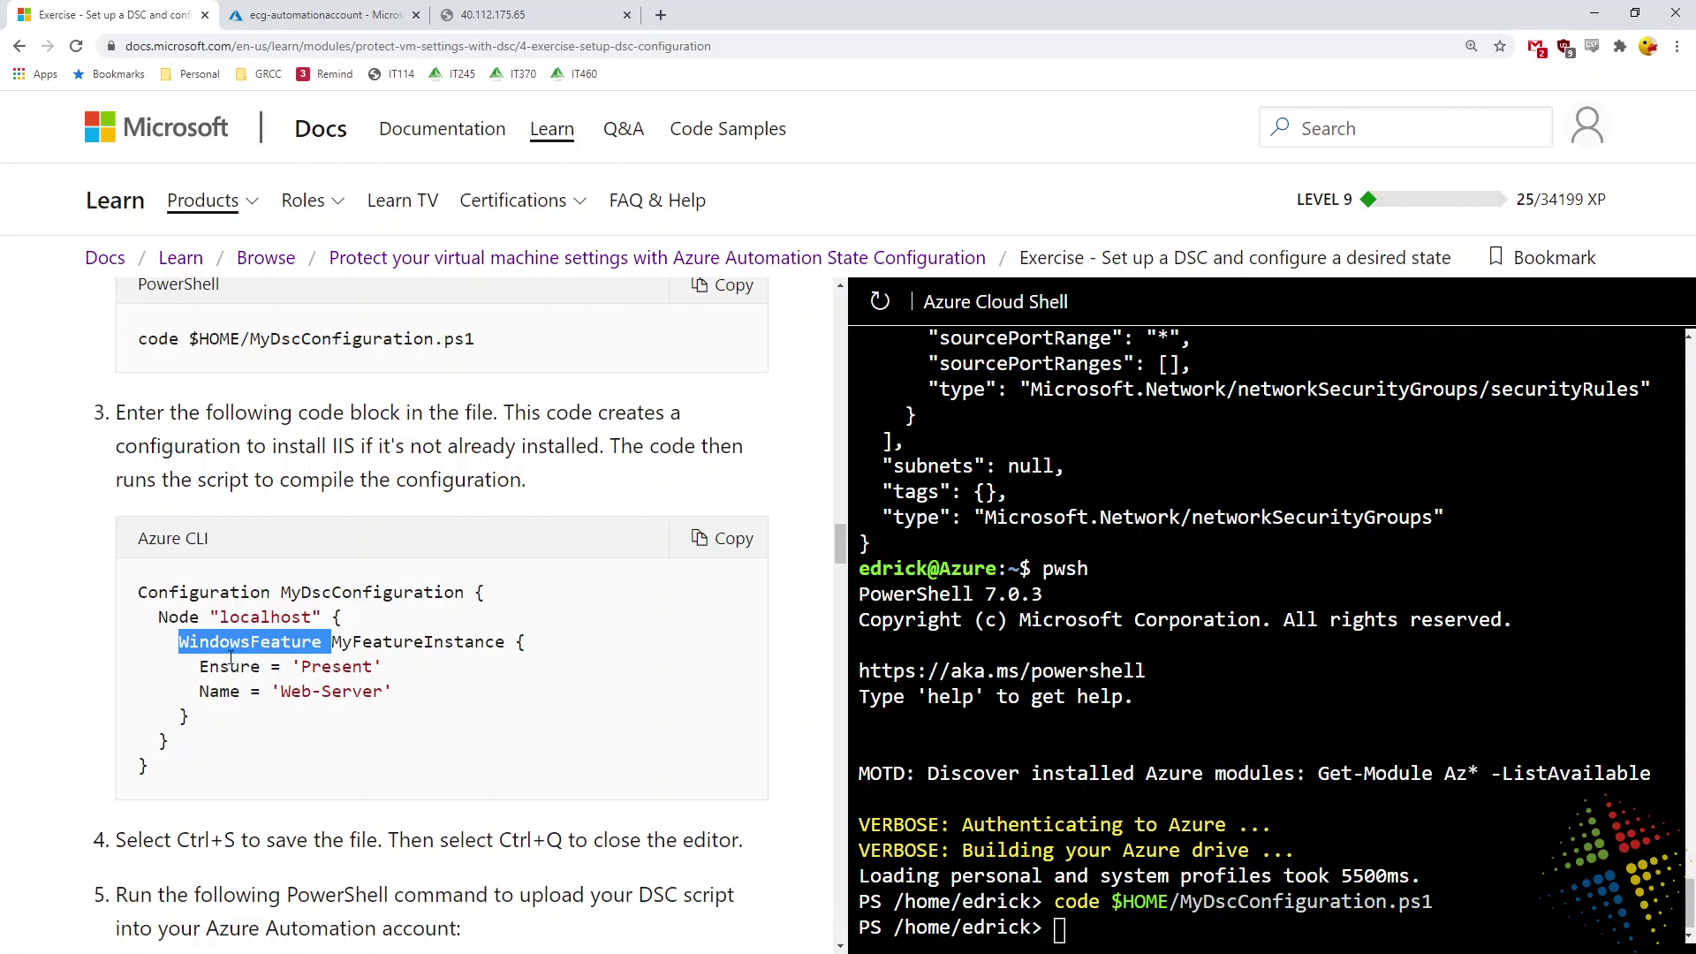
pyautogui.moveTo(383, 694); pyautogui.dragTo(283, 692)
pyautogui.doubleClick(340, 664)
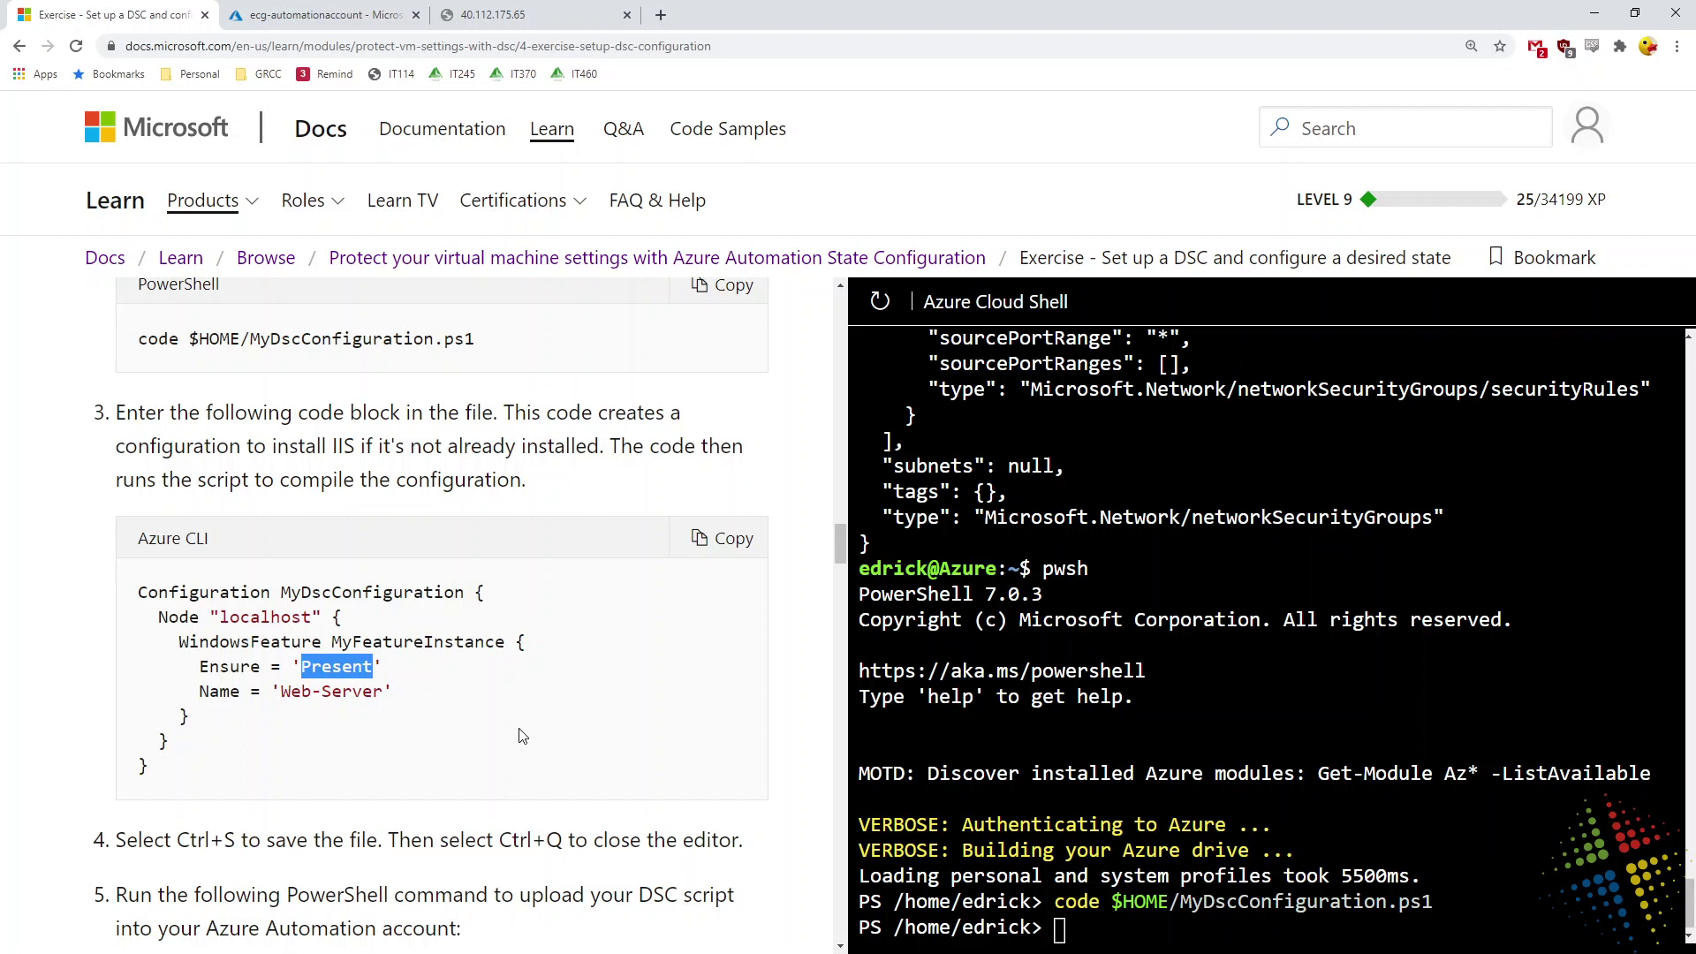
# Step: Find the exercise's instruction for uploading the DSC script and copy its Import-AzureRmAutomationDscConfiguration command
pyautogui.scroll(-5, 522, 736)
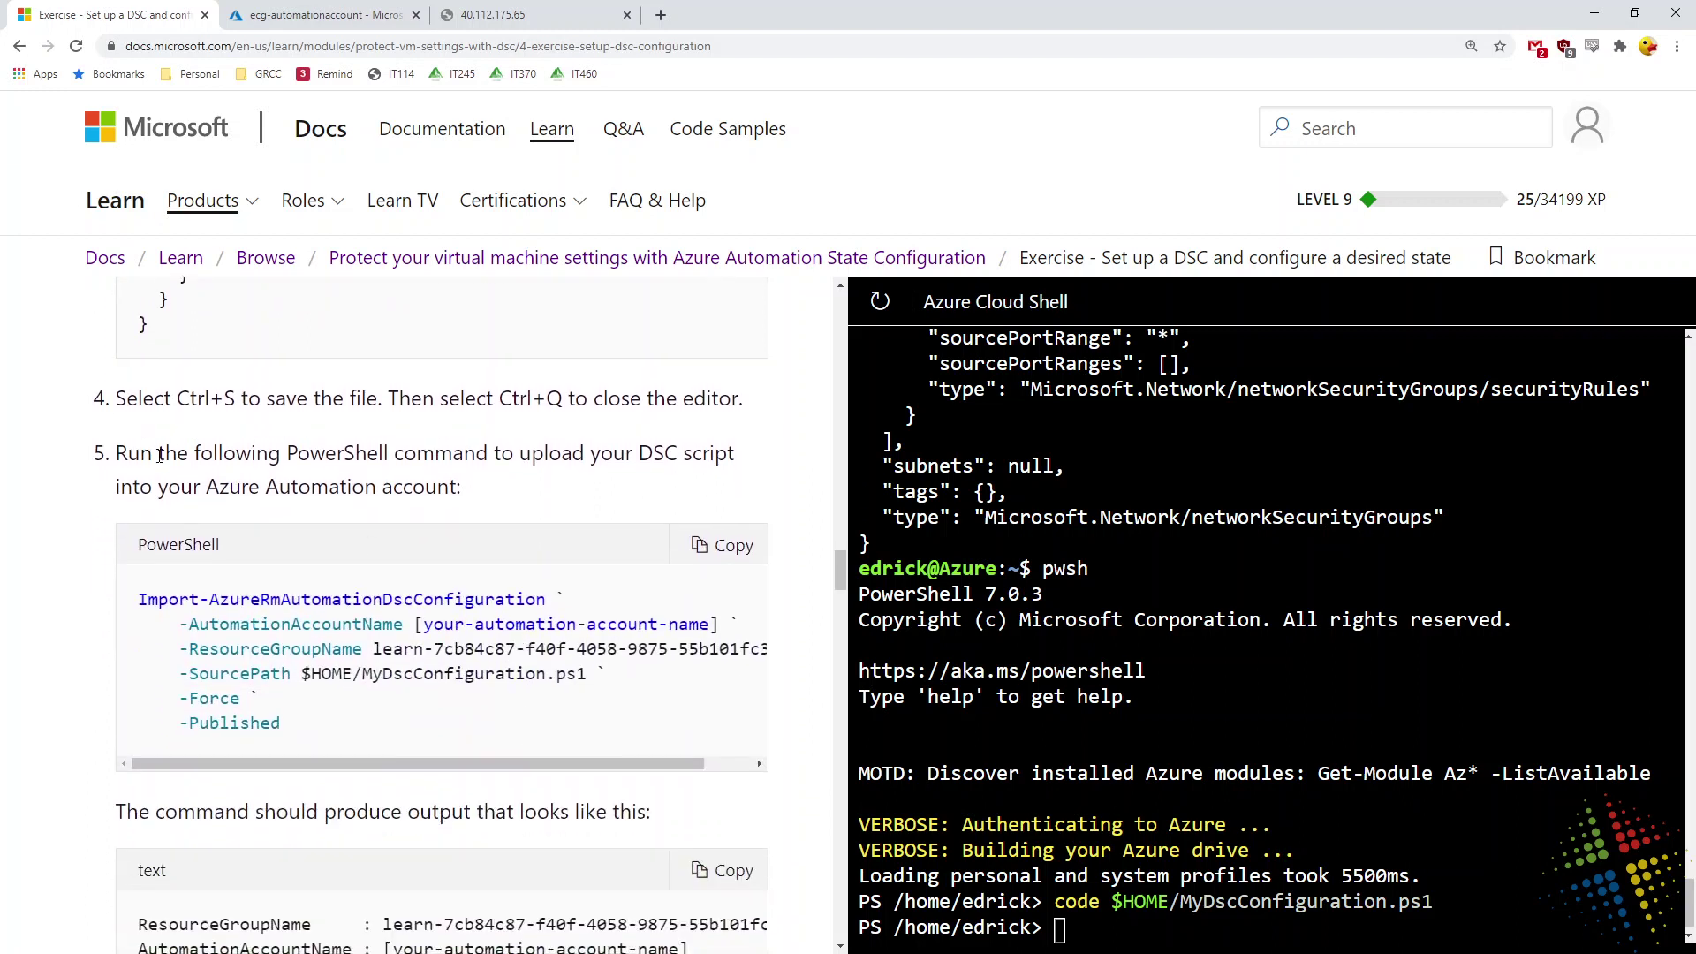
pyautogui.moveTo(157, 454); pyautogui.dragTo(621, 480)
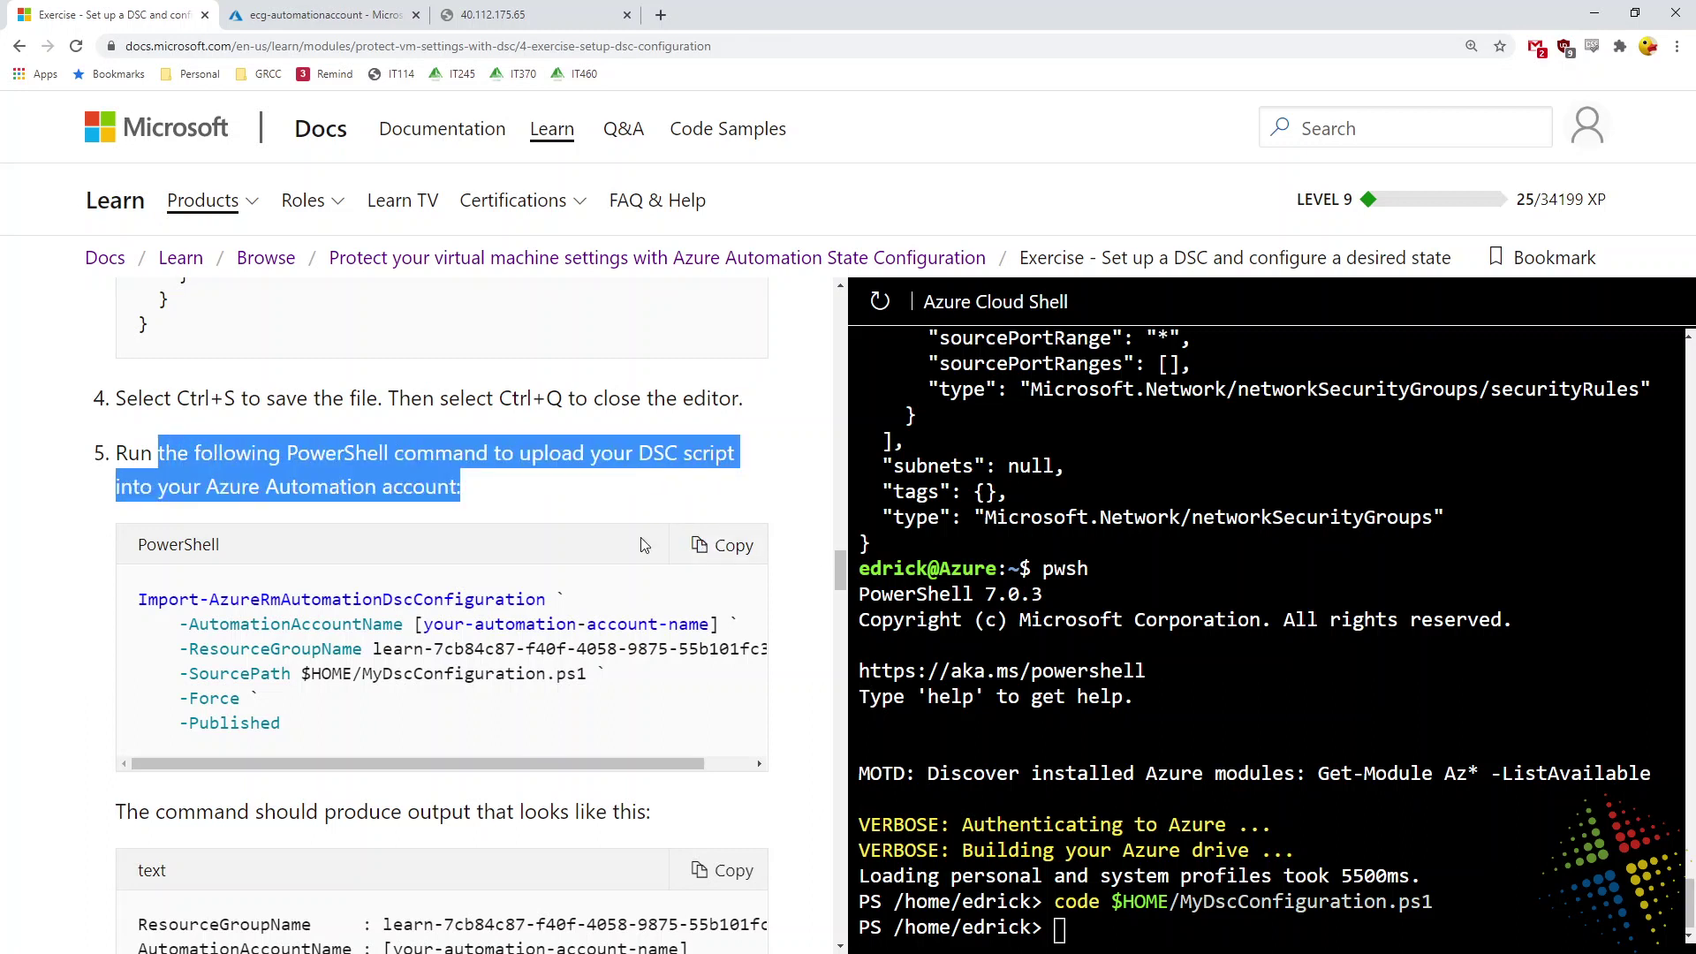
pyautogui.click(744, 554)
# Step: Try to run the copied upload command in Cloud Shell with its placeholder account name, and advance the prompt past the old output
pyautogui.rightClick(1251, 643)
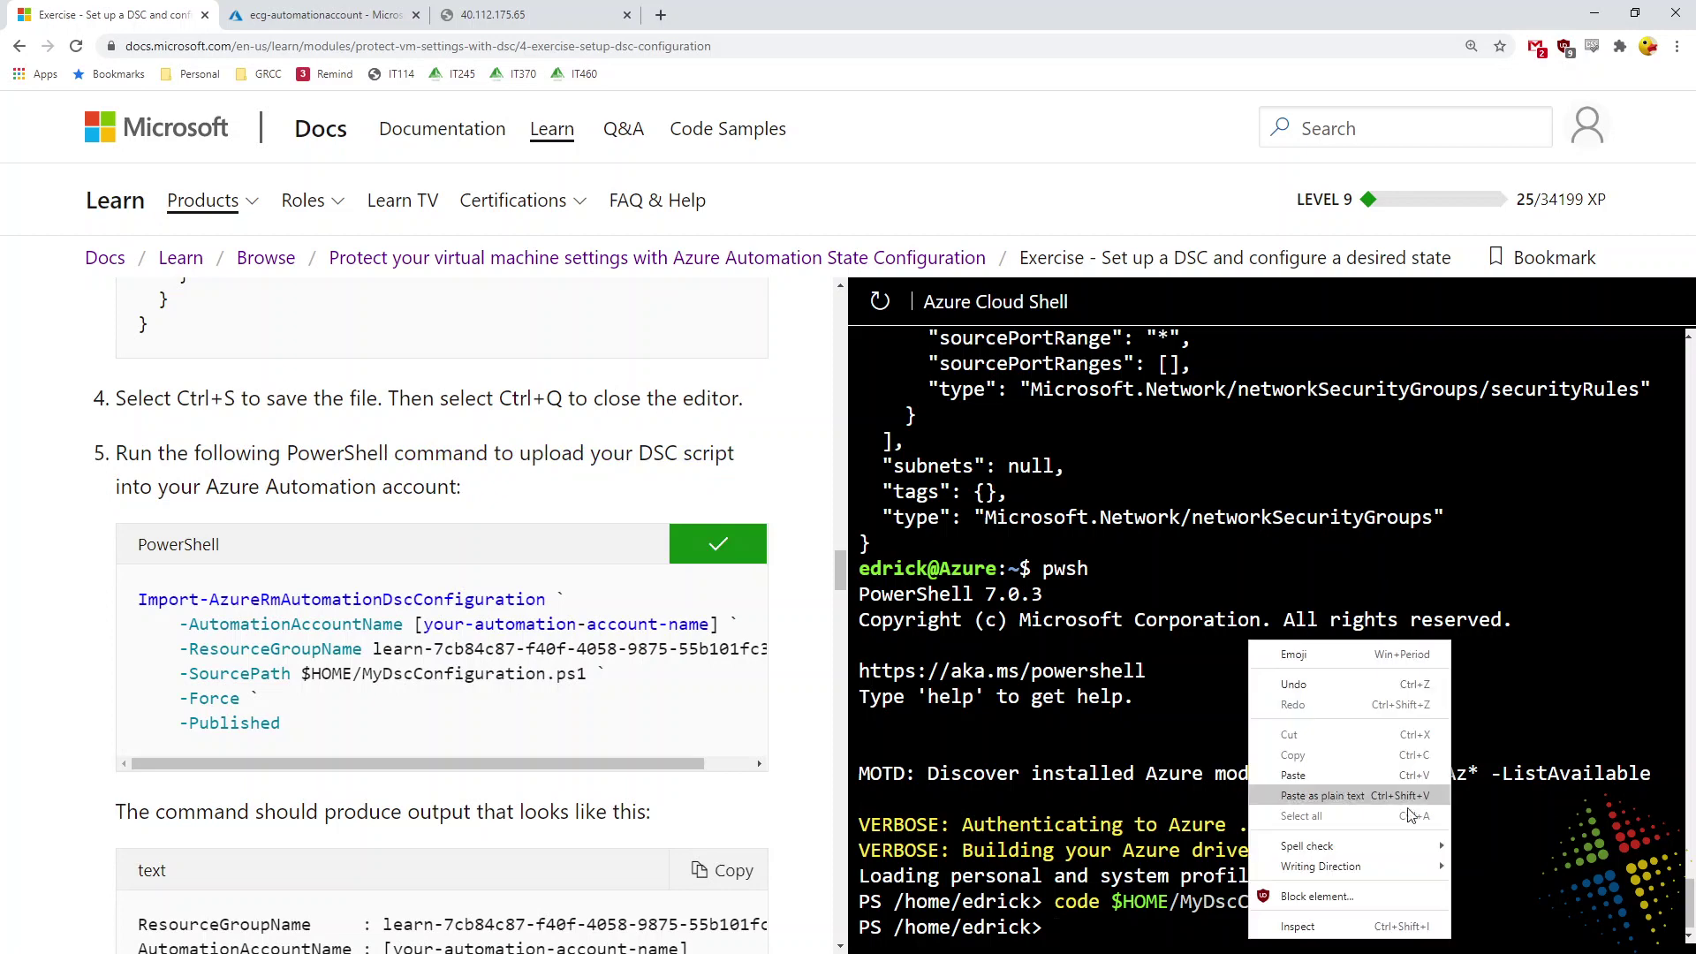
pyautogui.click(1272, 799)
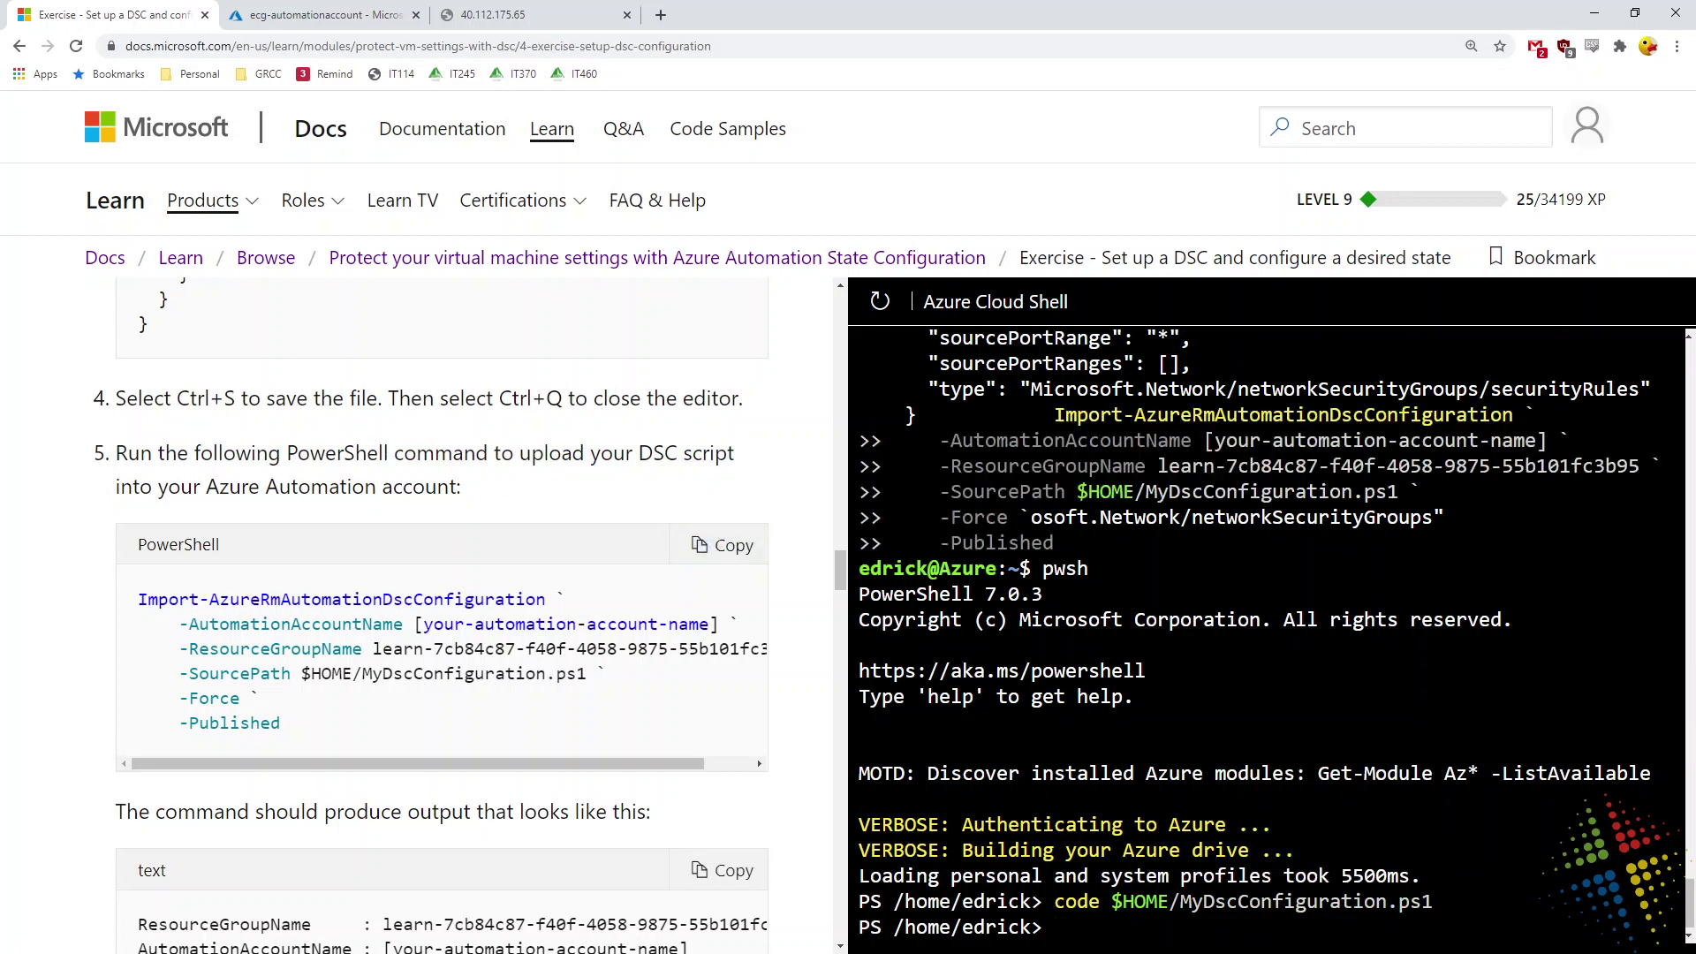
pyautogui.press('Return')
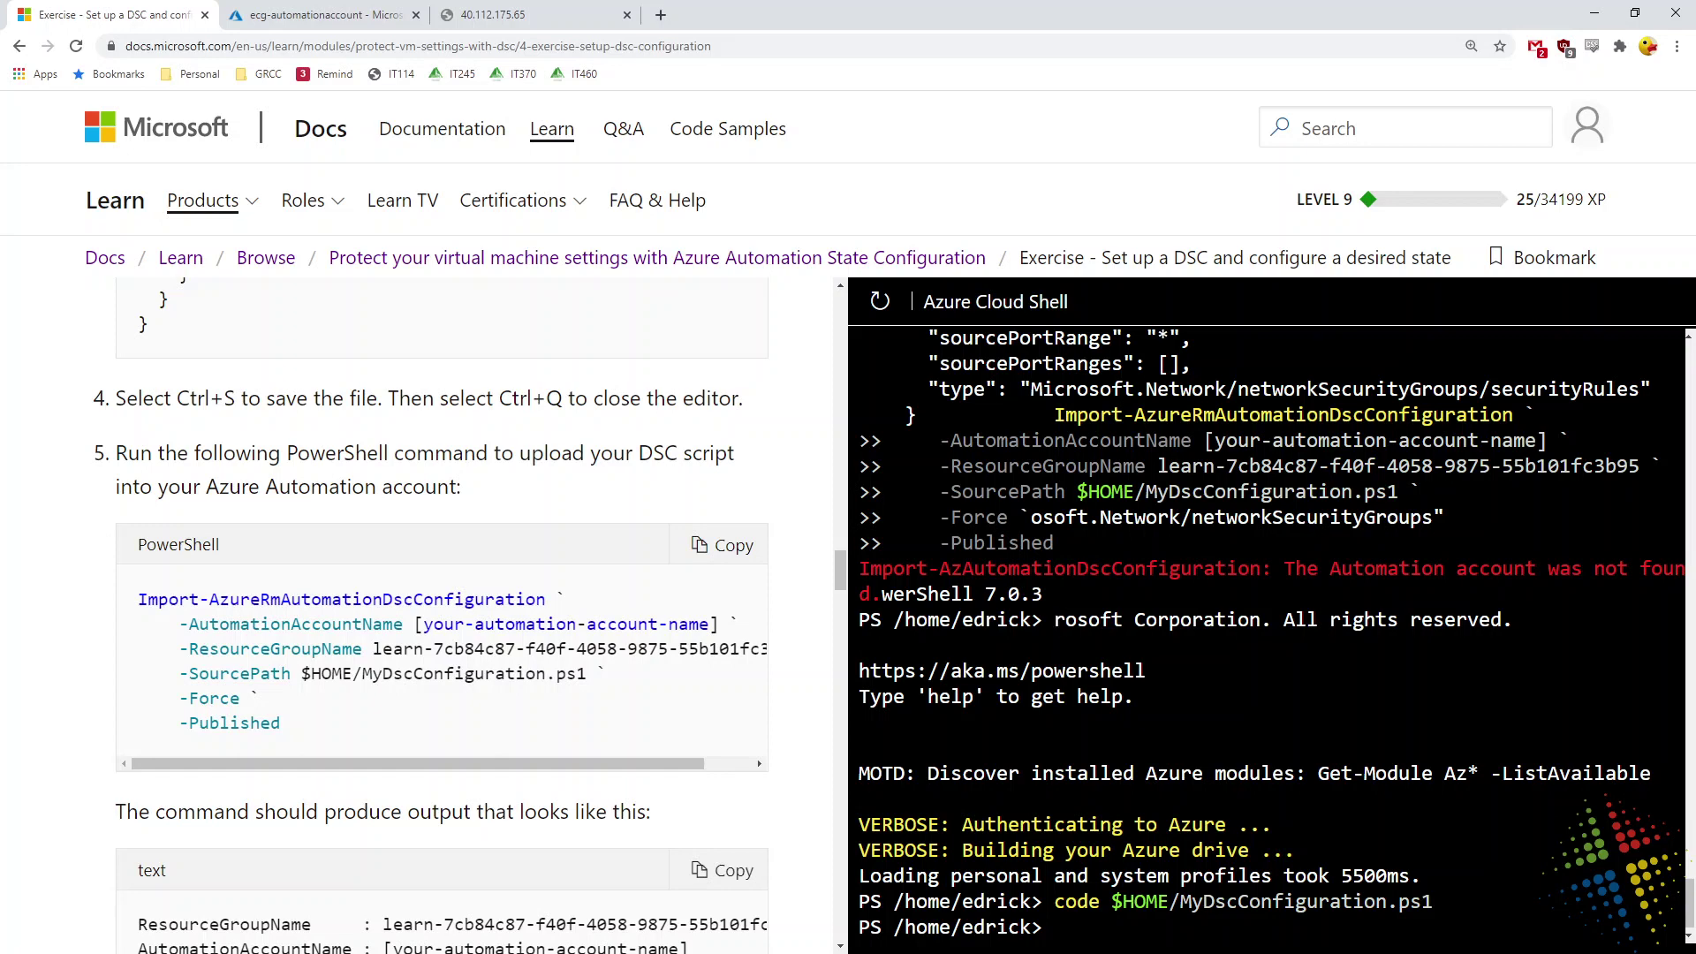
pyautogui.press('Return')
pyautogui.press('Return')
pyautogui.press('Return')
pyautogui.press('Return')
pyautogui.press('Return')
pyautogui.press('Return')
pyautogui.press('Return')
pyautogui.press('Return')
pyautogui.press('Return')
pyautogui.press('Return')
pyautogui.press('Return')
pyautogui.press('Return')
pyautogui.press('Return')
pyautogui.press('Return')
pyautogui.press('Return')
pyautogui.press('Return')
pyautogui.press('Return')
pyautogui.press('Return')
pyautogui.press('Return')
pyautogui.press('Return')
pyautogui.press('Return')
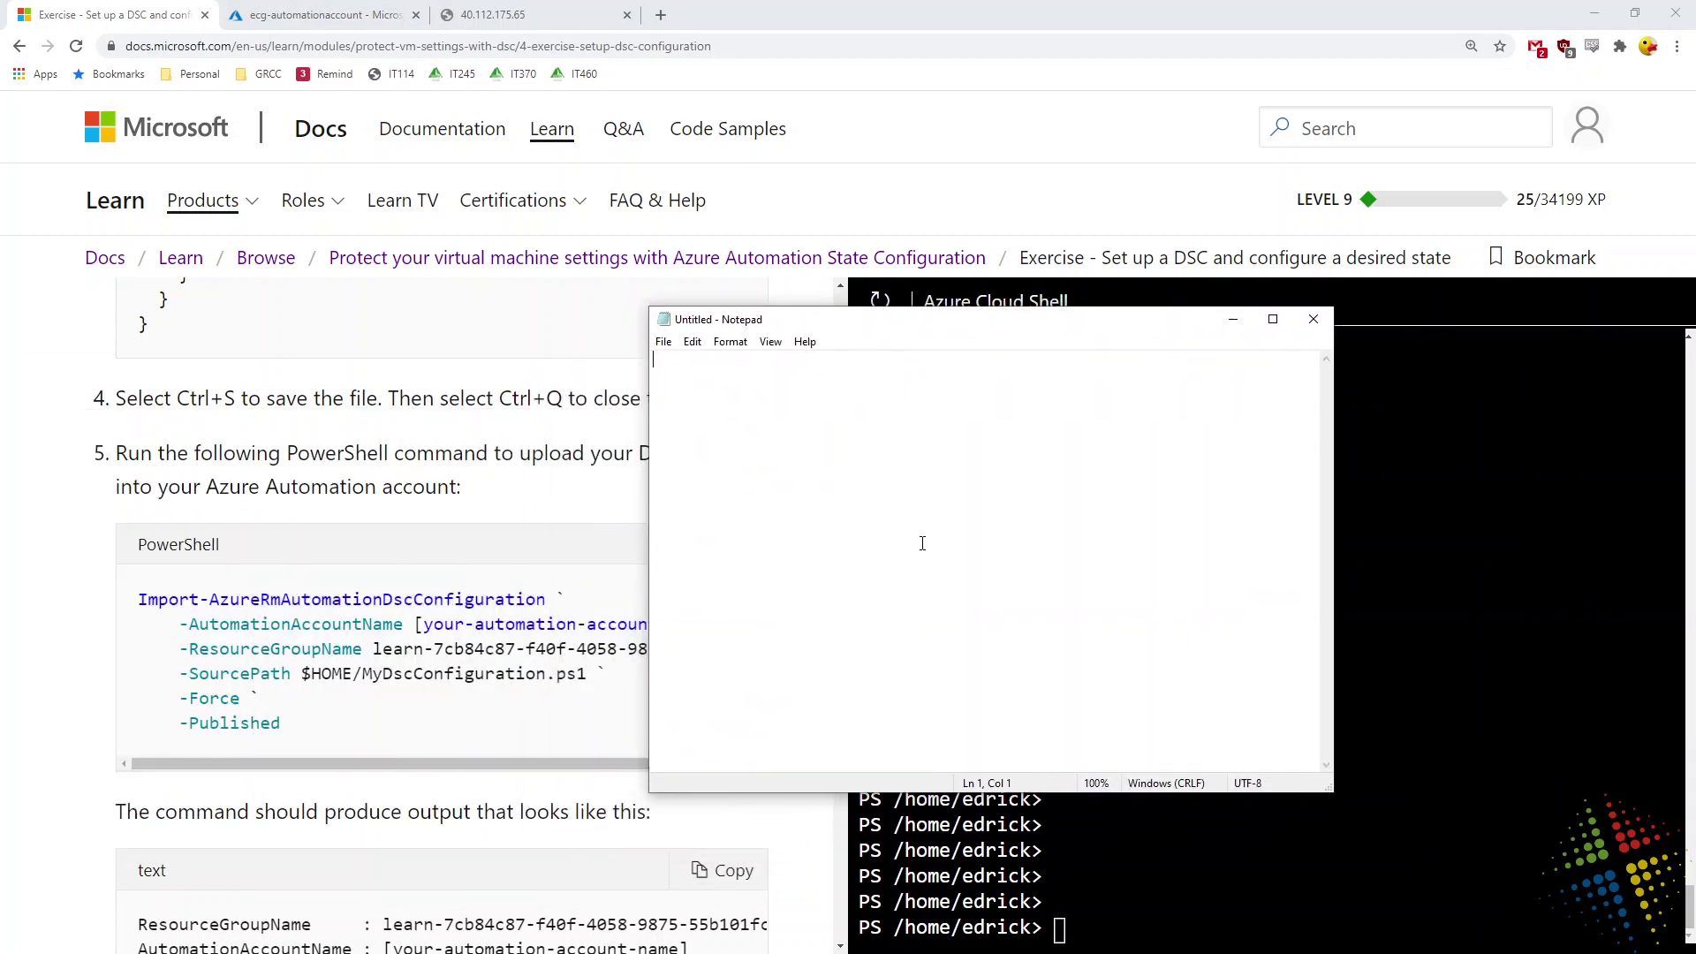
# Step: Paste the upload command into Notepad, replace the account placeholder with ecg-automationaccount, and select the whole command for copying
pyautogui.hotkey('ctrl', 'v')
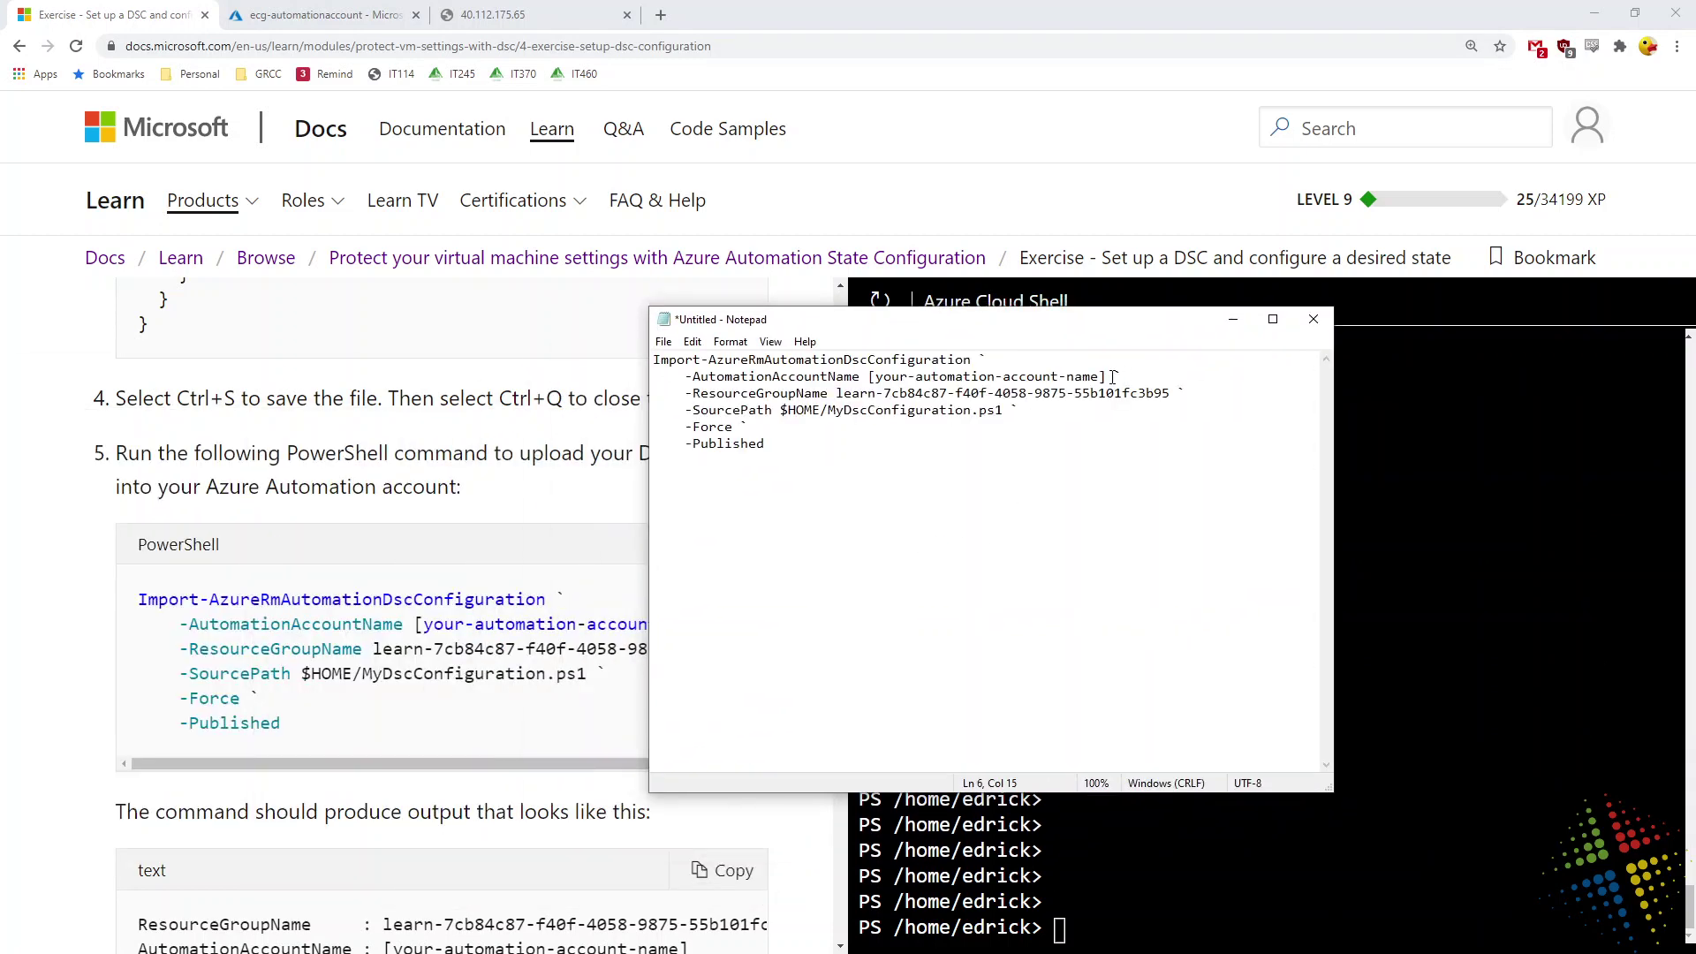
pyautogui.moveTo(1110, 376); pyautogui.dragTo(871, 376)
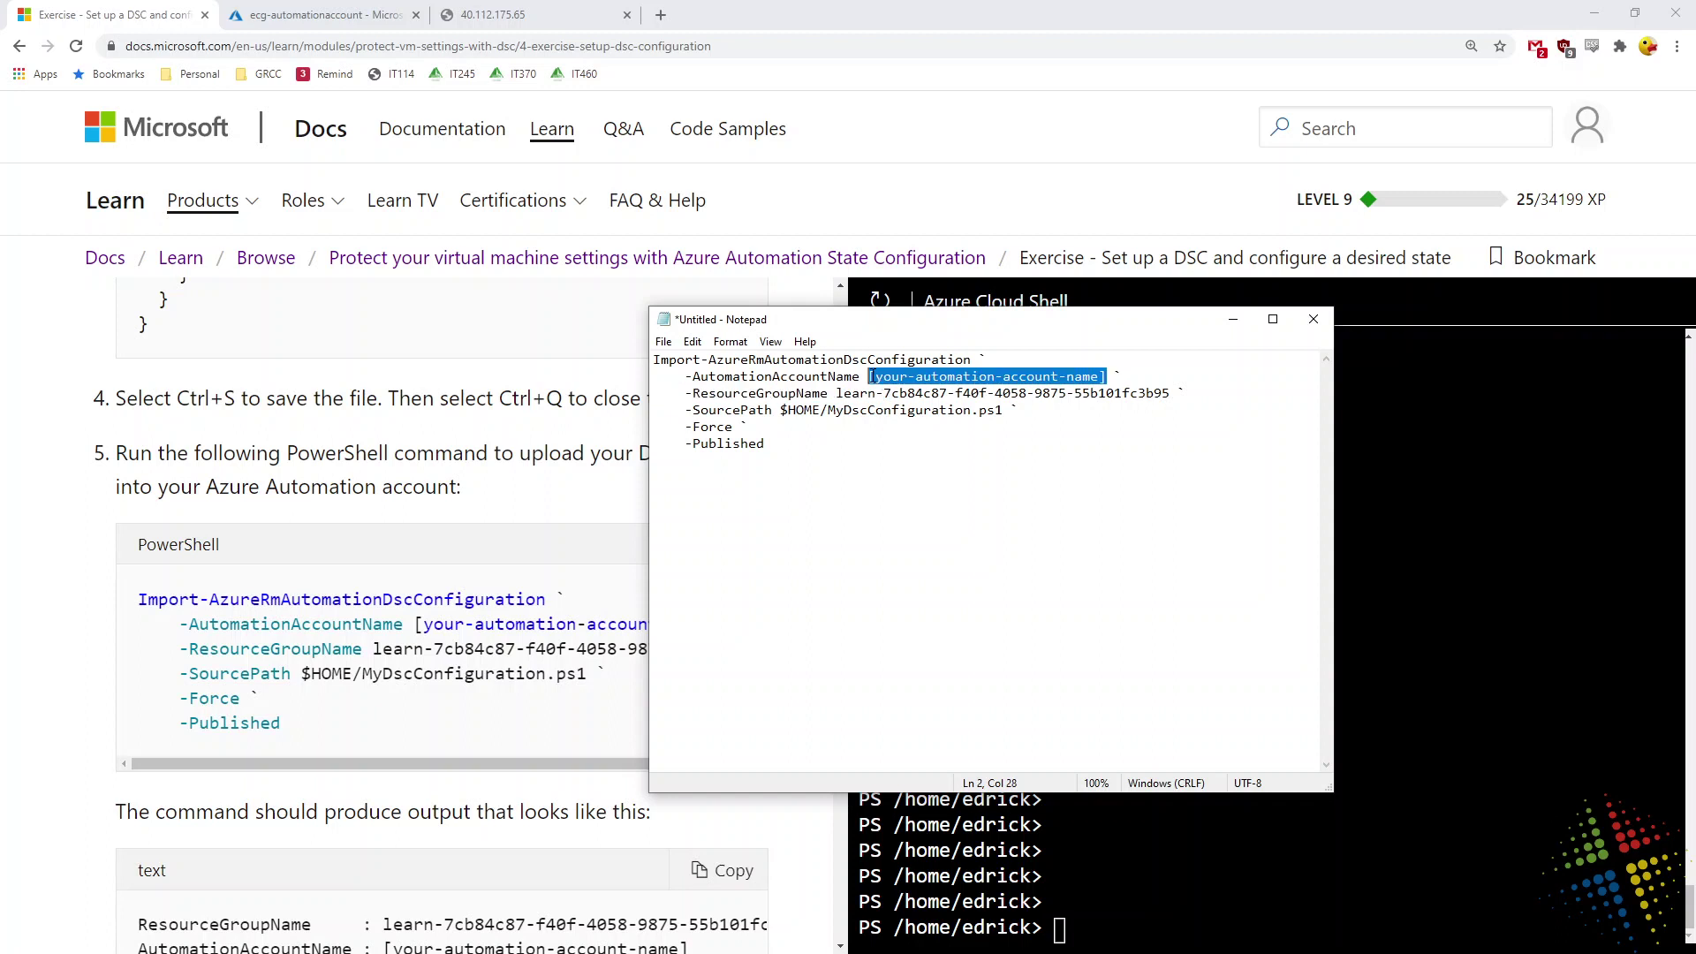
pyautogui.write('ecg-automat')
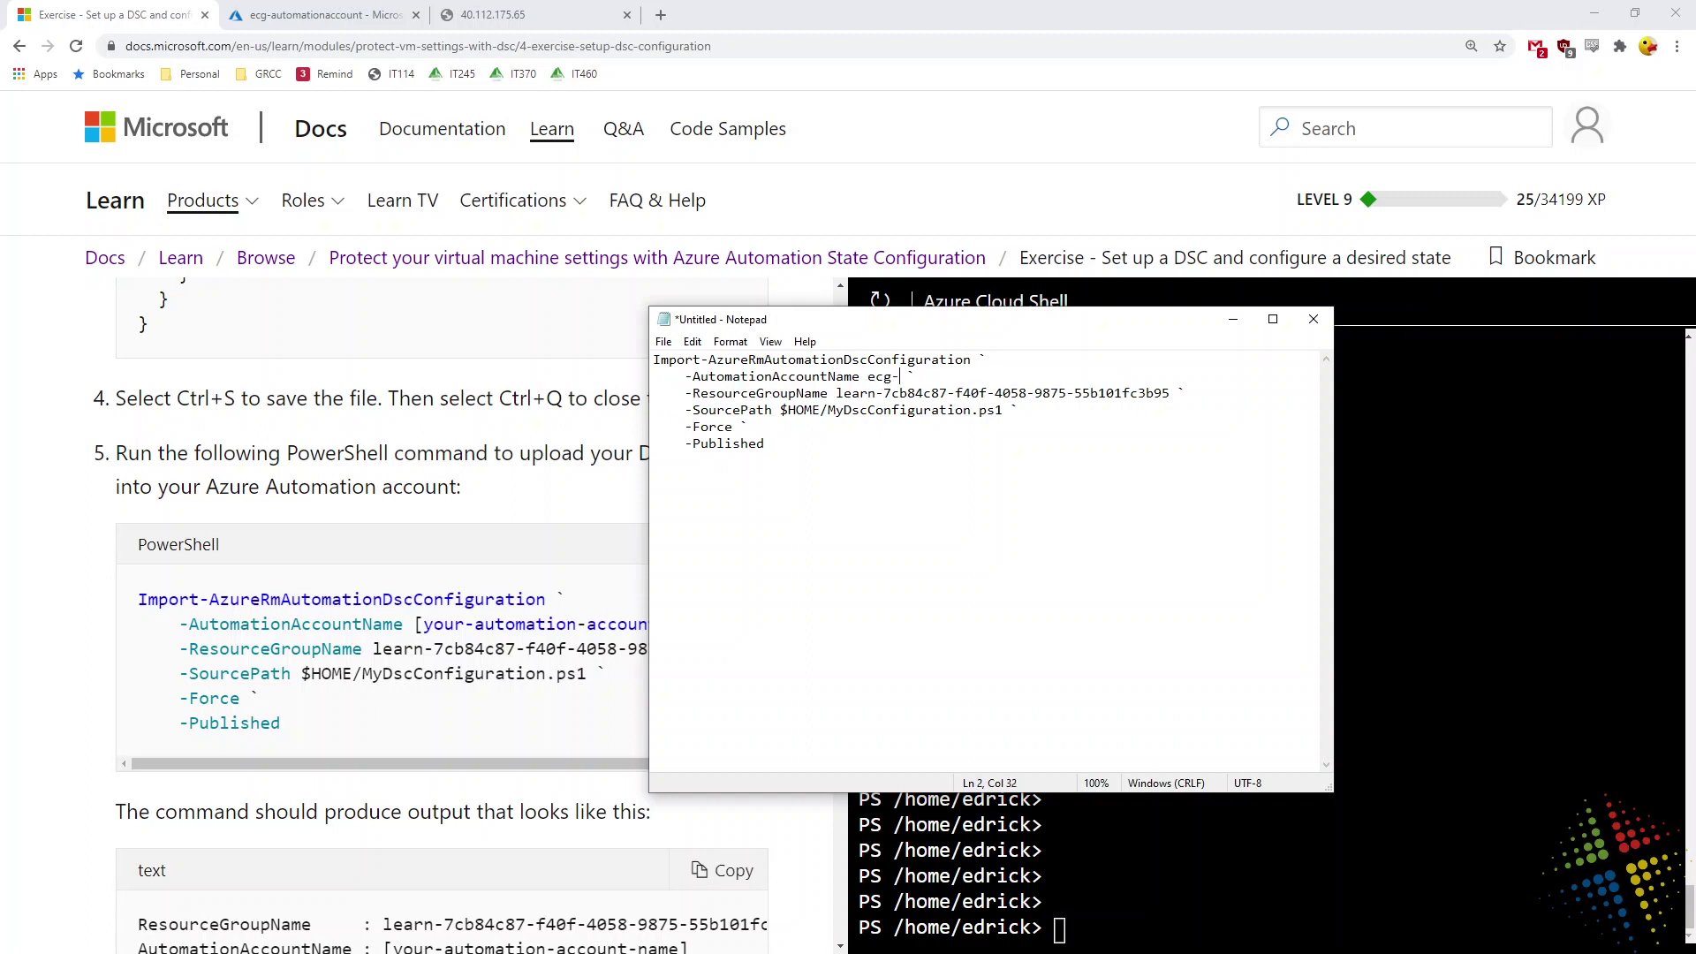
pyautogui.write('ionaccoutn')
pyautogui.press('BackSpace')
pyautogui.write('nt')
pyautogui.hotkey('ctrl', 'a')
# Step: Return to Cloud Shell and run the edited import command to publish MyDscConfiguration.ps1 to ecg-automationaccount
pyautogui.click(1186, 9)
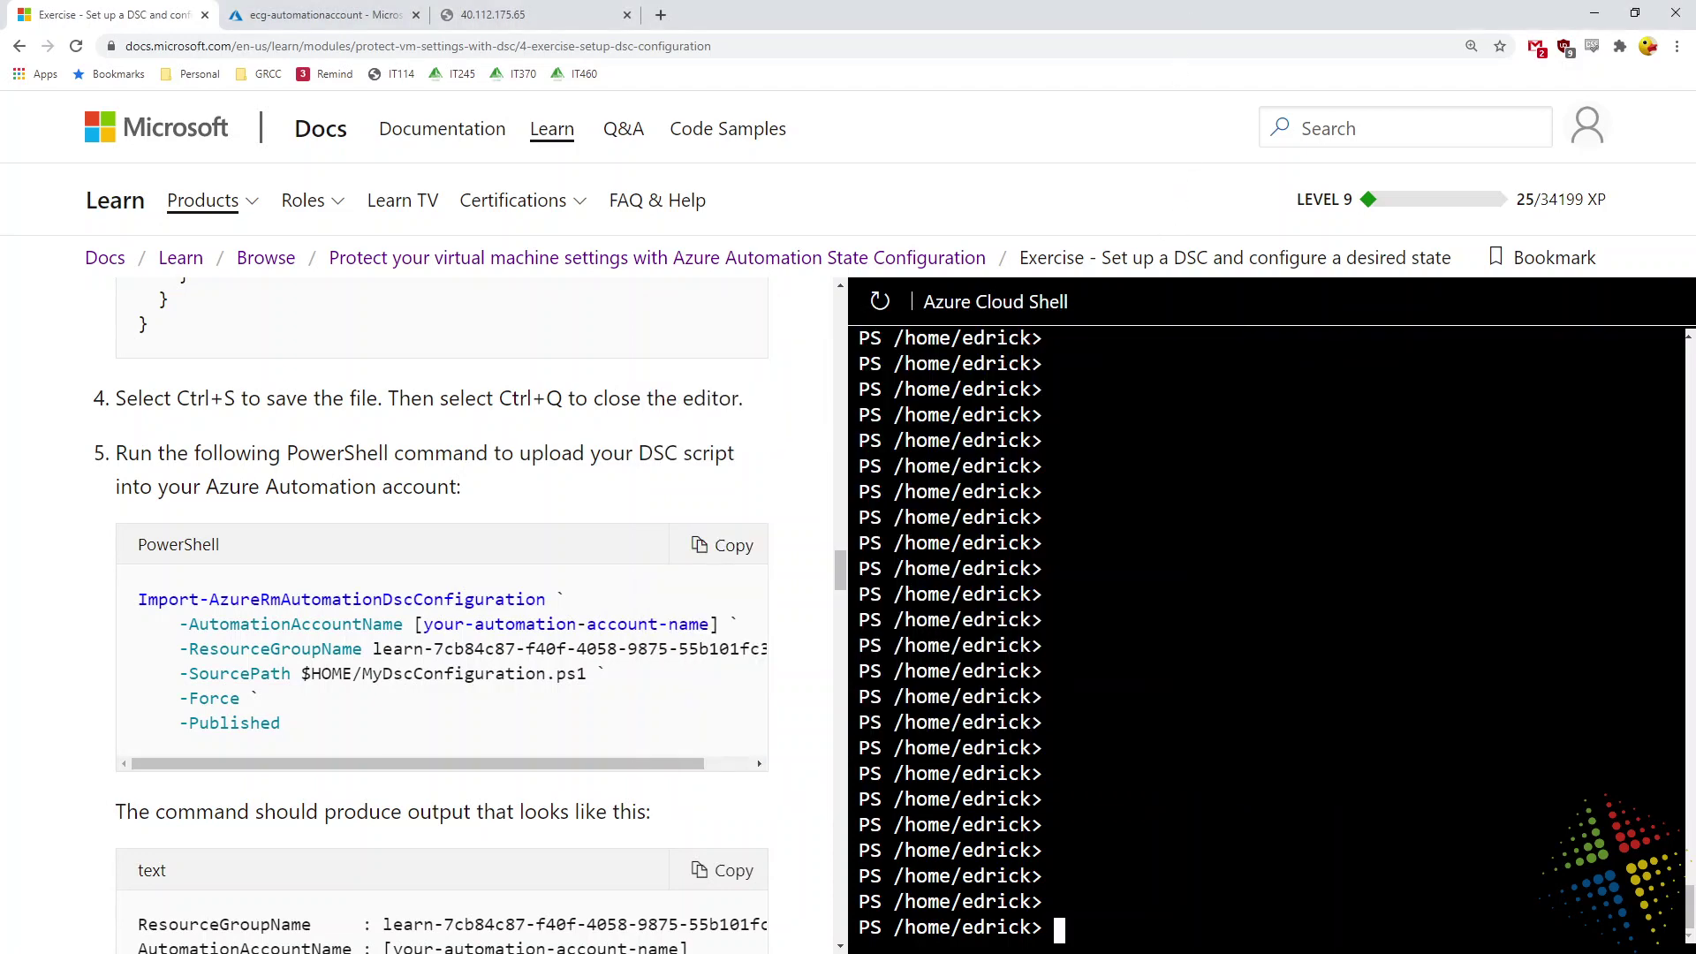
pyautogui.rightClick(1251, 481)
pyautogui.click(1254, 654)
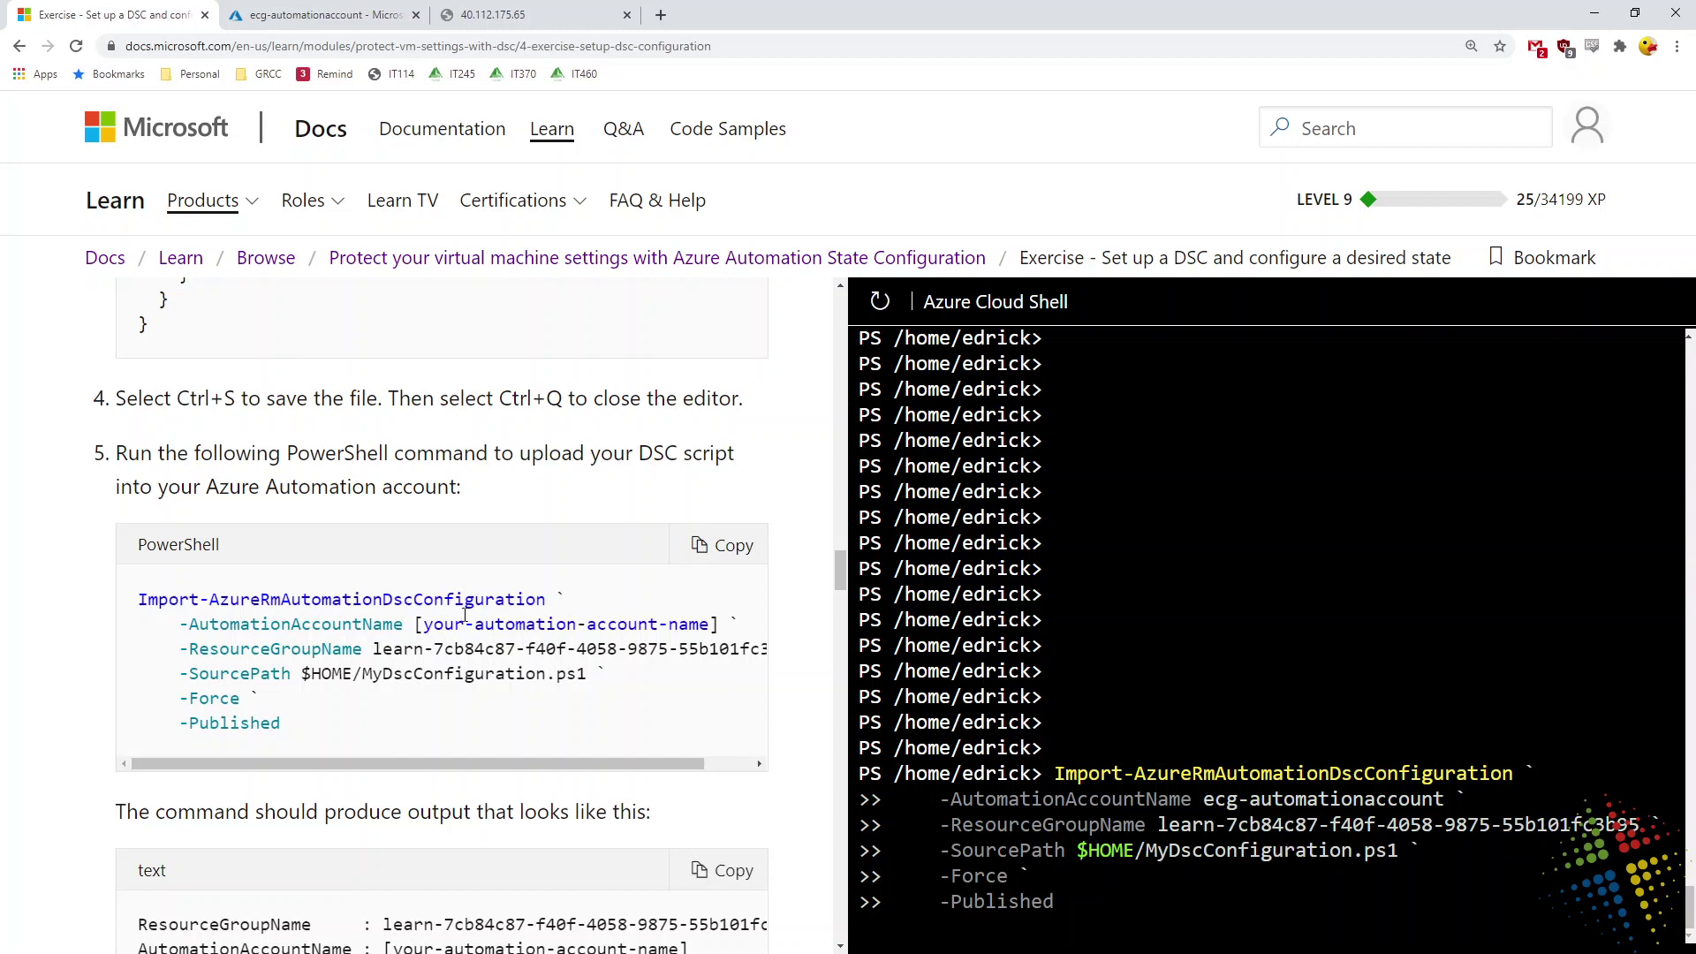
# Step: Review the import command's cmdlet name and parameters, and read the exercise's sections on adding required modules and compiling the DSC script
pyautogui.moveTo(210, 599); pyautogui.dragTo(257, 598)
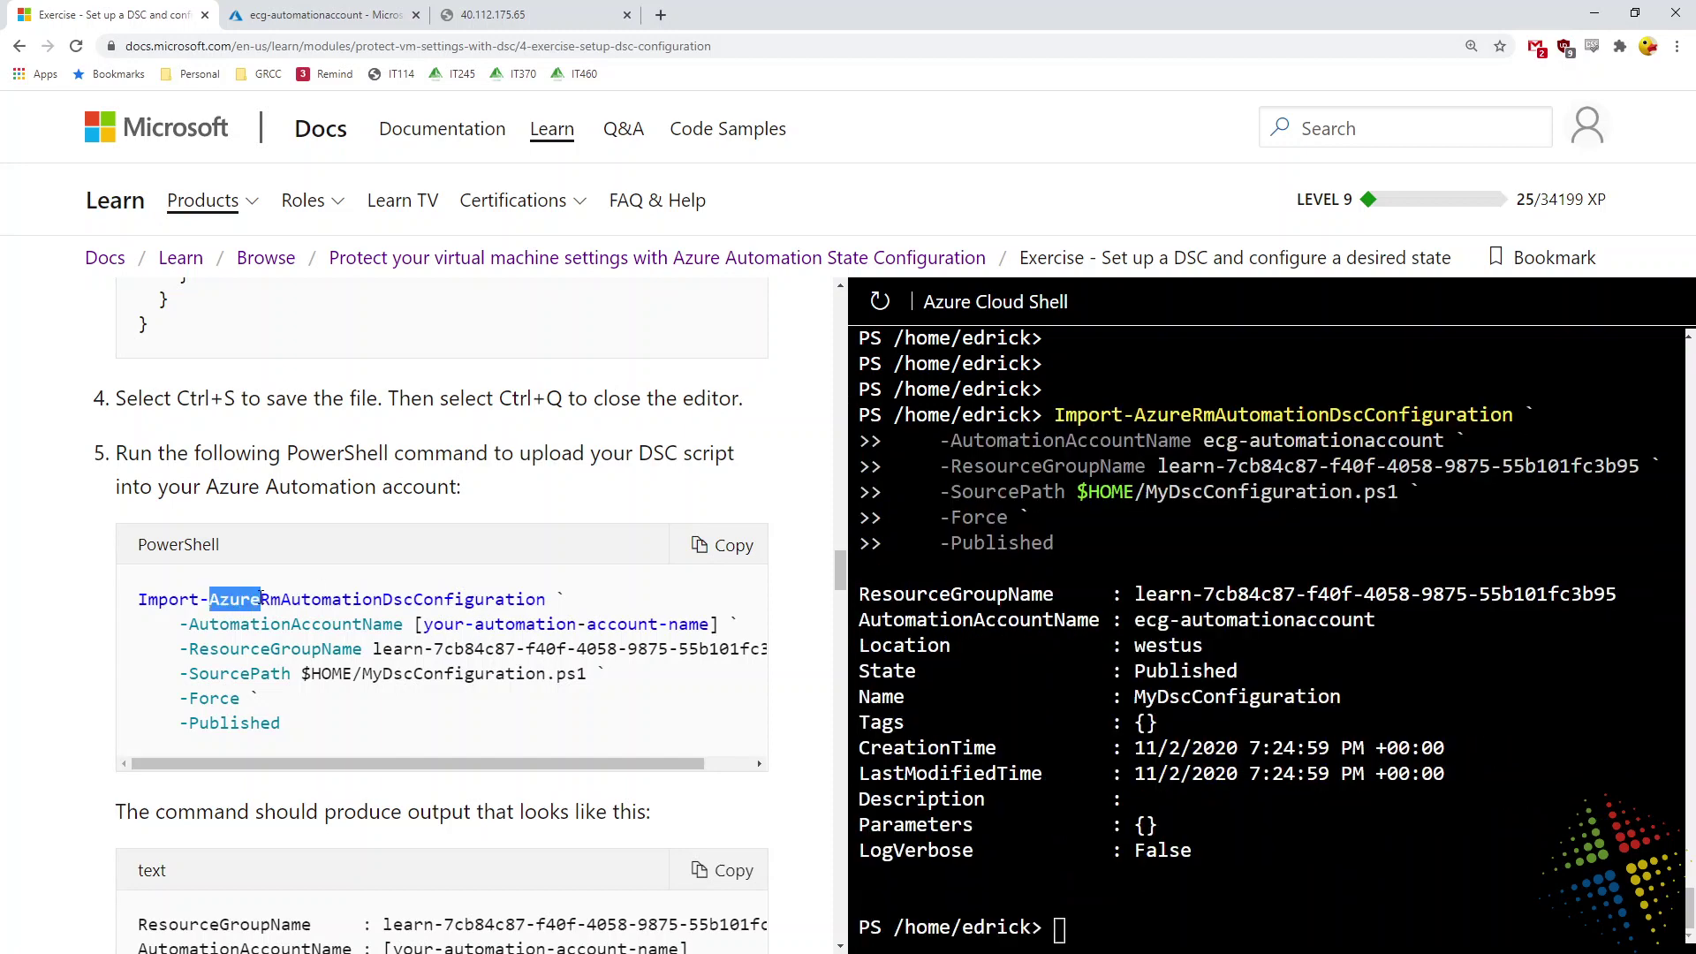
pyautogui.click(281, 599)
pyautogui.doubleClick(281, 599)
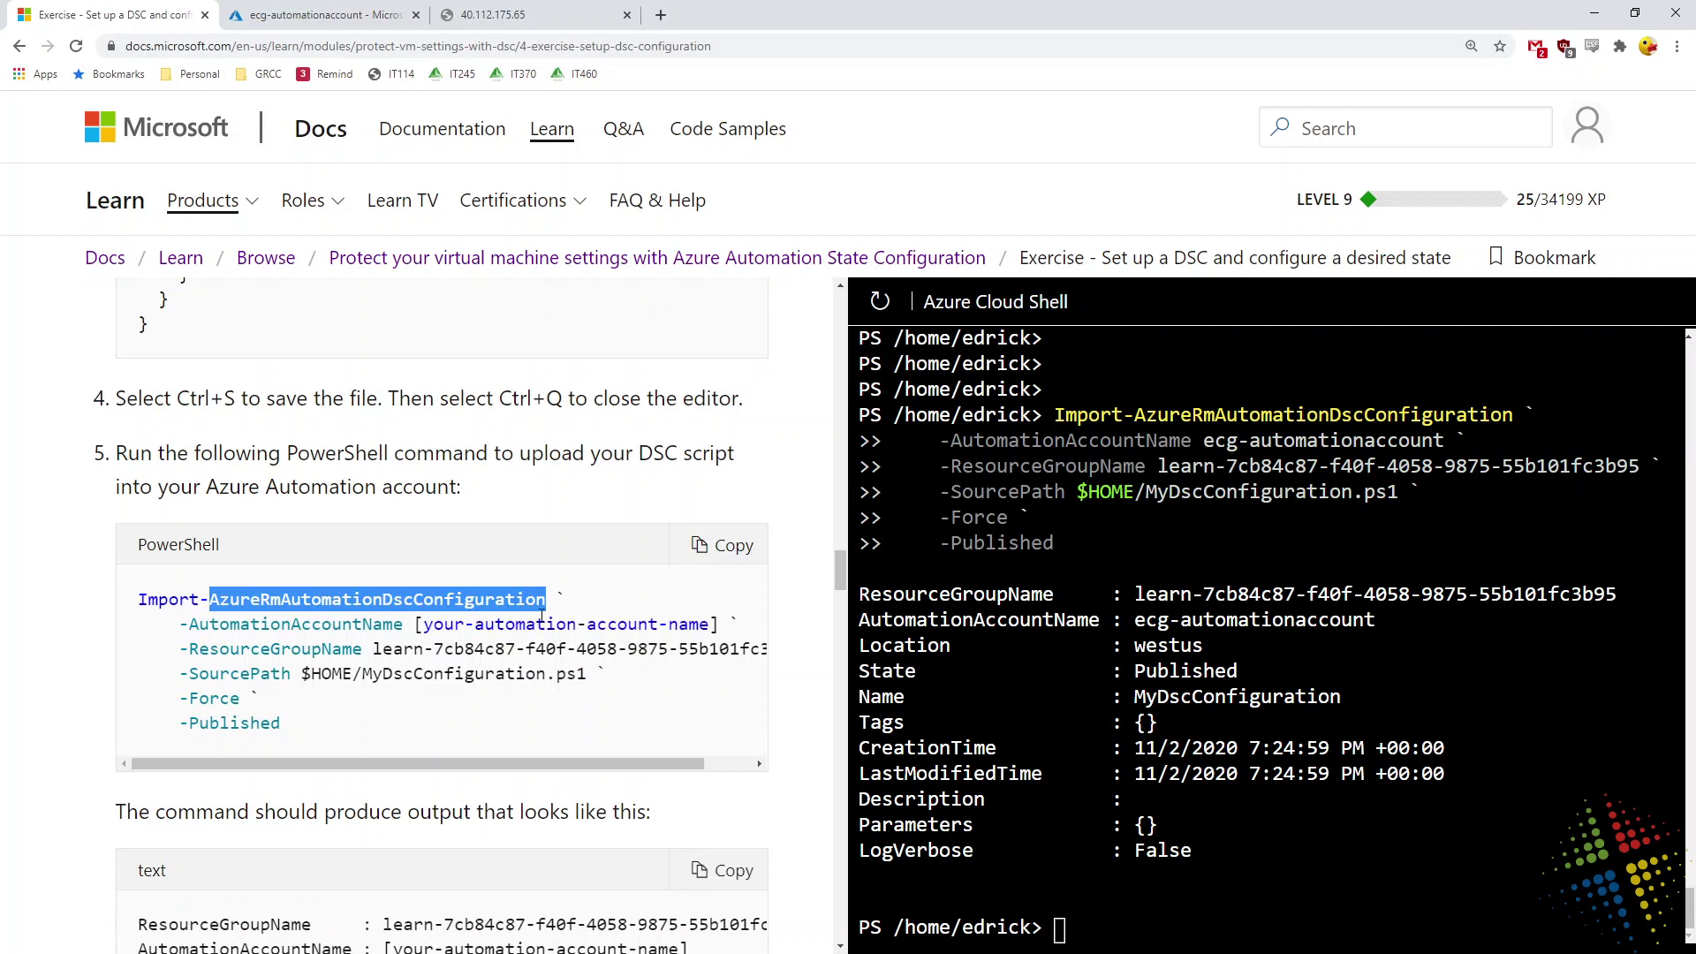
pyautogui.moveTo(544, 608); pyautogui.dragTo(287, 589)
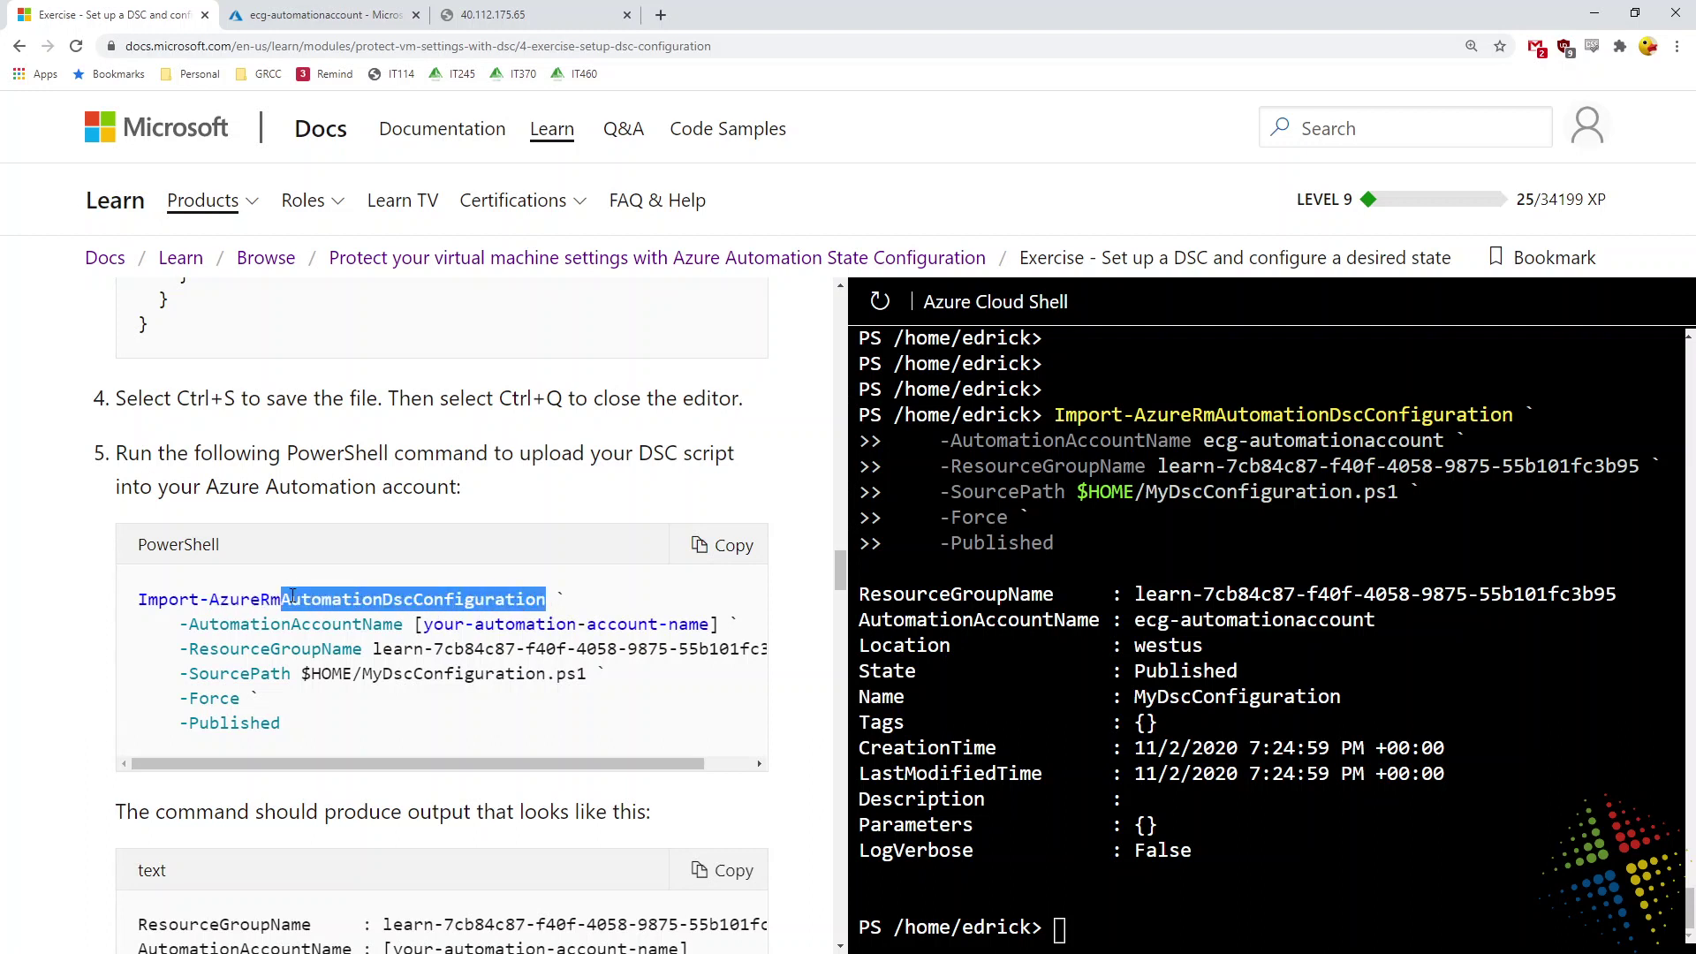
pyautogui.doubleClick(378, 625)
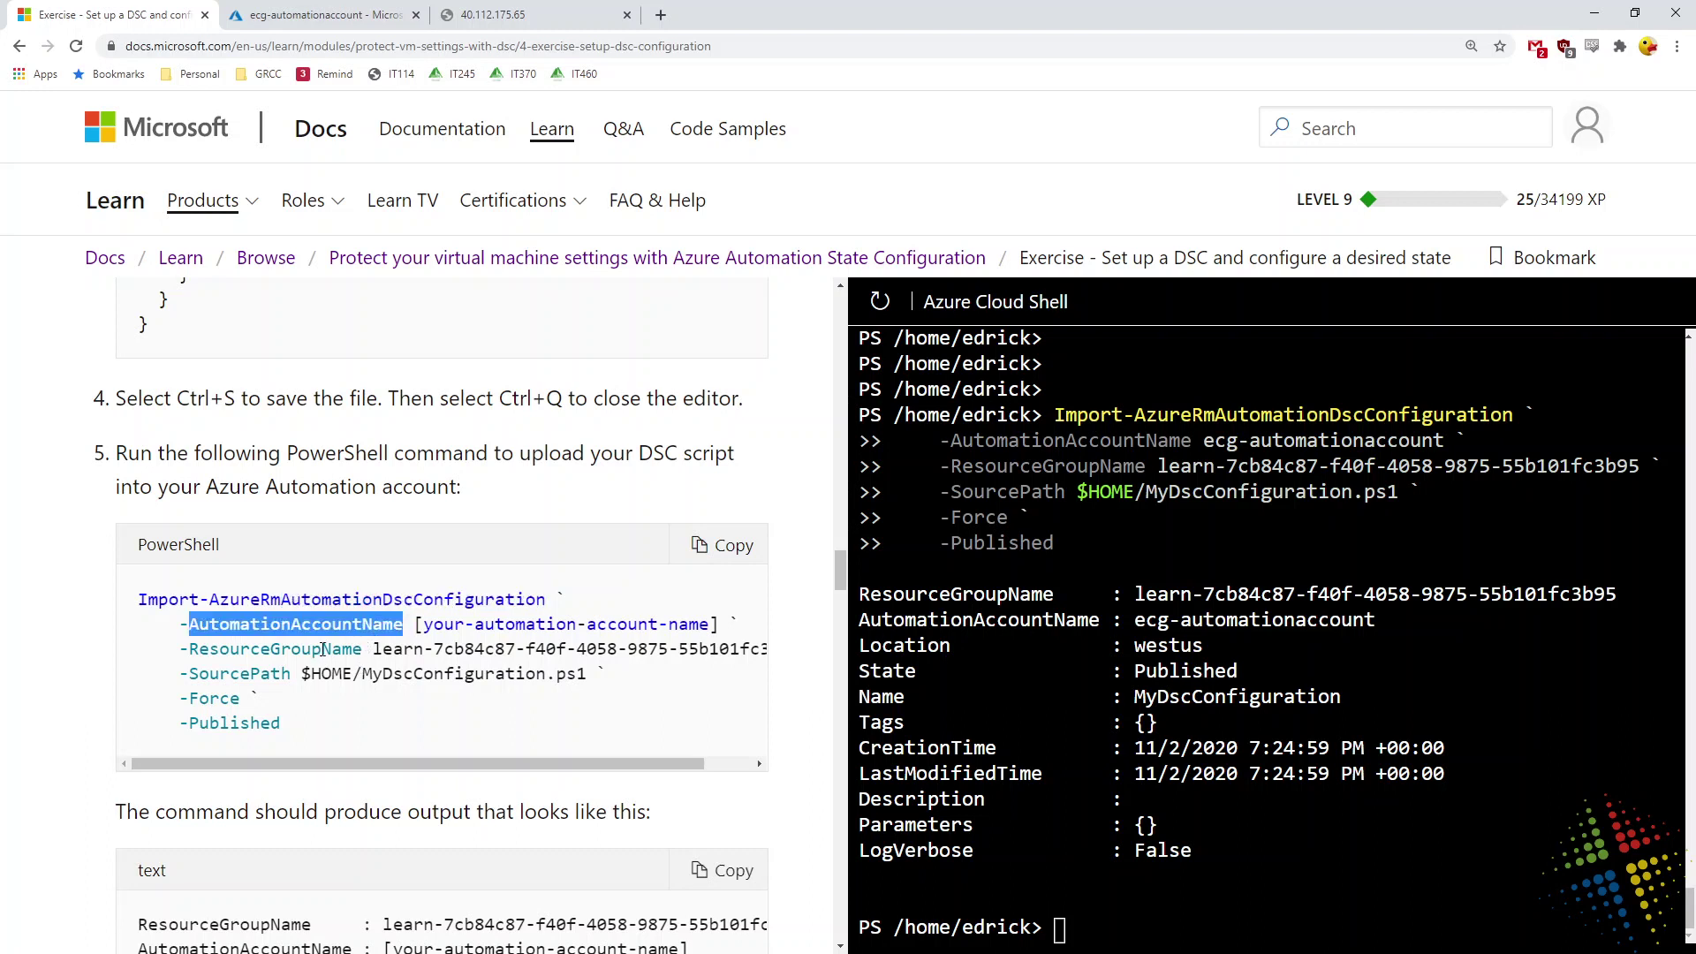
pyautogui.moveTo(607, 680); pyautogui.dragTo(345, 669)
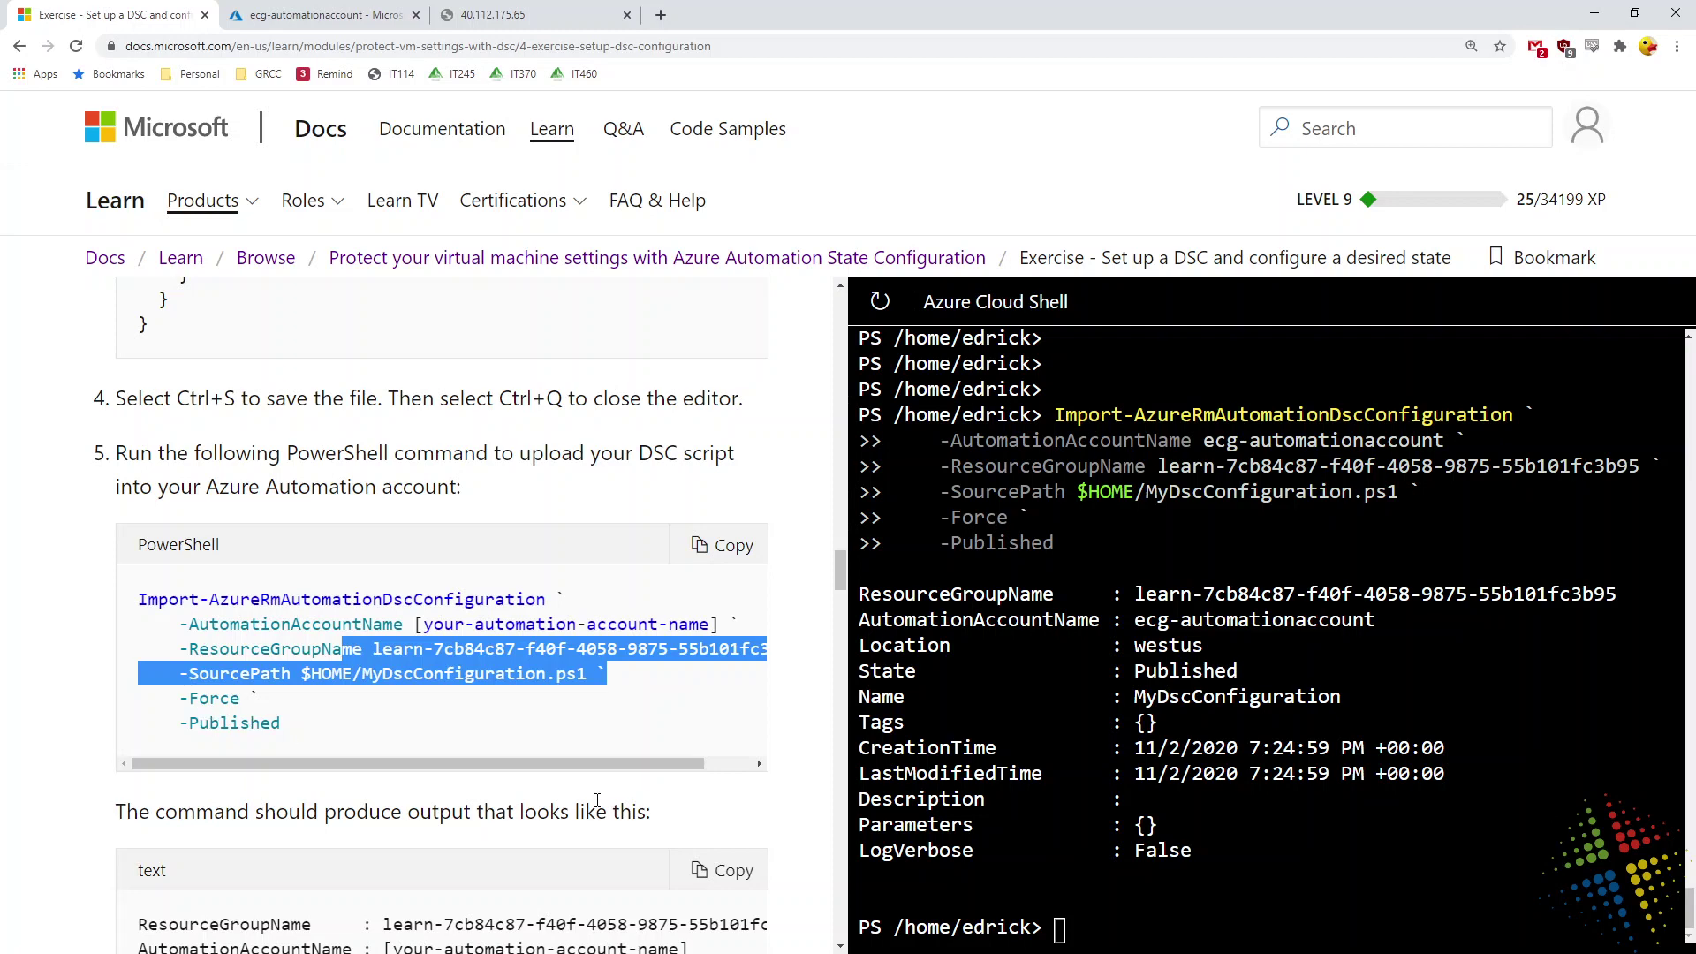
pyautogui.scroll(-12, 597, 800)
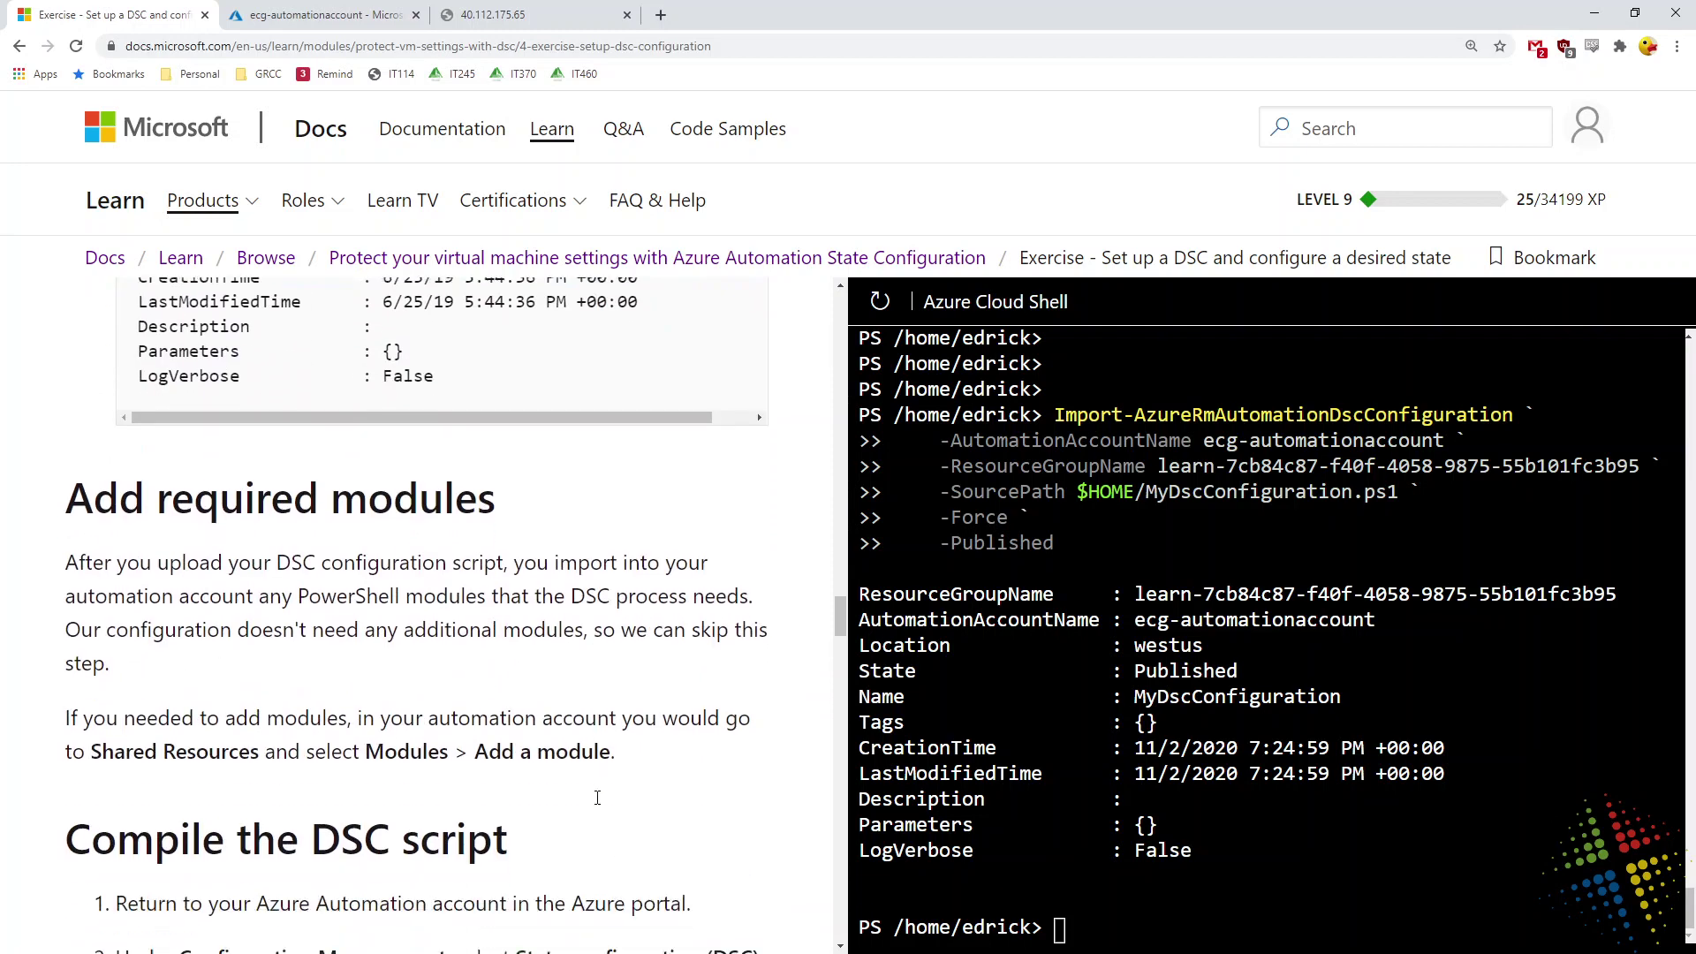
pyautogui.scroll(-1, 597, 798)
pyautogui.scroll(2, 597, 798)
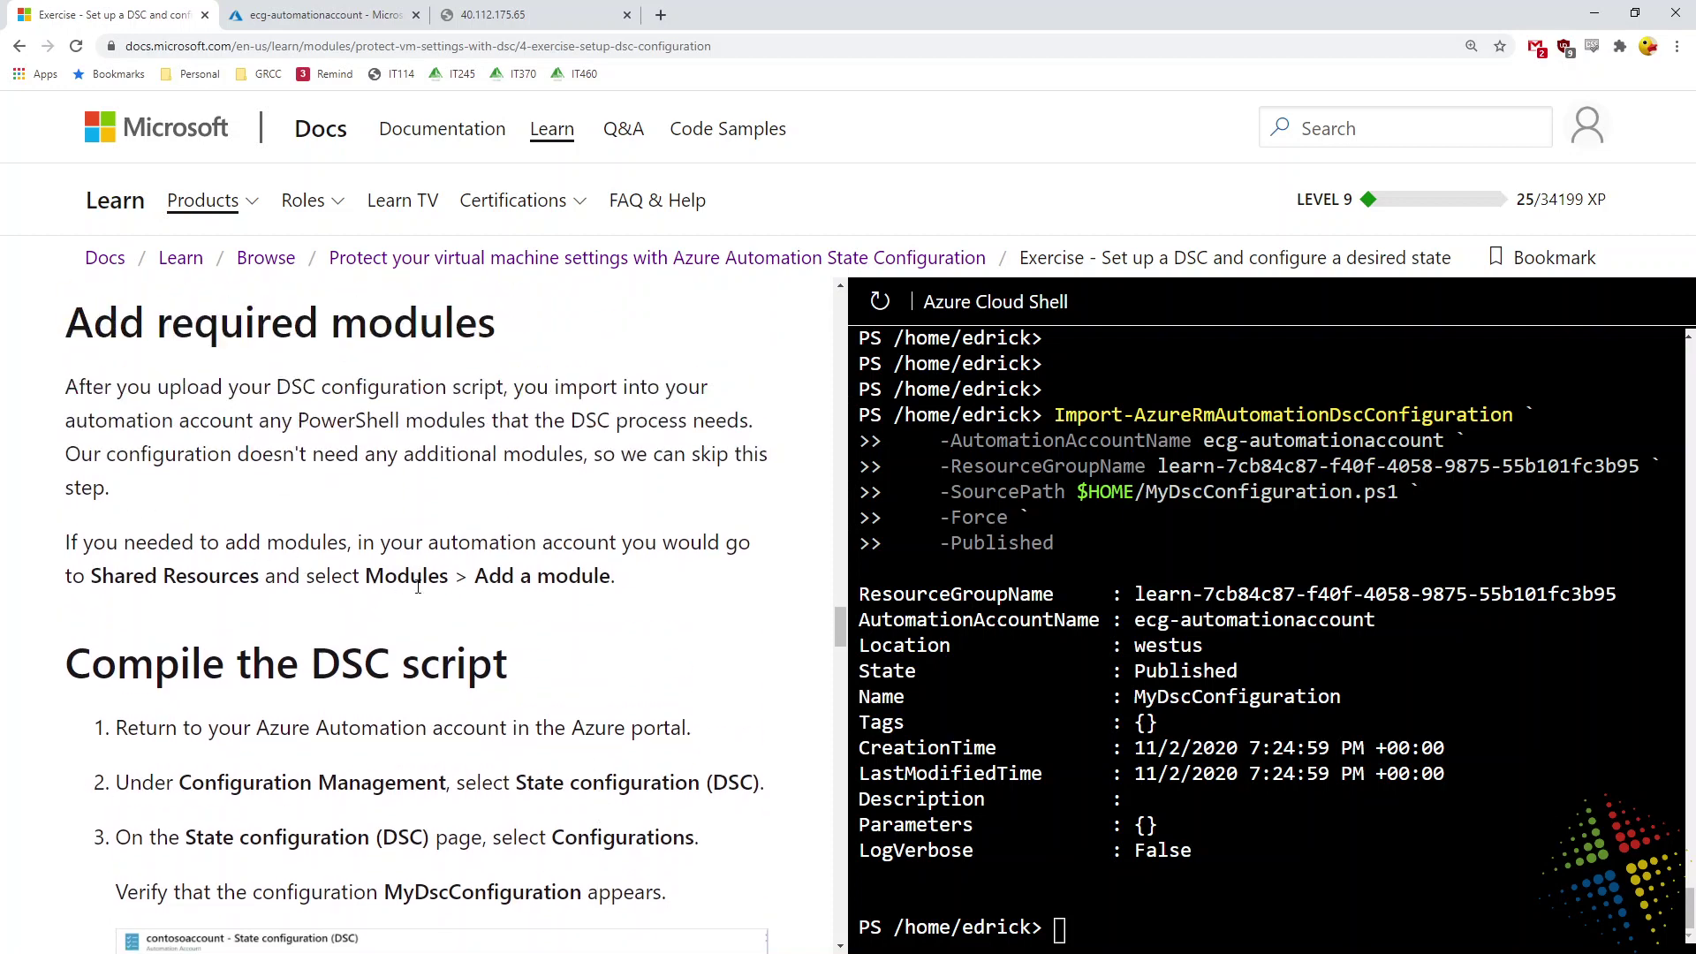
pyautogui.scroll(-2, 418, 585)
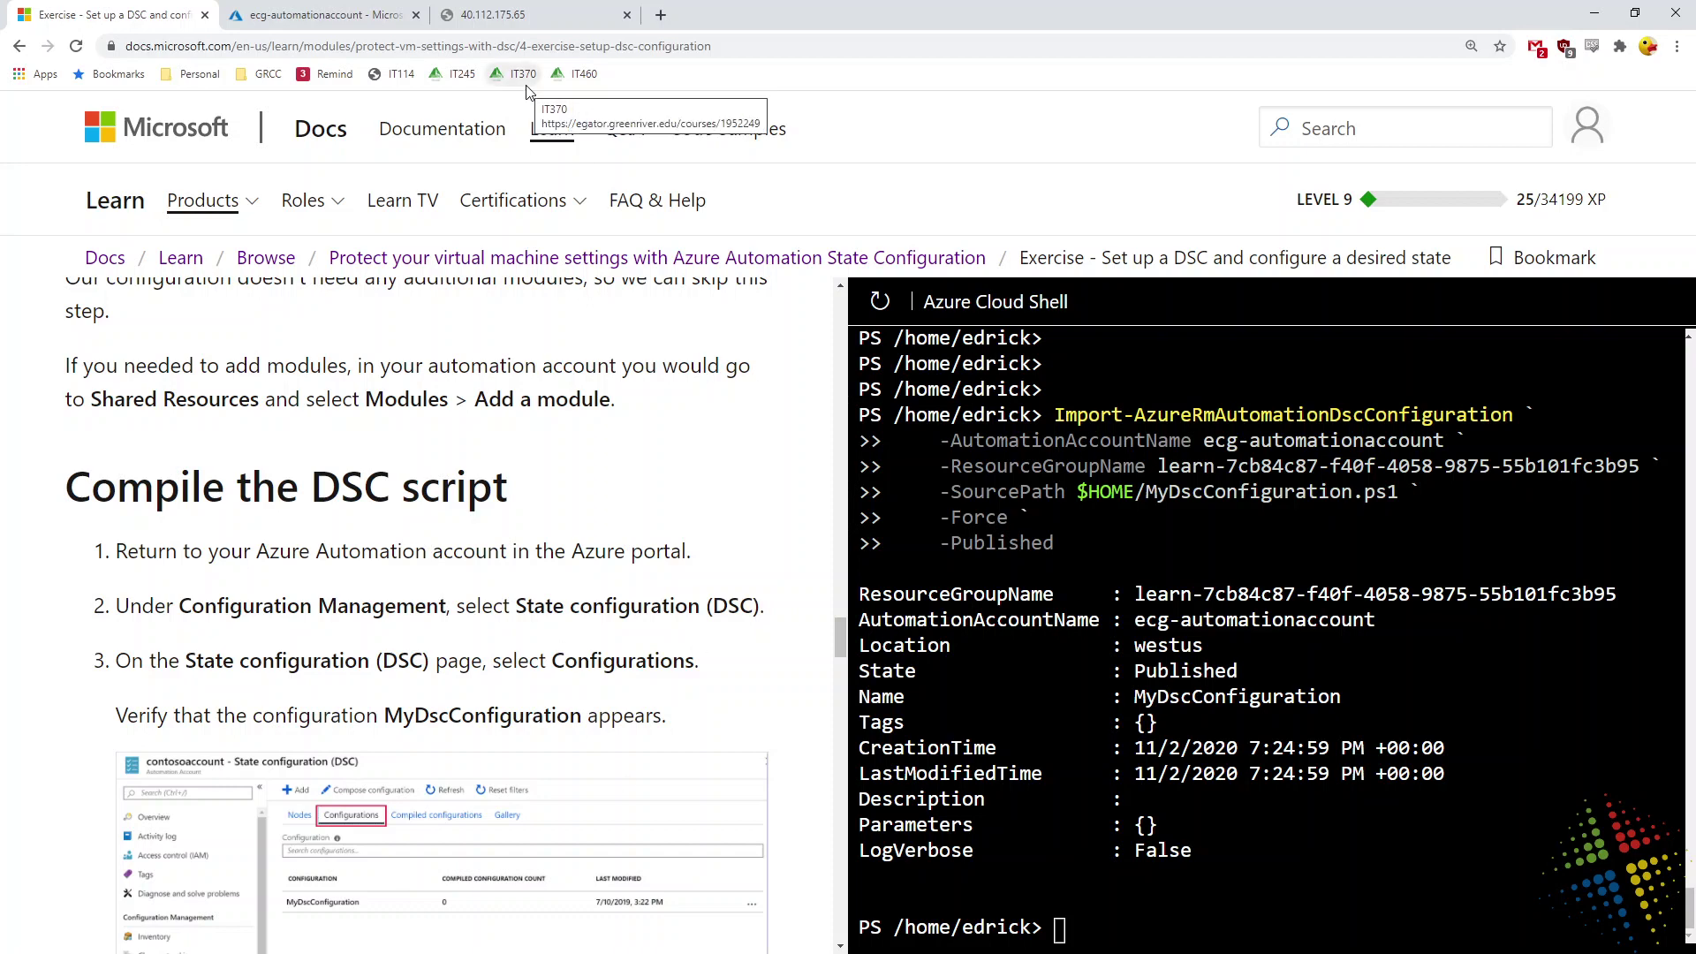
# Step: Switch to the Azure portal, open MyDscConfiguration under the automation account's State configuration (DSC), and check its compilation jobs and node configurations
pyautogui.click(333, 12)
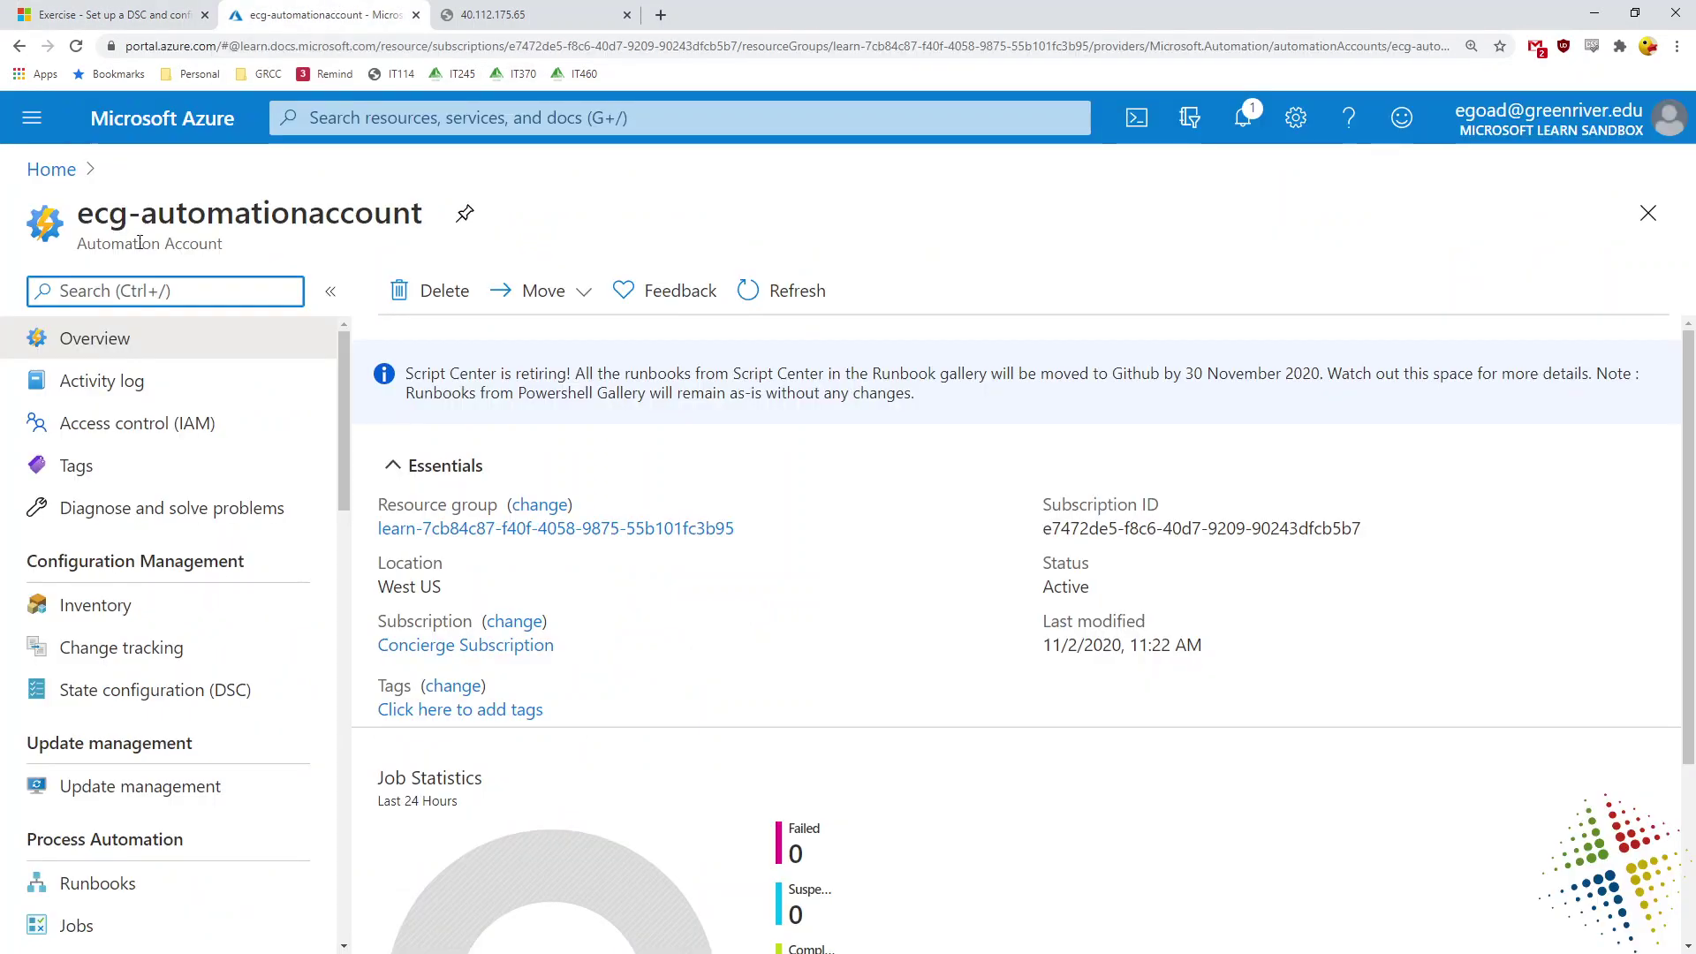
pyautogui.click(78, 48)
pyautogui.click(84, 696)
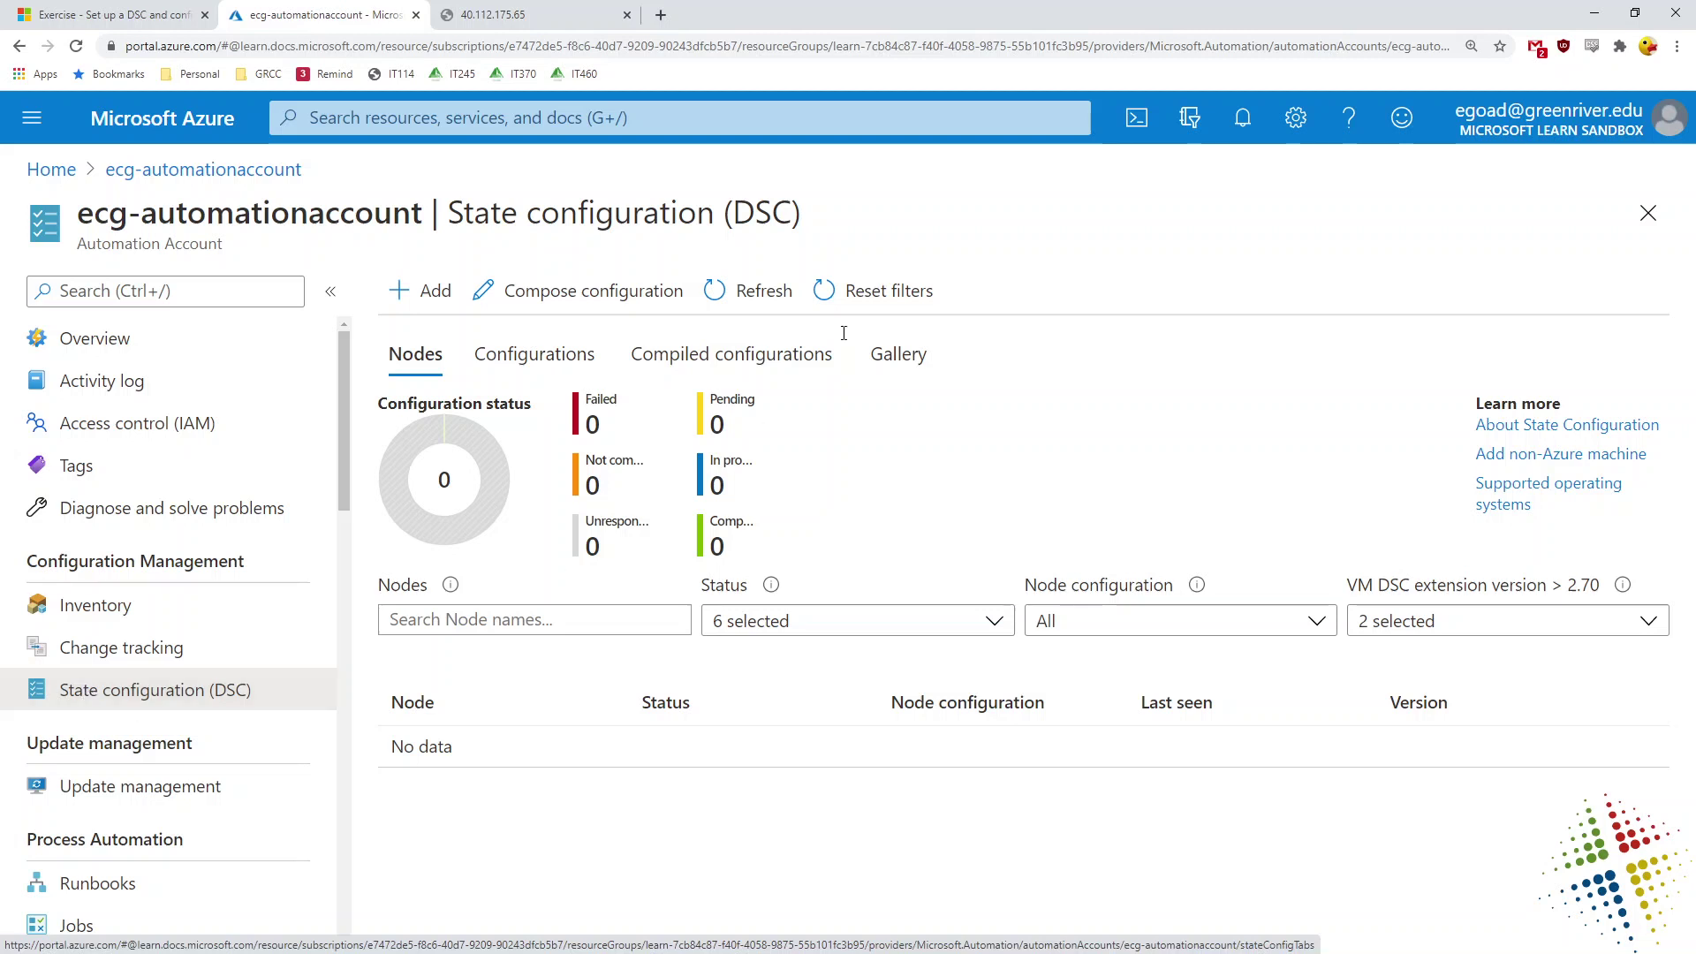
pyautogui.click(535, 356)
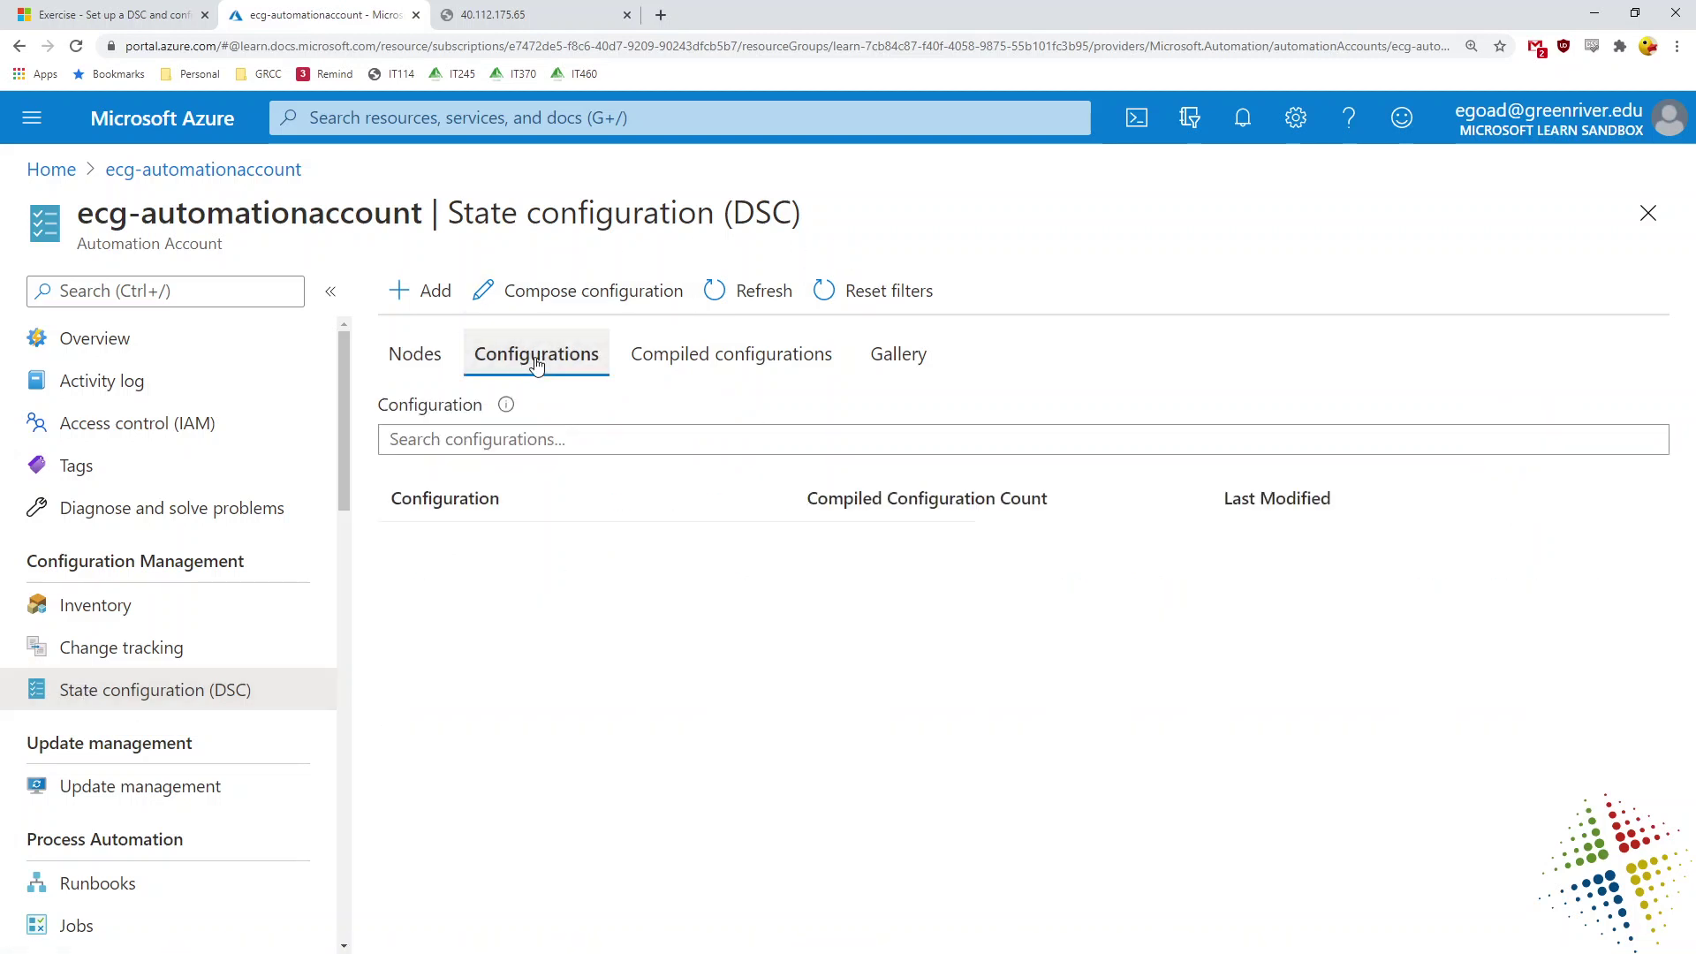
pyautogui.click(491, 555)
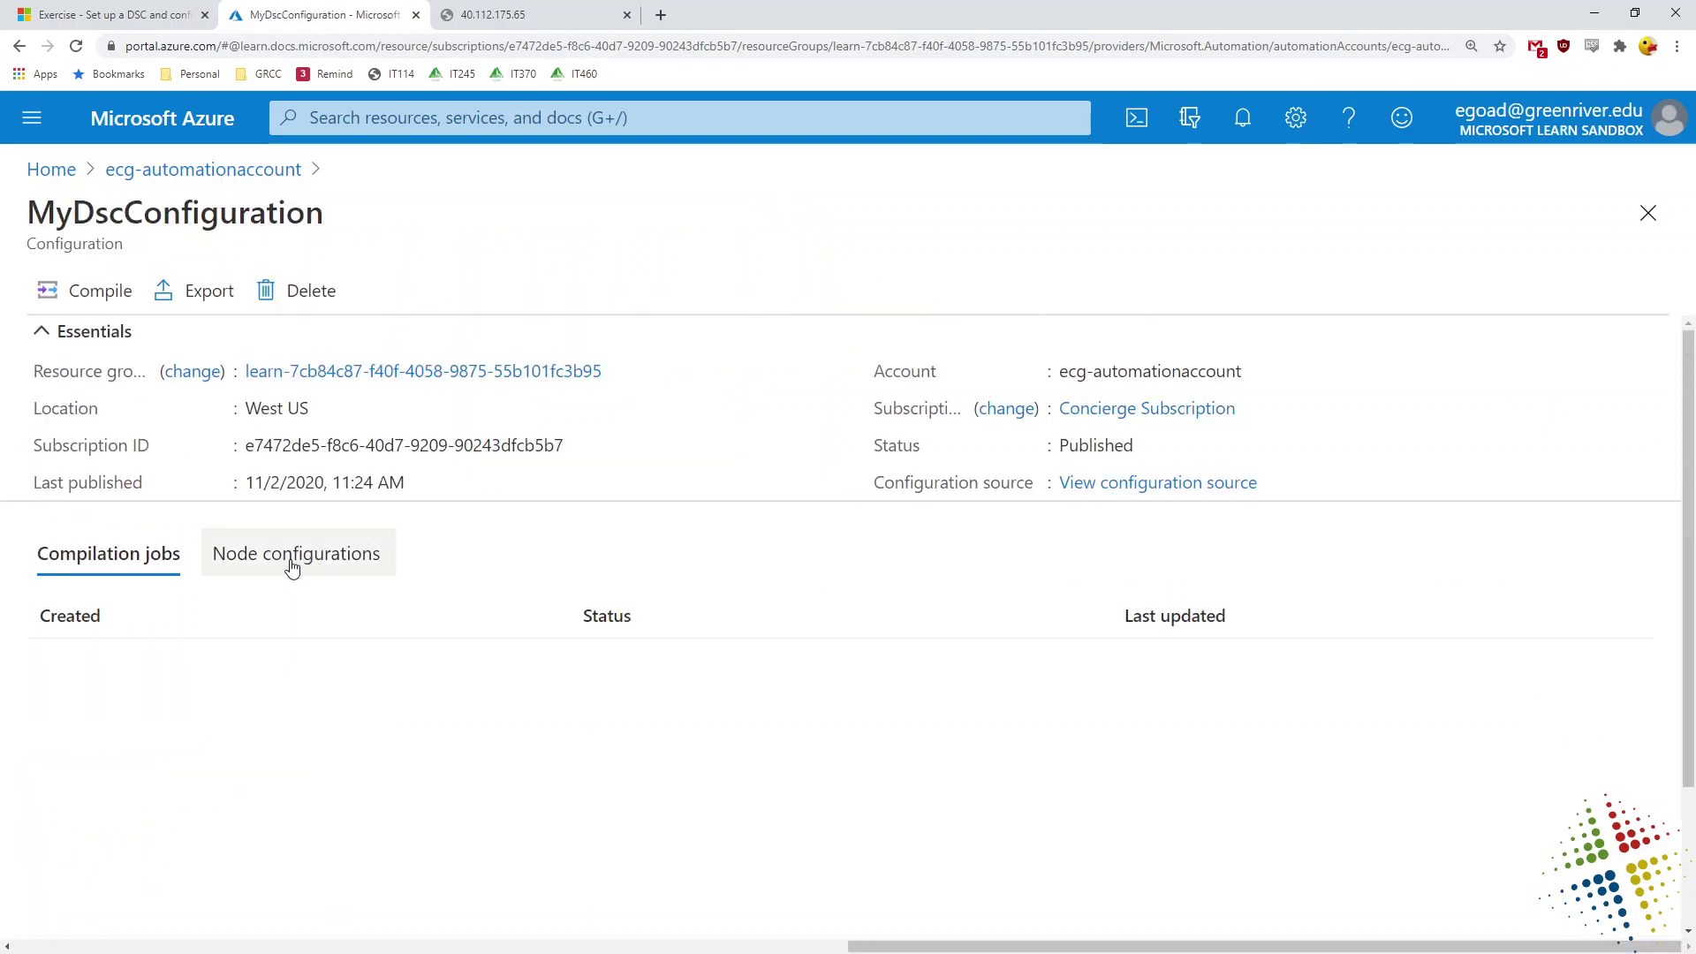
pyautogui.click(293, 567)
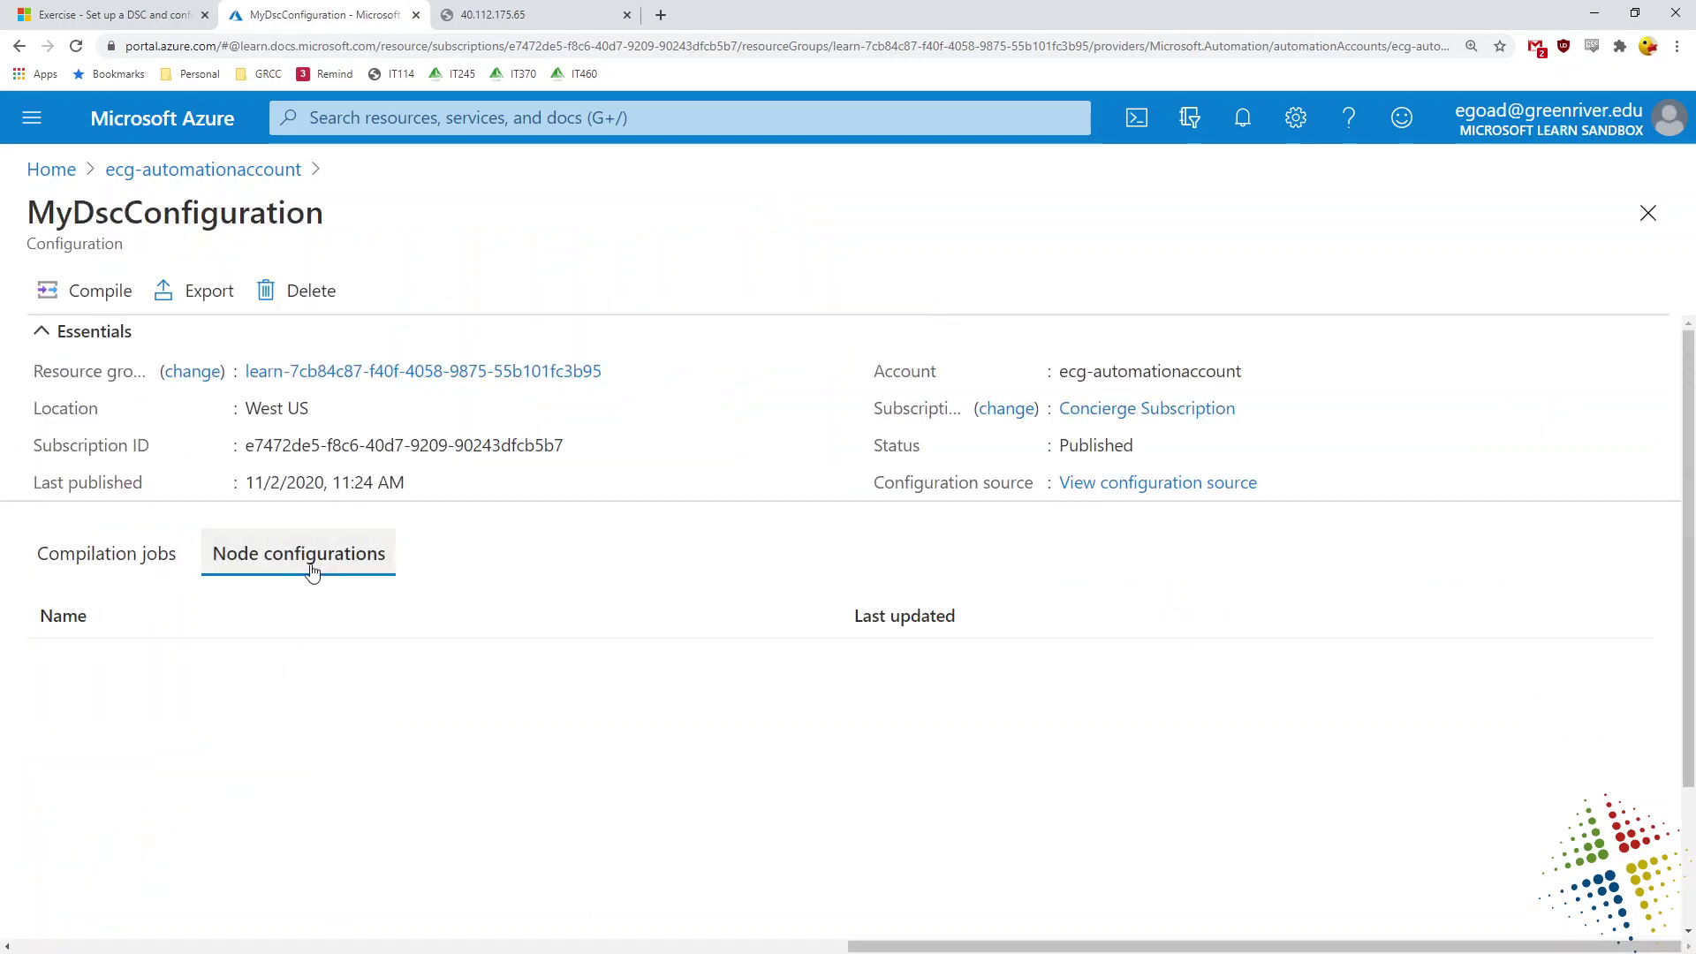
pyautogui.click(124, 567)
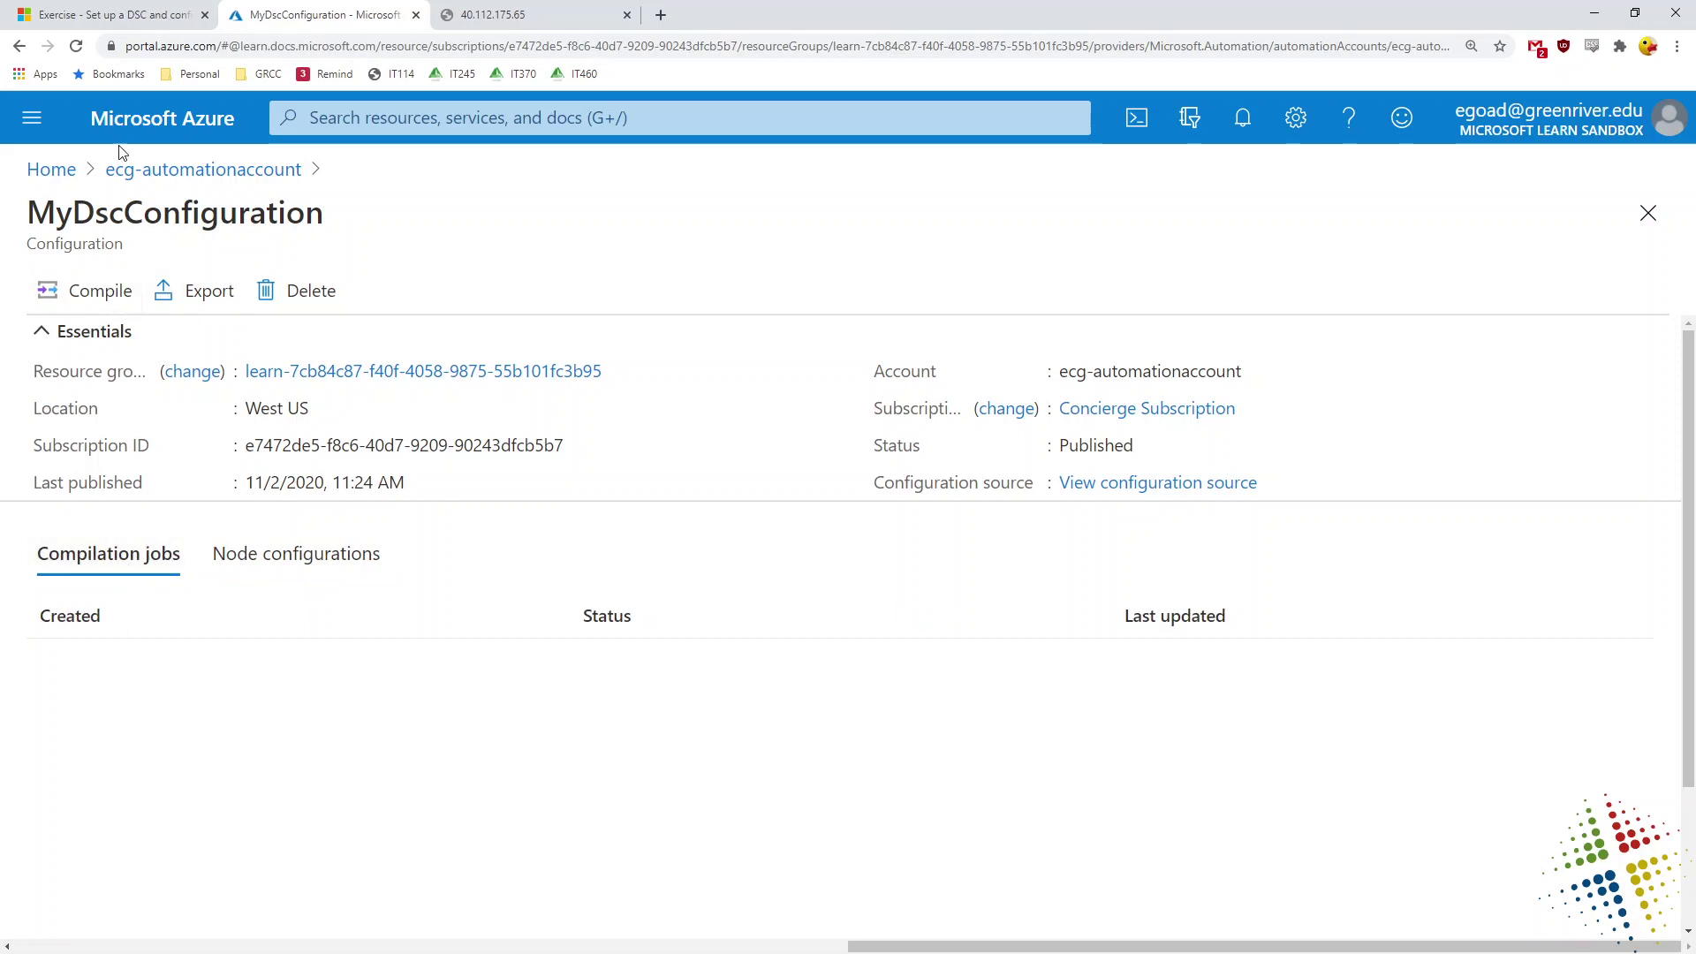
pyautogui.click(152, 180)
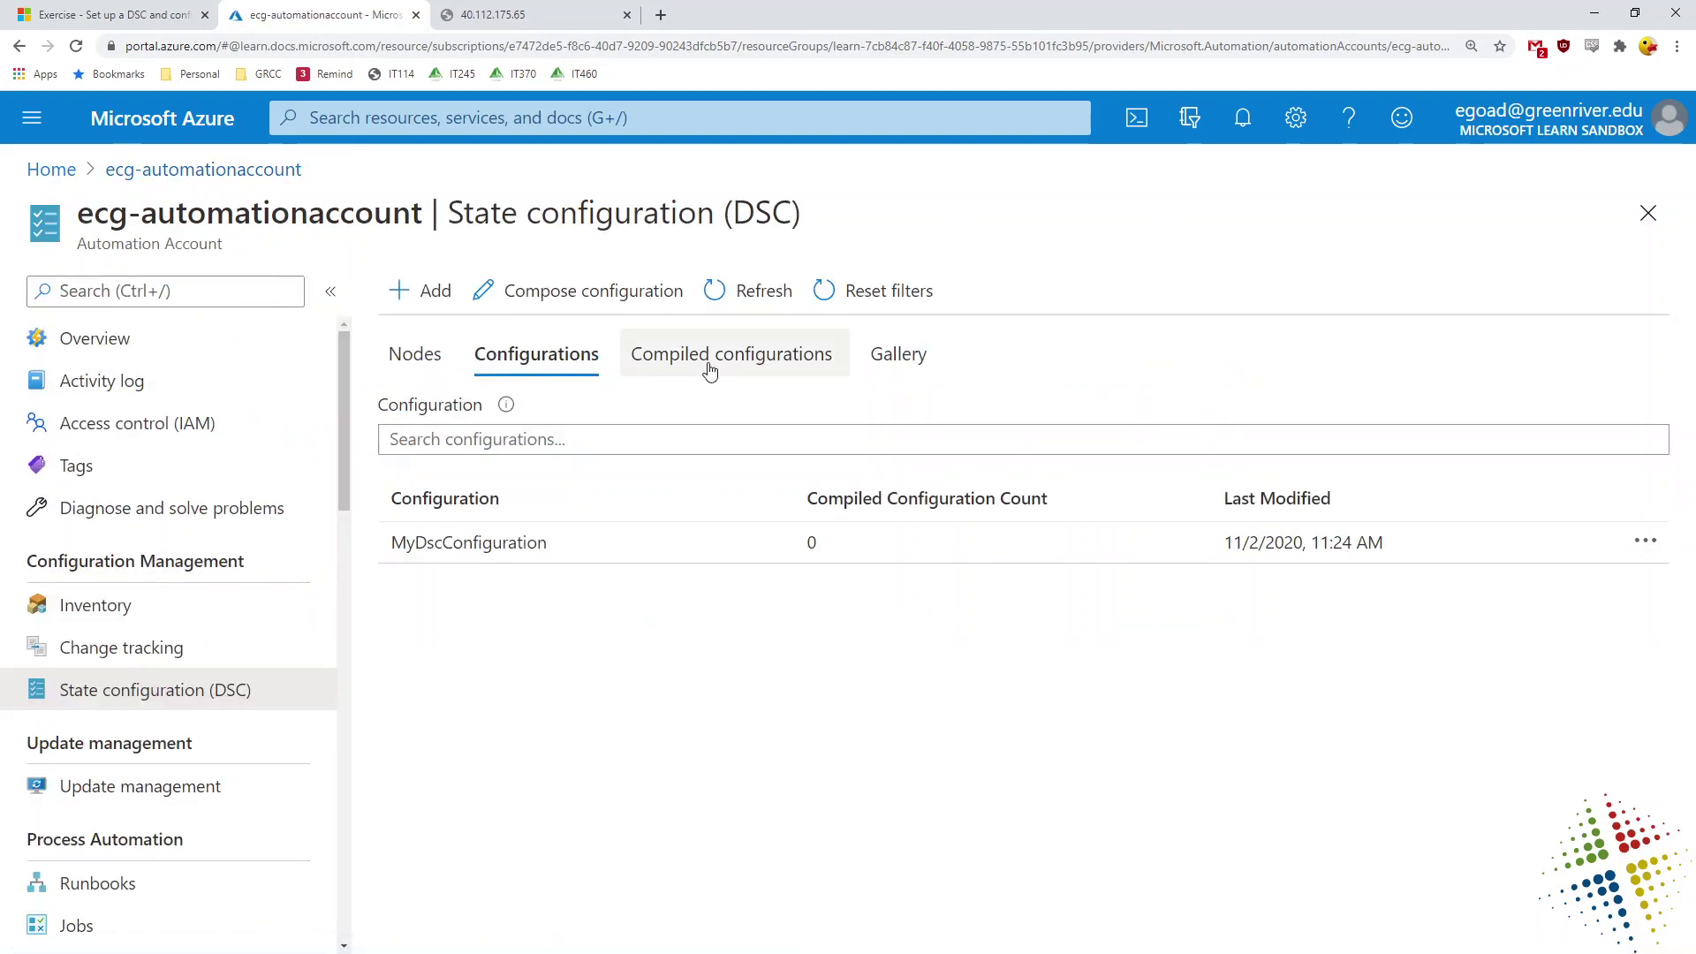
# Step: Look over the Compose configuration form and the configuration import form, and return to the configurations list without creating anything
pyautogui.click(563, 293)
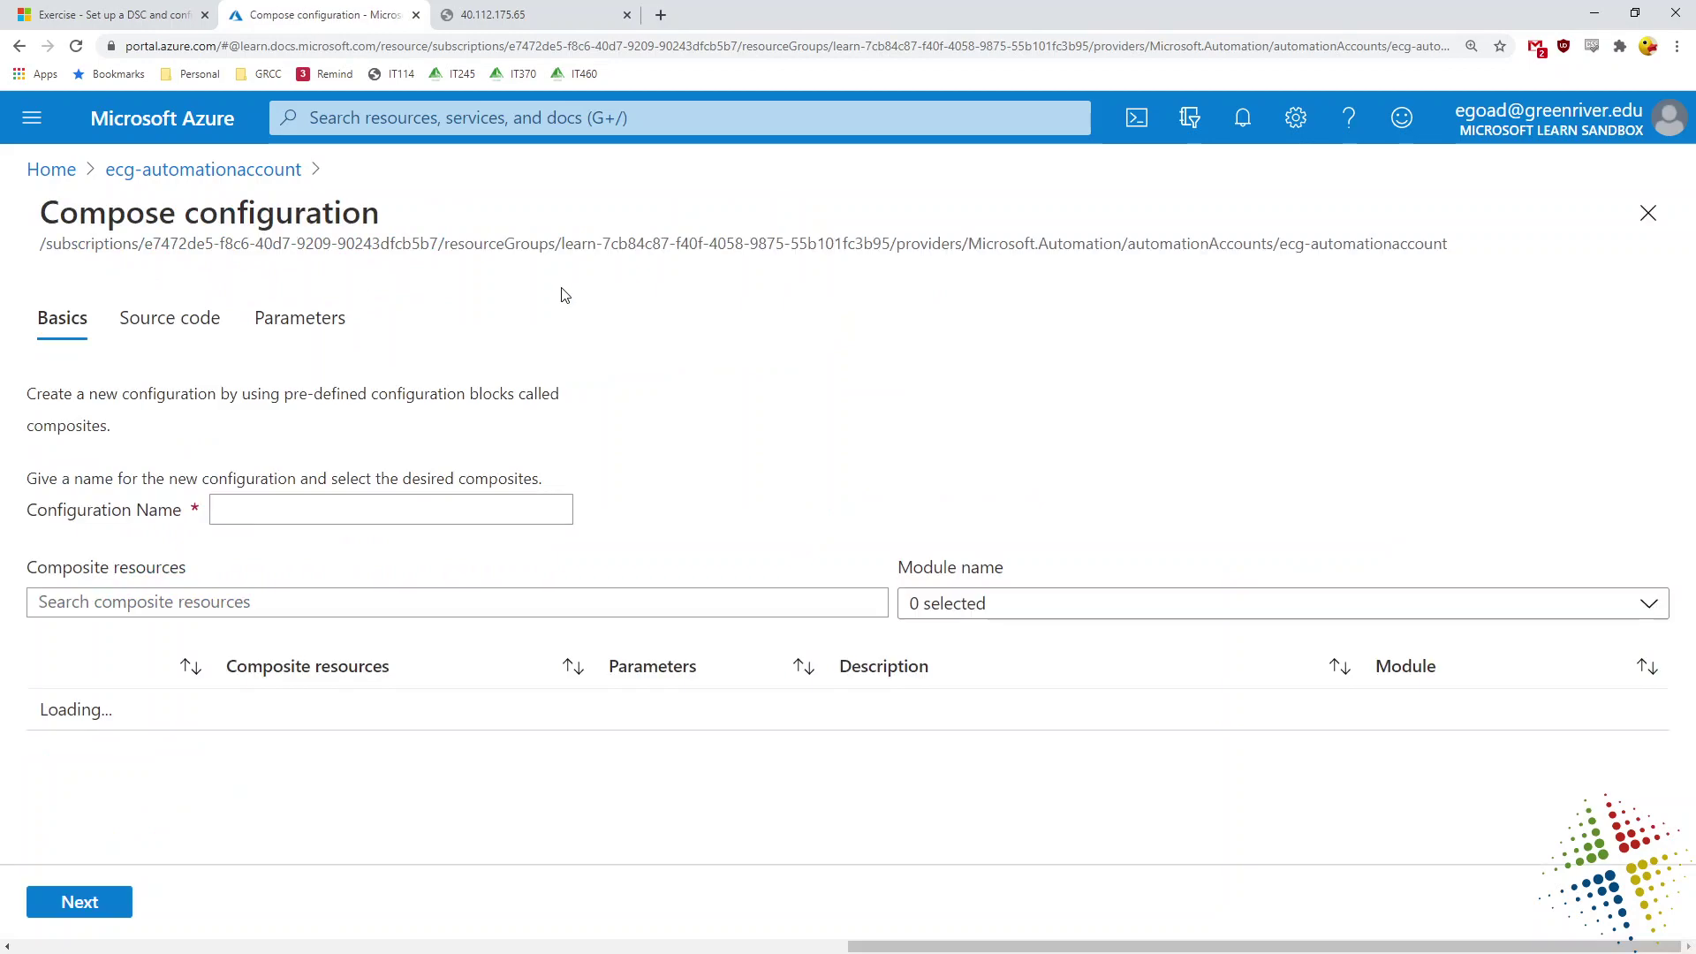
pyautogui.click(416, 511)
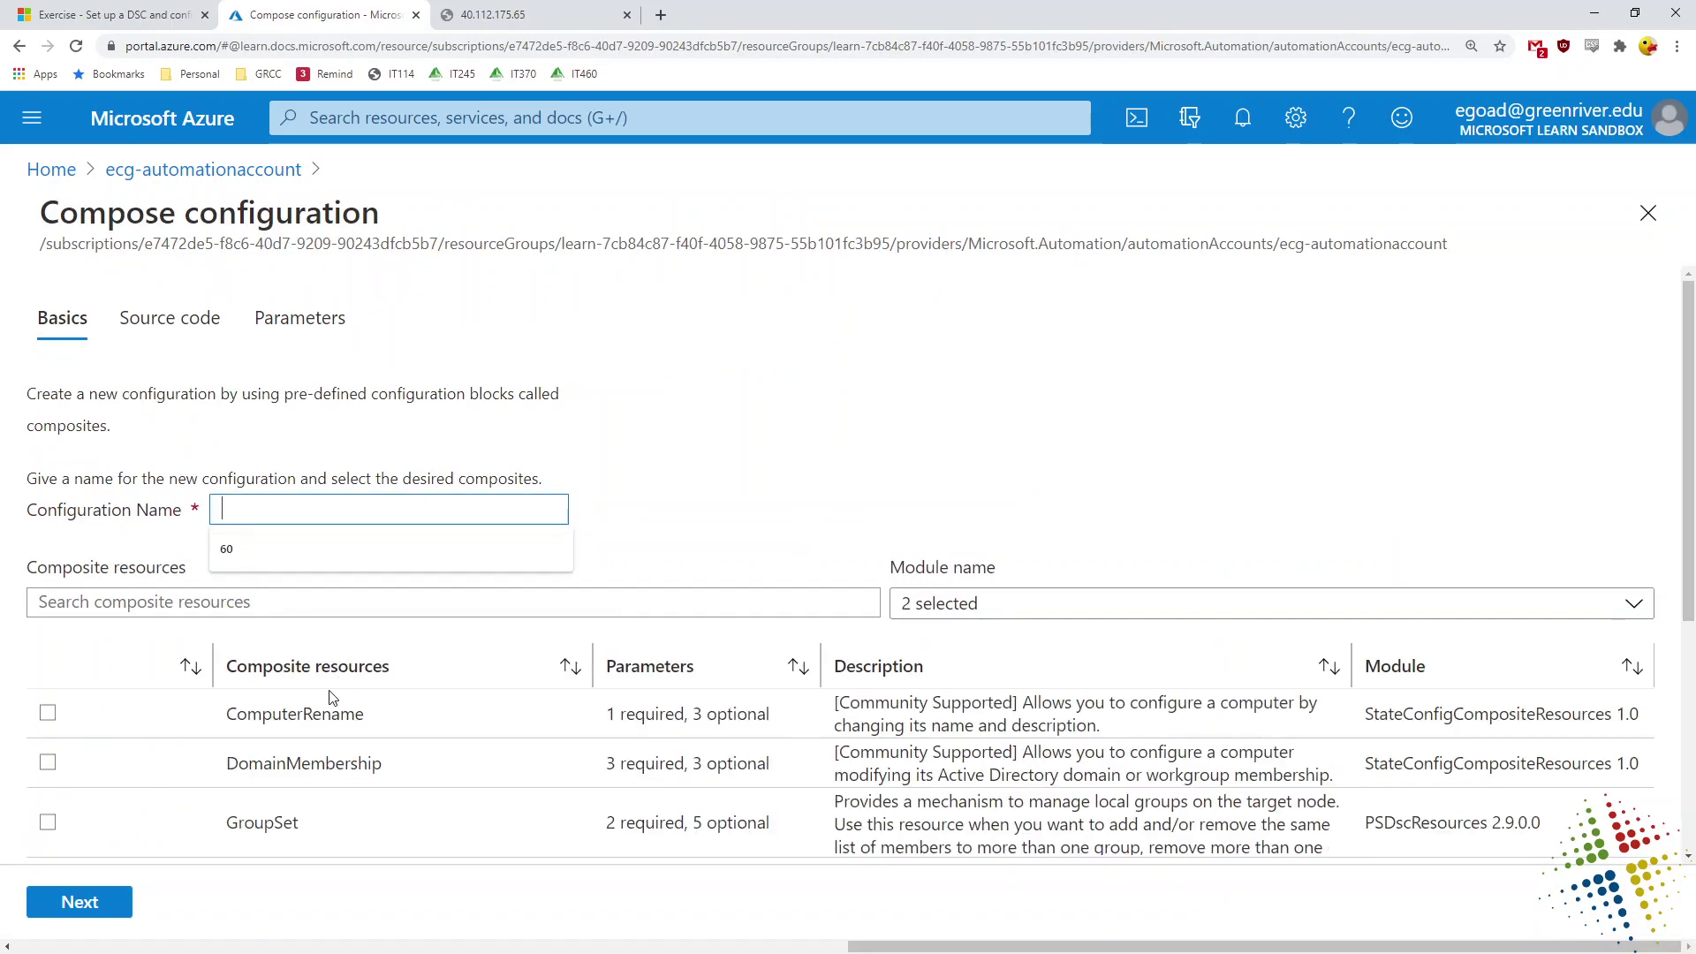
pyautogui.click(172, 329)
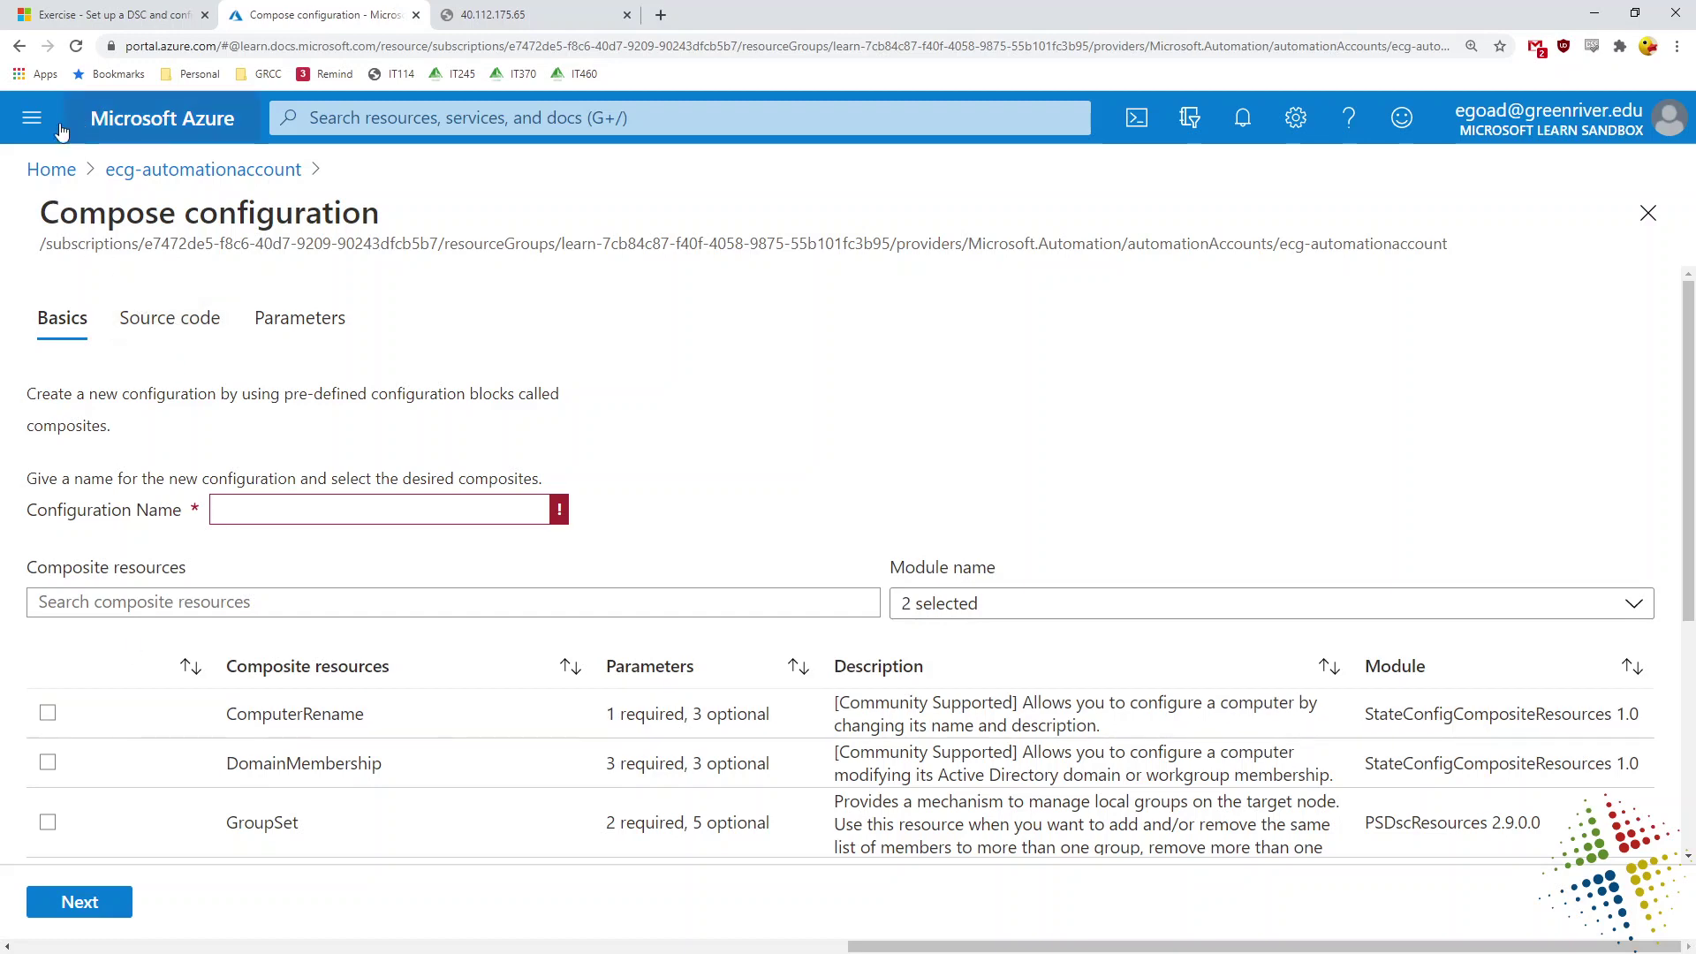
pyautogui.click(187, 170)
pyautogui.click(419, 288)
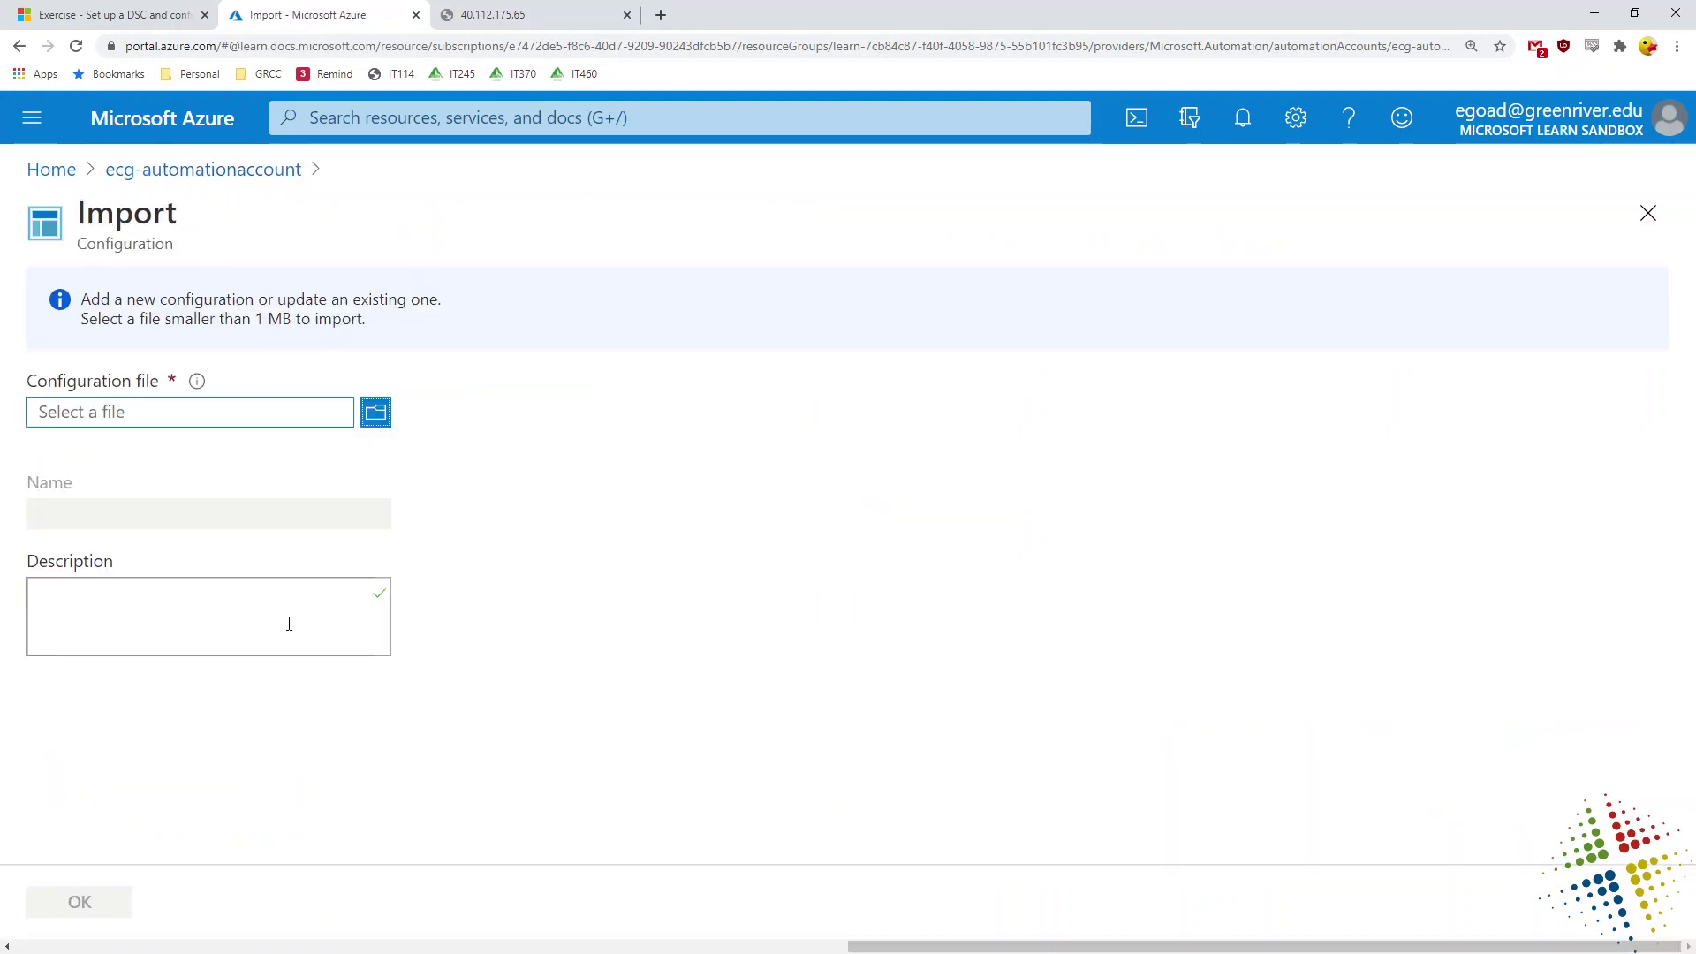
pyautogui.click(268, 175)
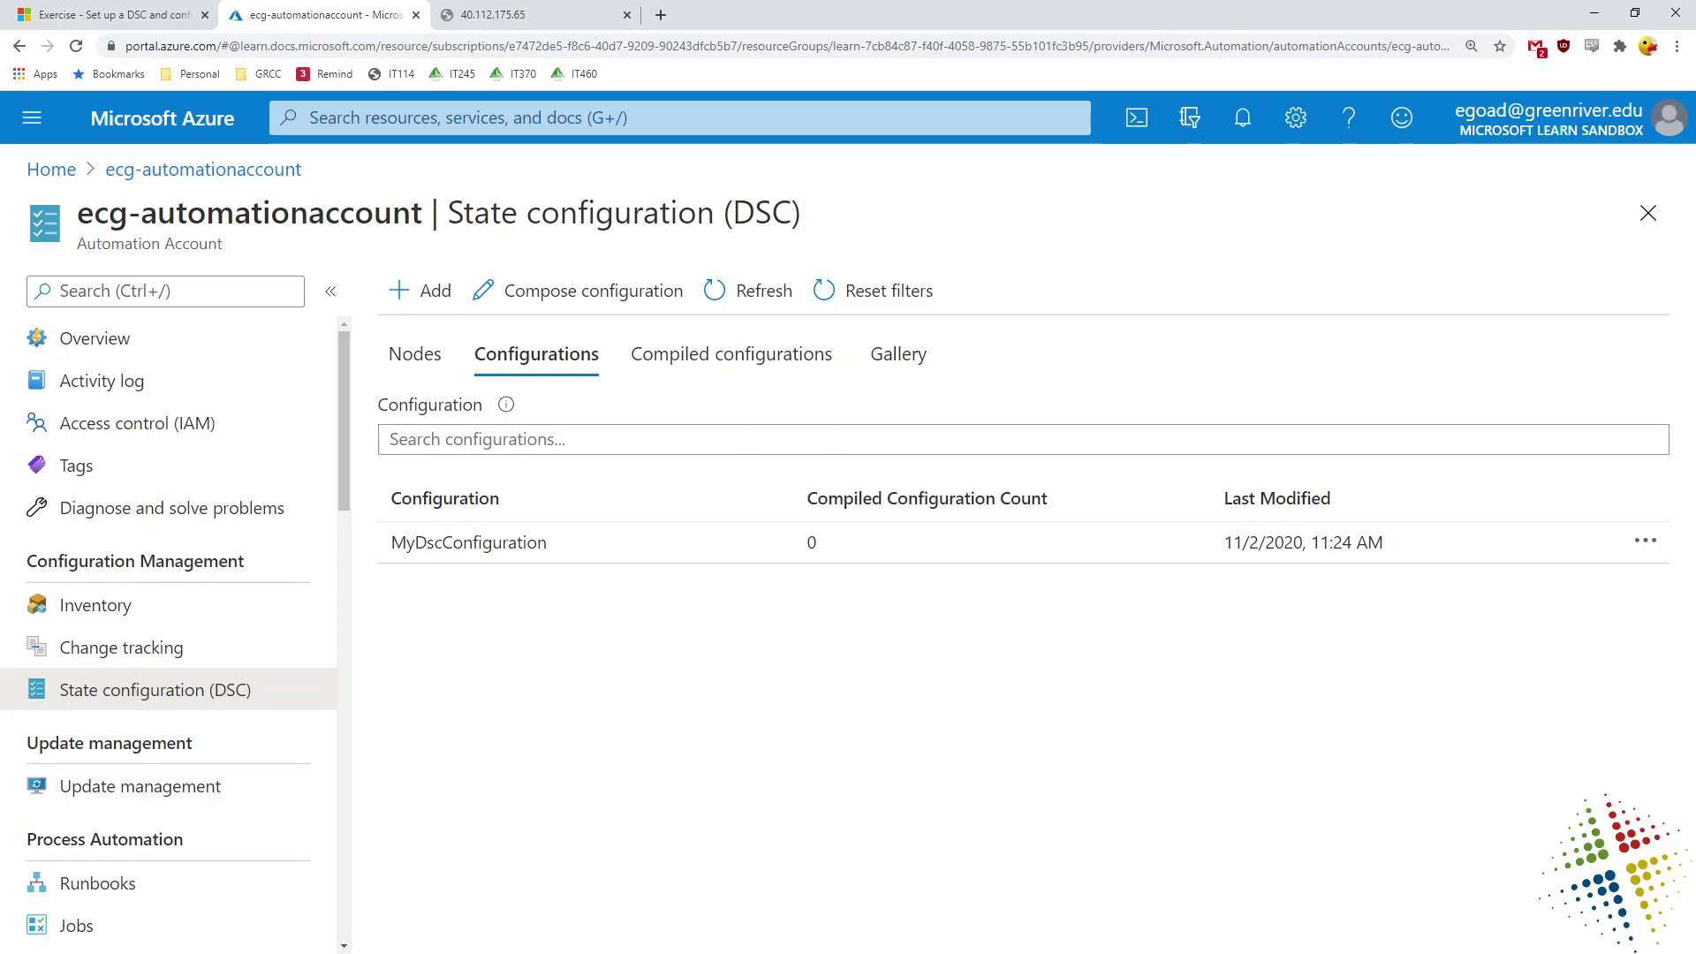
# Step: Compile MyDscConfiguration and confirm placing its node configurations on the Azure Automation DSC pull server
pyautogui.click(510, 552)
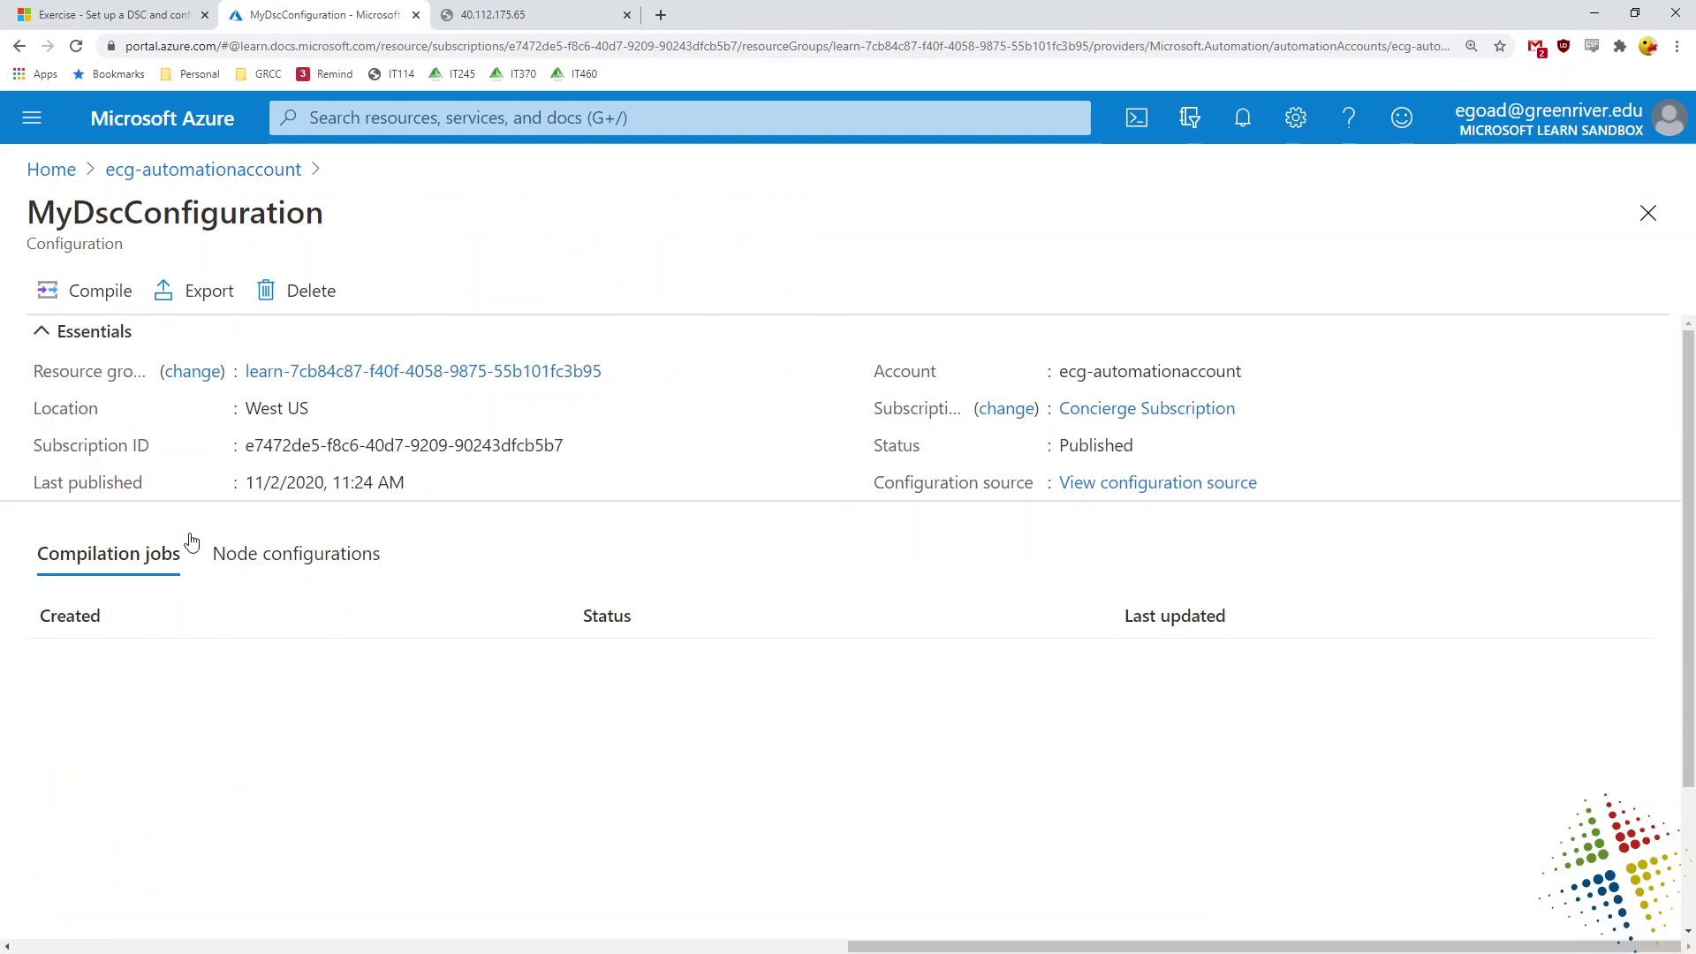
pyautogui.click(105, 301)
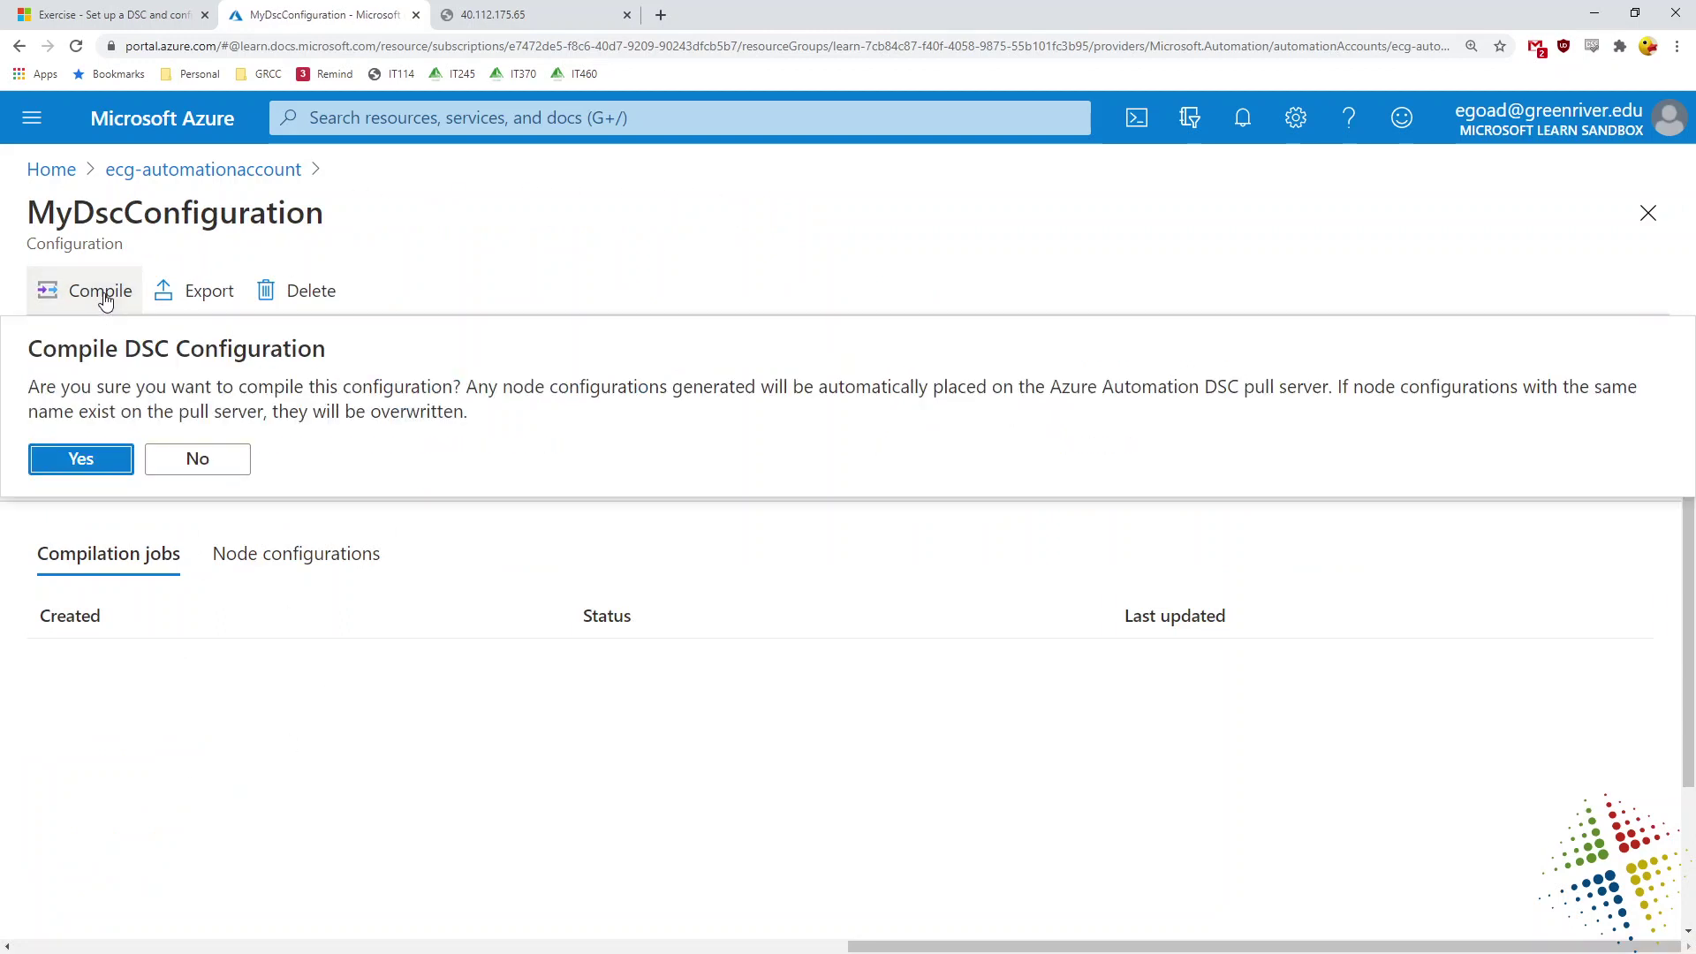
pyautogui.click(83, 460)
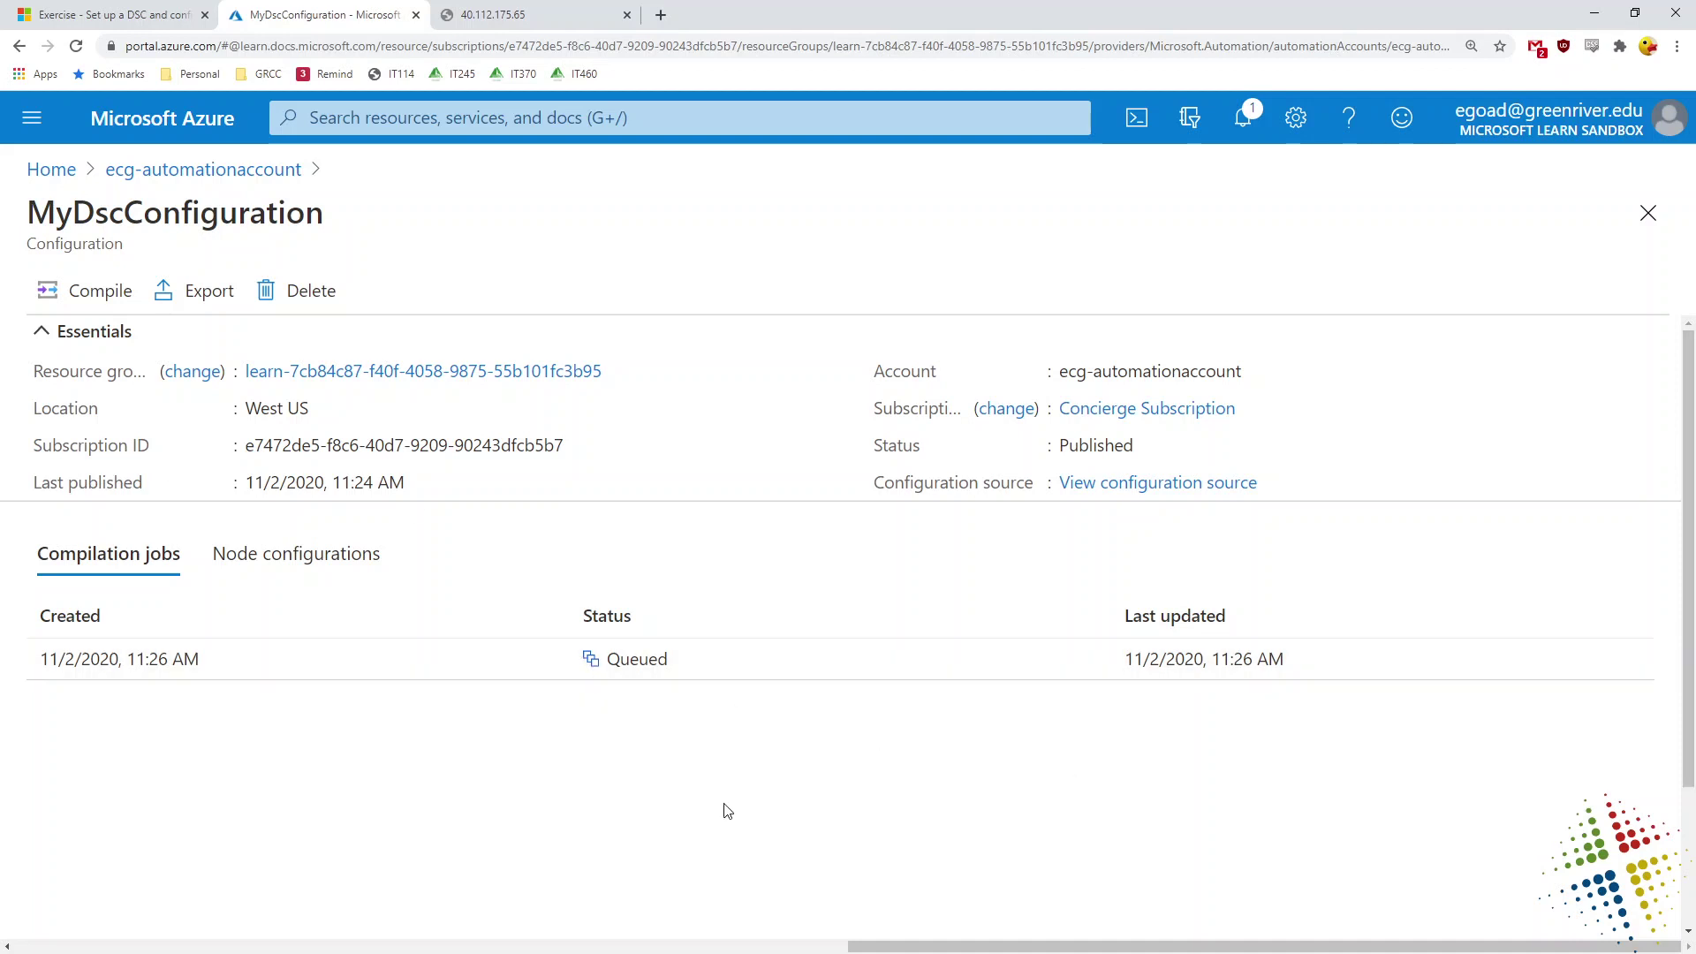
# Step: Reload the portal page and reopen MyDscConfiguration to check the status of its compilation job
pyautogui.click(75, 49)
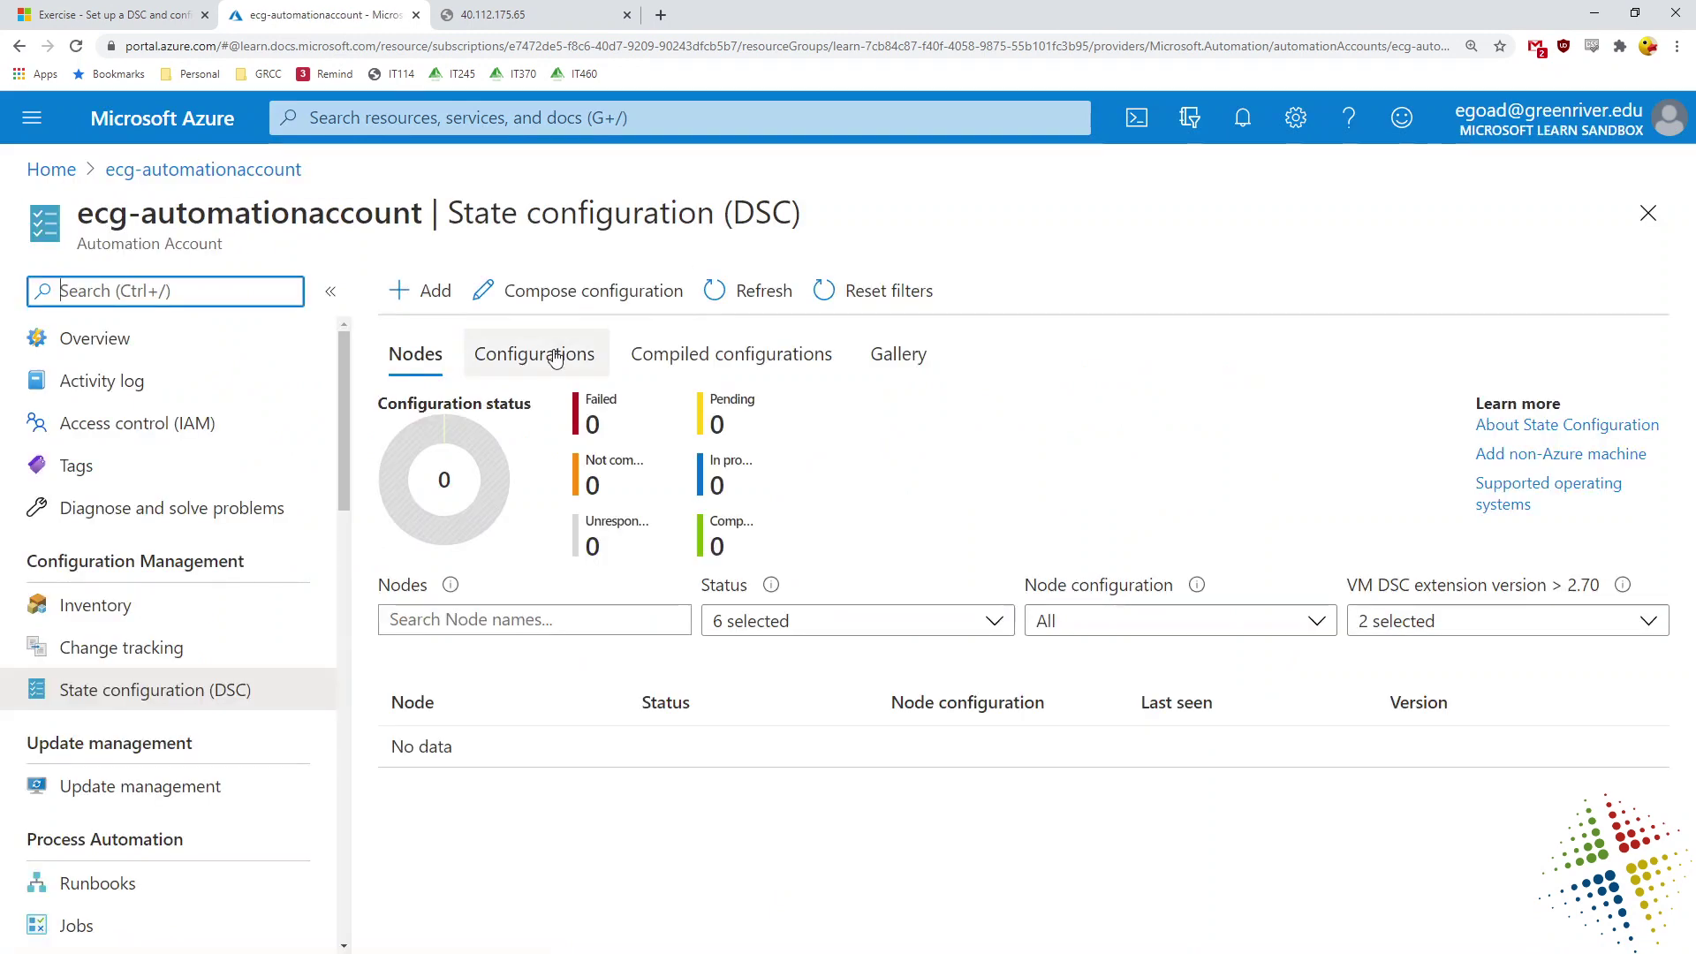
pyautogui.click(555, 357)
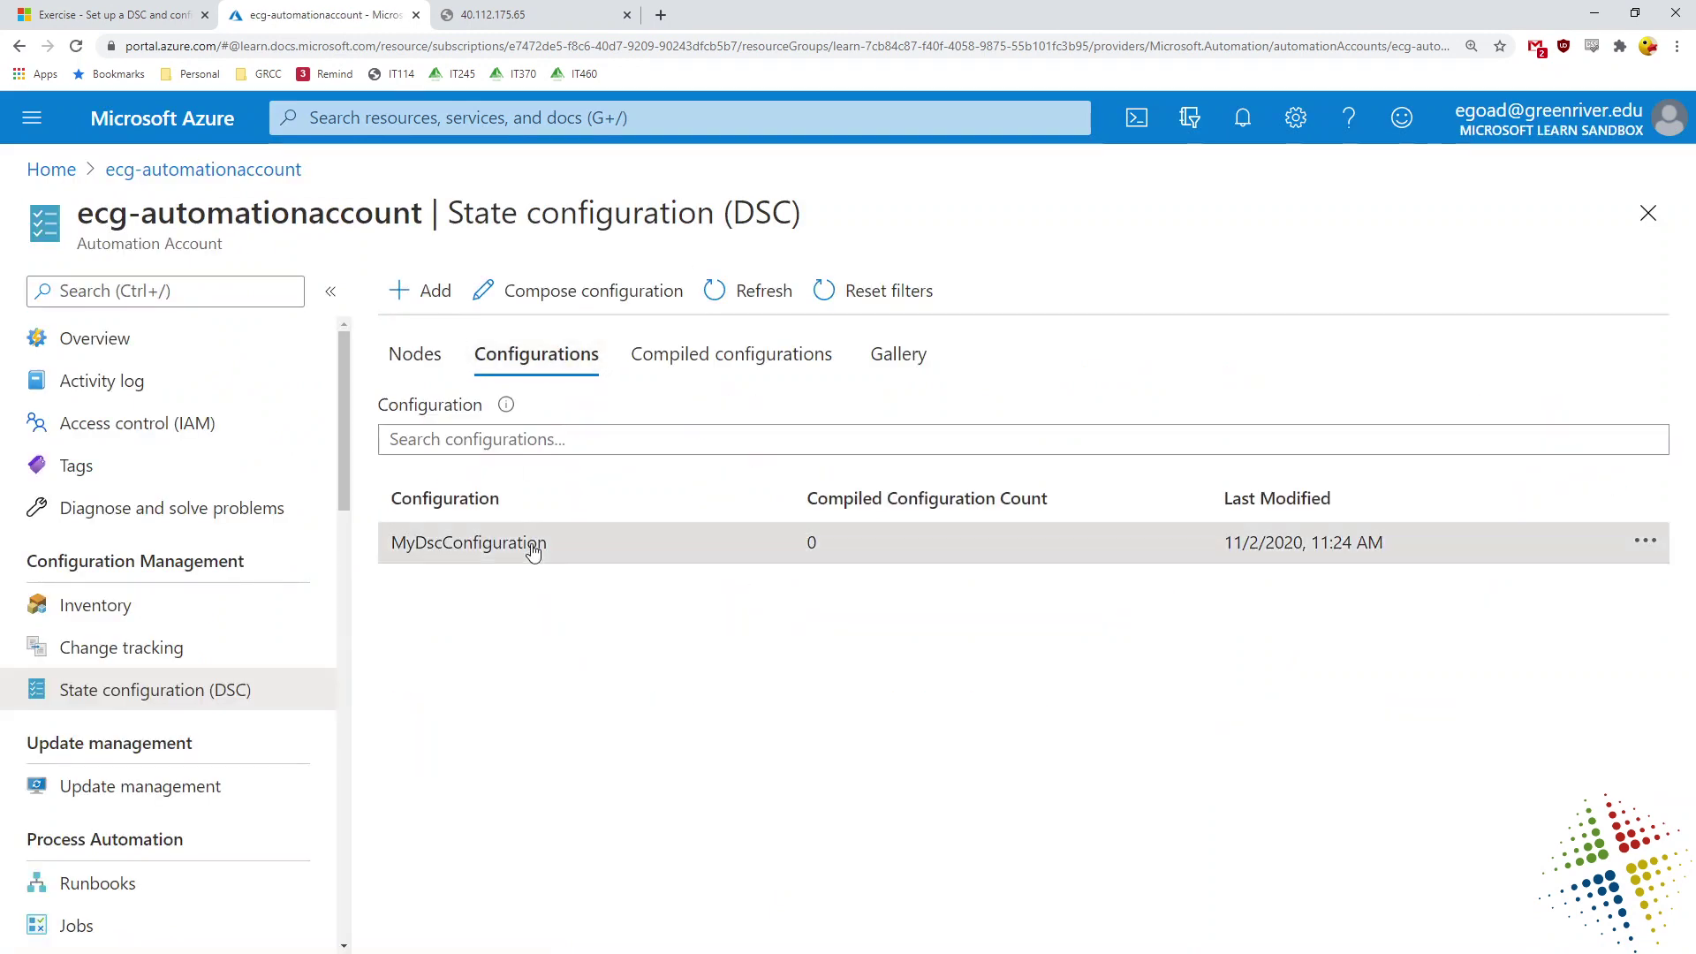
pyautogui.click(533, 549)
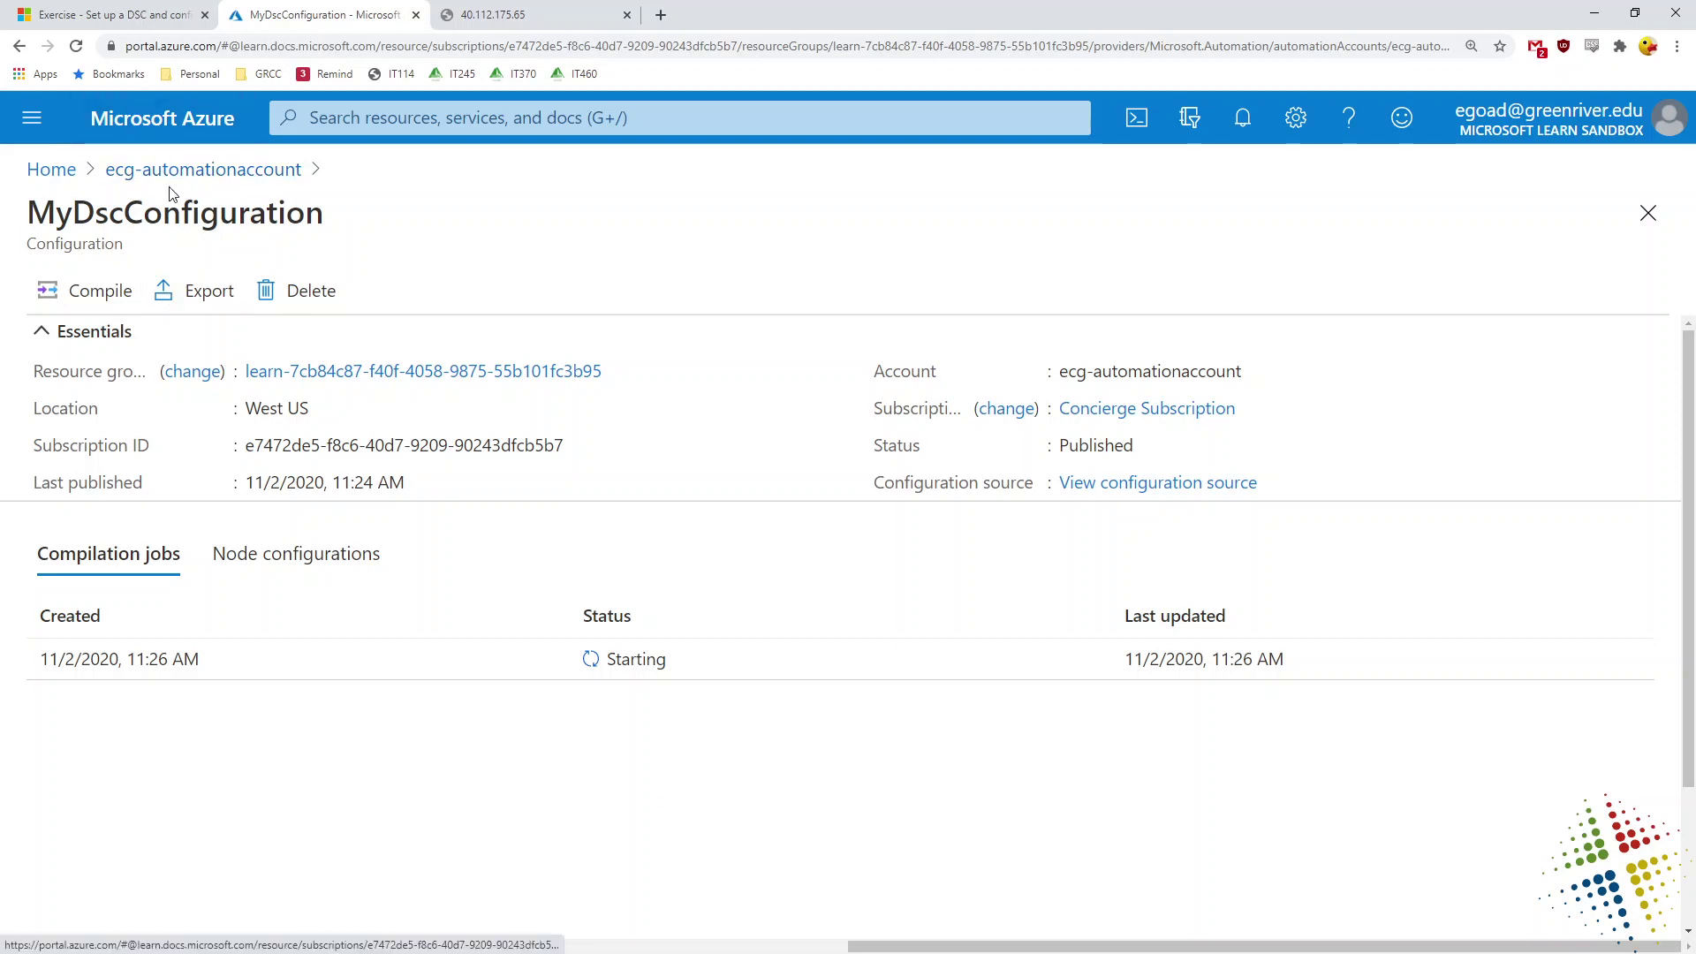
pyautogui.click(194, 172)
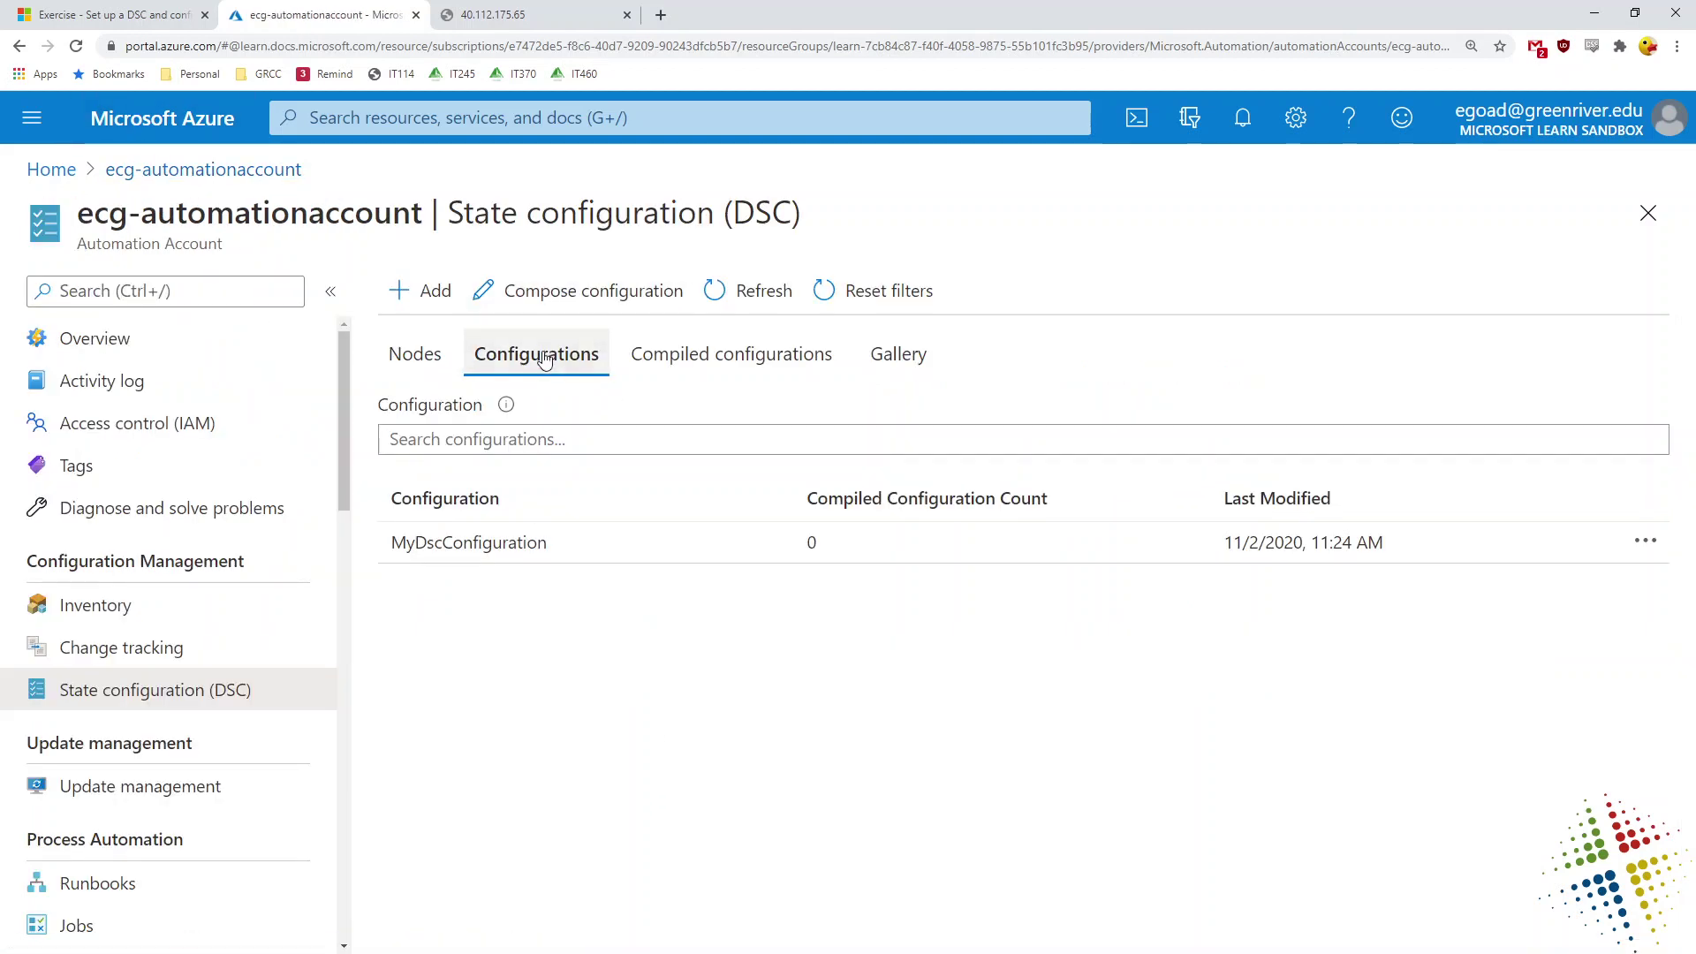
pyautogui.click(508, 551)
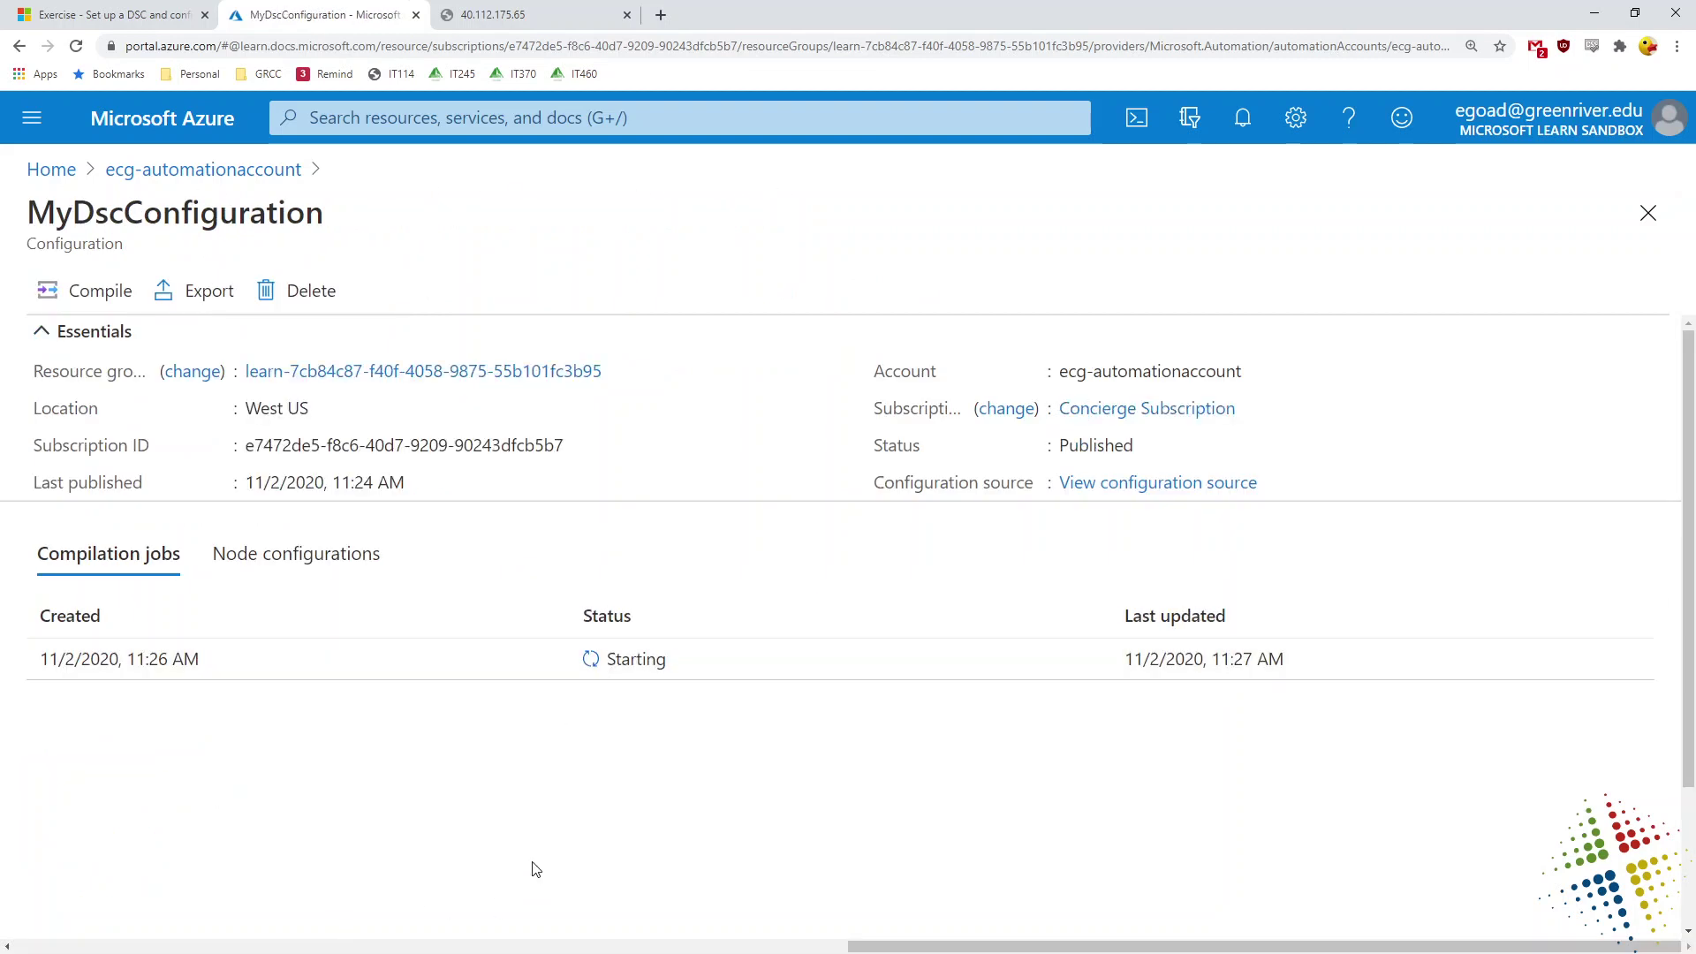
# Step: View the source code of the published MyDscConfiguration
pyautogui.click(1151, 484)
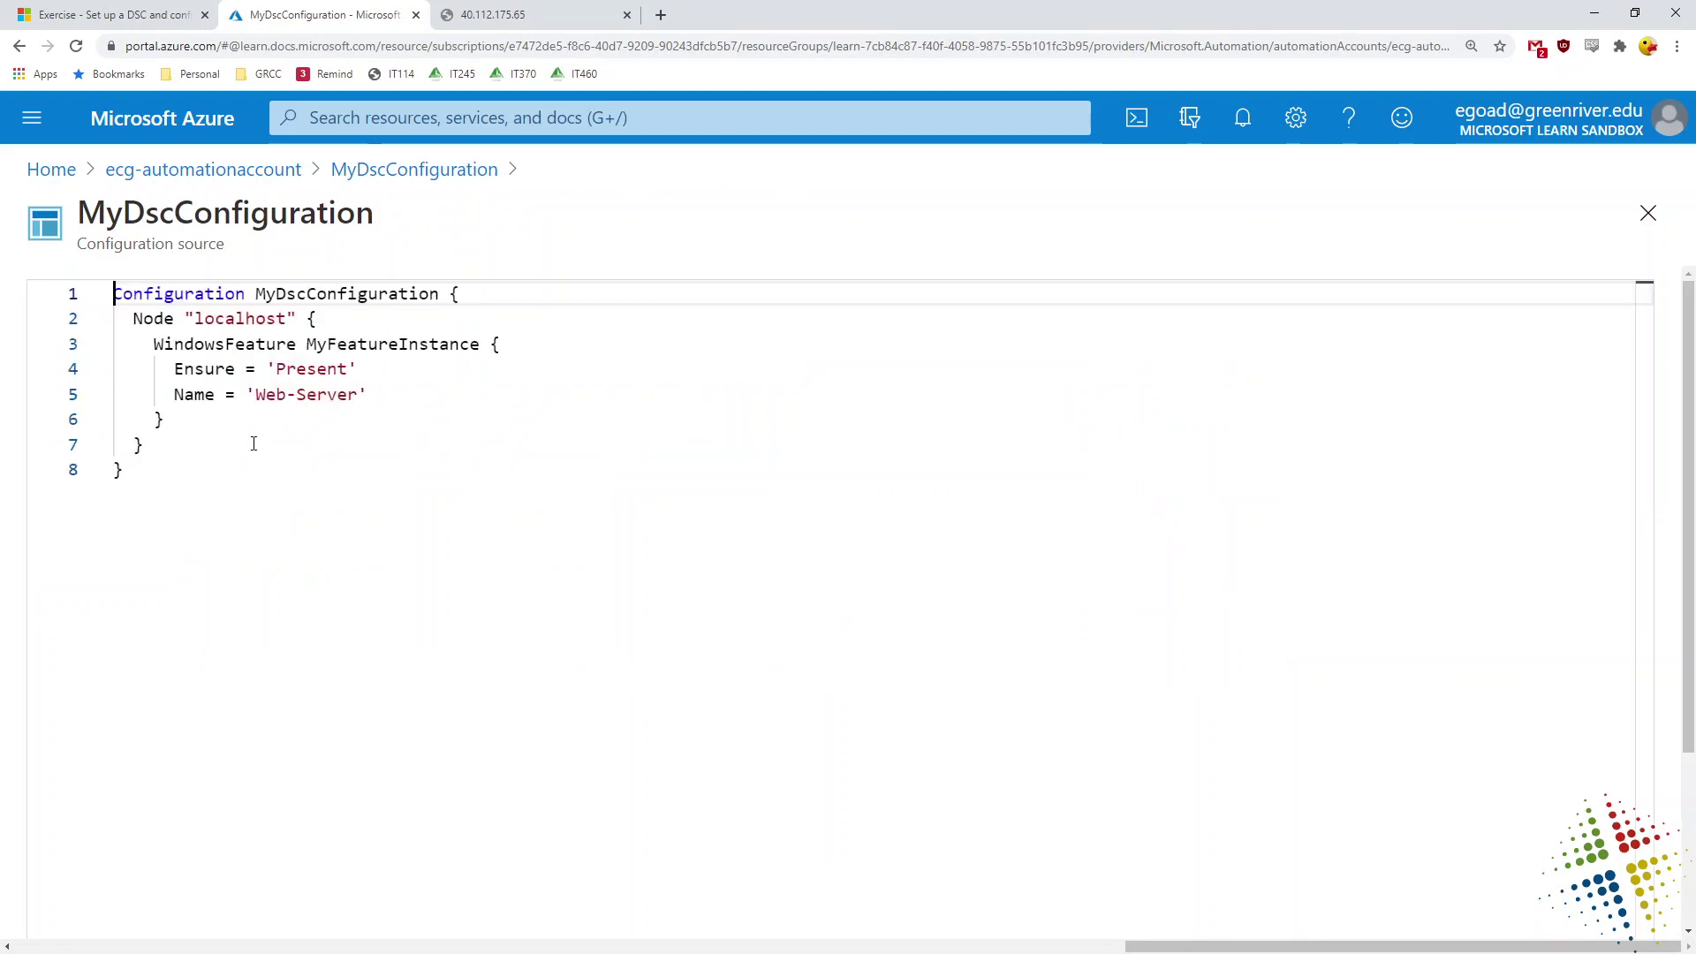
pyautogui.moveTo(254, 444); pyautogui.dragTo(99, 284)
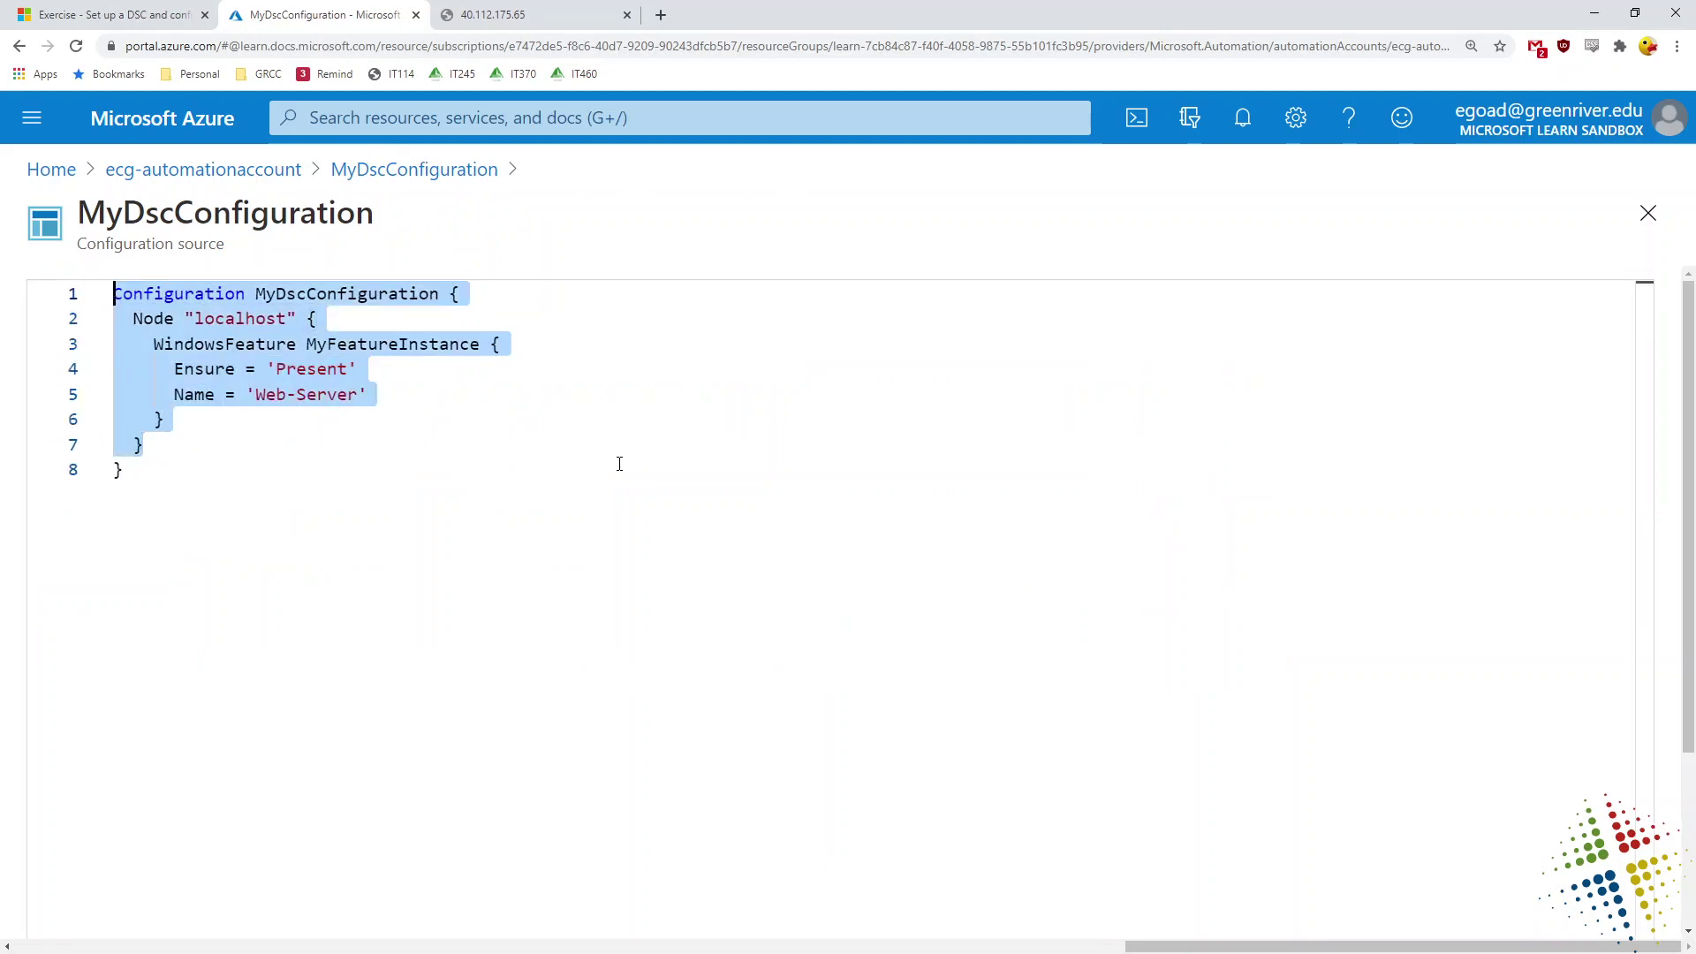
pyautogui.click(624, 461)
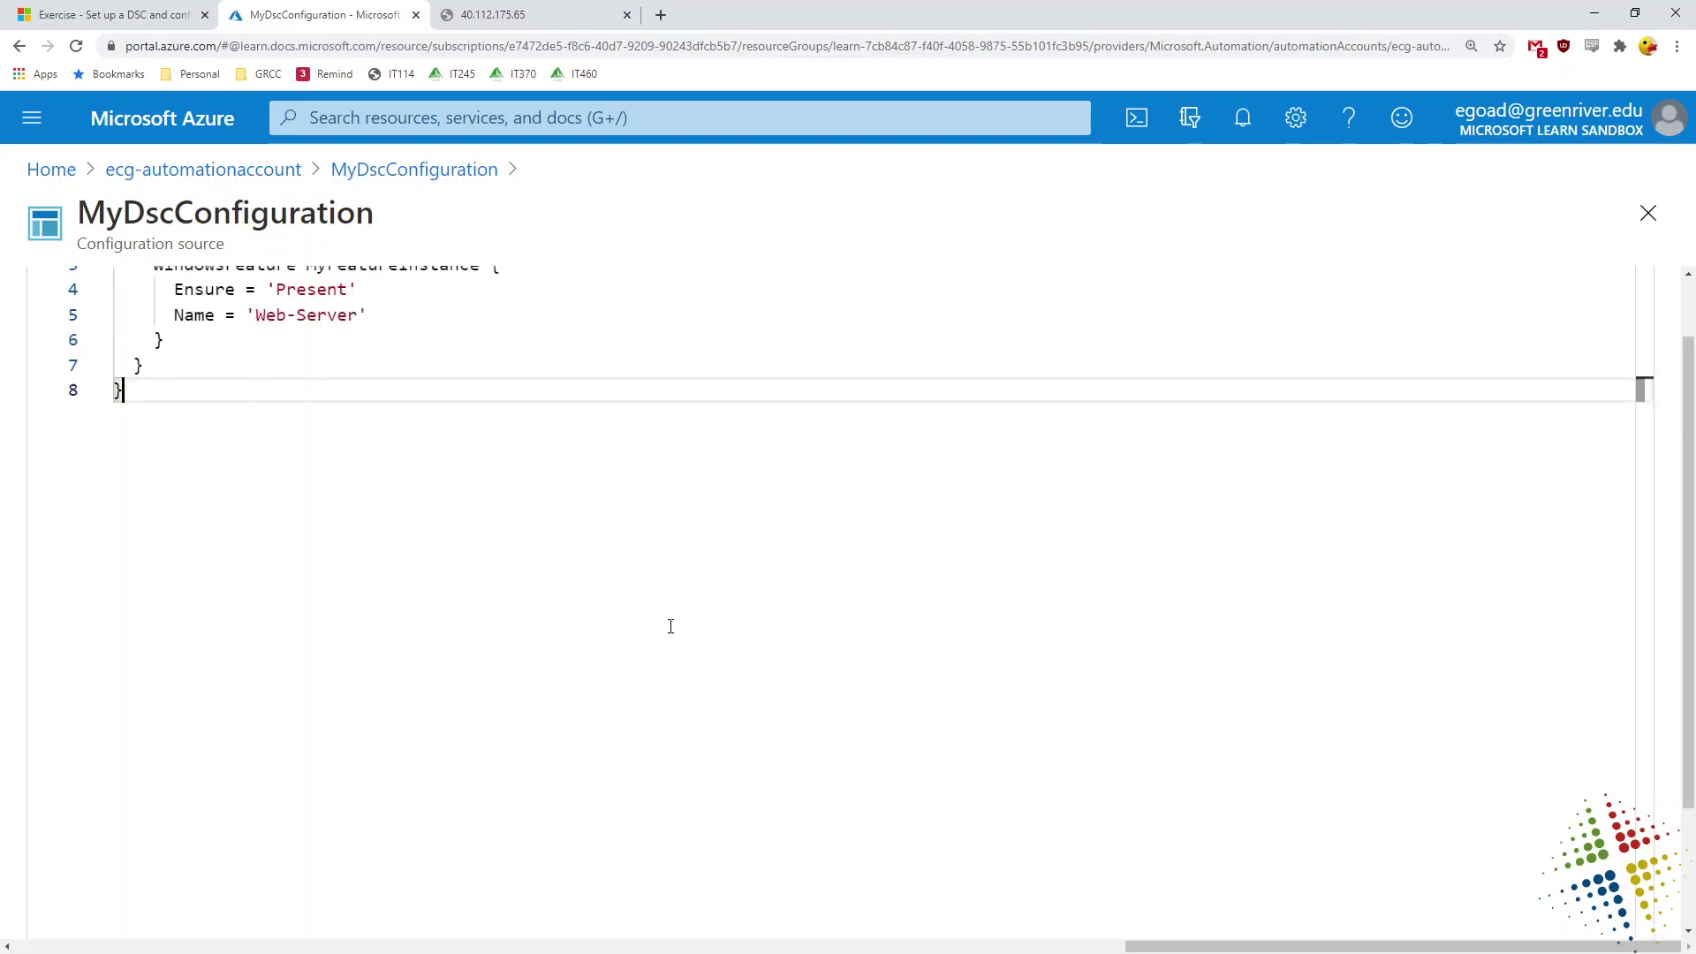
# Step: Refresh the portal, recheck the MyDscConfiguration compilation job's status, and return to the State configuration (DSC) page
pyautogui.press('F5')
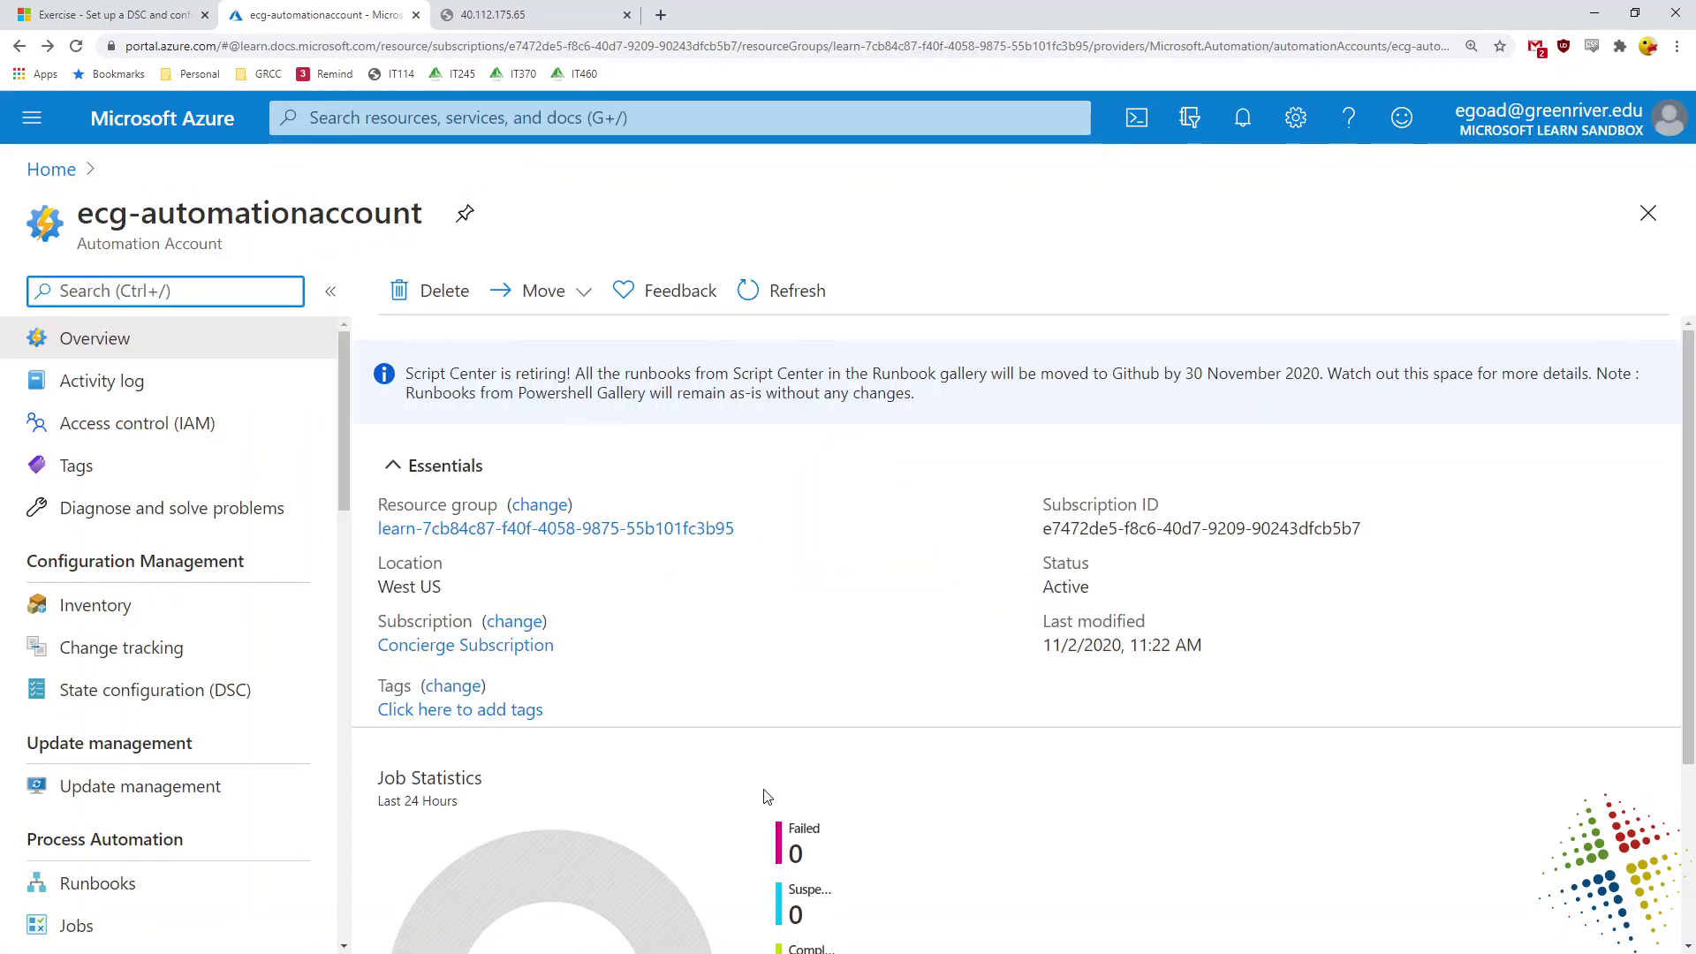
pyautogui.click(152, 690)
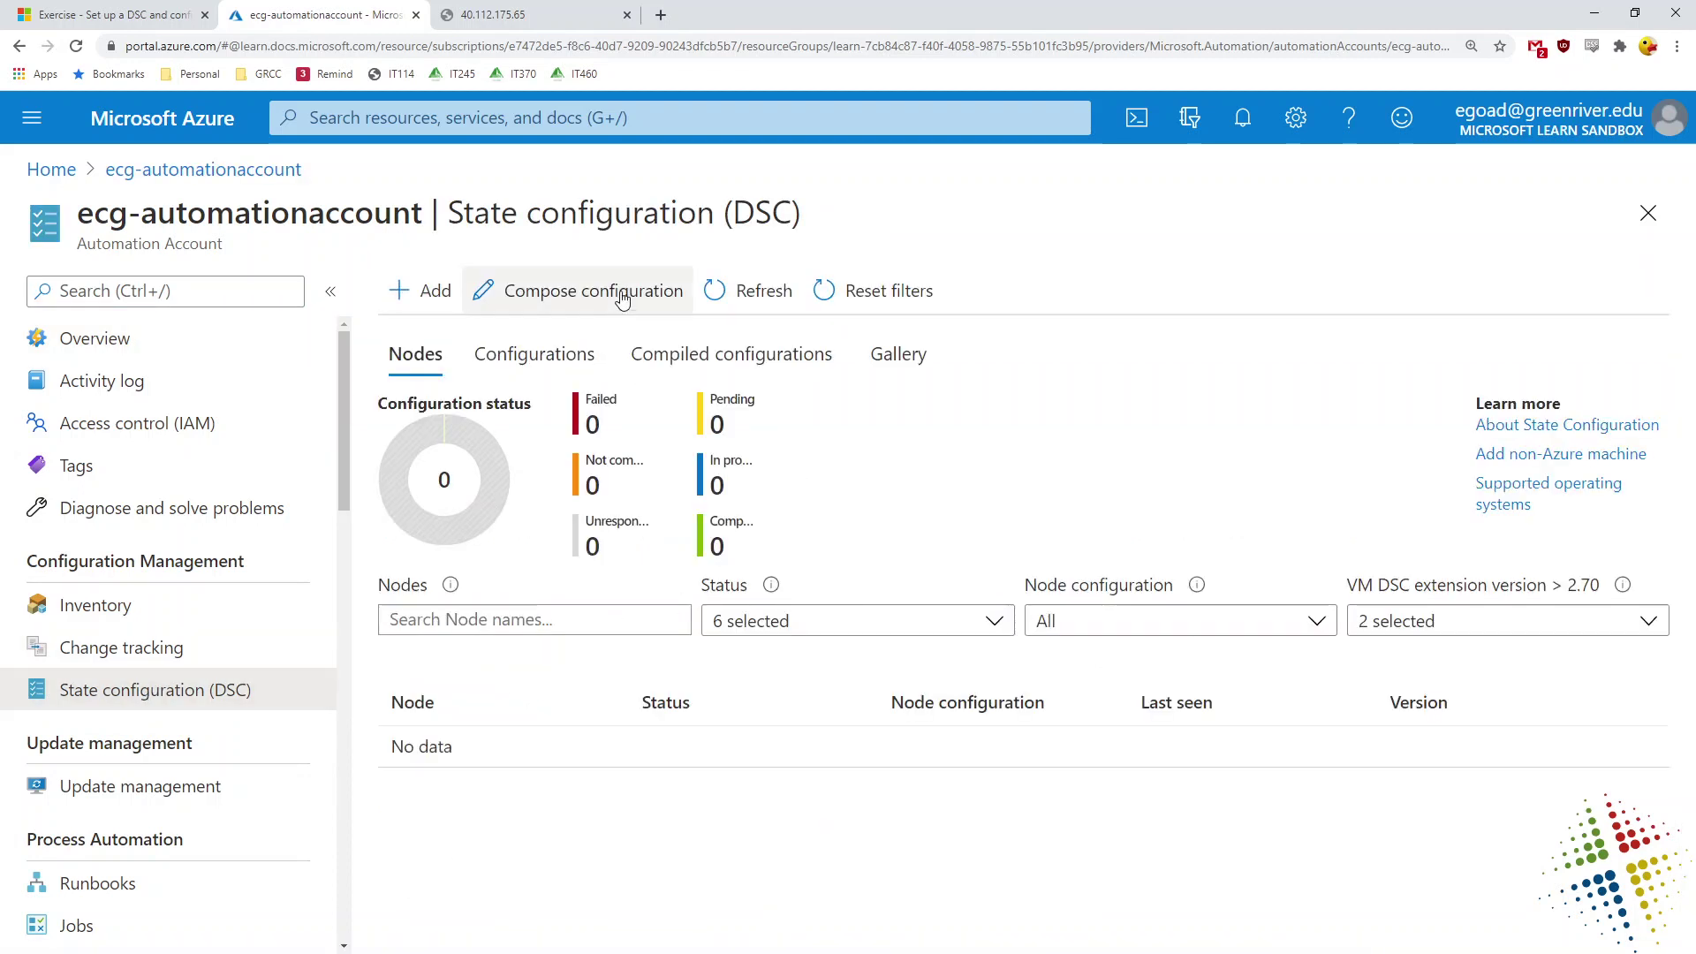
pyautogui.click(583, 351)
pyautogui.click(579, 564)
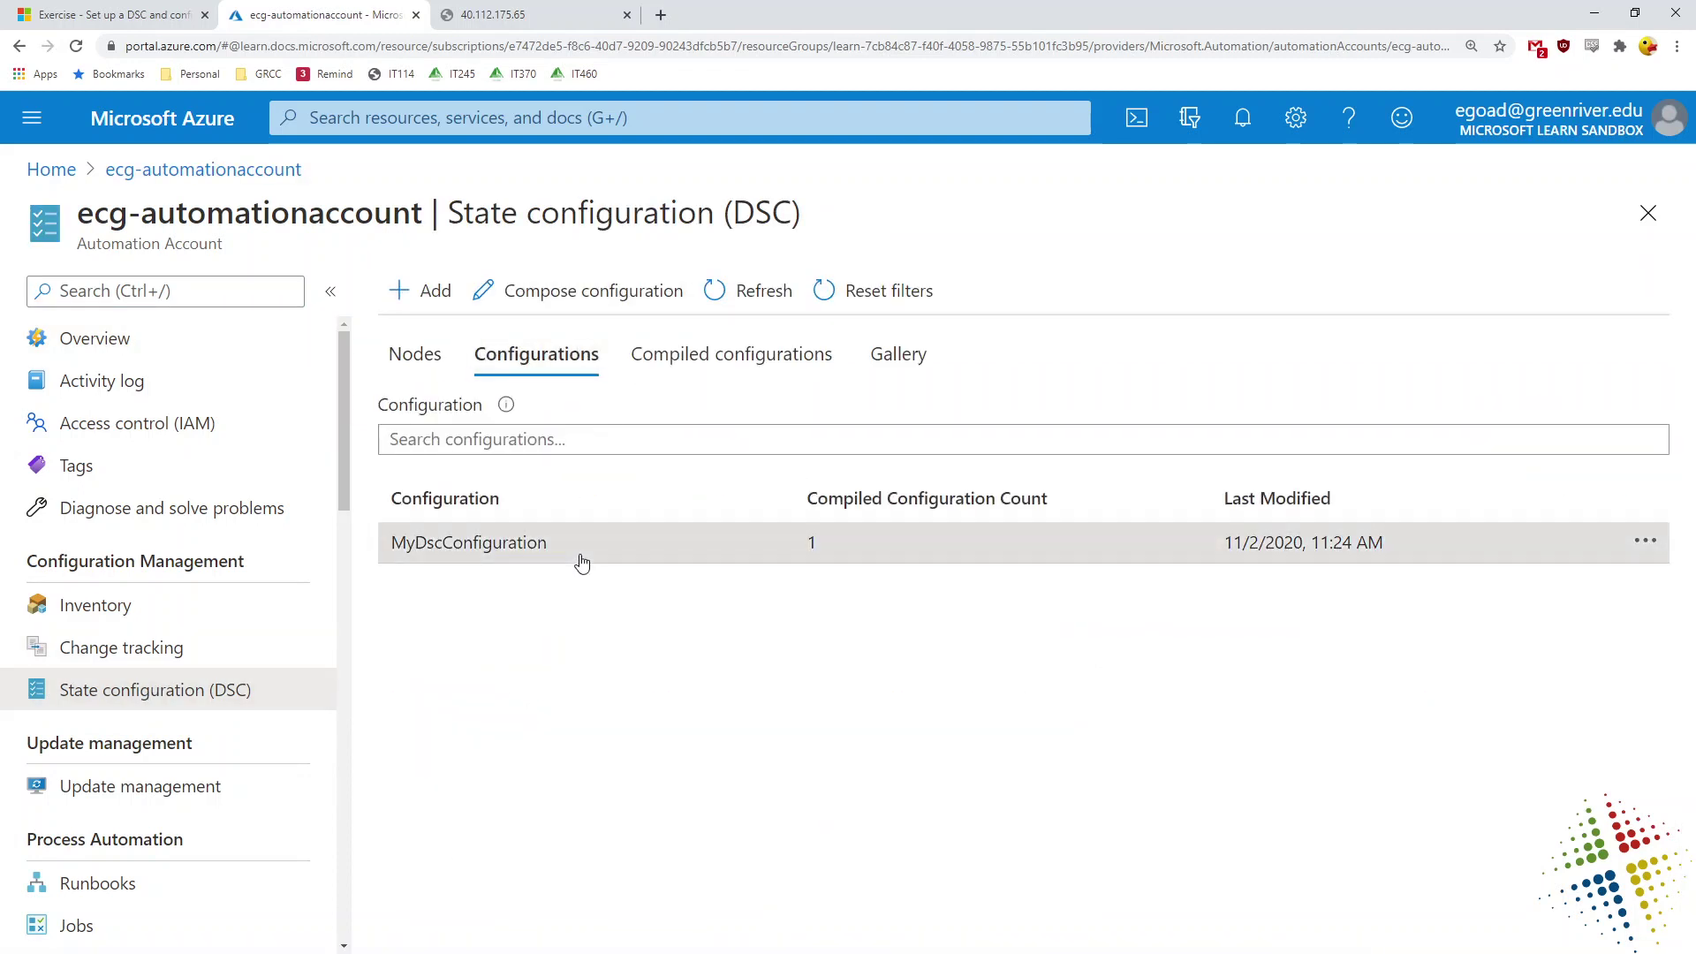
pyautogui.moveTo(733, 672); pyautogui.dragTo(575, 666)
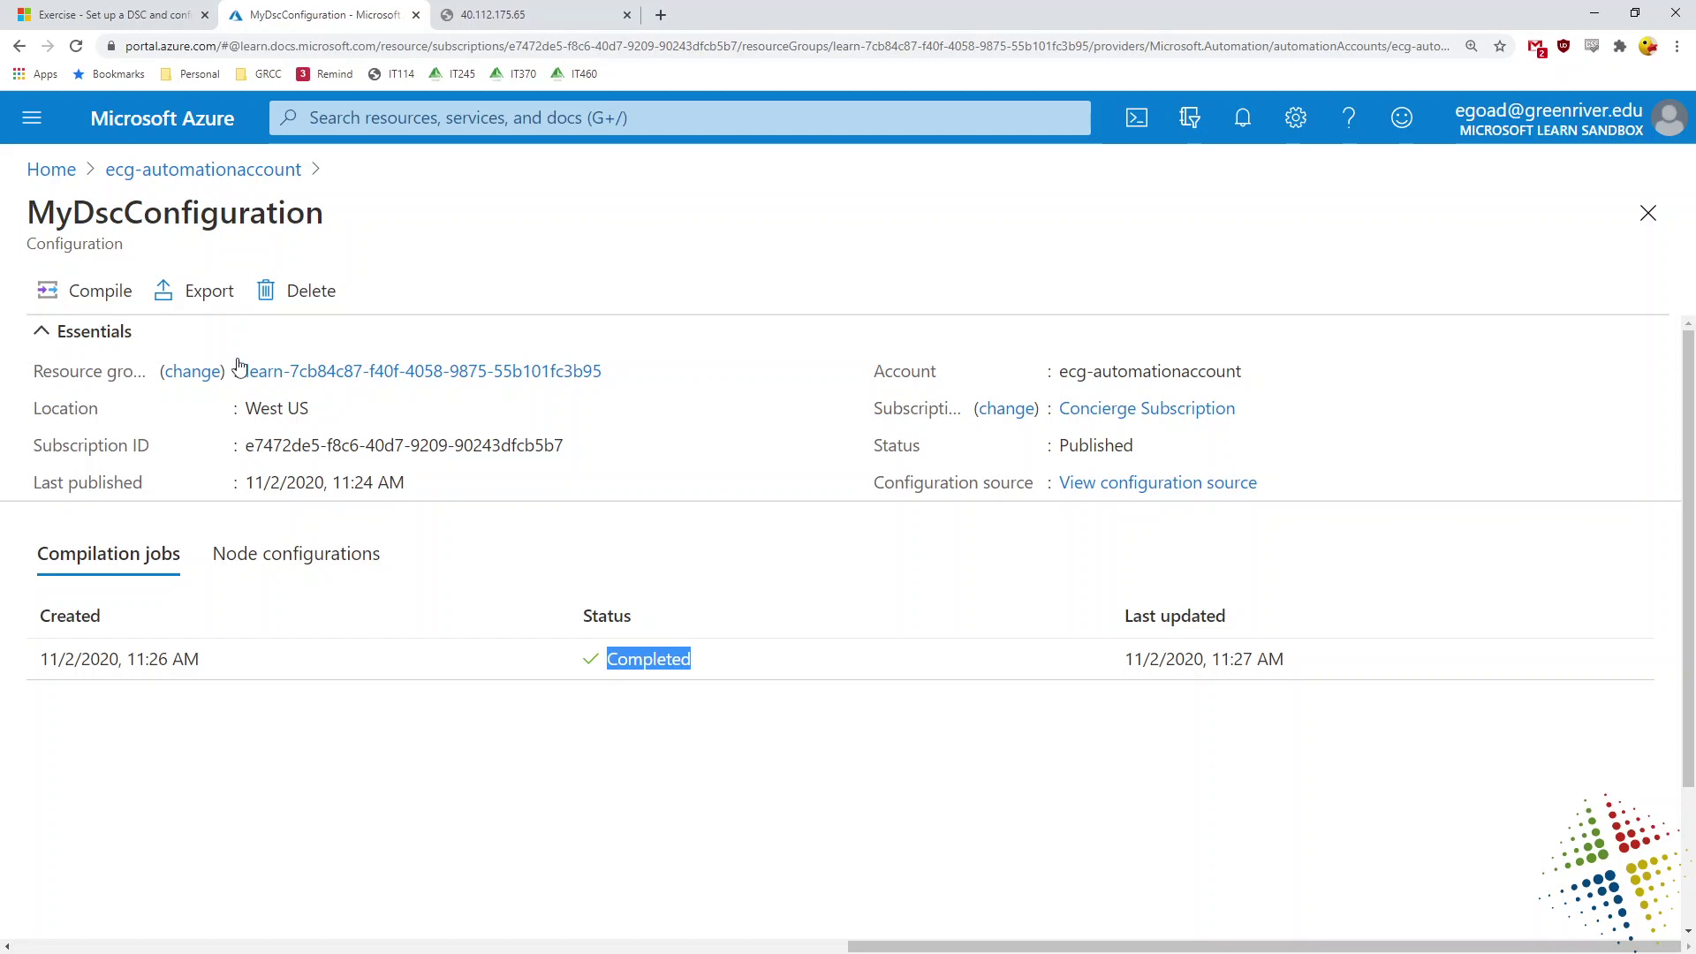
pyautogui.click(251, 175)
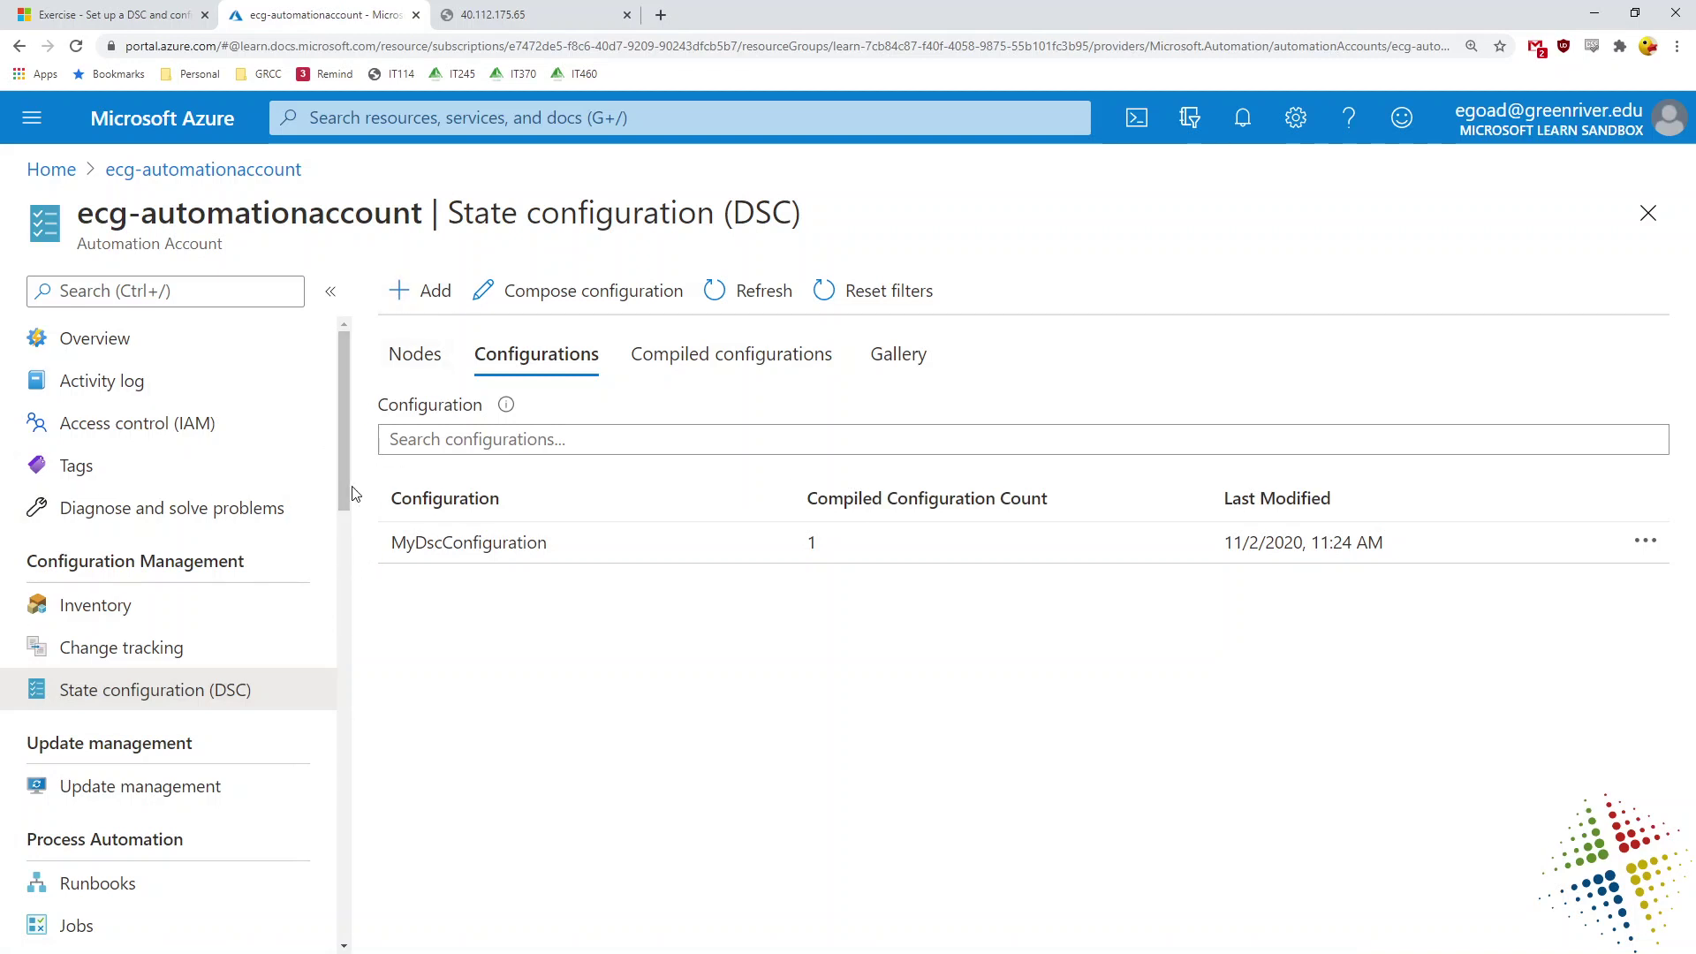
# Step: Add myVM as a DSC node from the State configuration nodes list and start connecting it to open its registration settings
pyautogui.moveTo(350, 491); pyautogui.dragTo(332, 723)
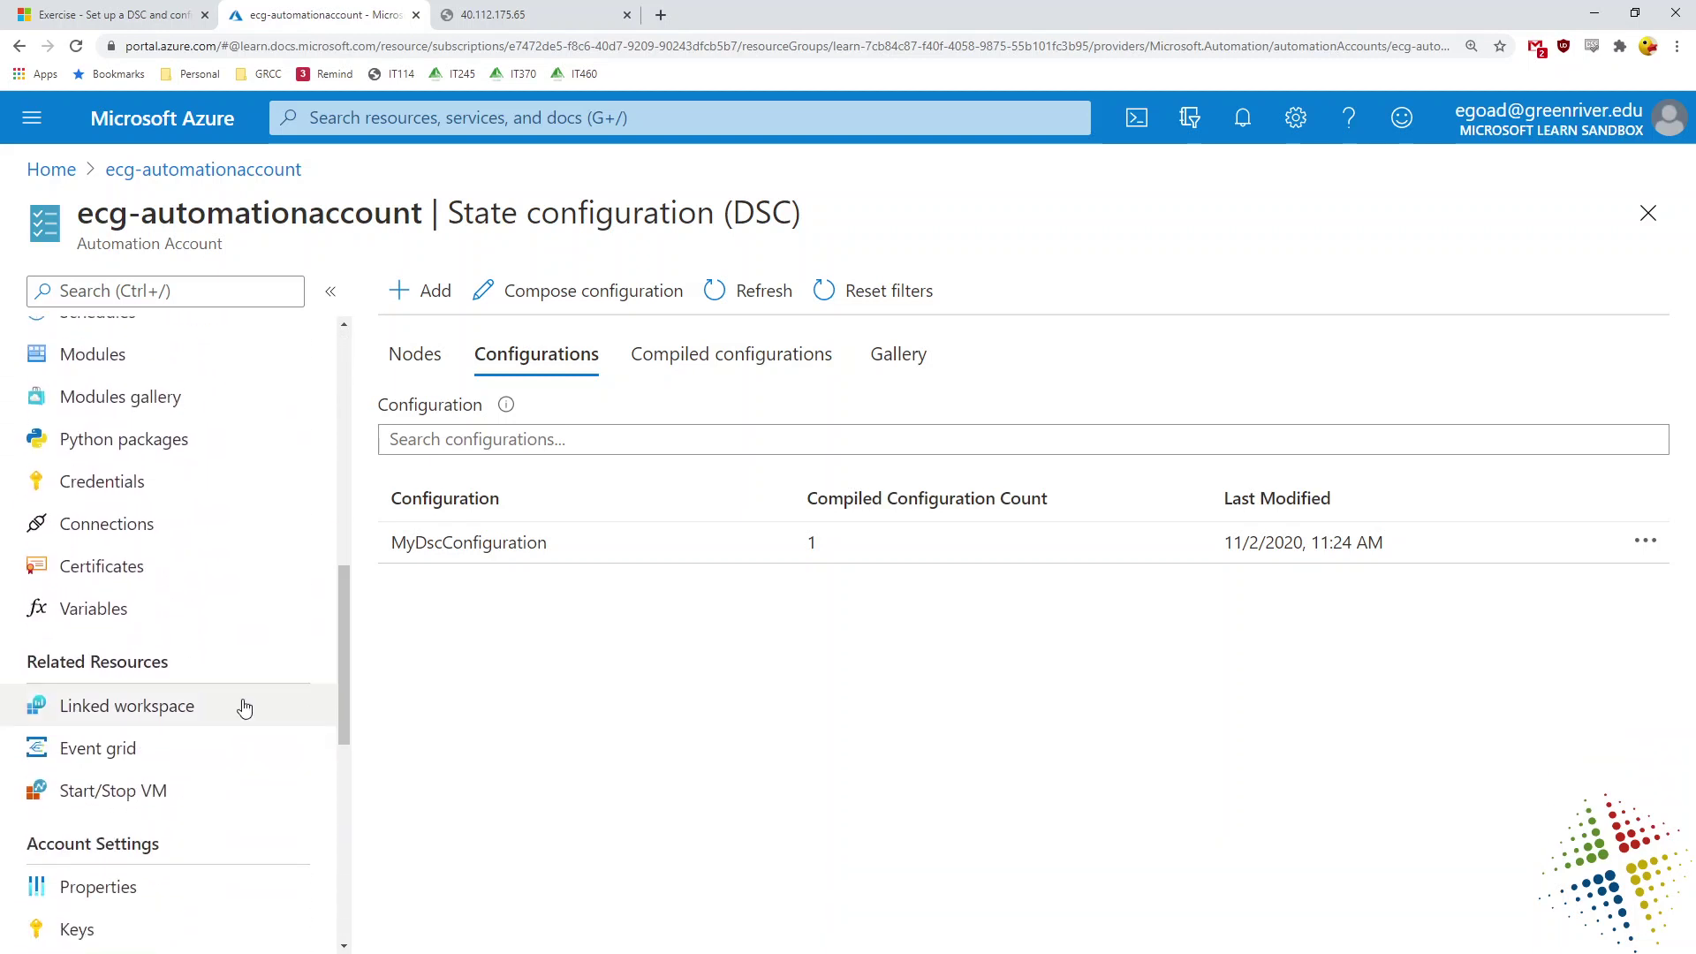
pyautogui.click(433, 357)
pyautogui.click(436, 290)
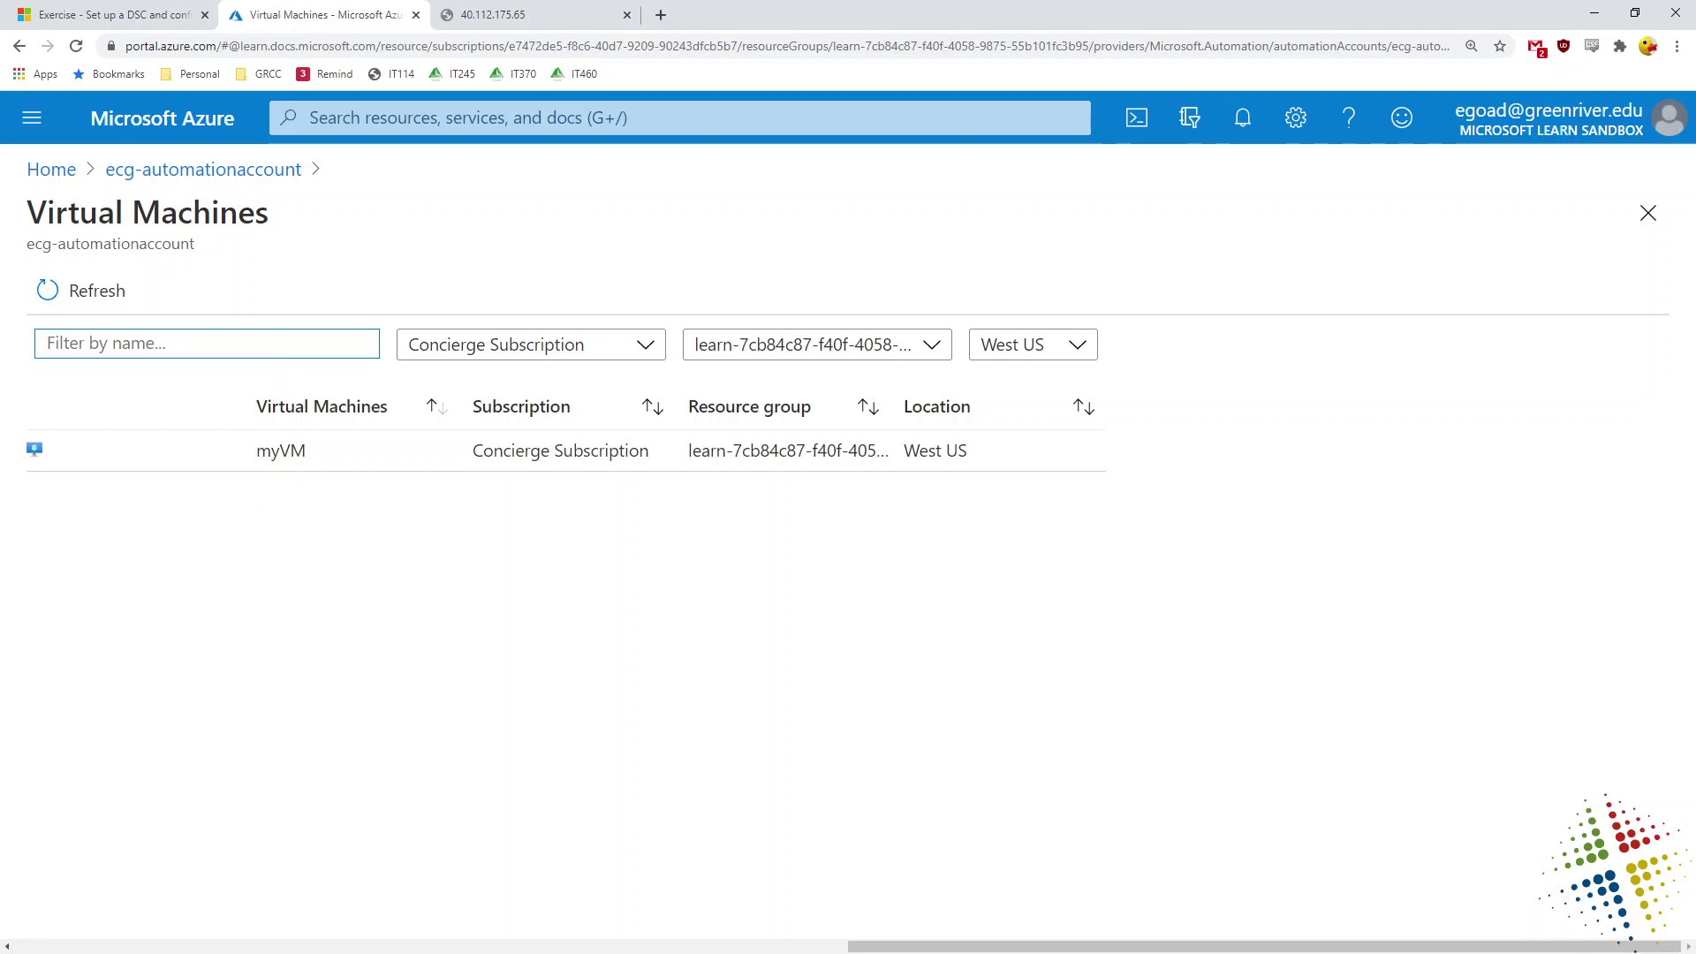
pyautogui.click(516, 464)
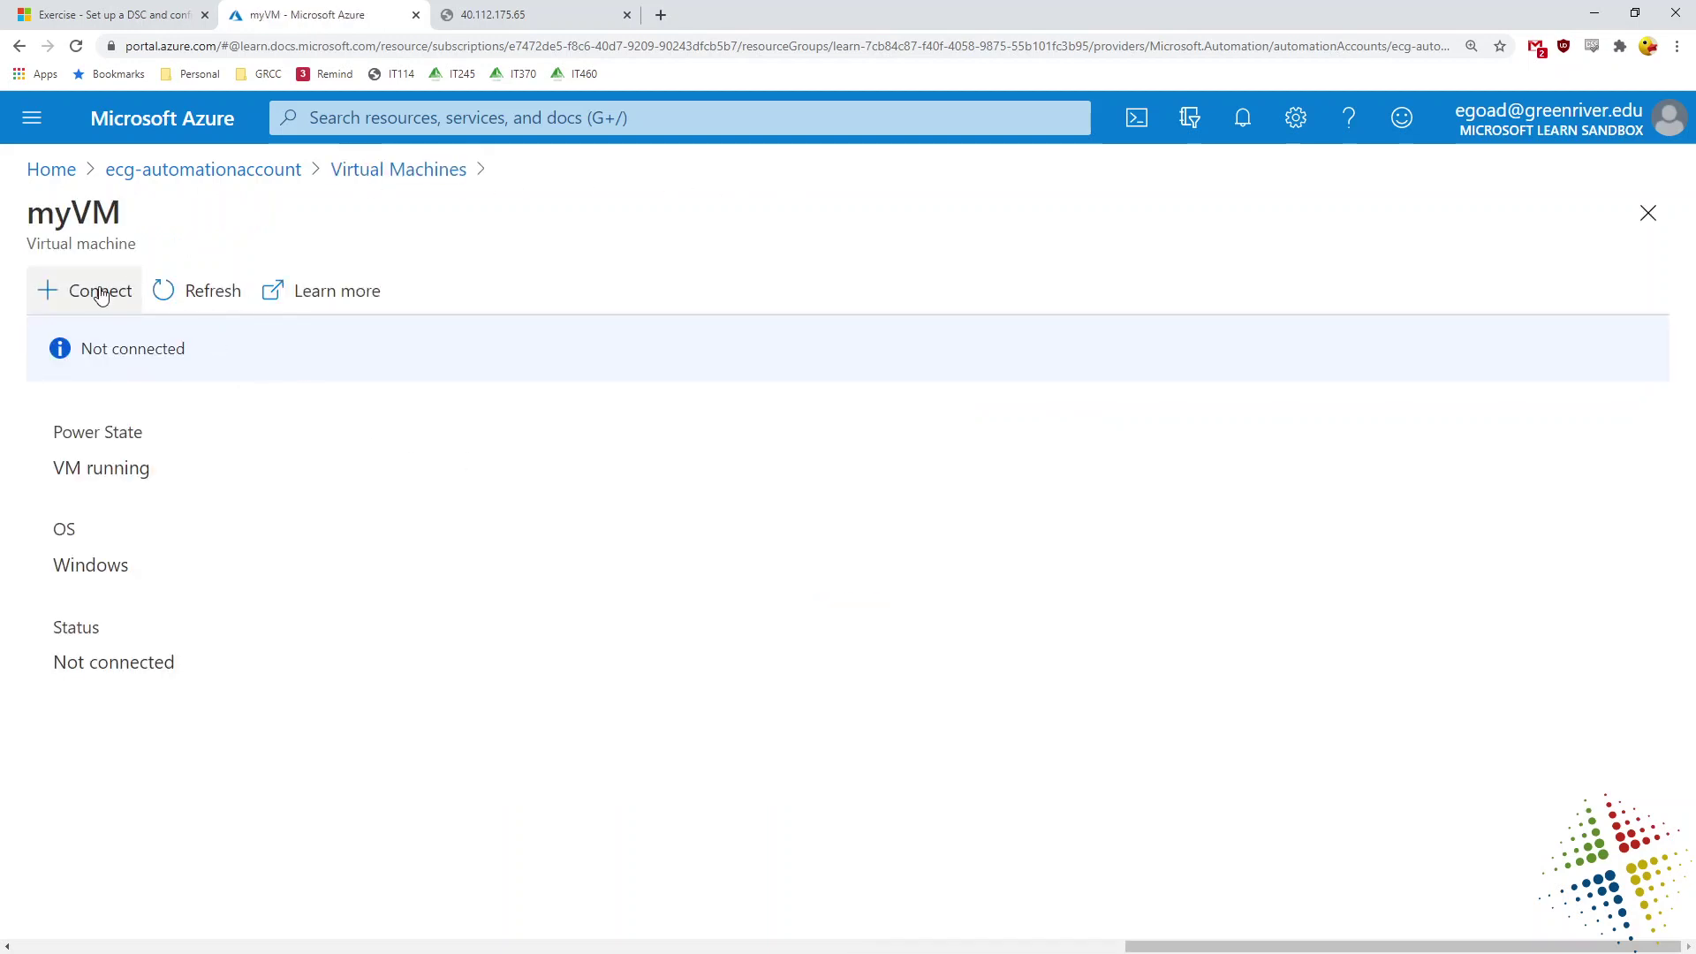
pyautogui.click(100, 294)
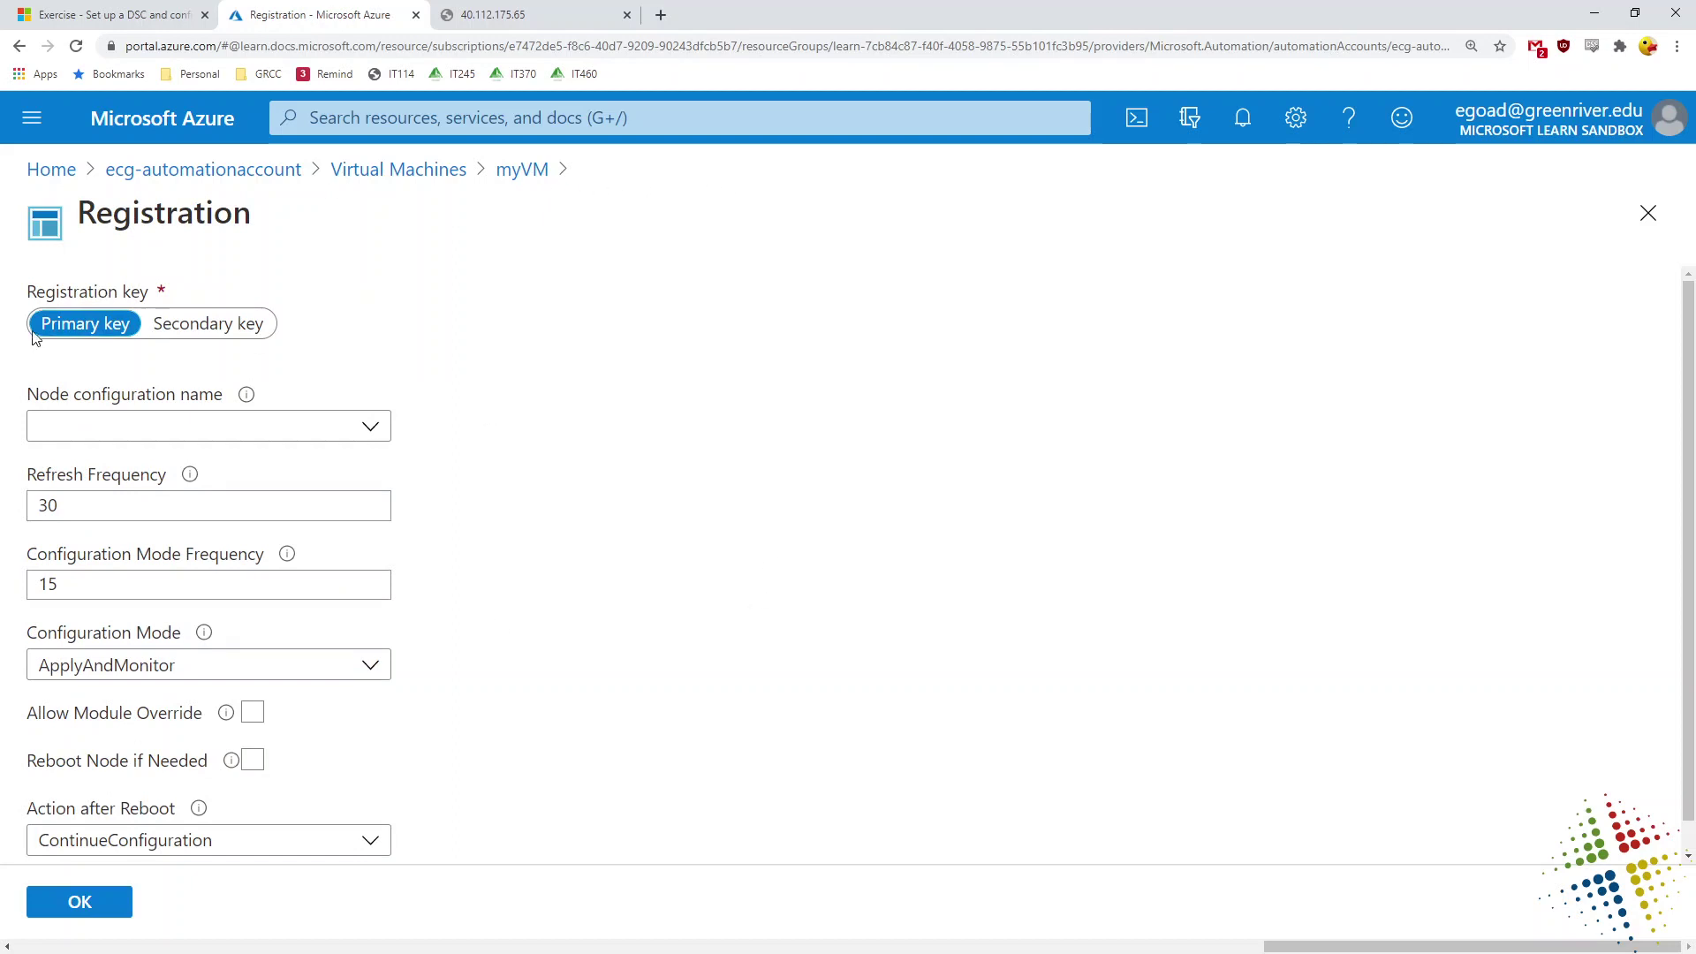
# Step: Assign the MyDscConfiguration.localhost node configuration to myVM and review the frequency help and configuration mode options, keeping ApplyAndMonitor
pyautogui.click(150, 424)
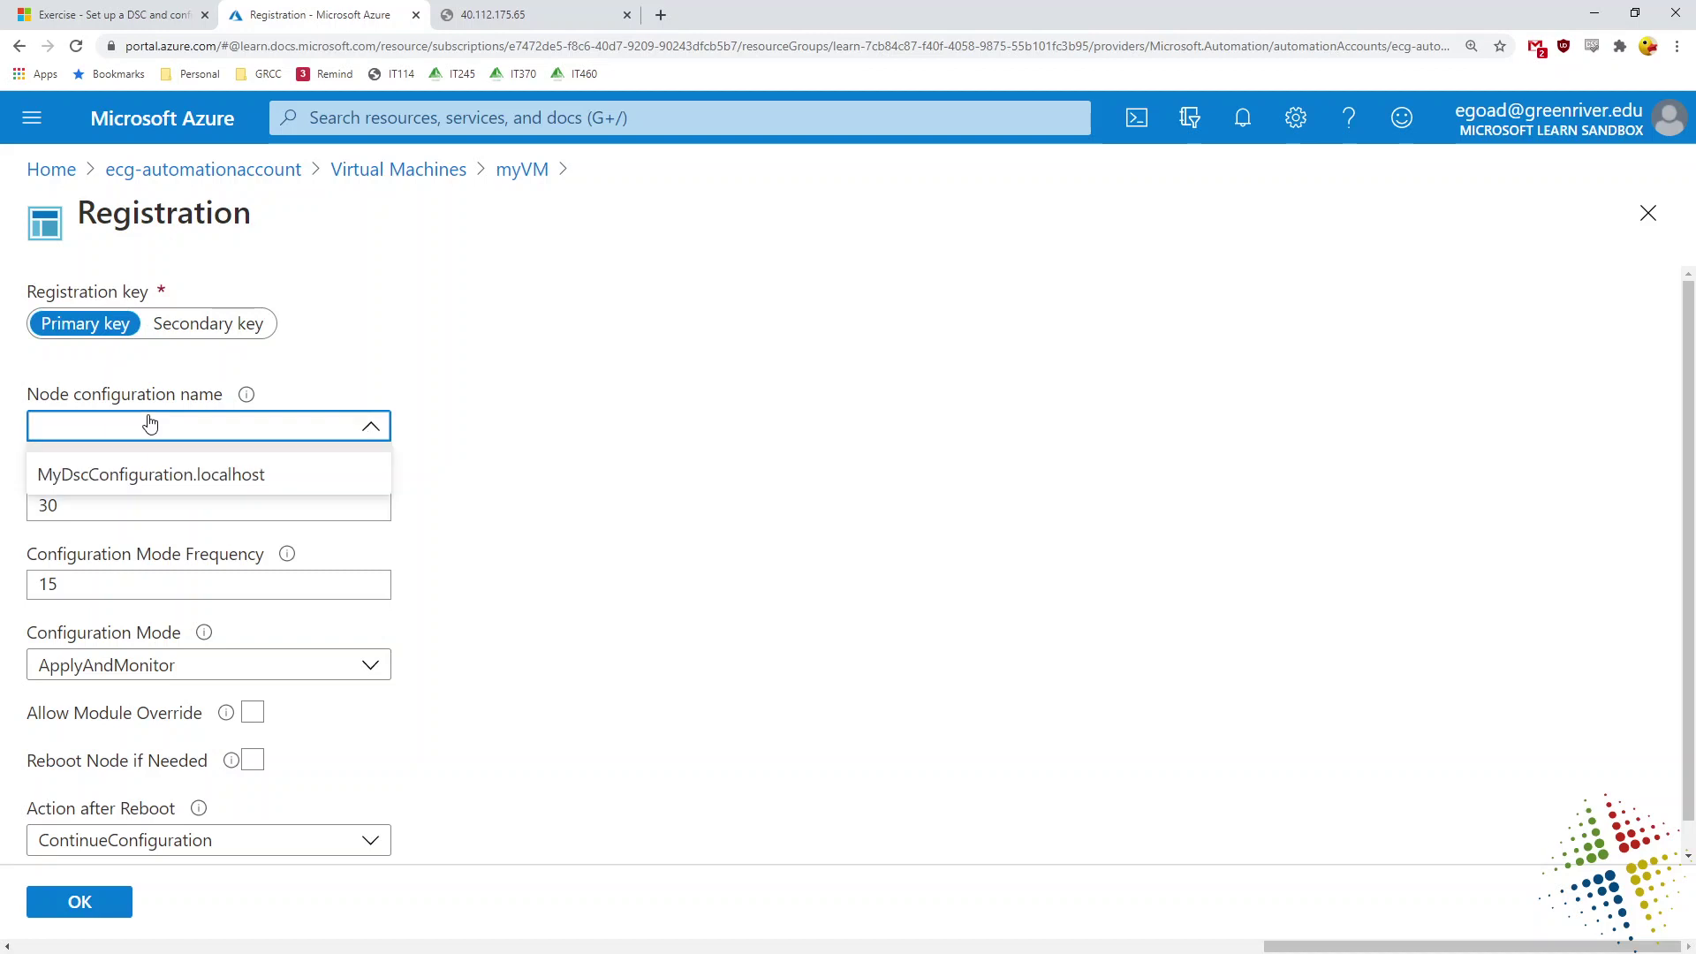
pyautogui.click(159, 475)
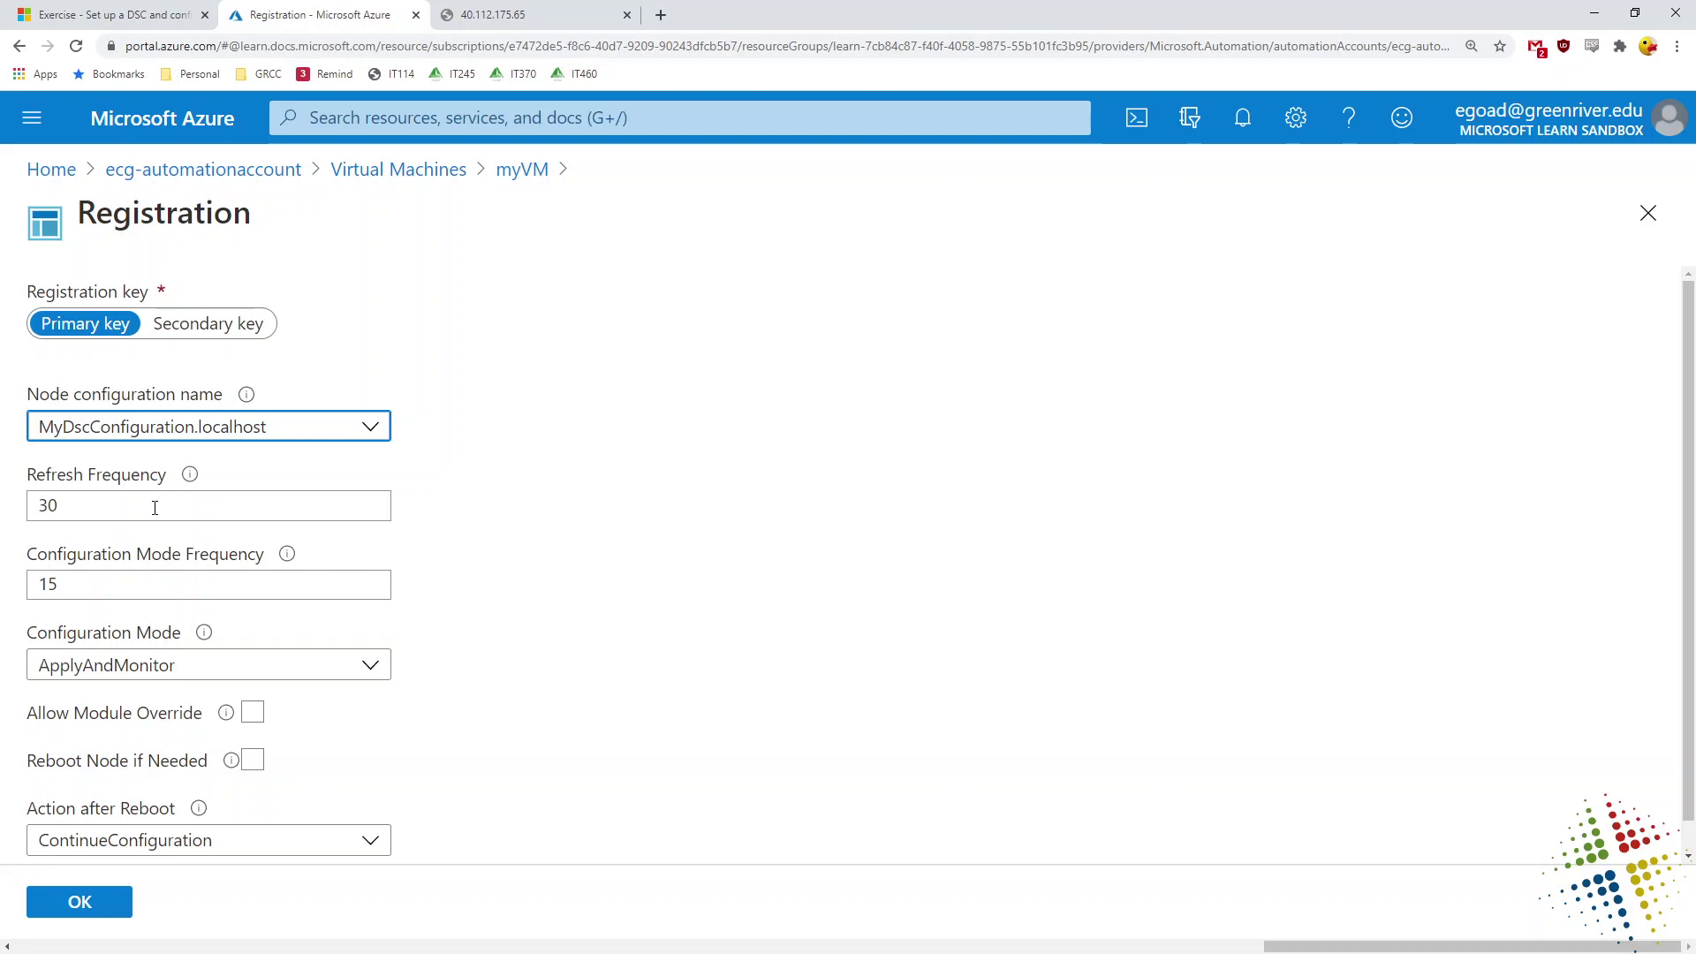
pyautogui.moveTo(188, 481)
pyautogui.moveTo(288, 564)
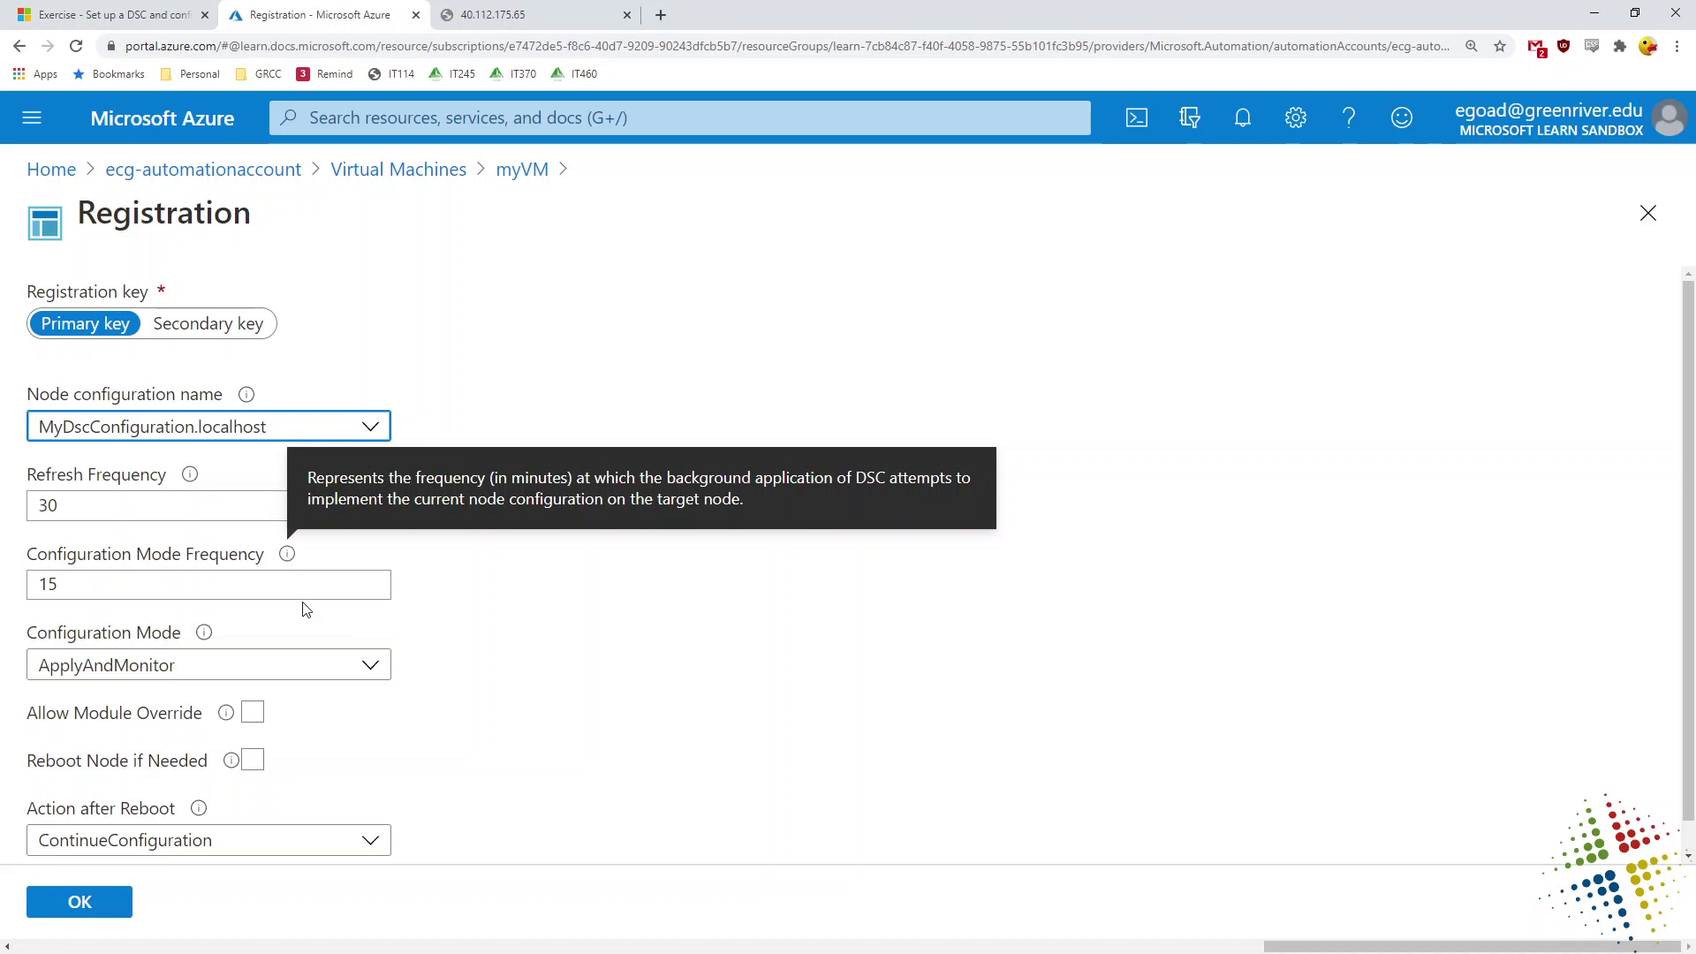
pyautogui.click(375, 668)
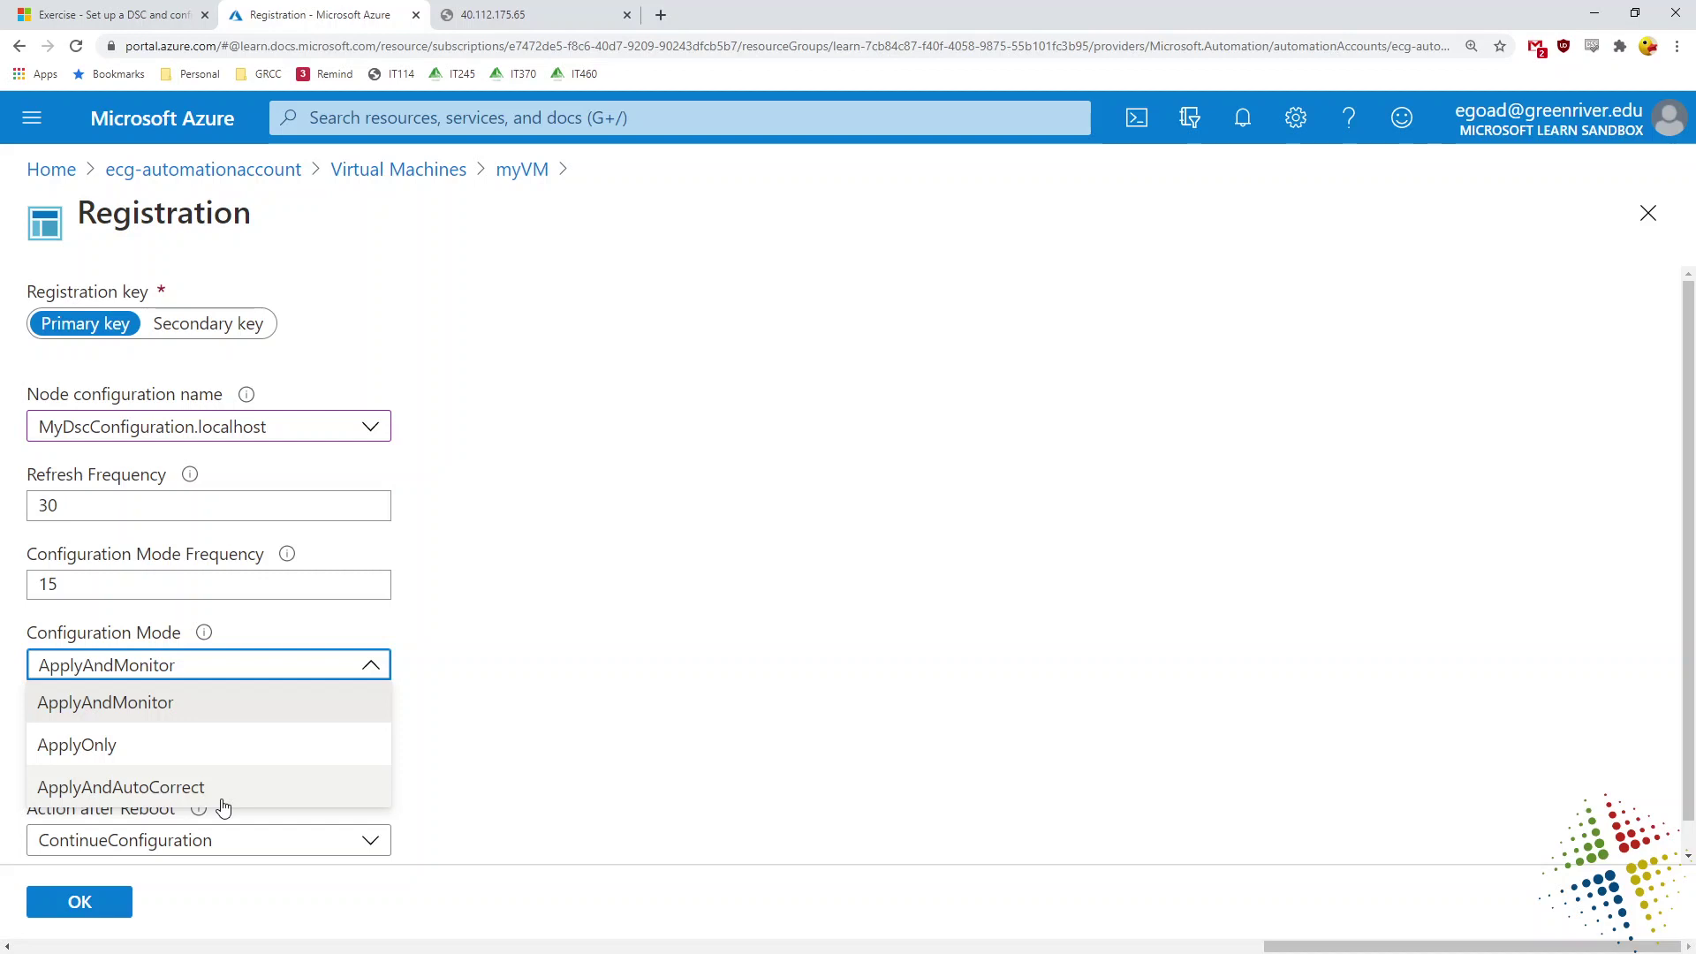
pyautogui.click(378, 665)
pyautogui.click(736, 731)
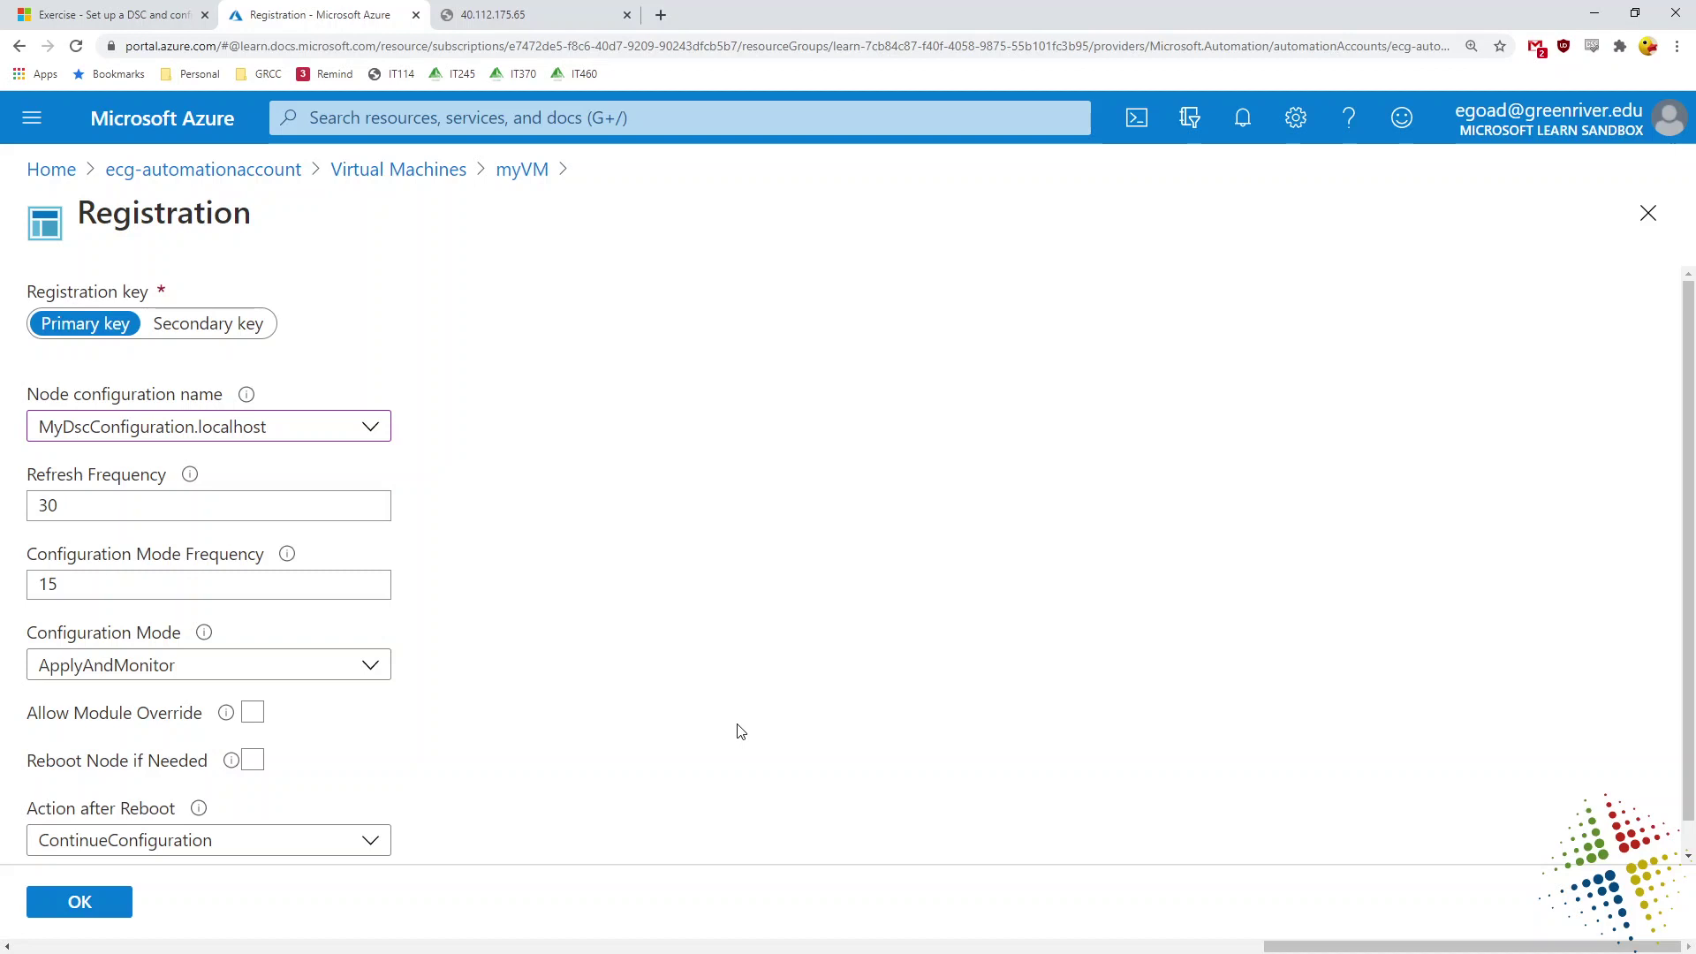
# Step: Allow module override and node reboot if needed, keep ContinueConfiguration as the action after reboot, and submit the registration
pyautogui.scroll(-1, 740, 732)
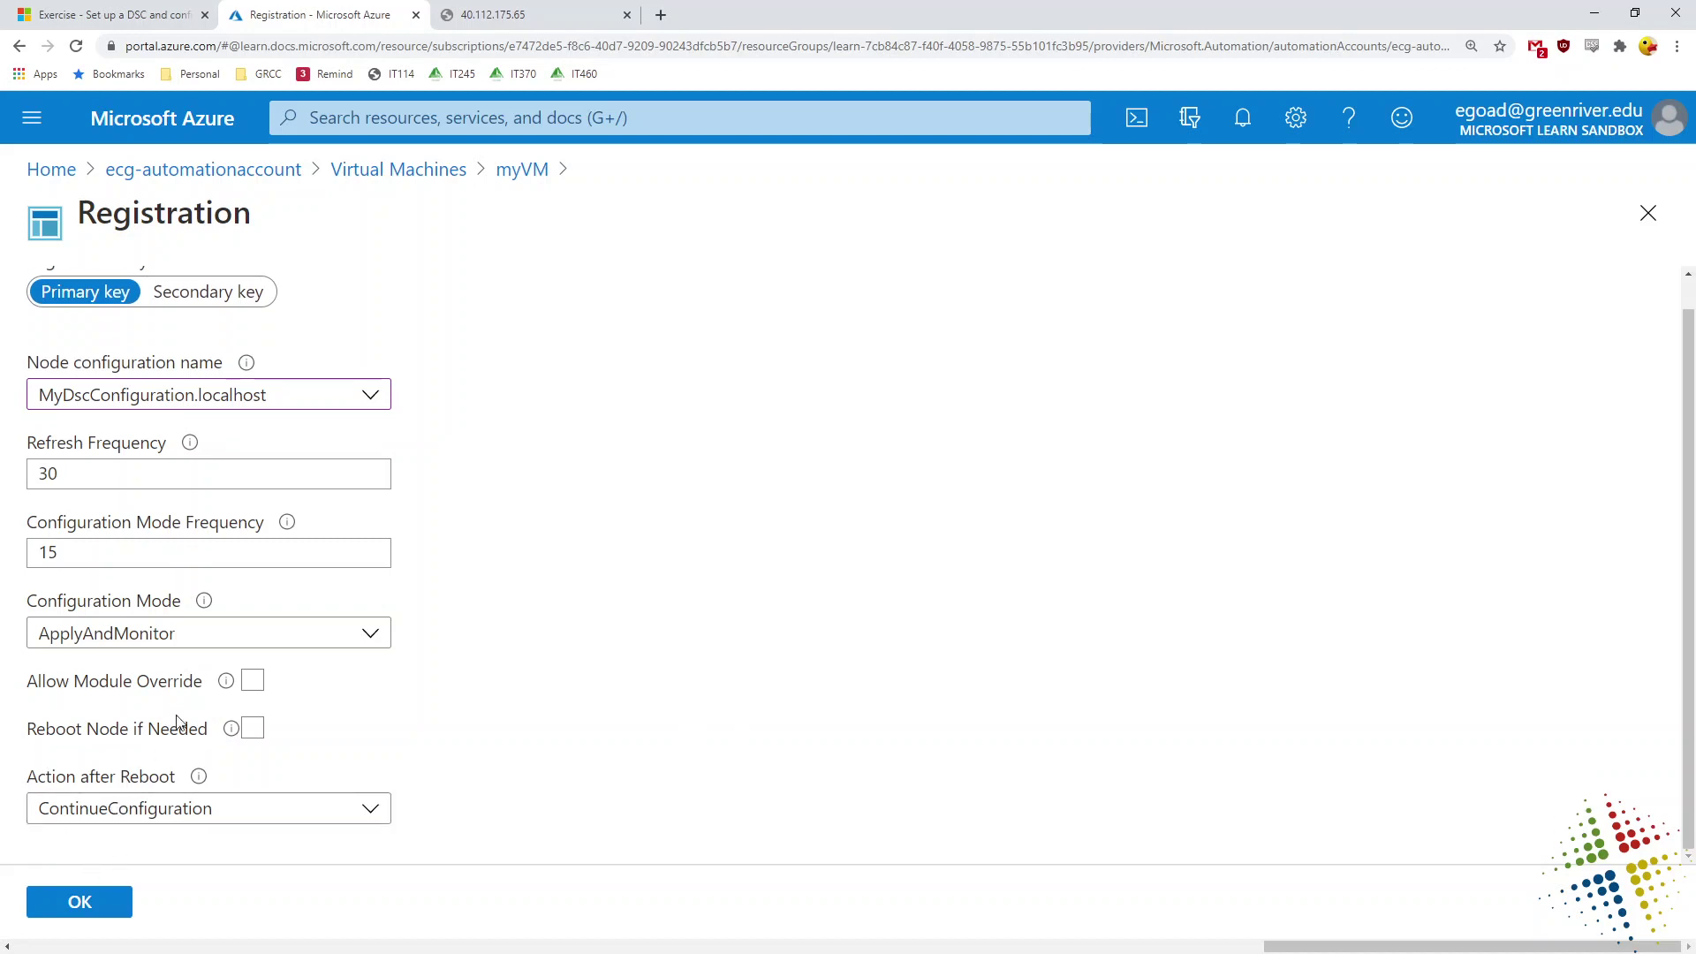
pyautogui.click(252, 685)
pyautogui.click(253, 729)
pyautogui.click(177, 810)
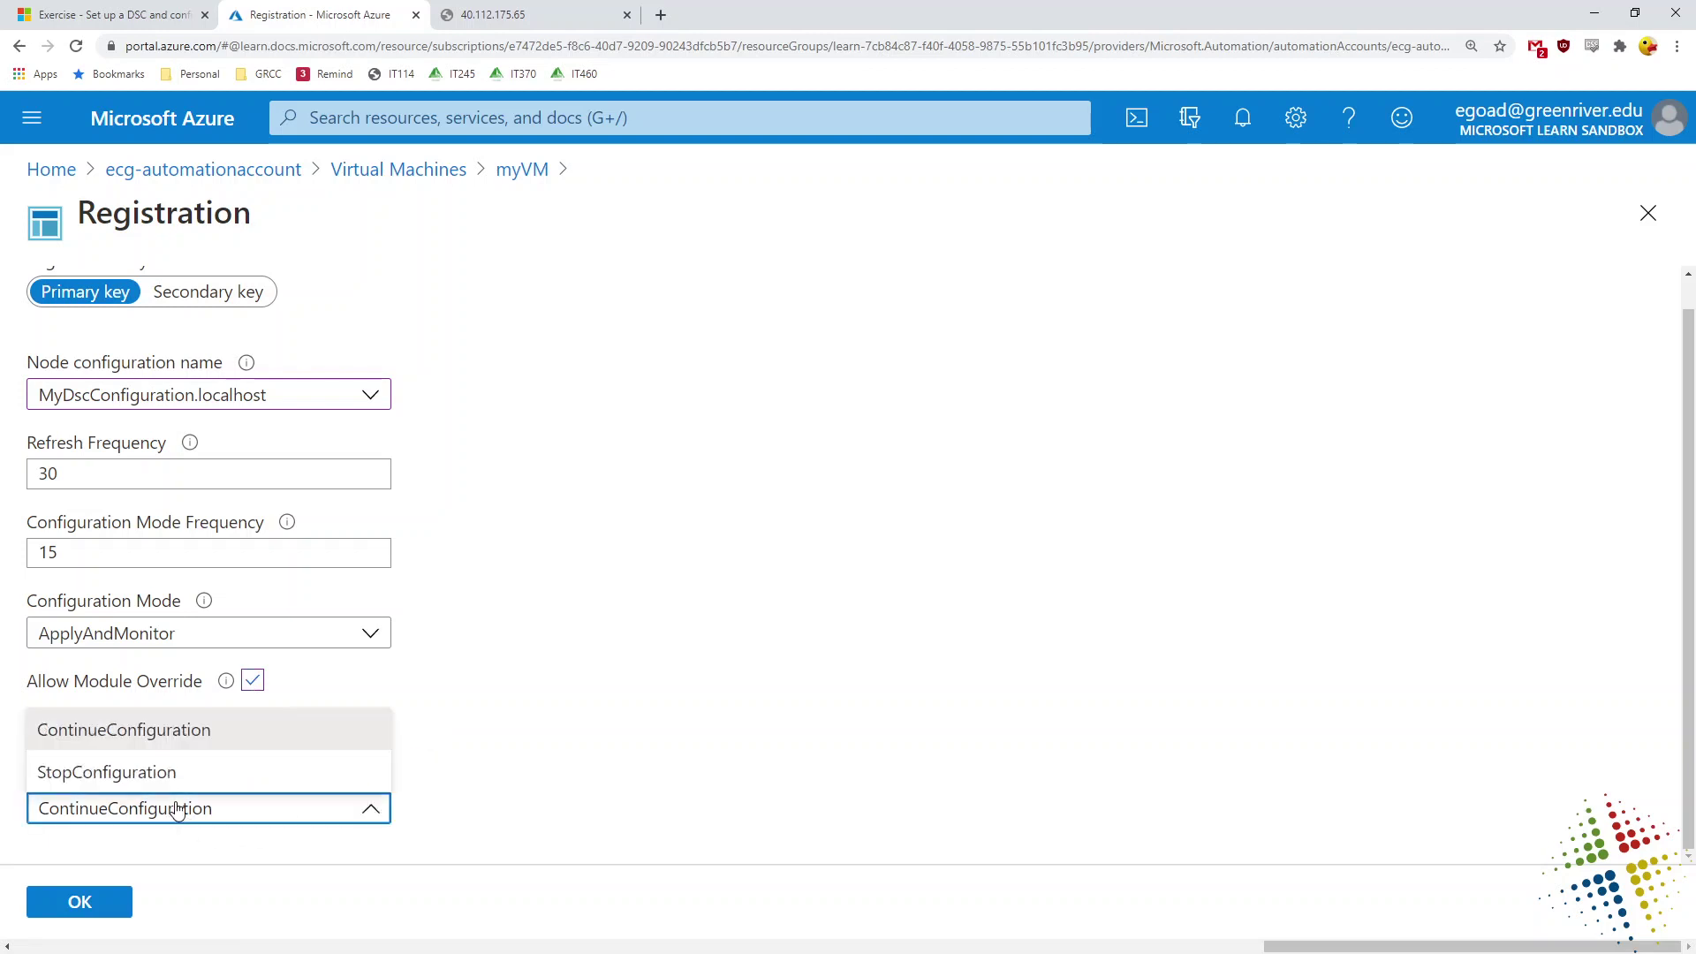
pyautogui.click(623, 752)
pyautogui.click(76, 919)
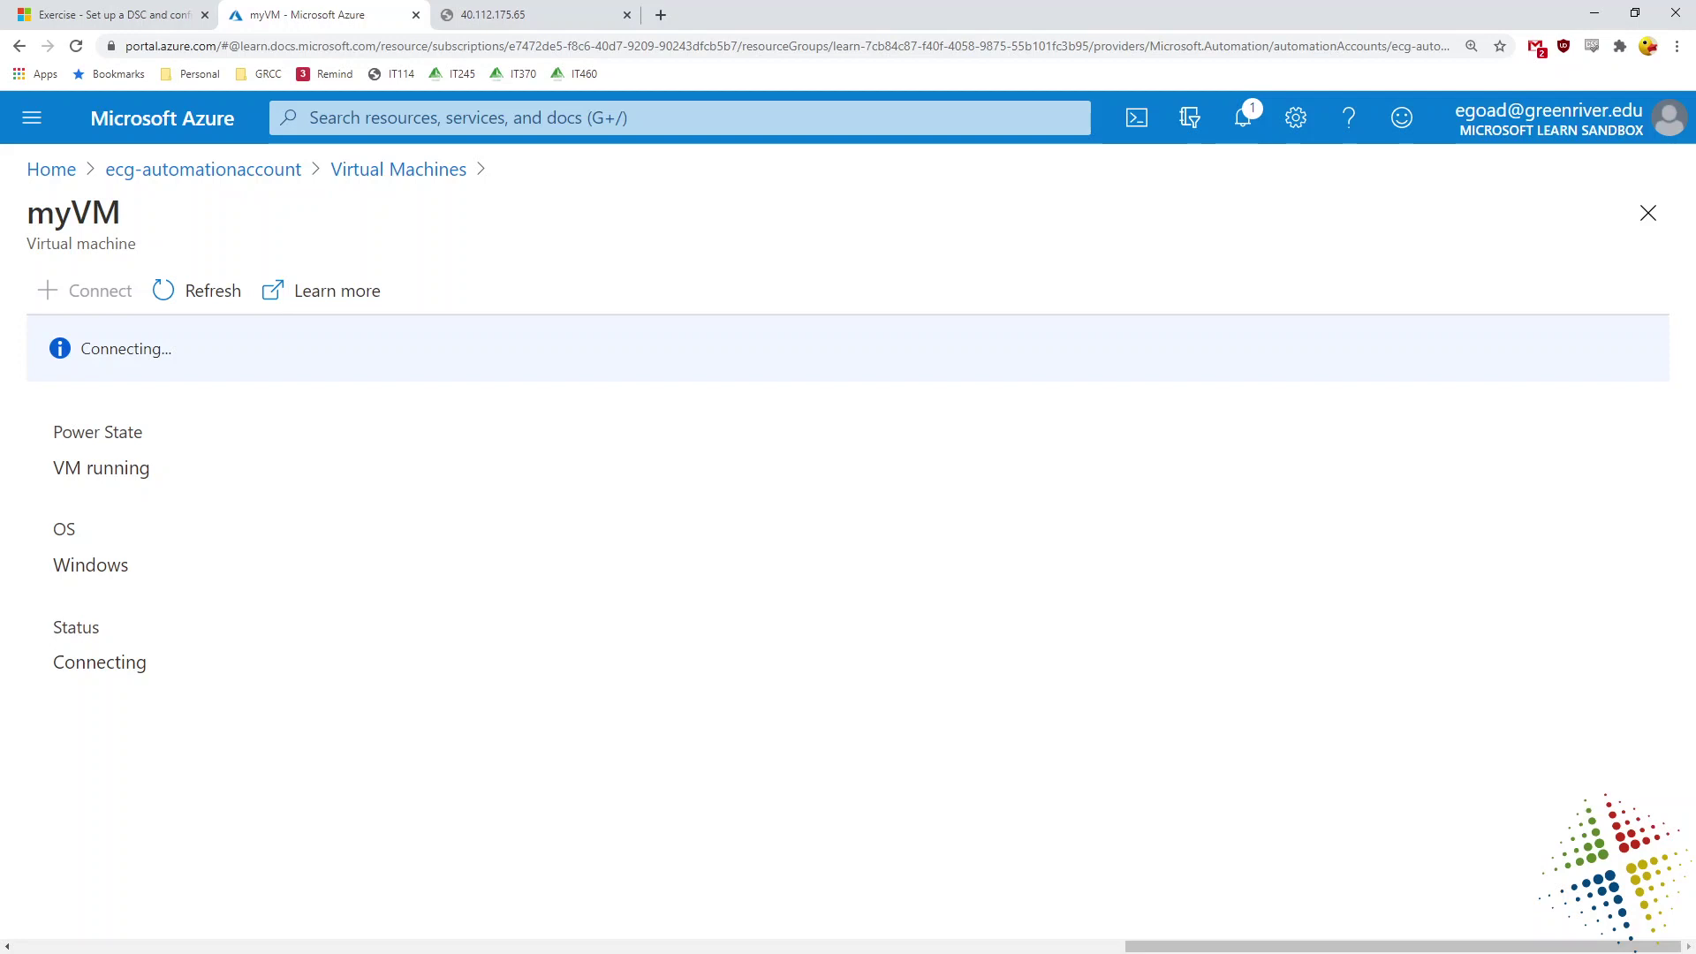
# Step: Check the portal notifications for myVM's connection progress and refresh its details to review the registration status and settings
pyautogui.click(1258, 113)
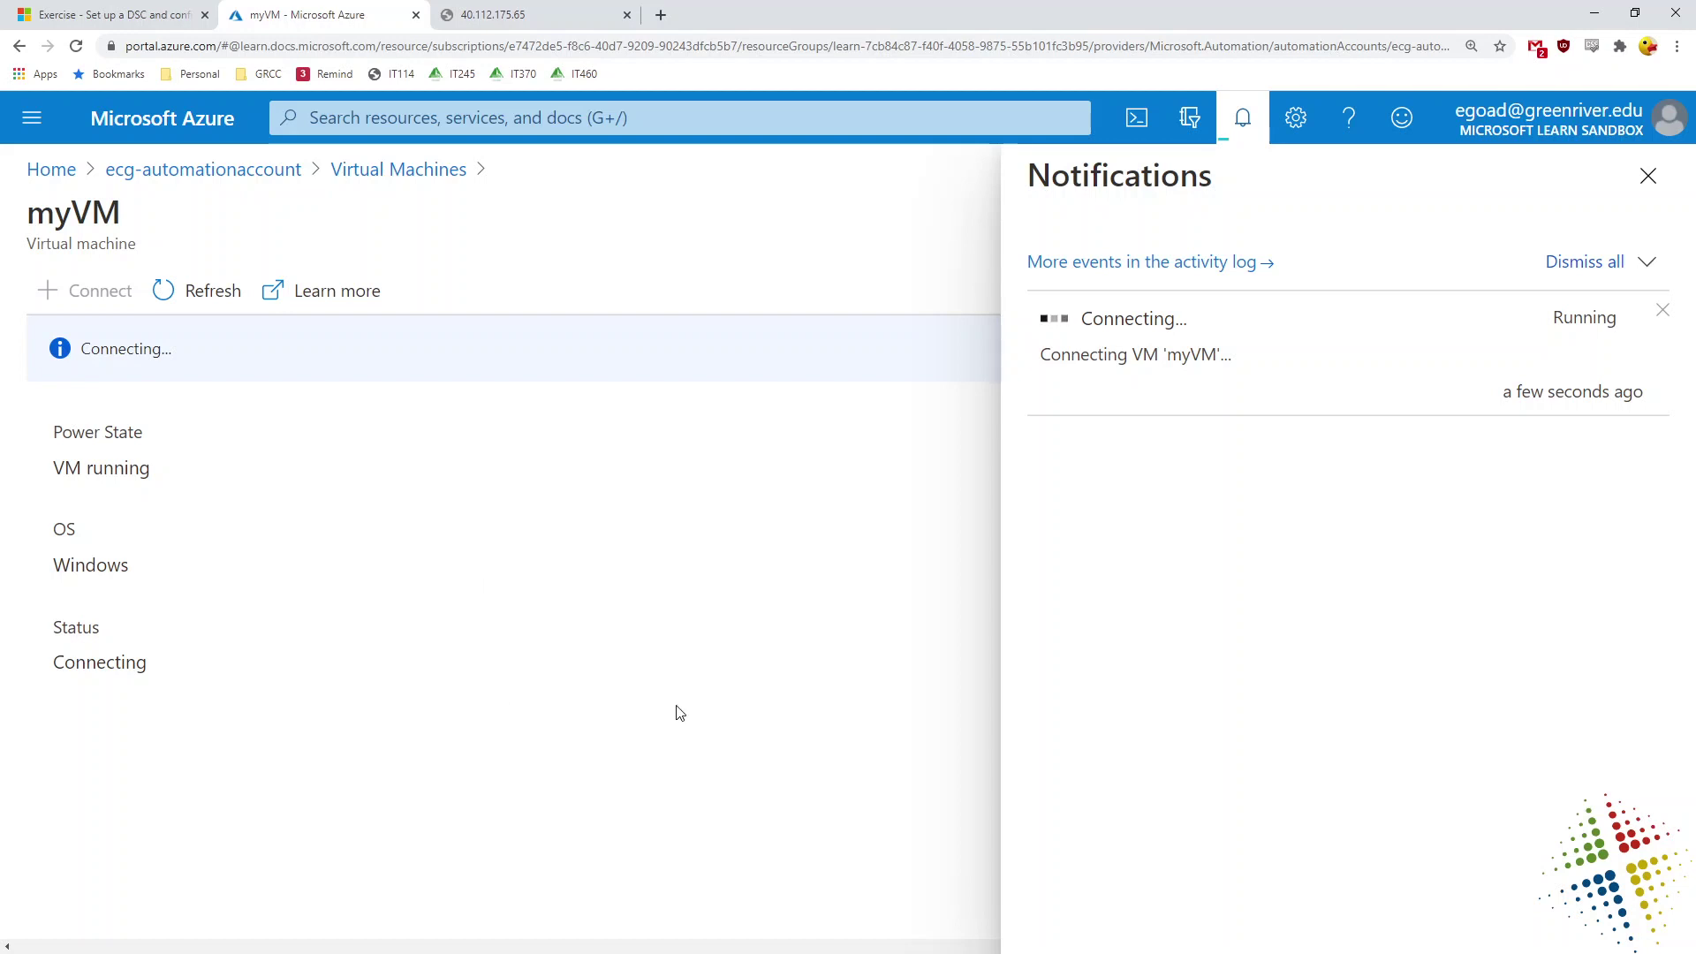
pyautogui.click(219, 299)
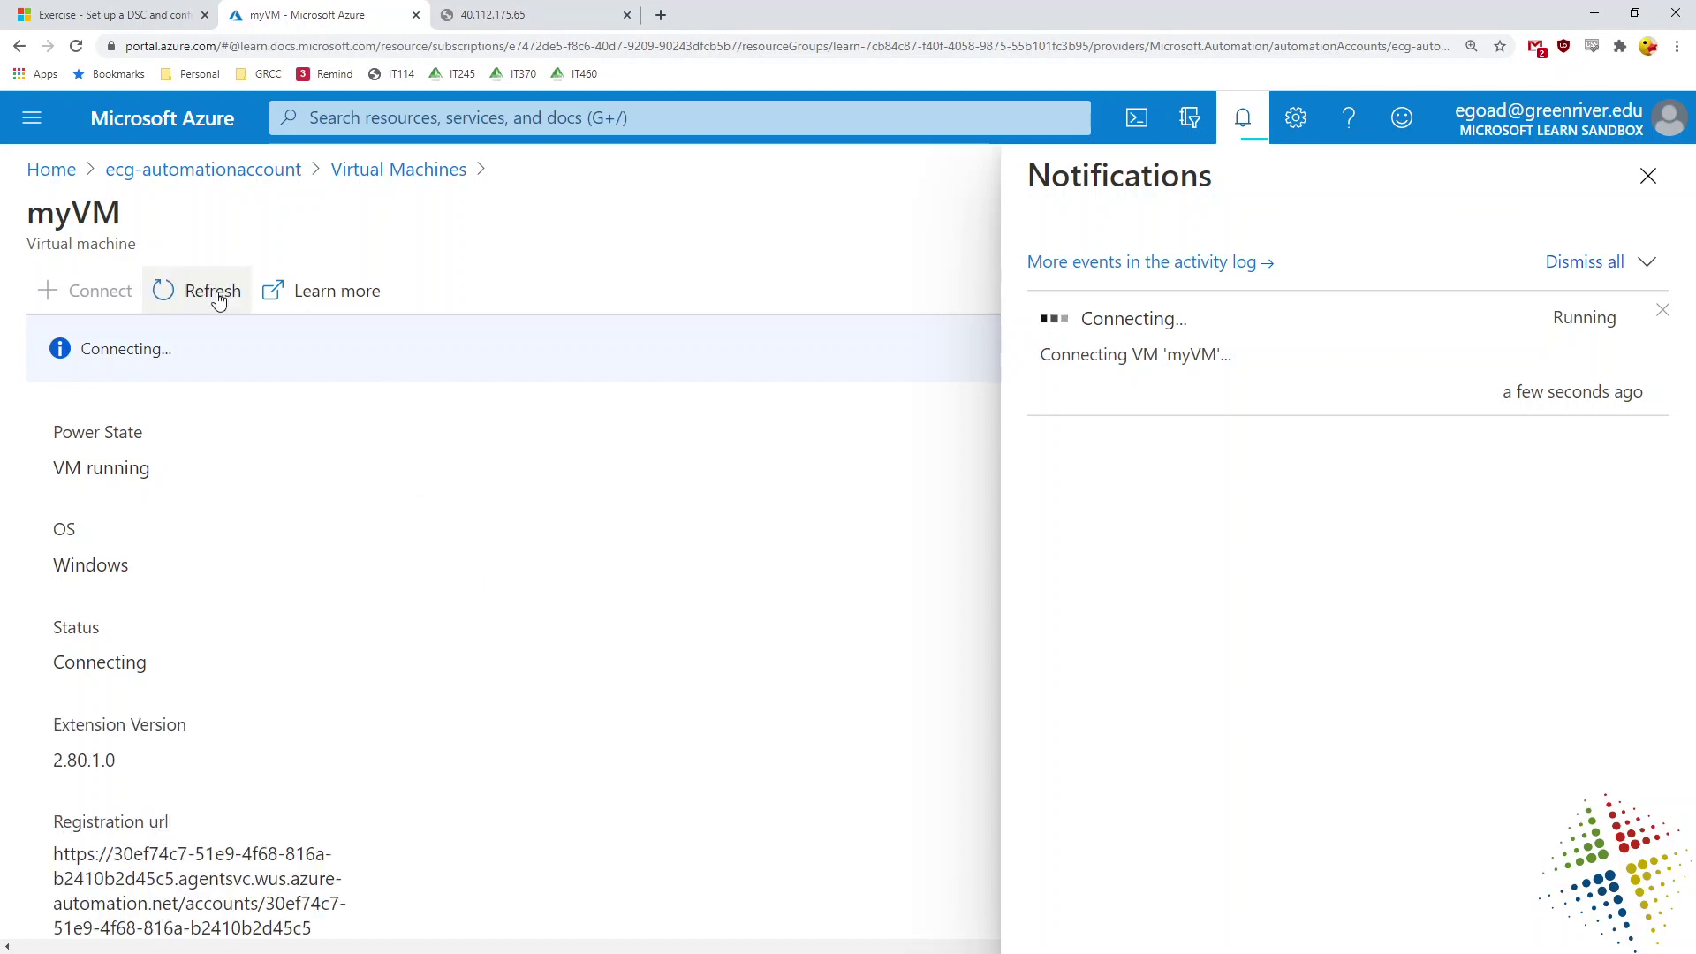
pyautogui.scroll(-7, 457, 901)
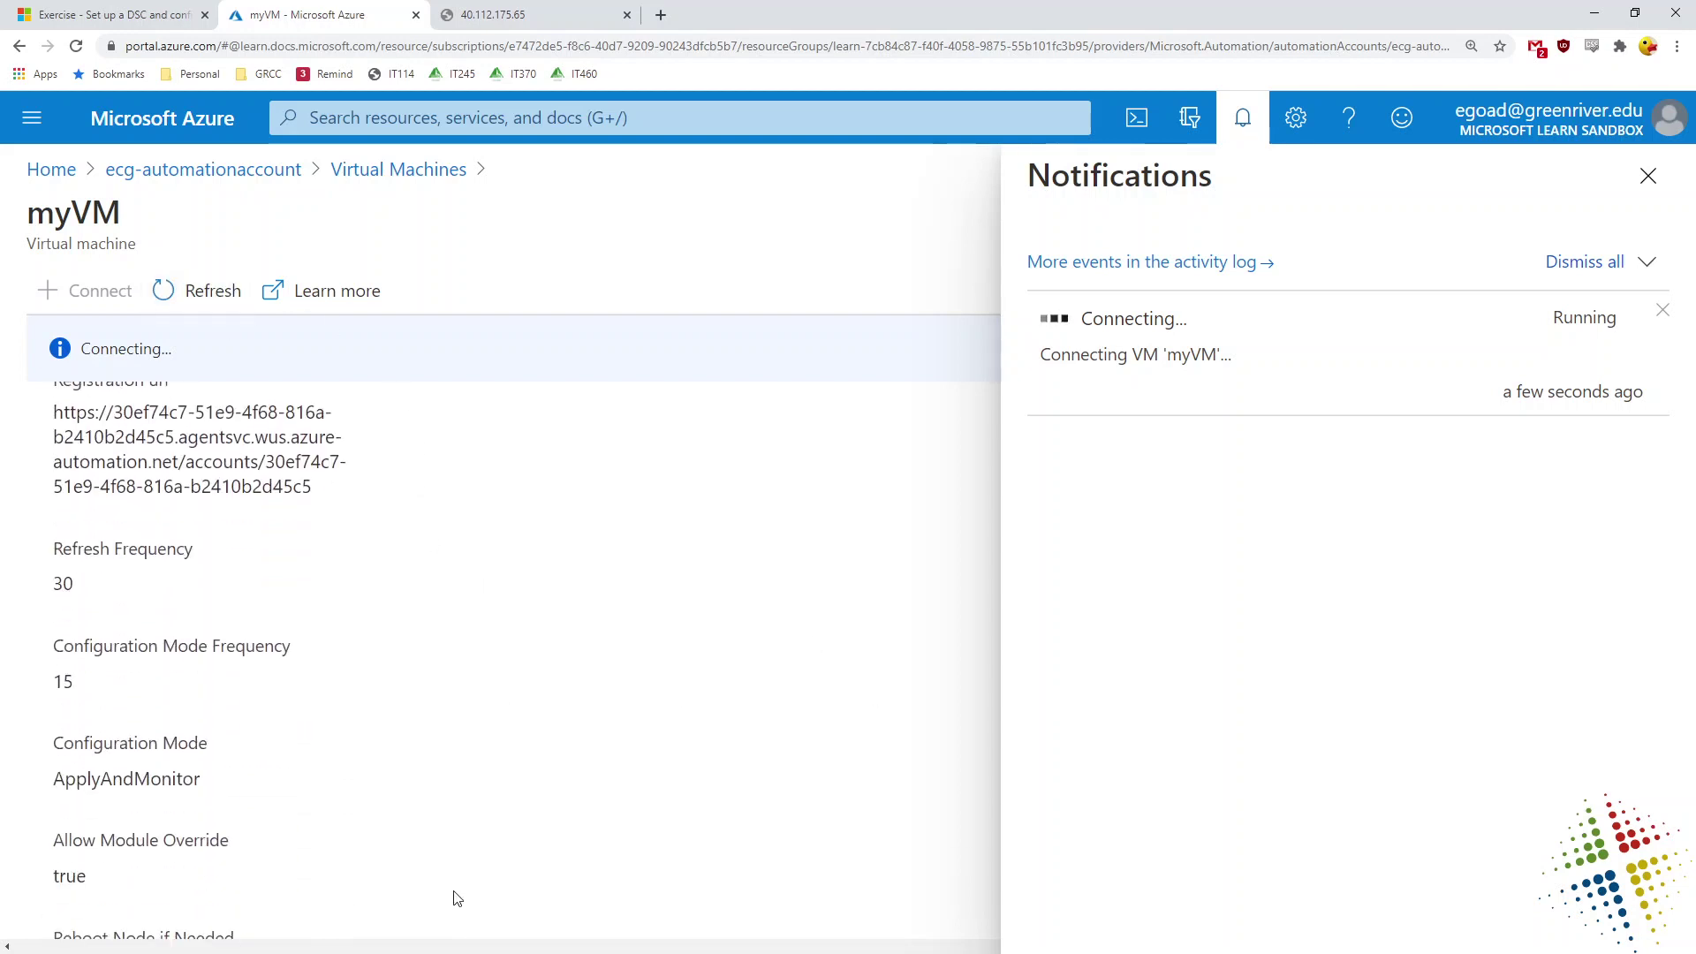
pyautogui.scroll(7, 454, 898)
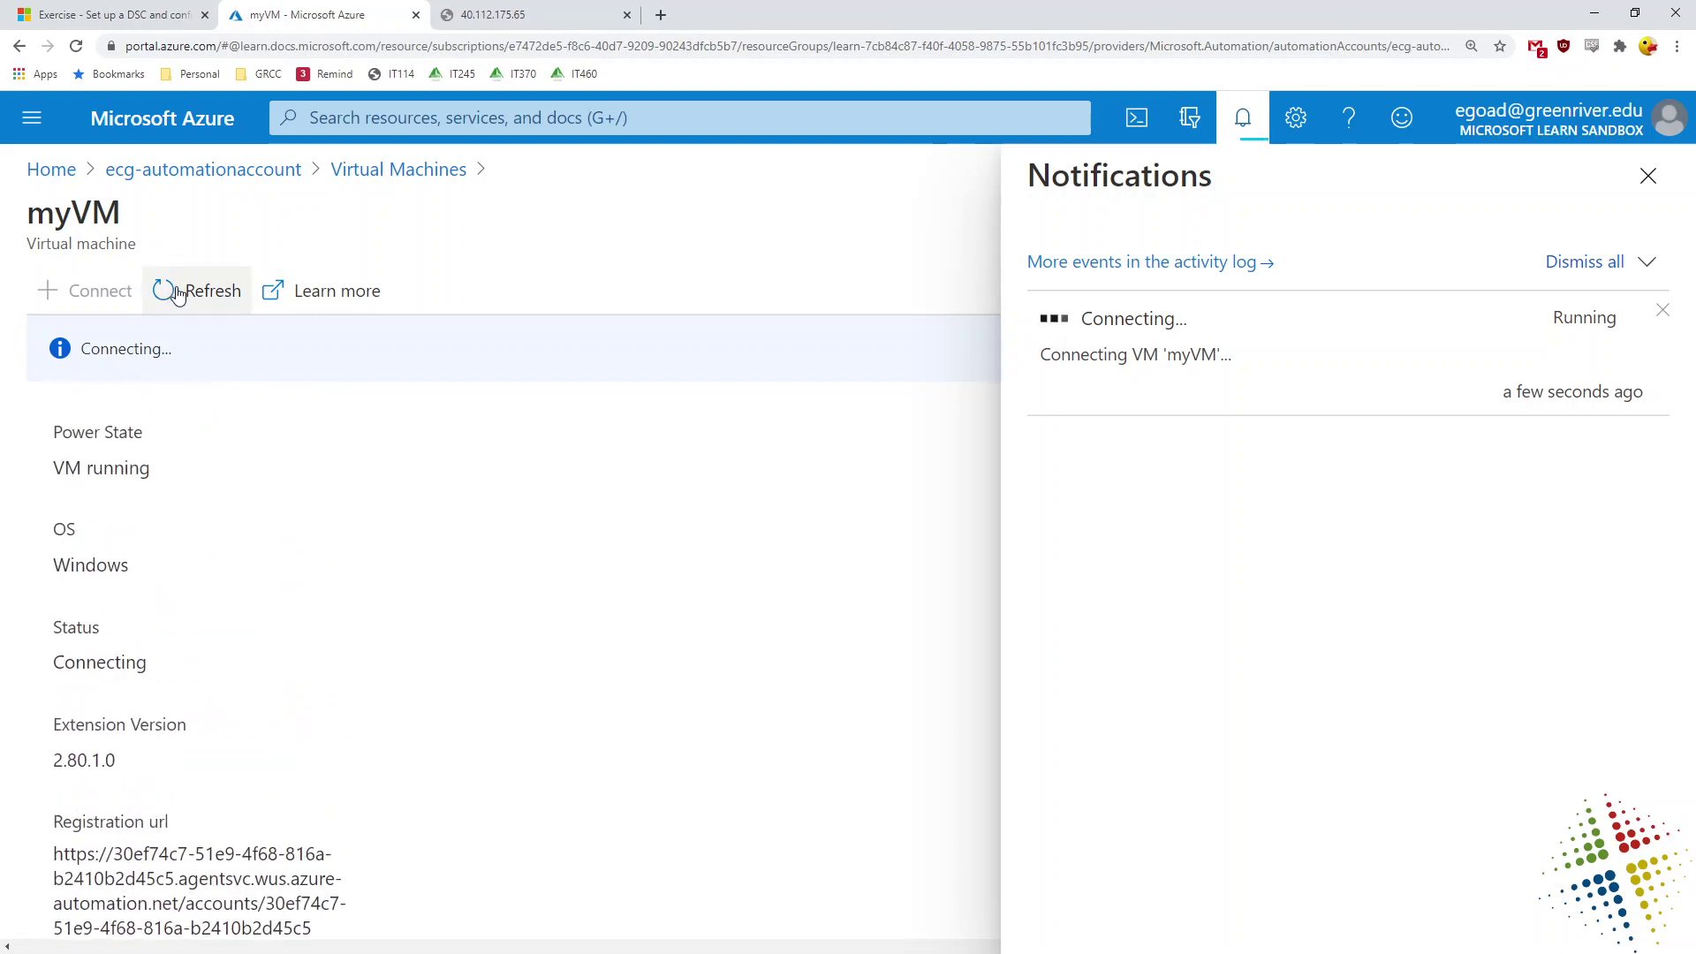
pyautogui.click(1243, 122)
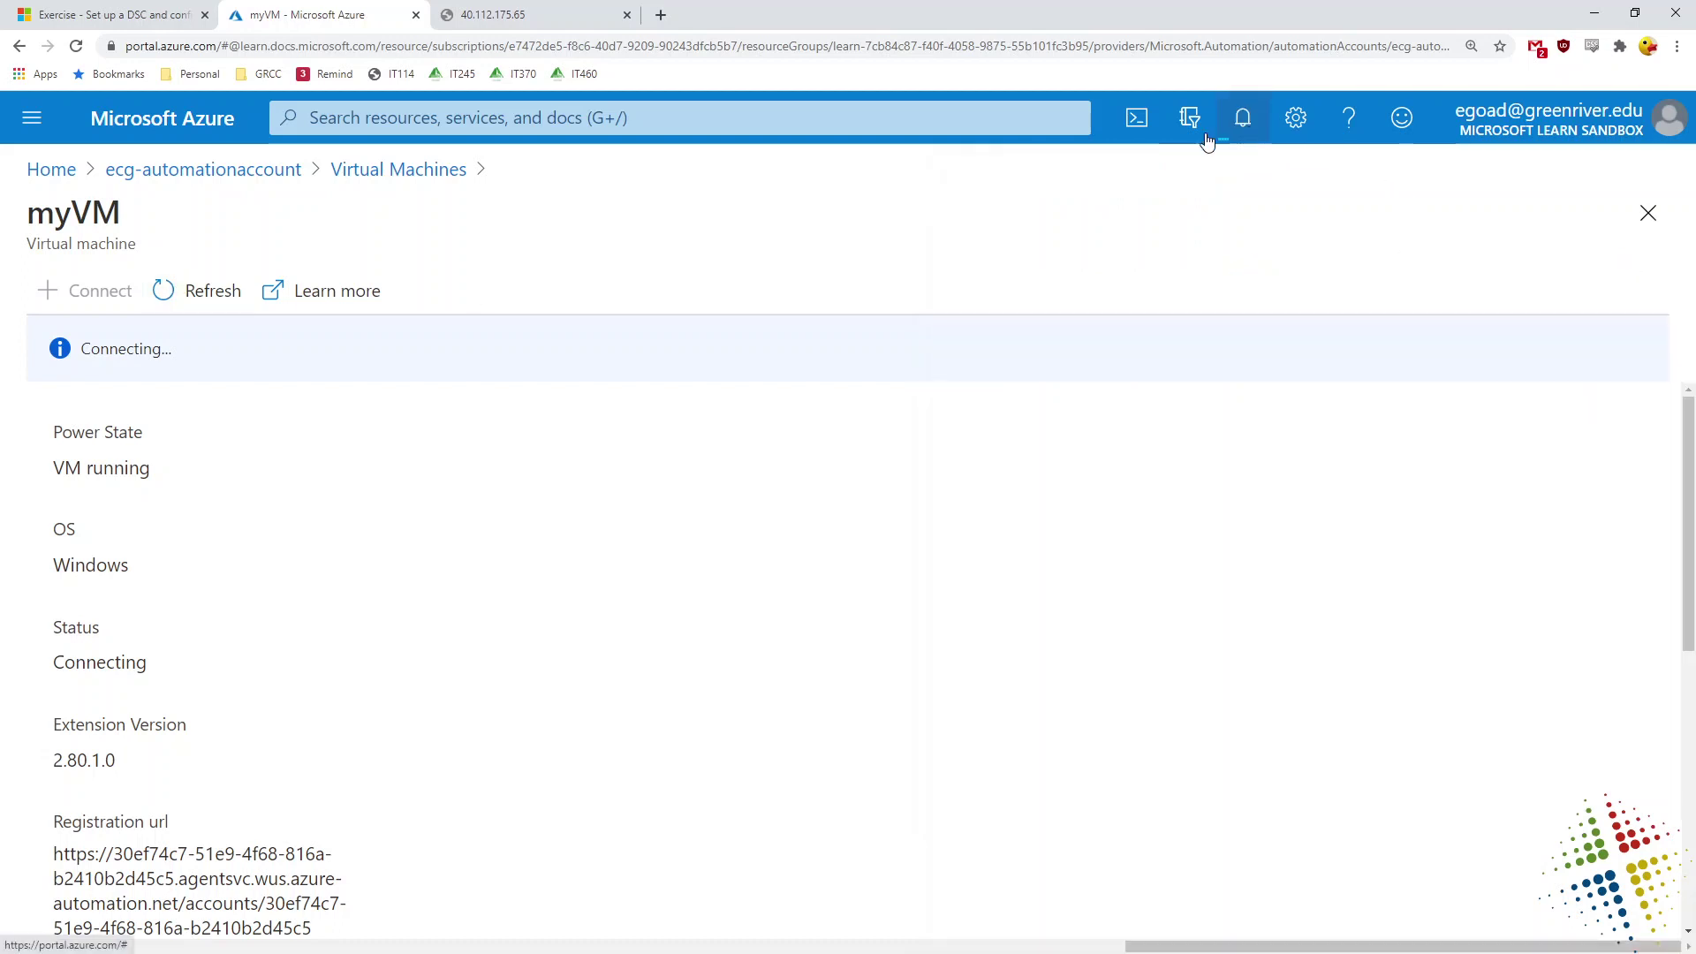
pyautogui.click(201, 292)
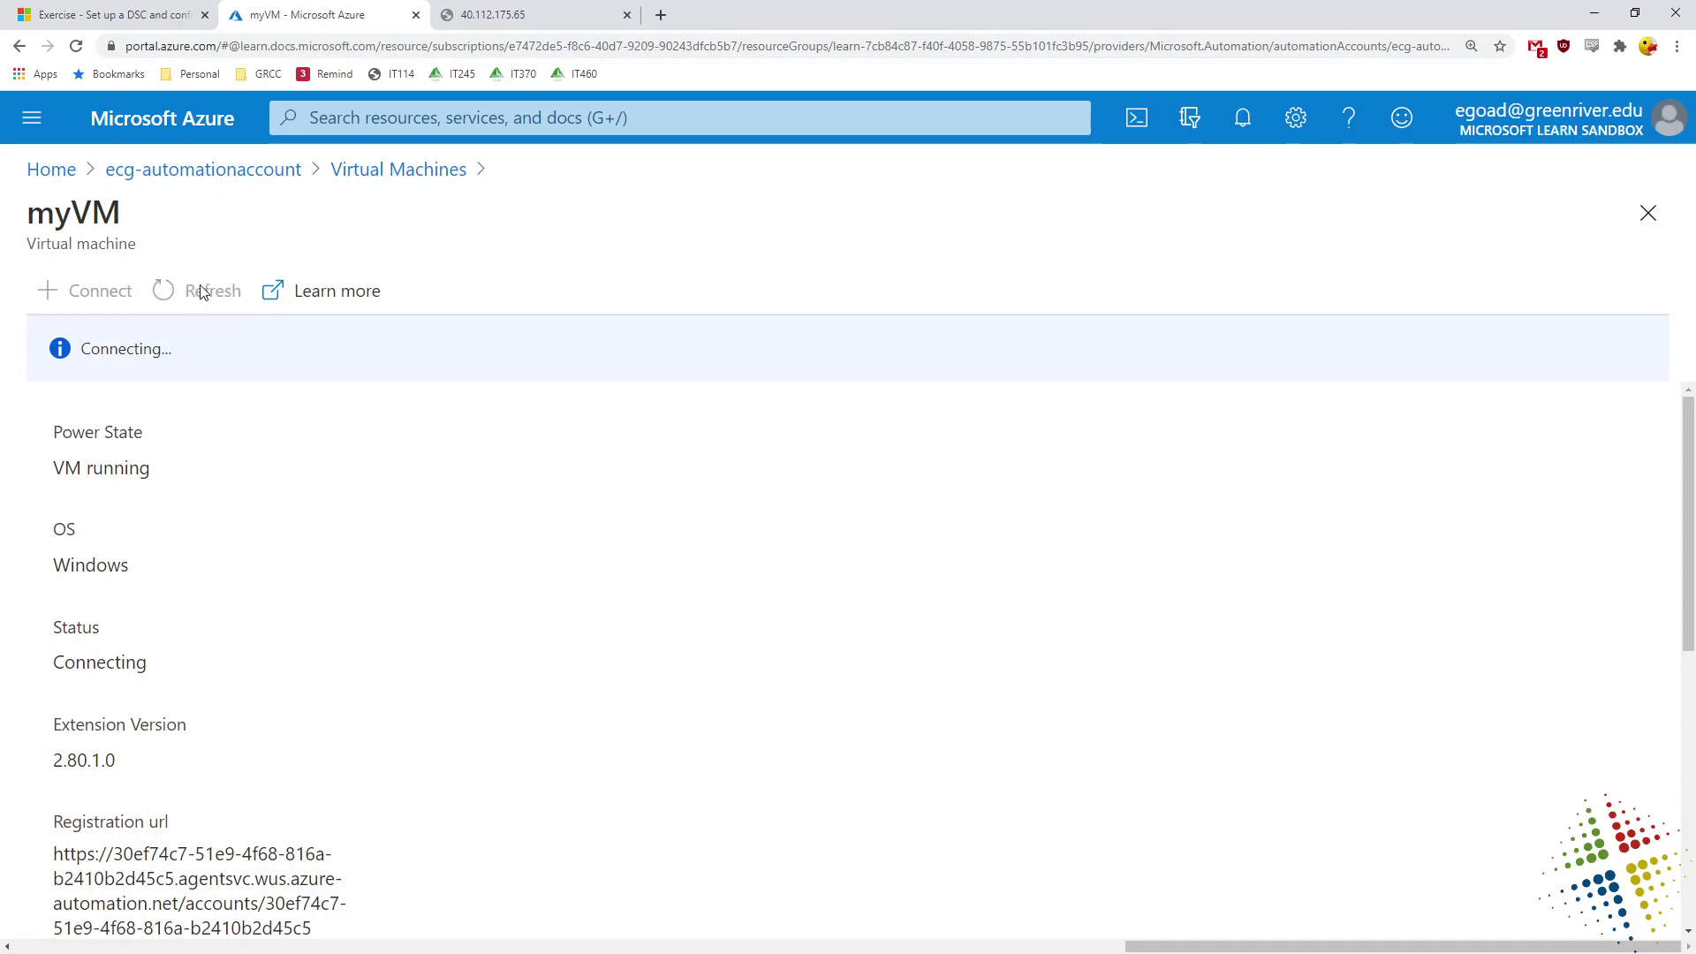
# Step: Return to the automation account's State configuration (DSC) page and refresh the nodes list to look for myVM
pyautogui.click(416, 173)
pyautogui.click(112, 180)
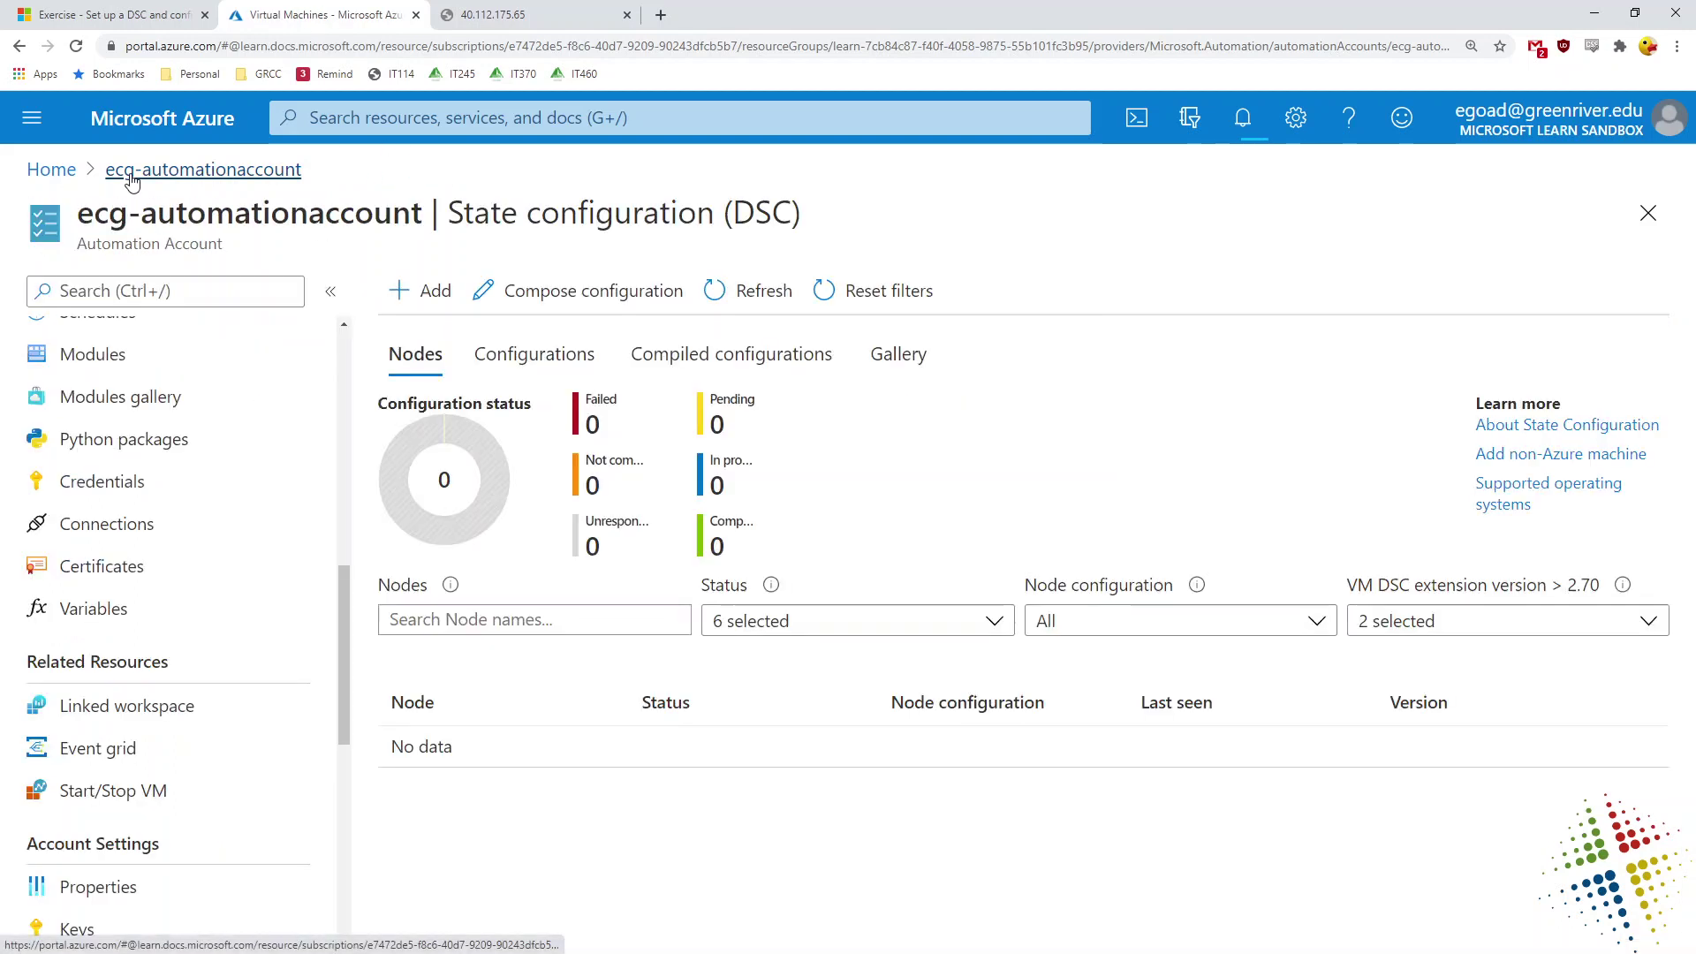
pyautogui.click(750, 295)
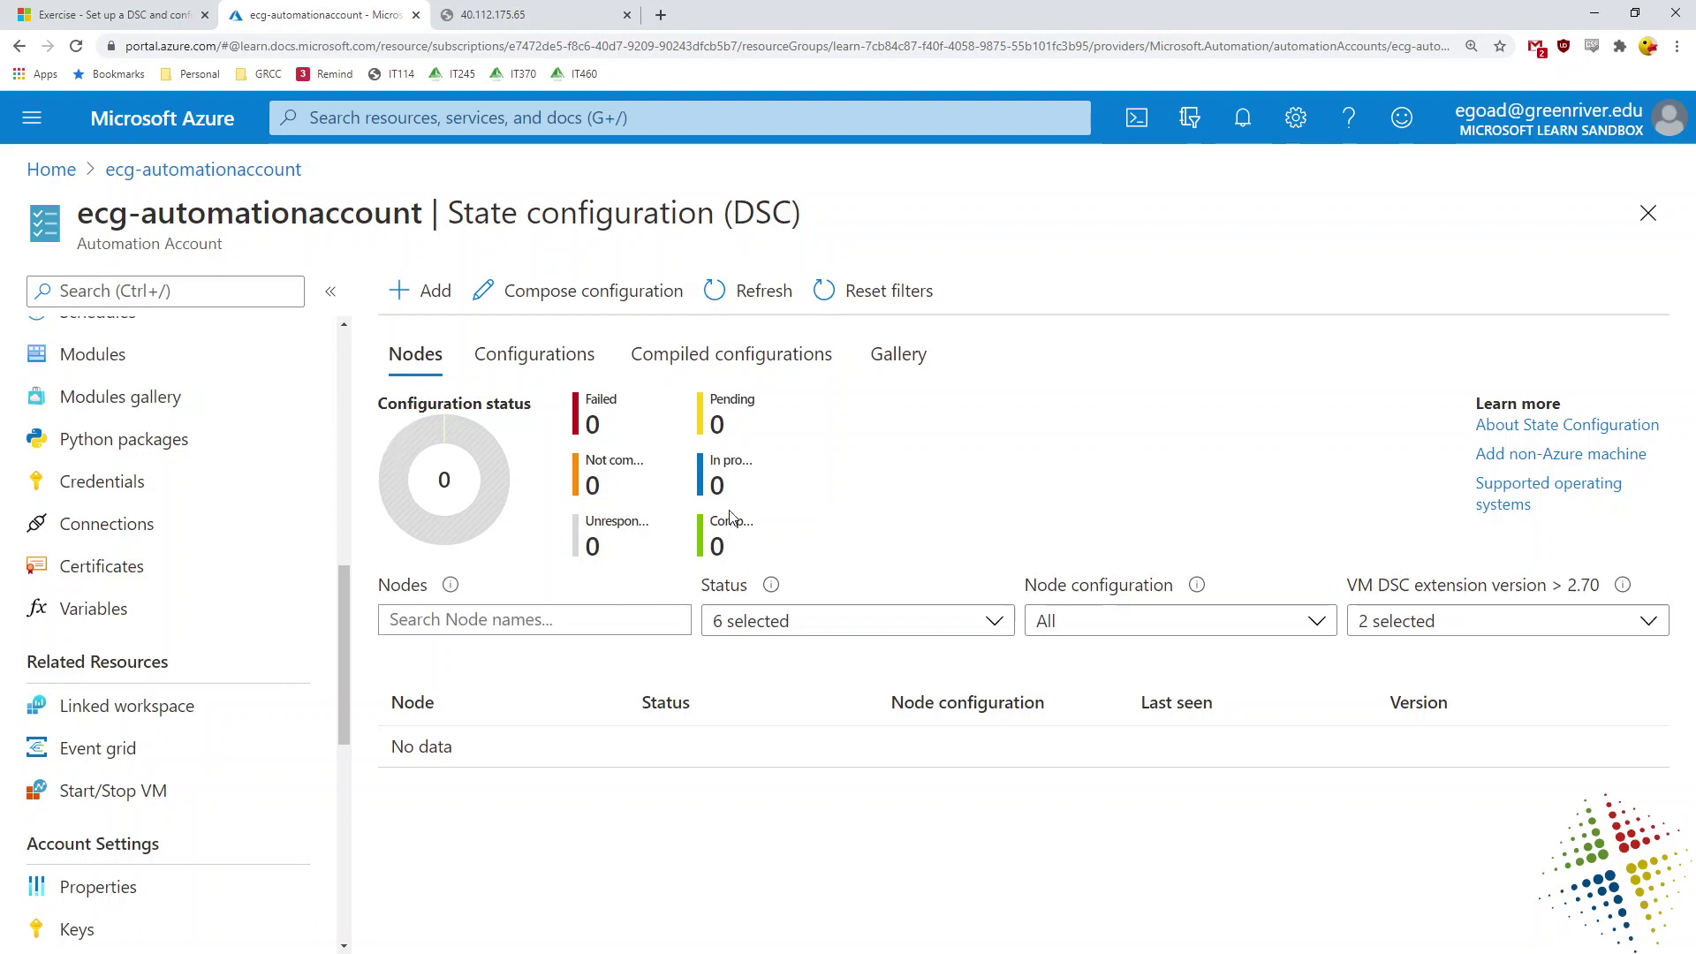
pyautogui.moveTo(724, 521); pyautogui.dragTo(753, 552)
# Step: Switch to the 40.112.175.65 page and reload it to test whether the web server responds
pyautogui.click(484, 15)
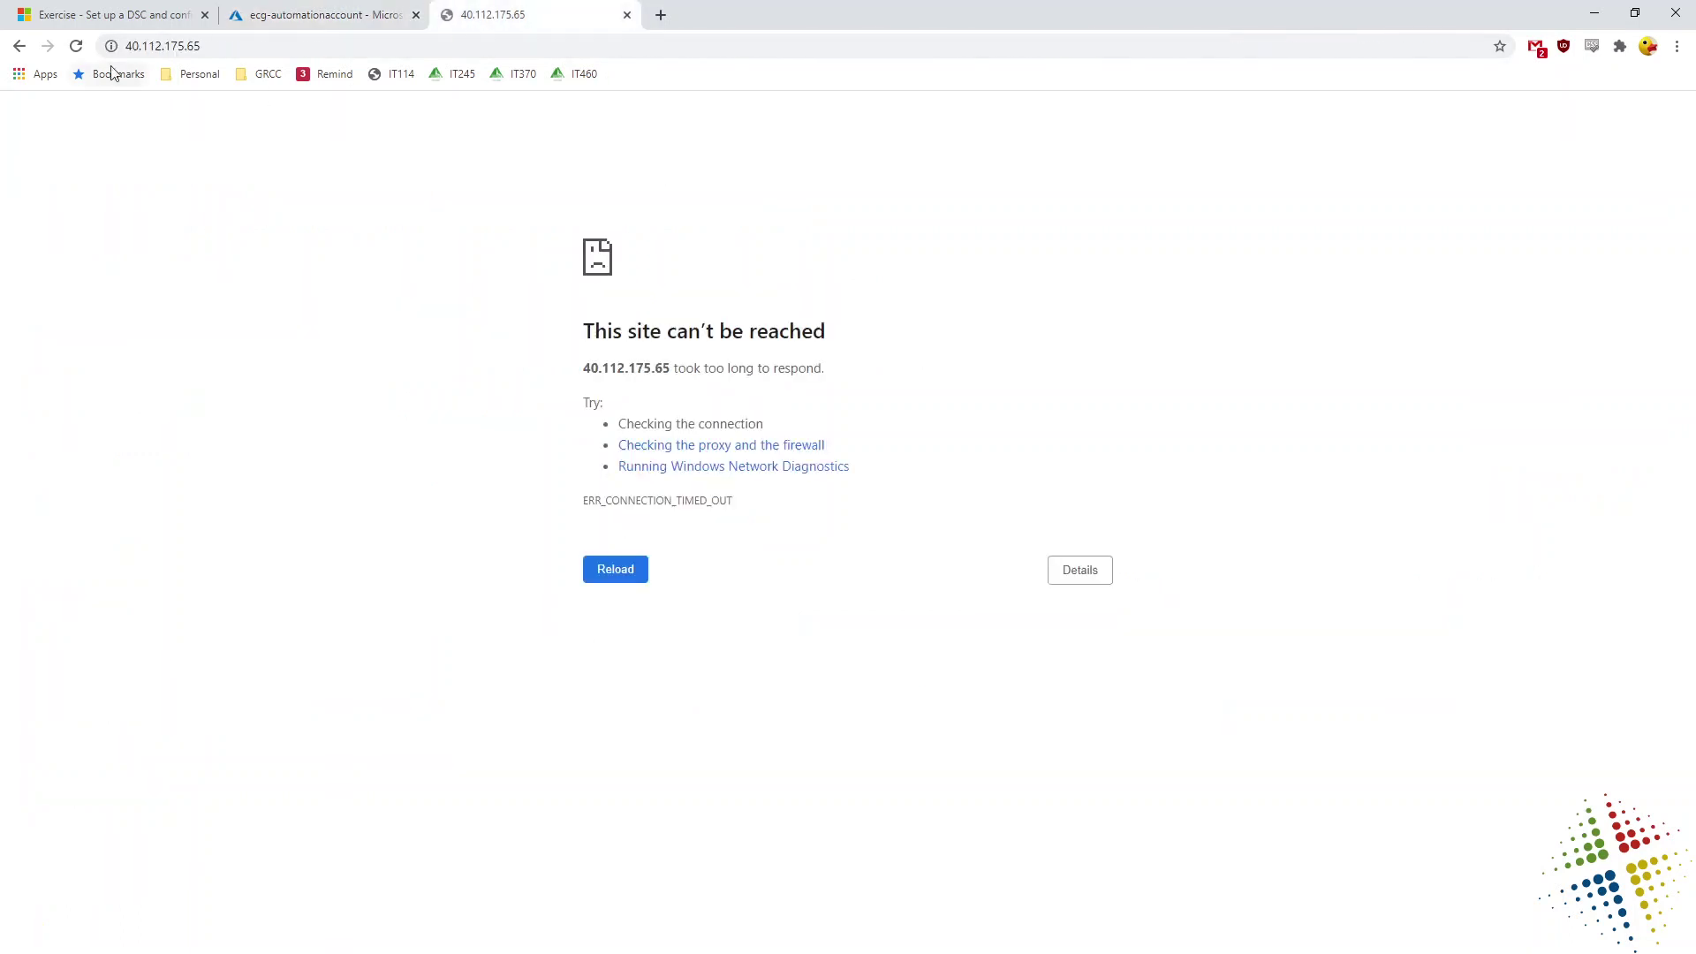
pyautogui.click(77, 47)
pyautogui.click(77, 49)
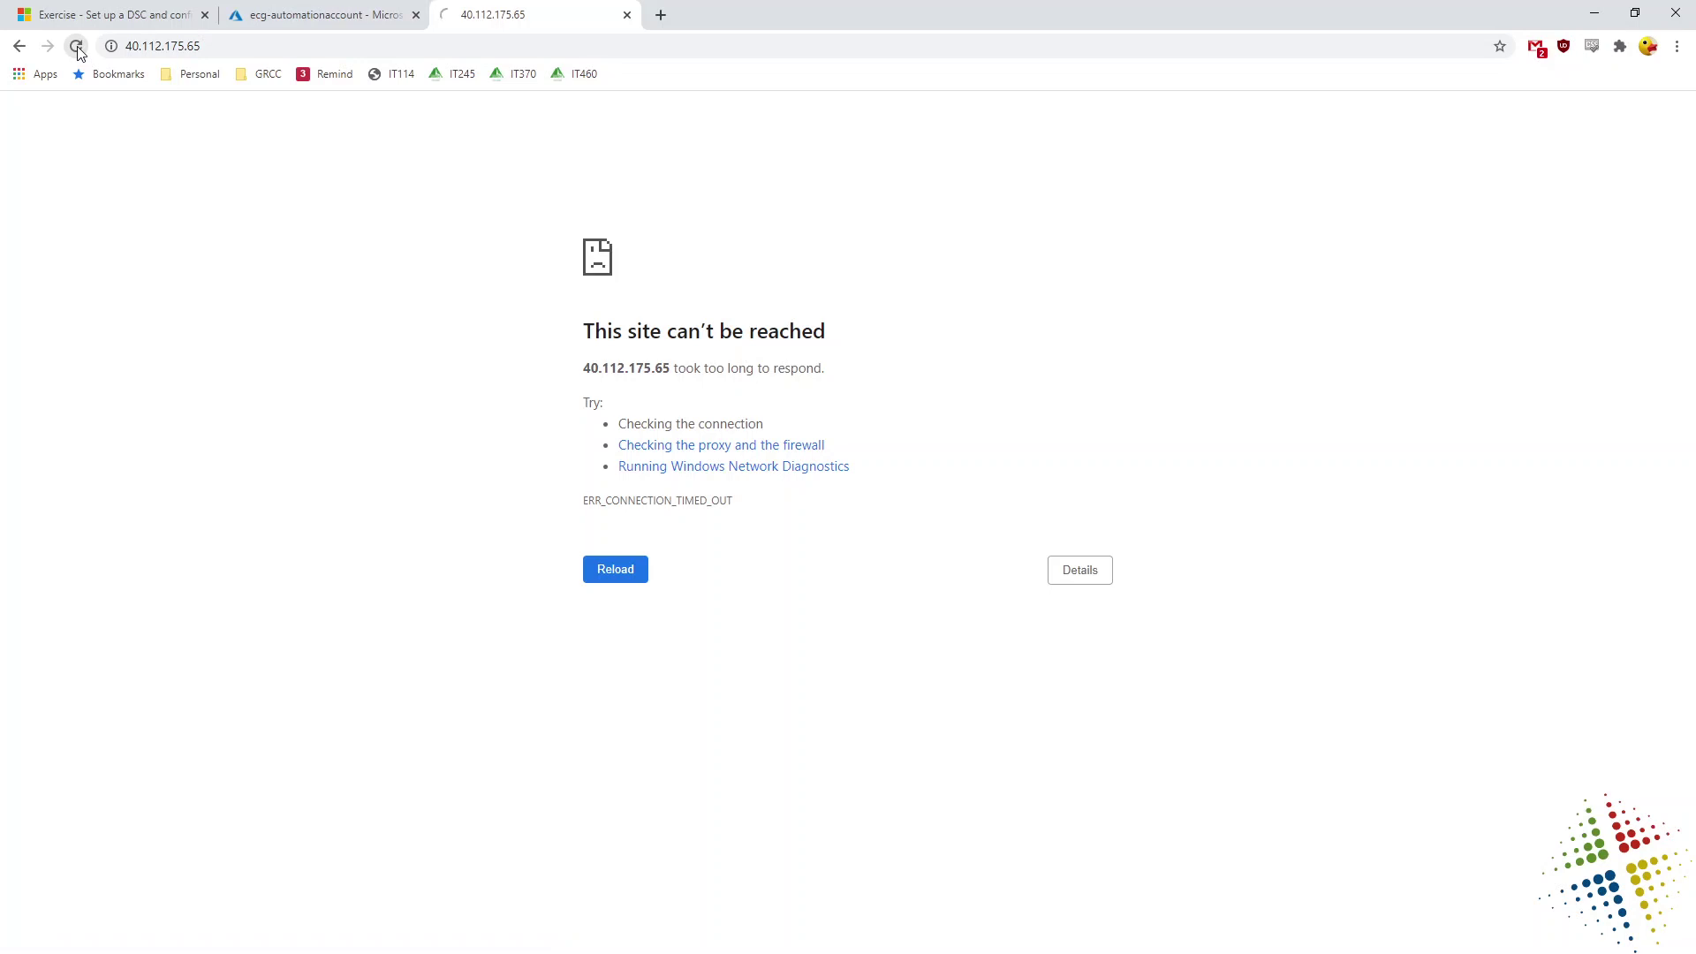
# Step: Refresh the DSC nodes list to recheck myVM's configuration status, and retry loading the 40.112.175.65 page
pyautogui.click(294, 15)
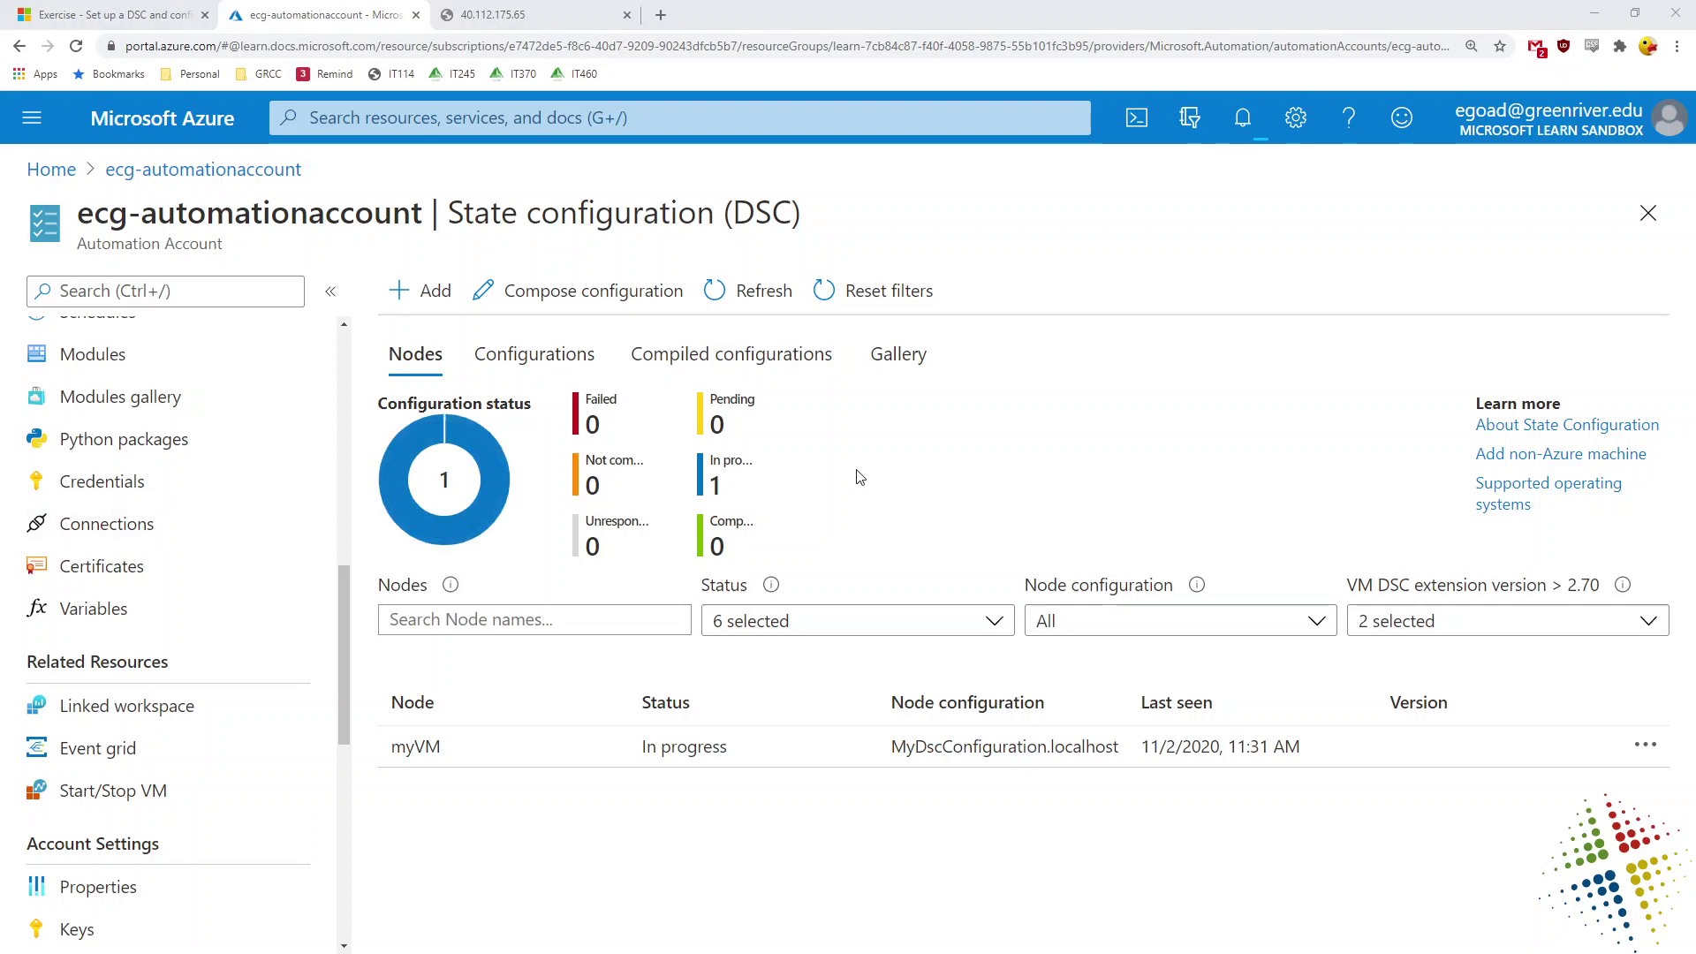
pyautogui.doubleClick(732, 462)
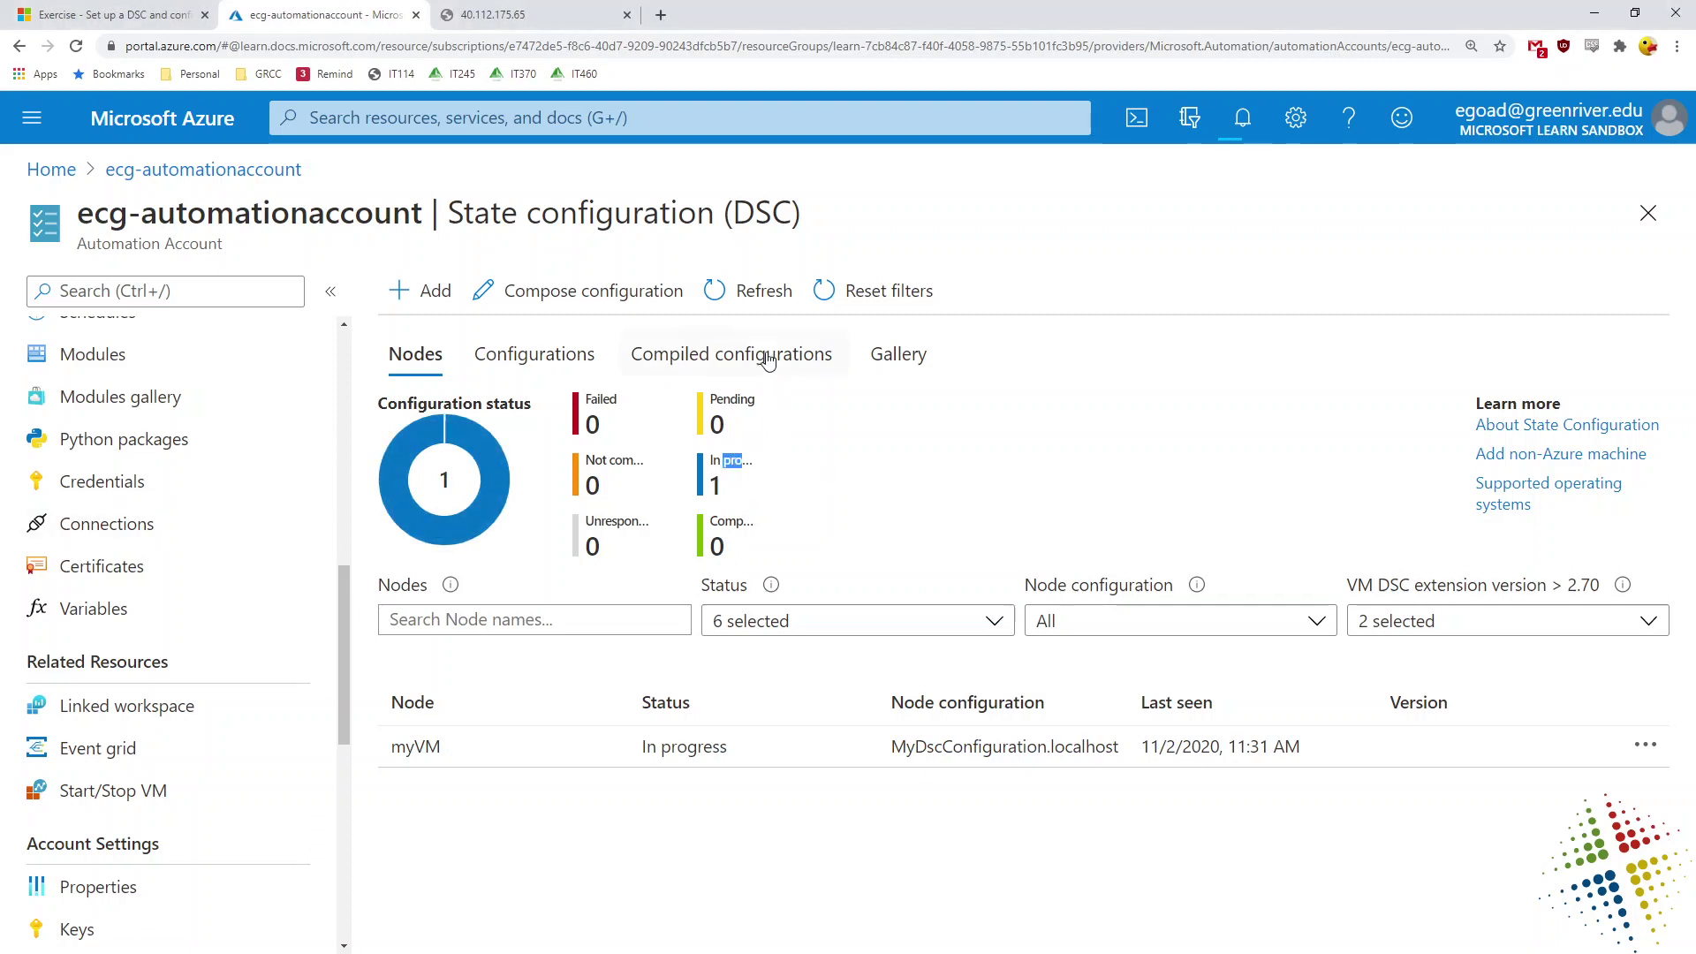
pyautogui.click(755, 294)
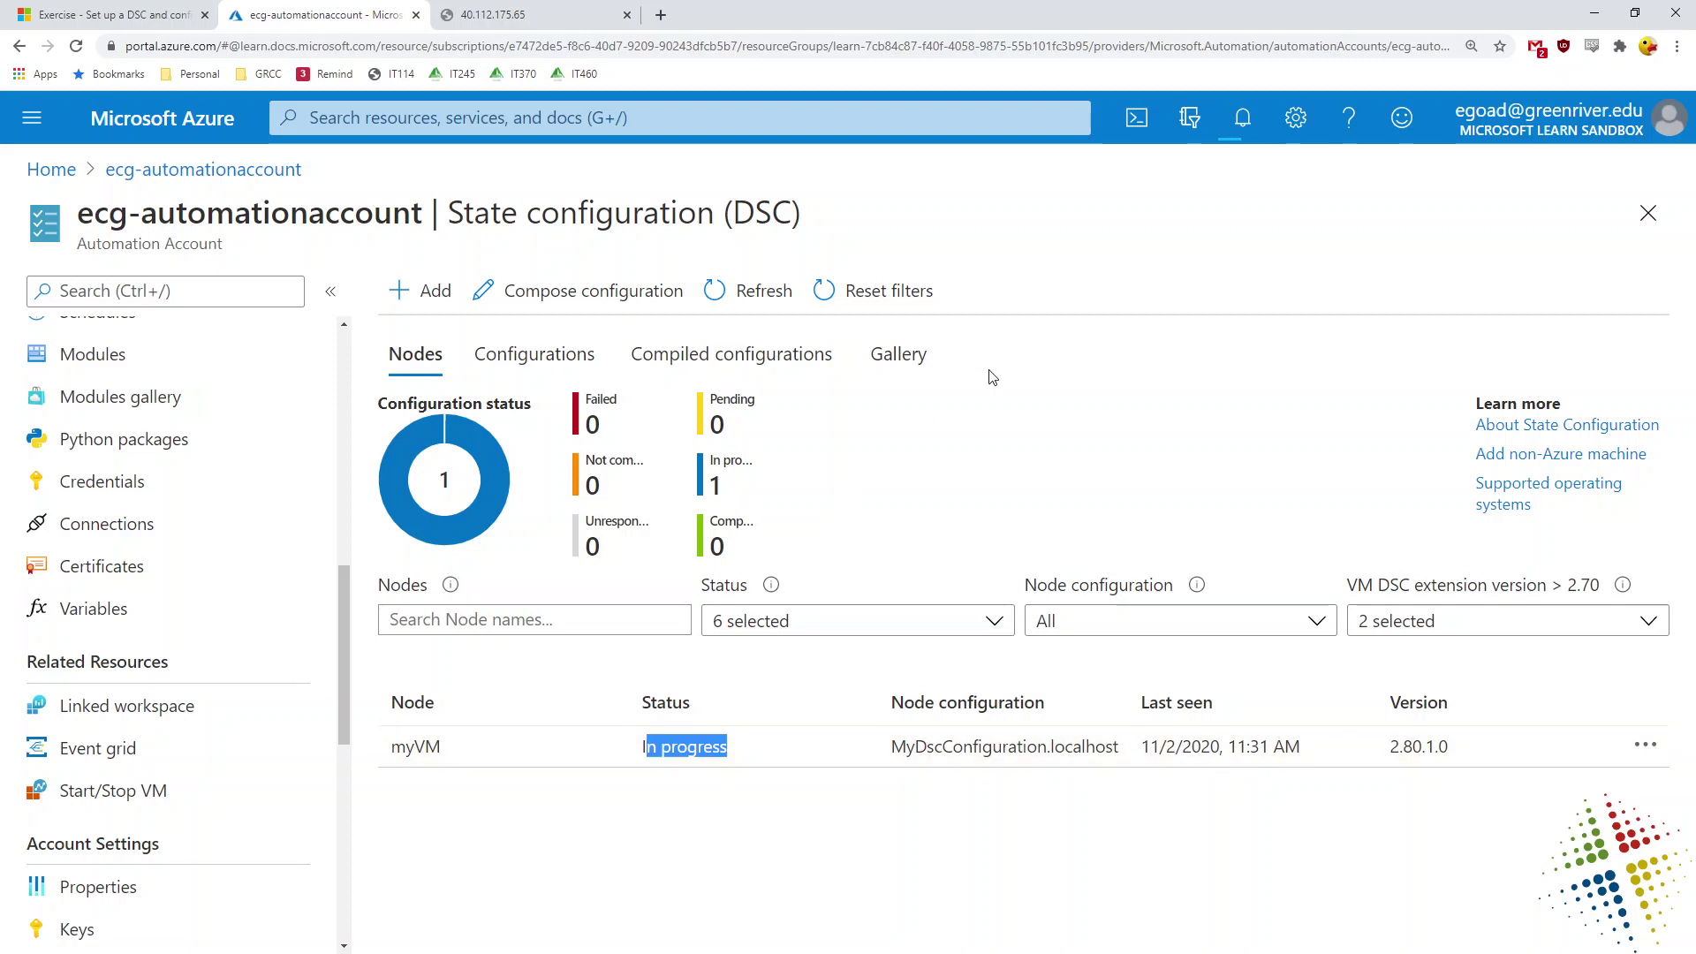
pyautogui.click(1127, 324)
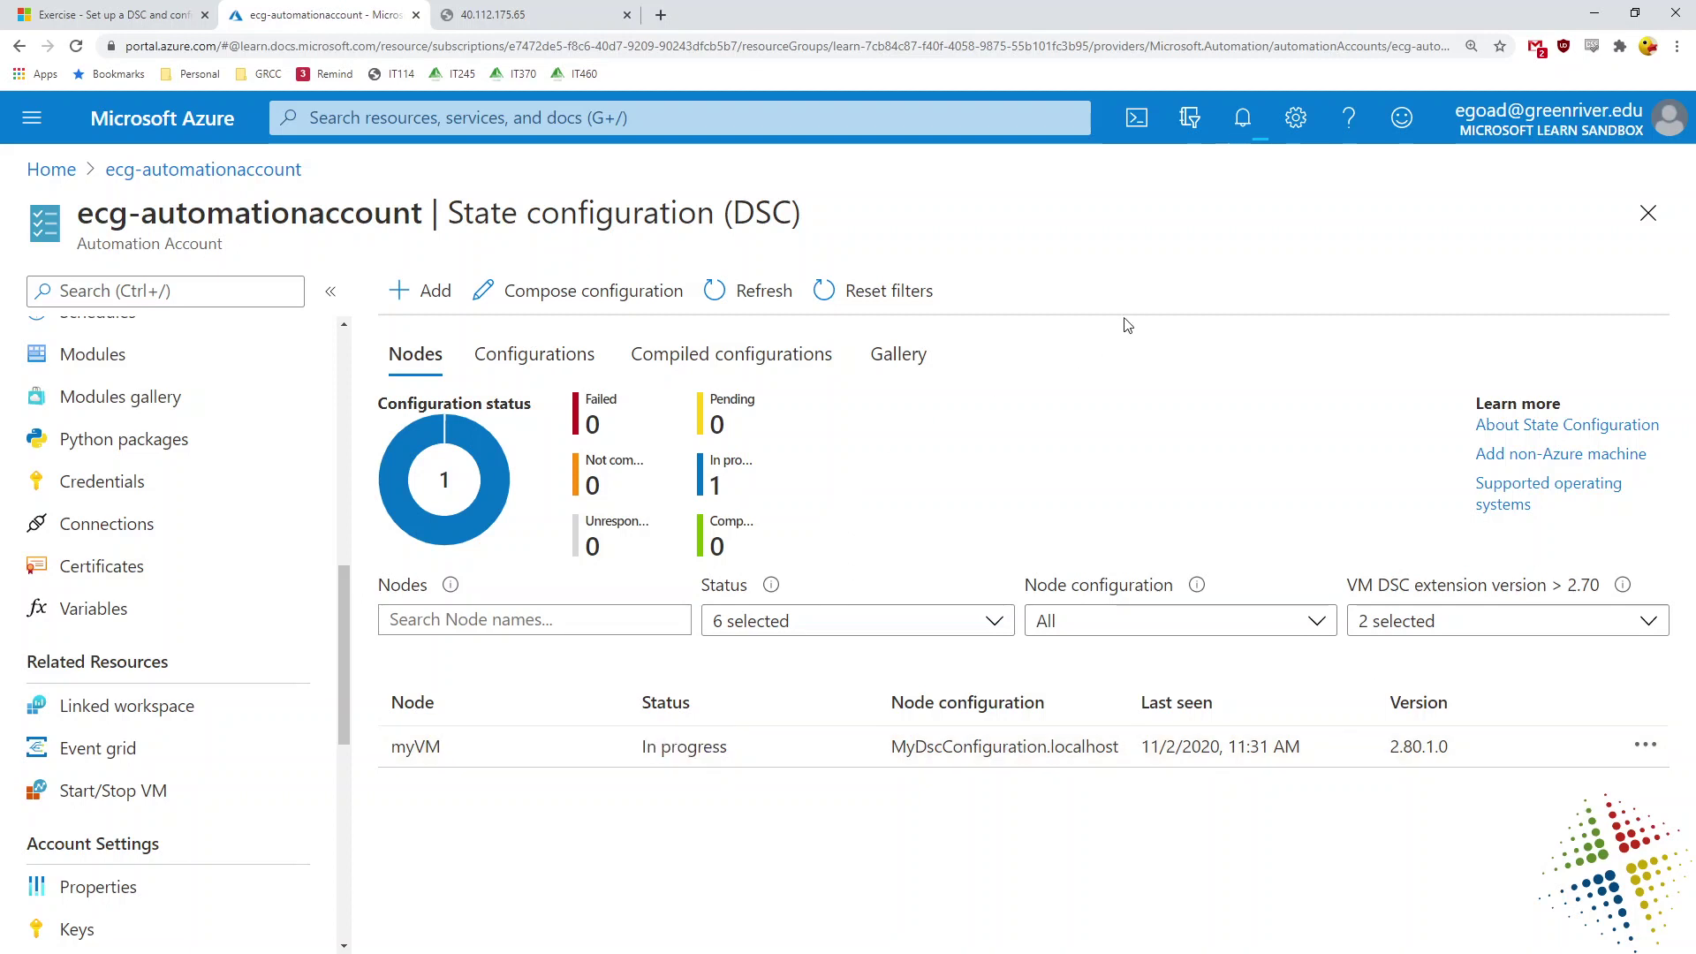
pyautogui.click(770, 290)
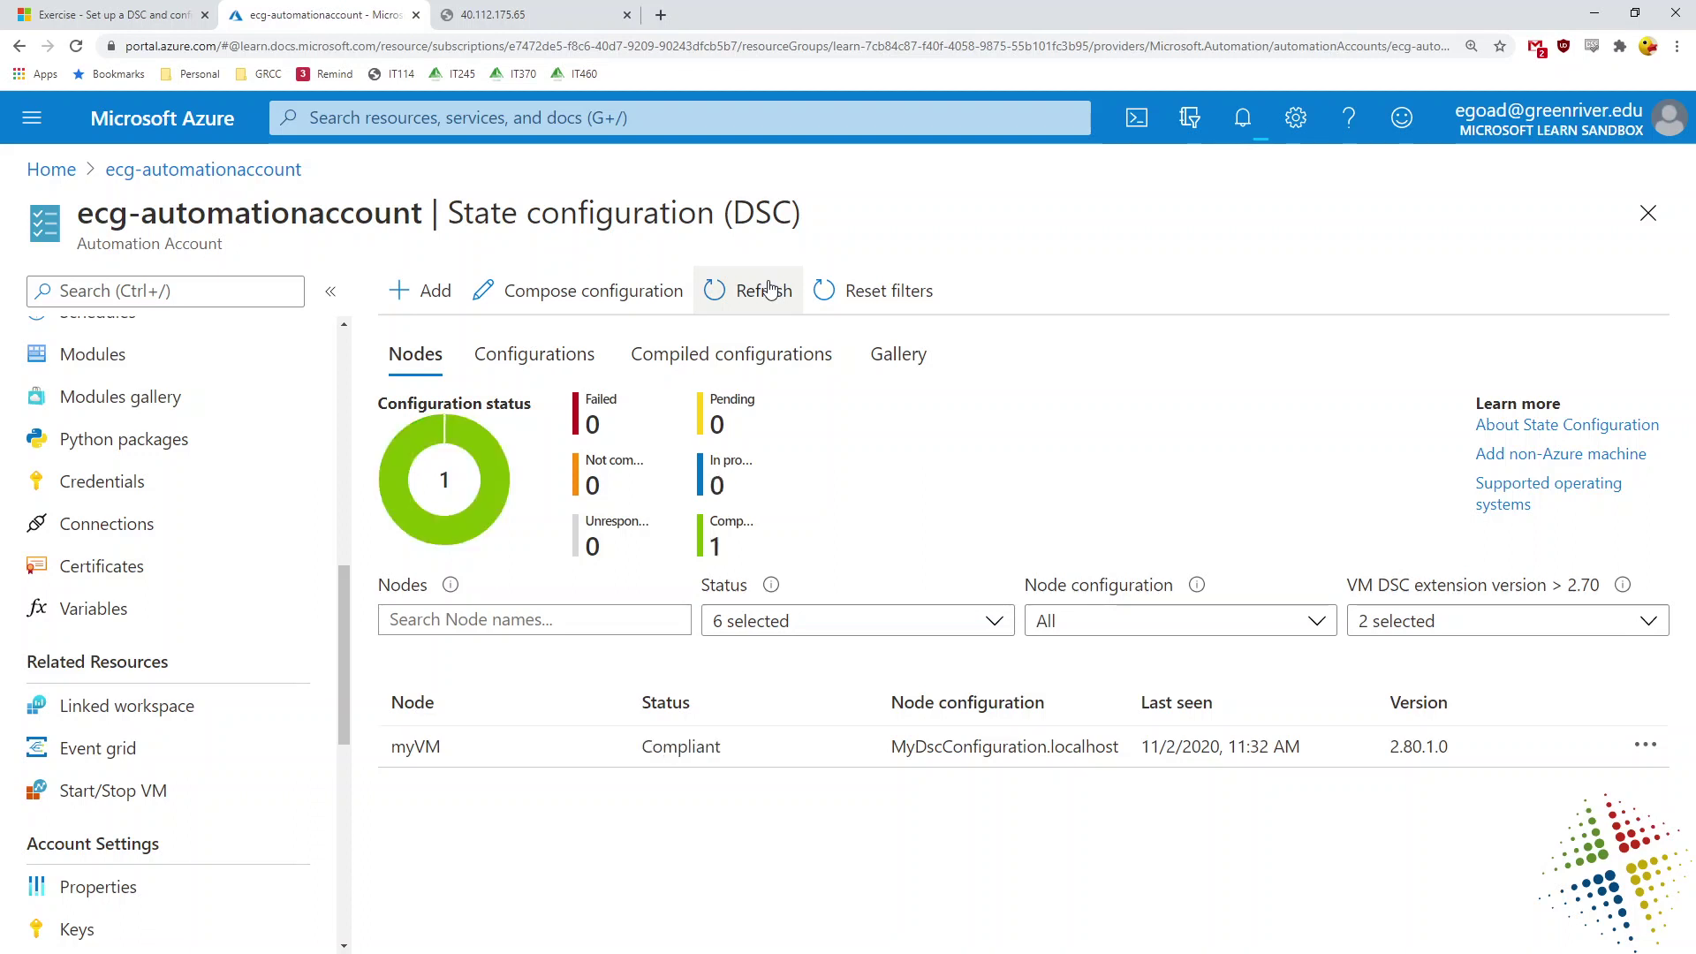
pyautogui.moveTo(723, 748); pyautogui.dragTo(580, 746)
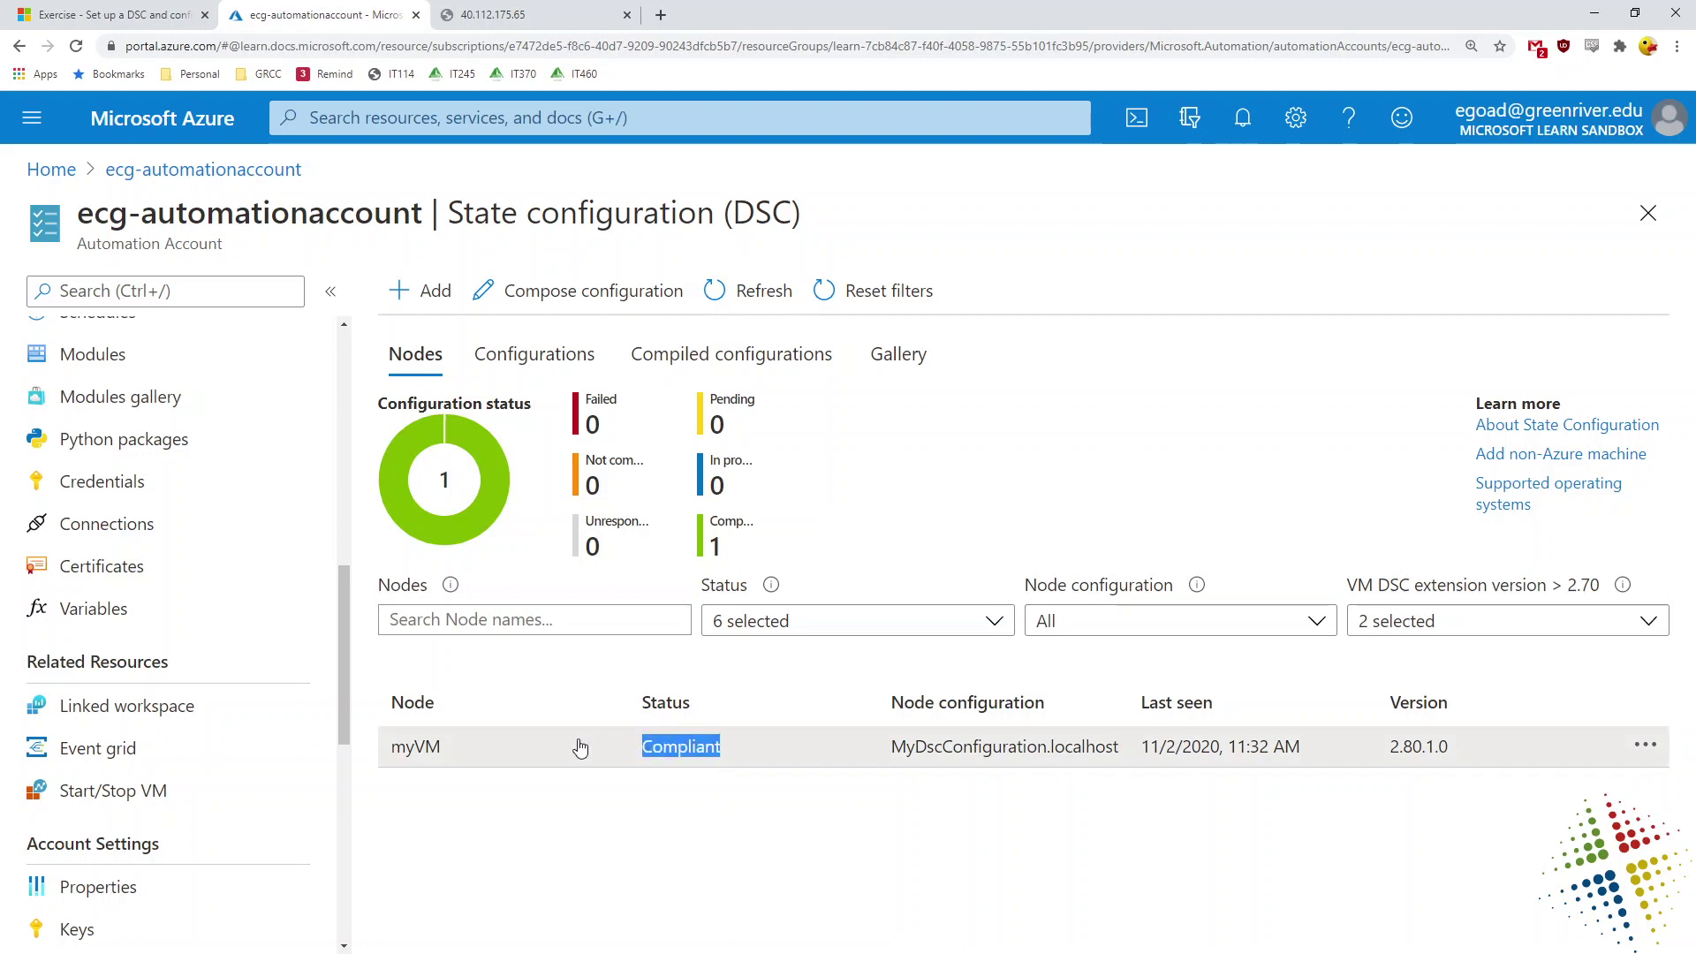
pyautogui.click(545, 22)
pyautogui.click(76, 46)
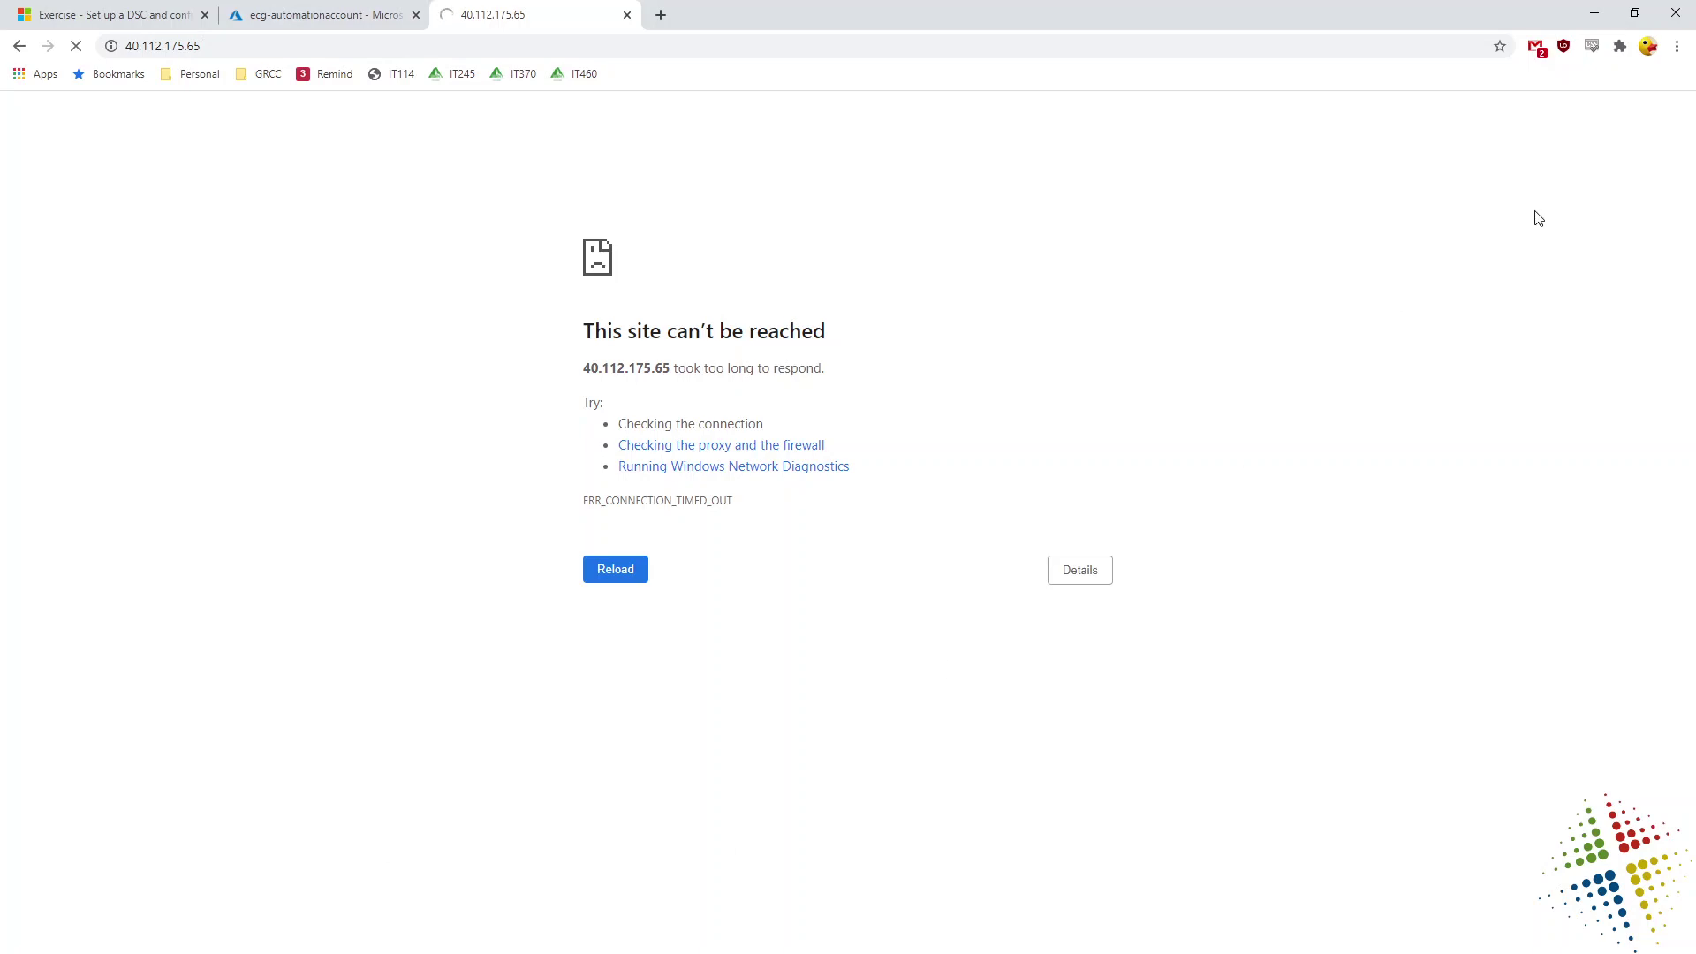
# Step: Search the web for "powershell dsc examples" in a new browser tab
pyautogui.click(662, 20)
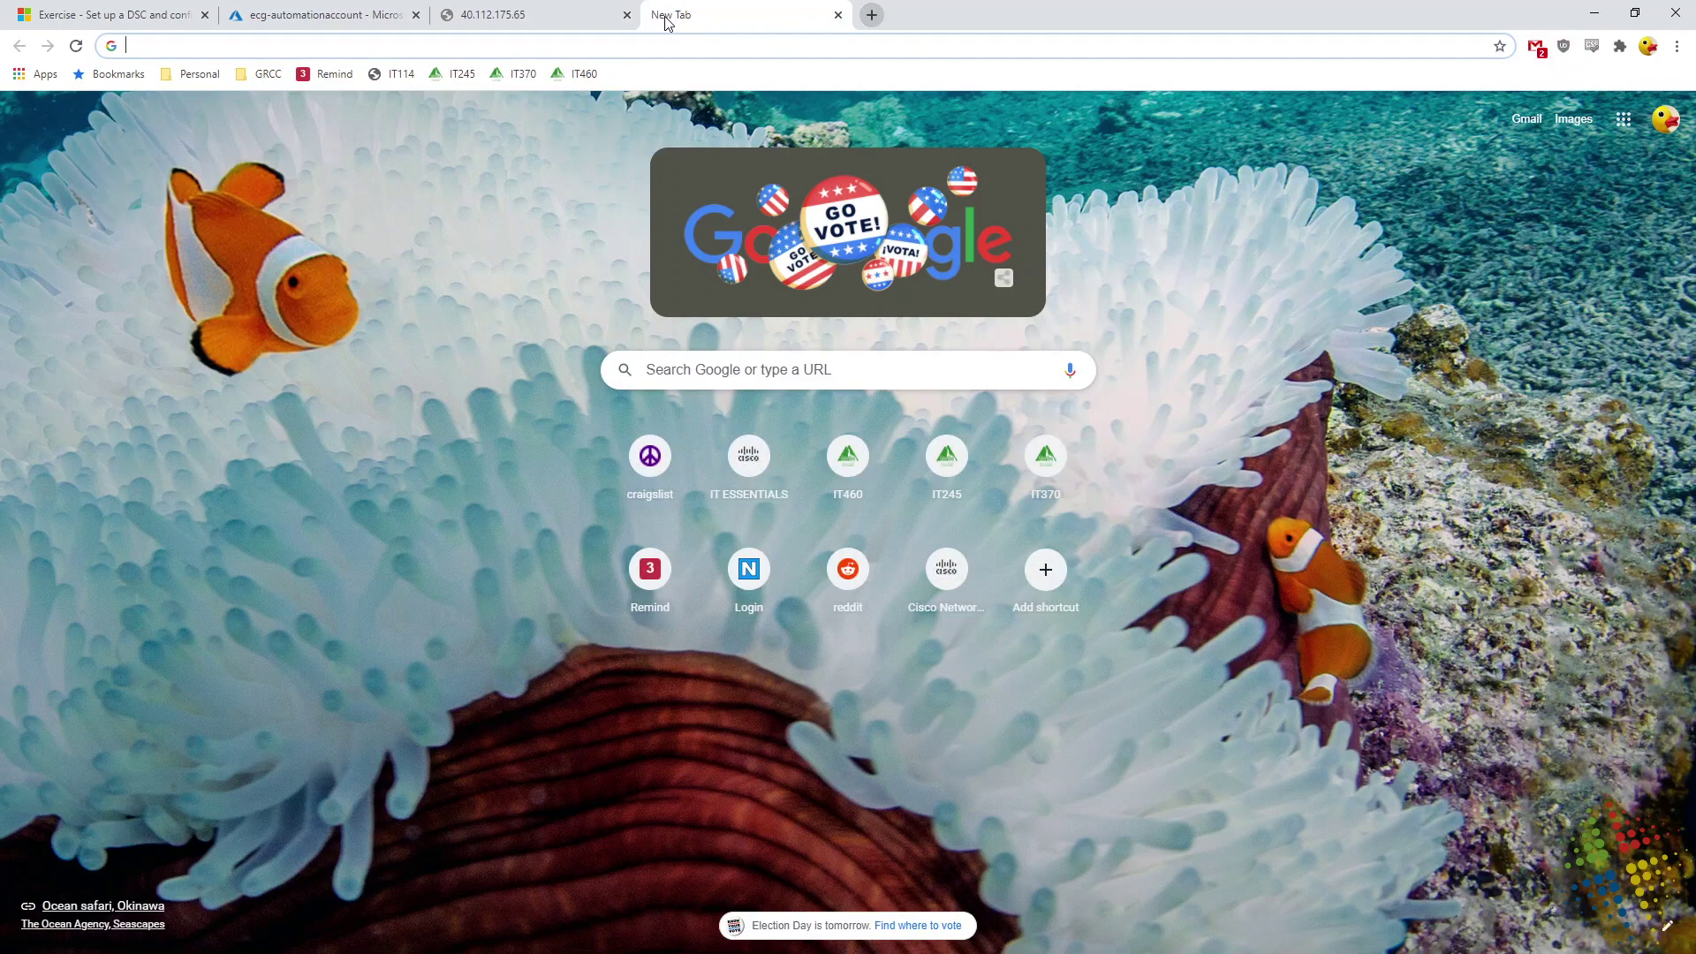
pyautogui.write('powershell ')
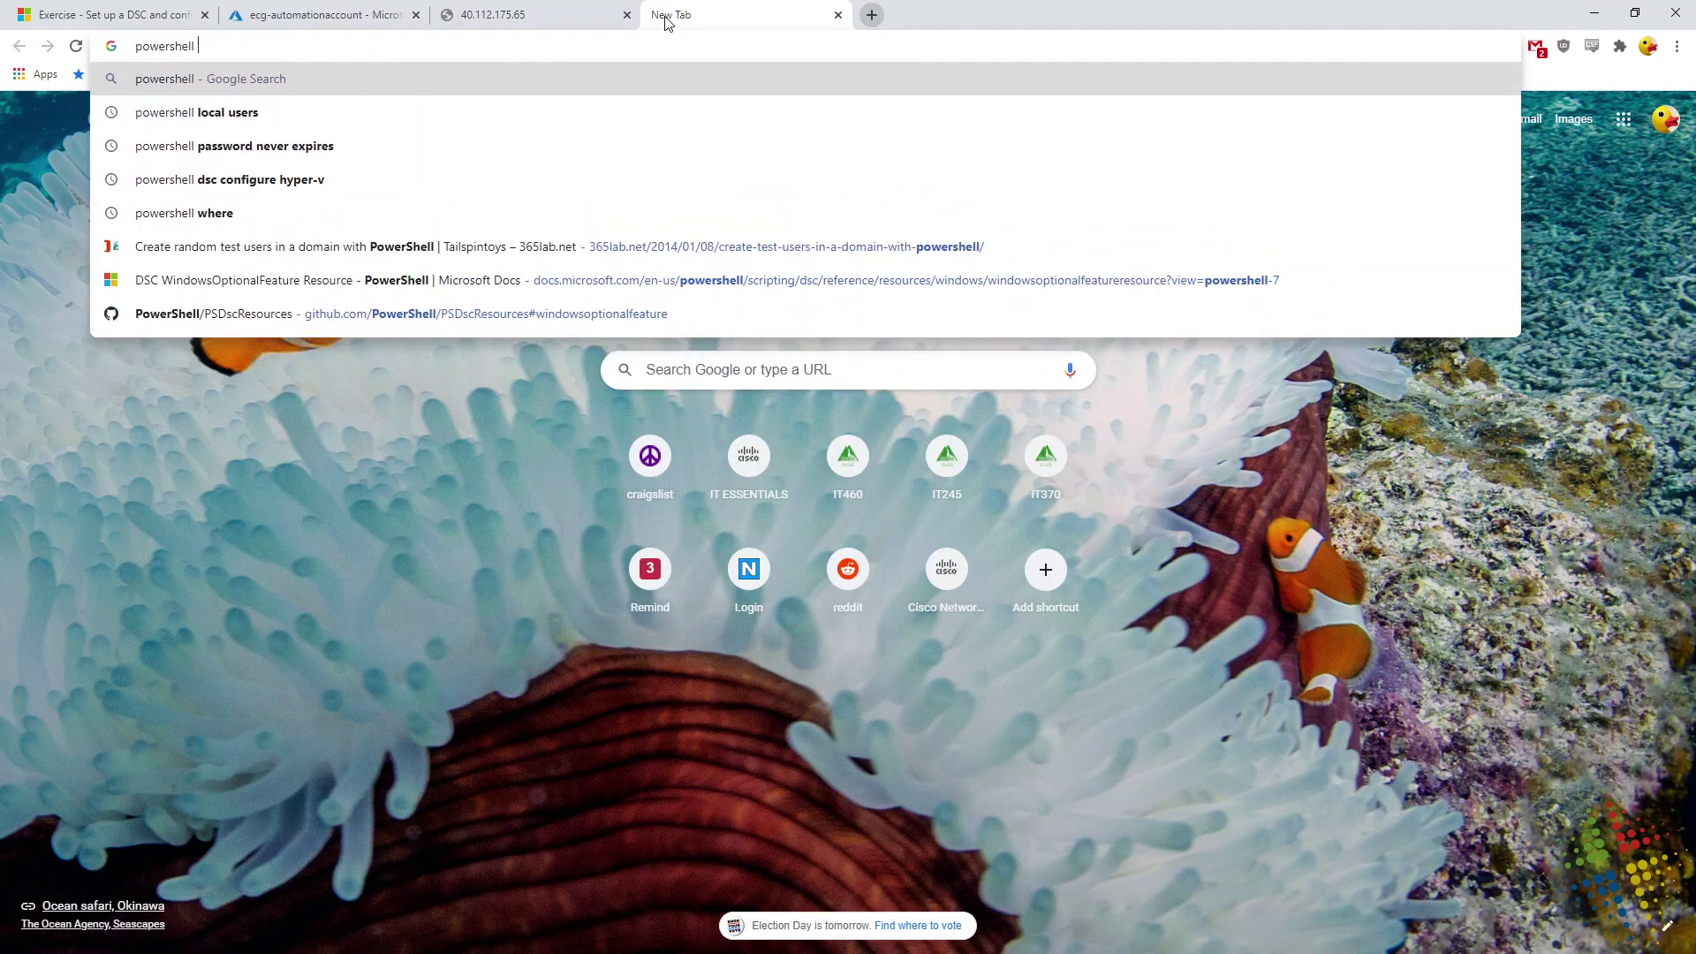
pyautogui.write('dsc s')
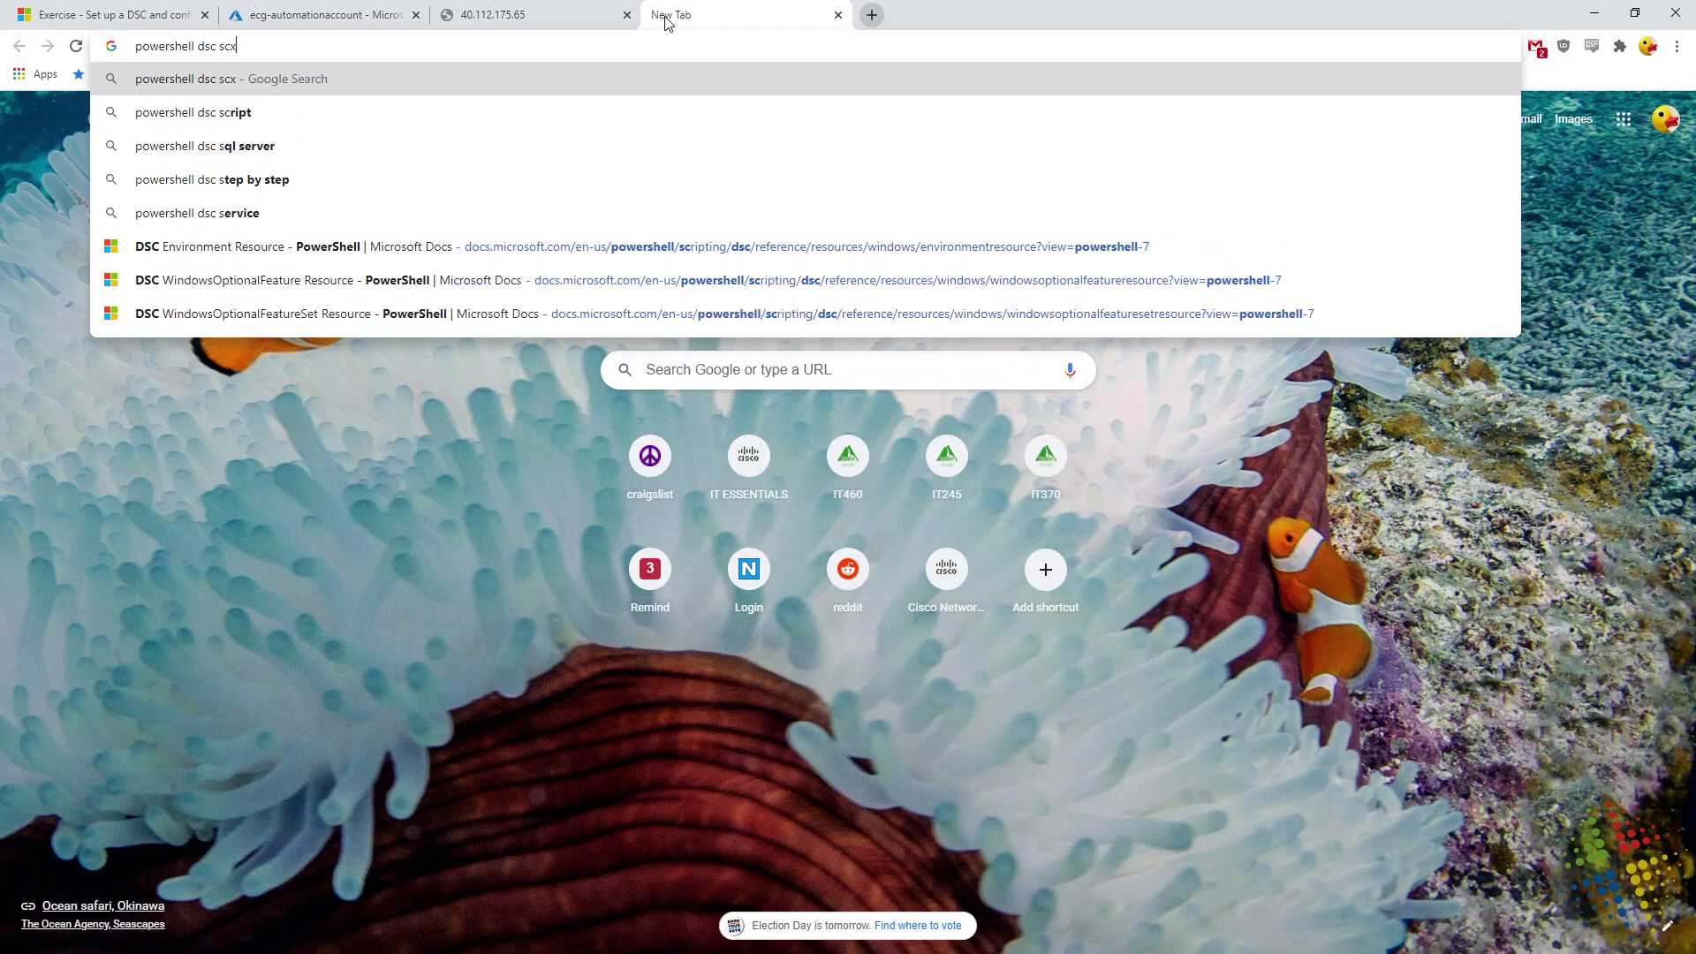
pyautogui.press('BackSpace')
pyautogui.write('ex')
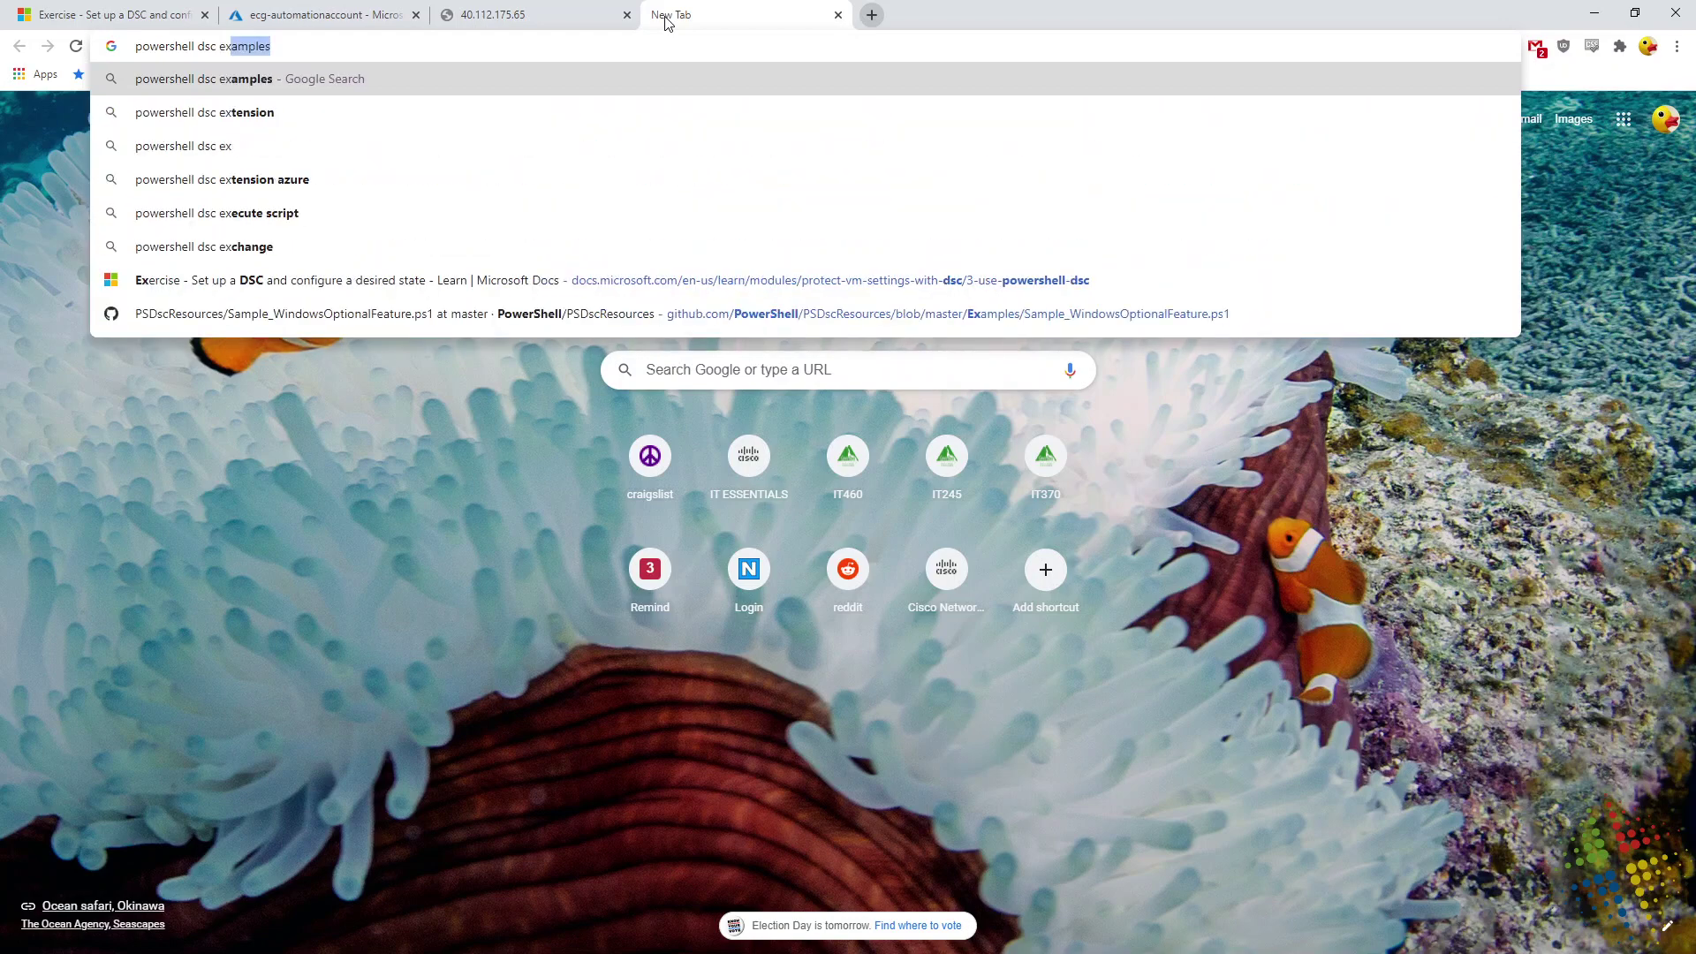
pyautogui.press('Return')
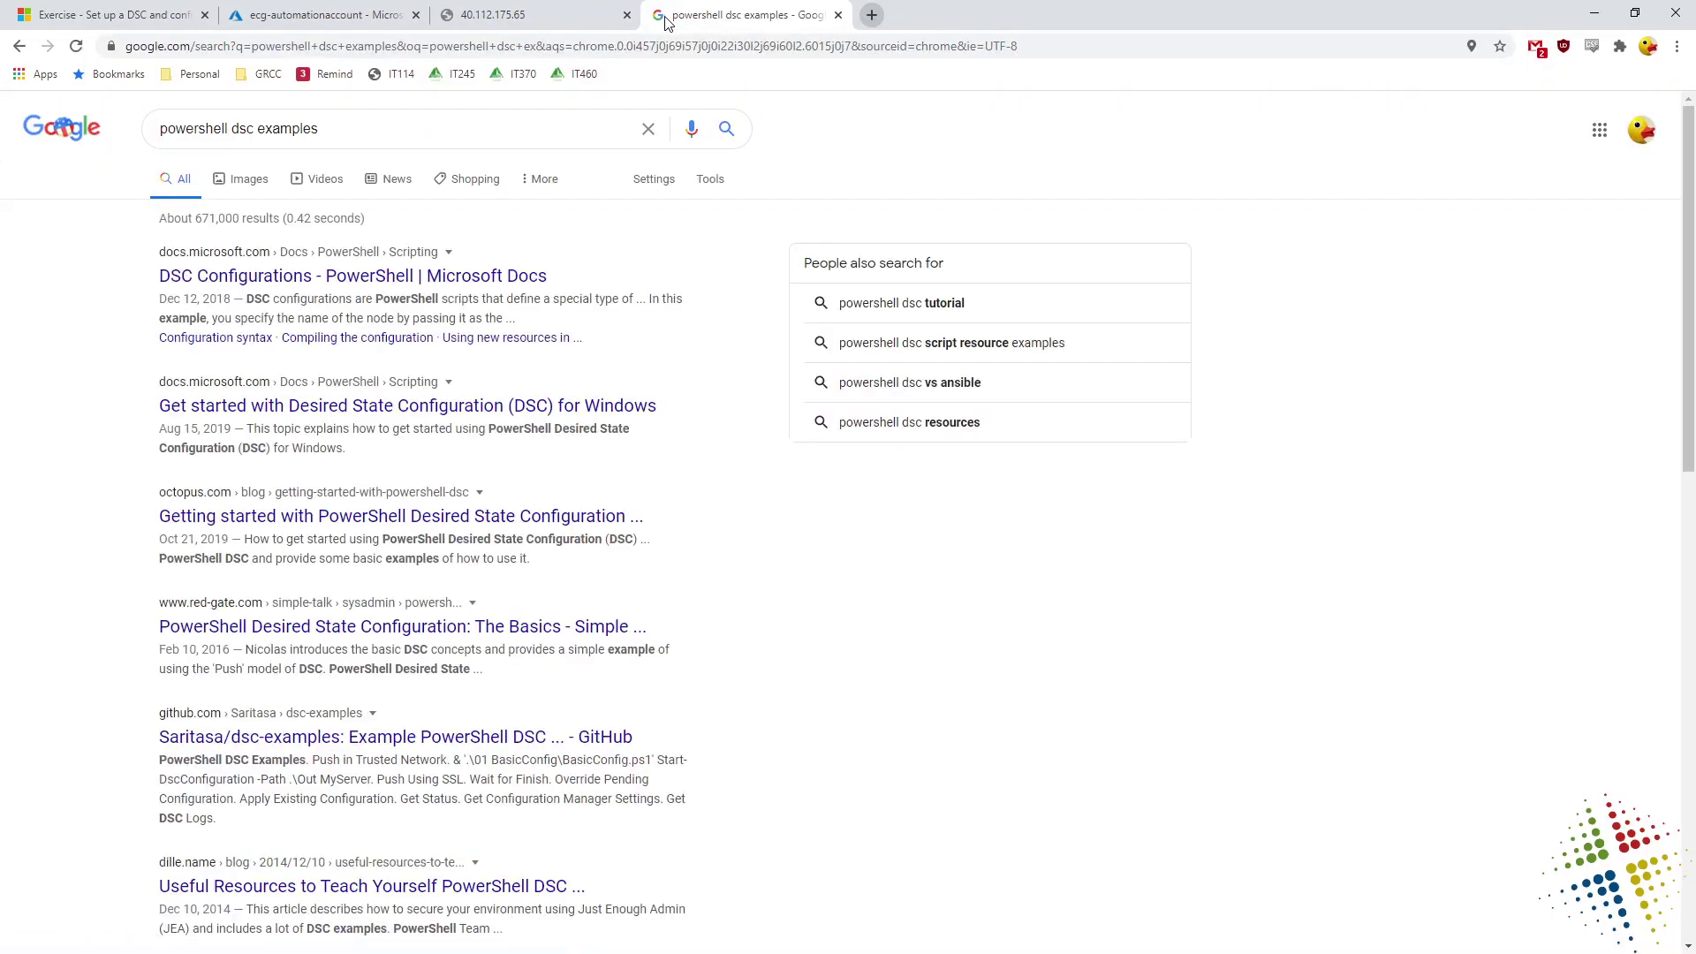